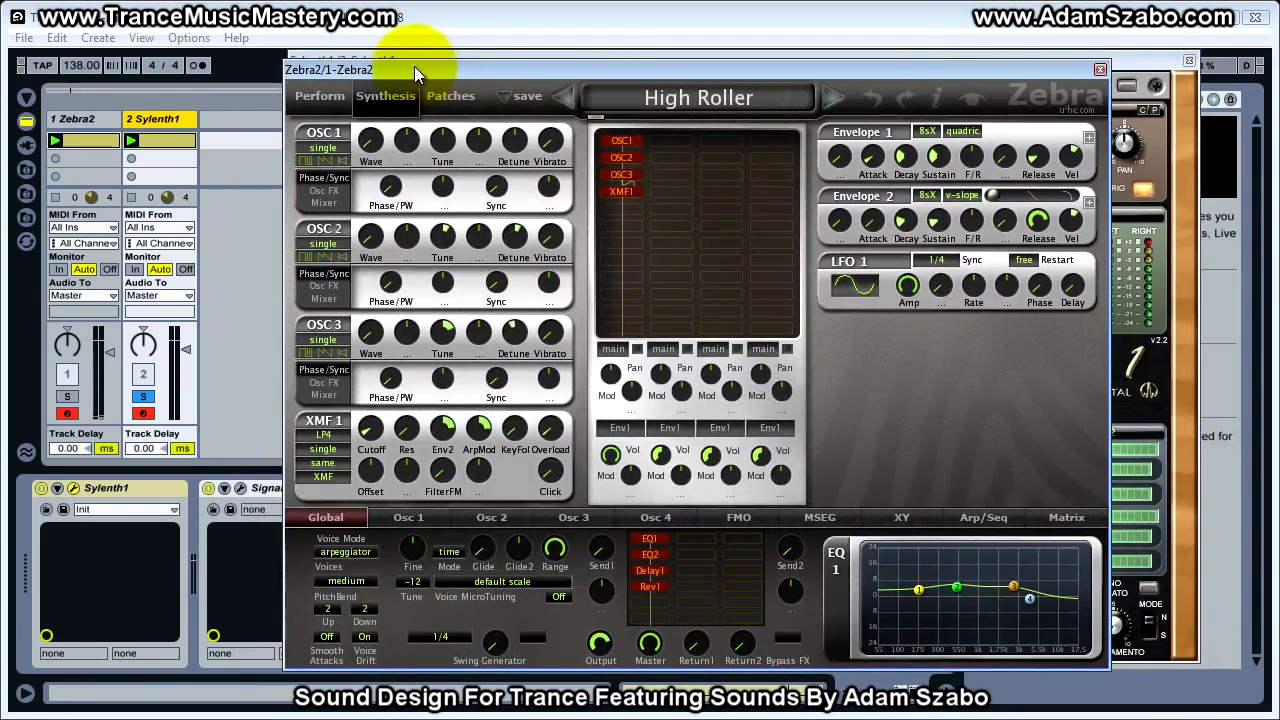
Mute the Rev1, Delay1, EQ2 and EQ1 effects in Zebra2's effects grid
click(655, 584)
click(652, 570)
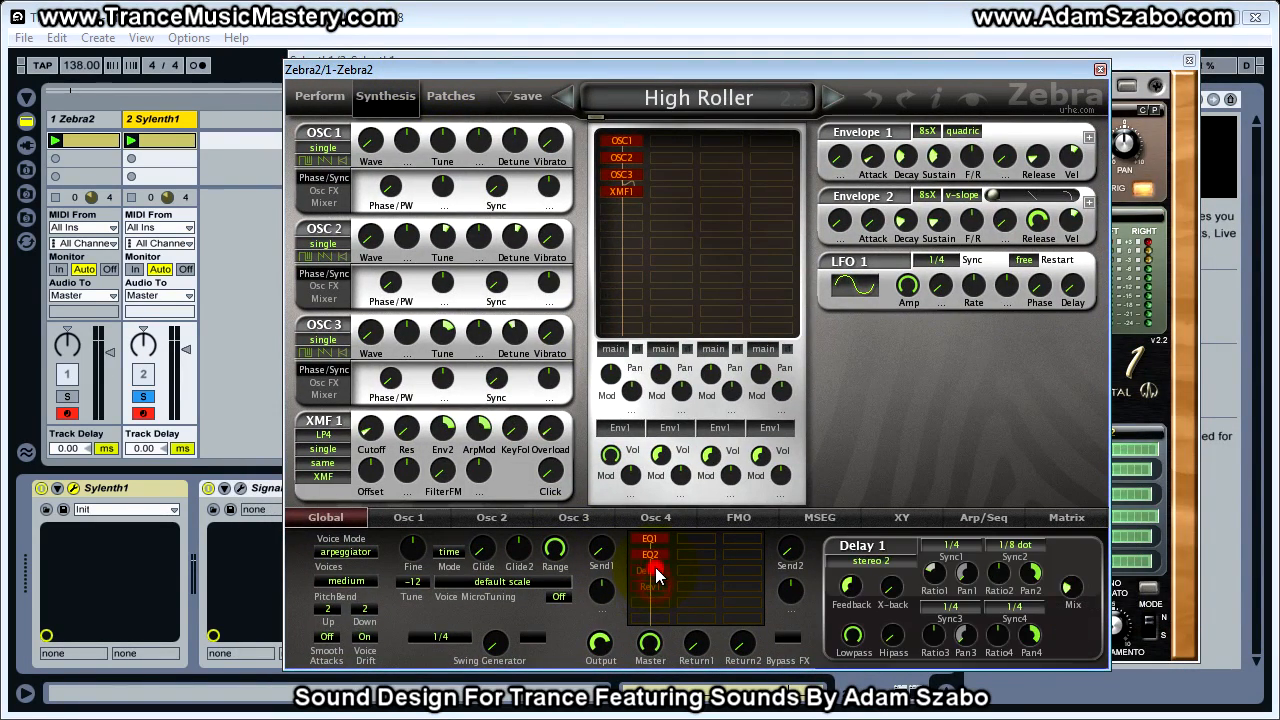
click(650, 539)
Mute the XMF1, OSC3 and OSC2 modules in Zebra2, leaving only OSC1 active
click(627, 191)
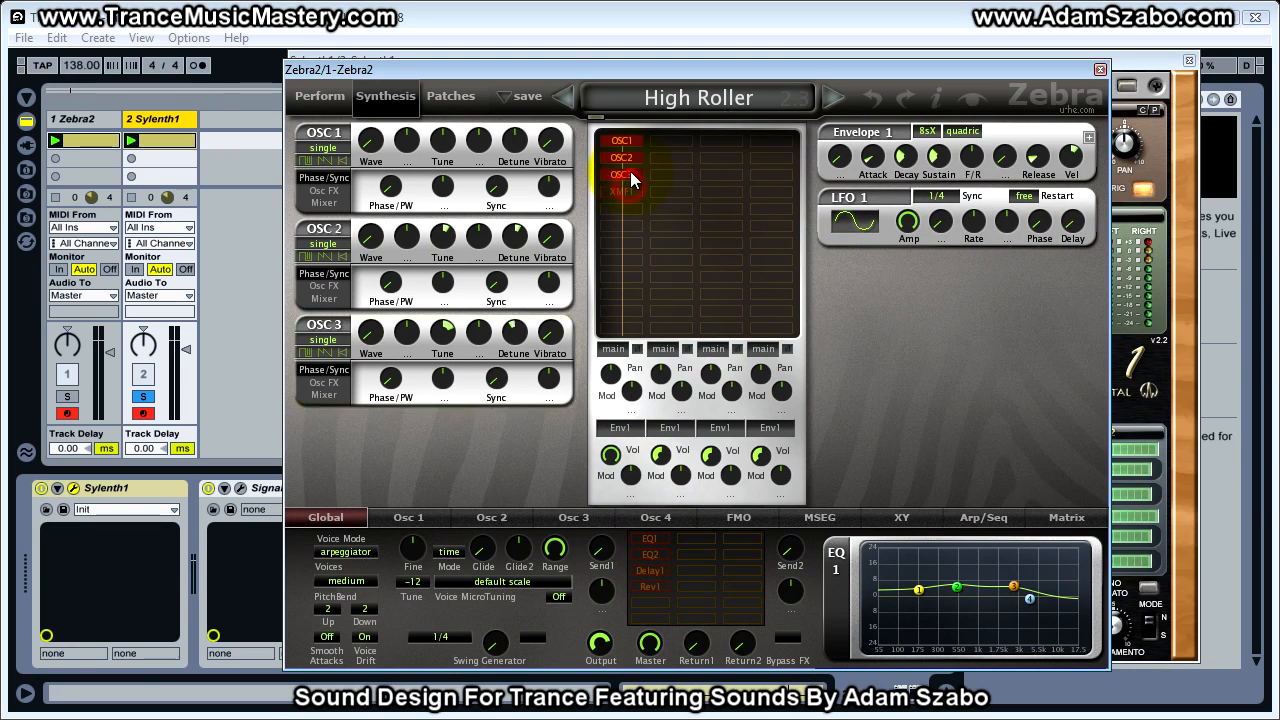
click(630, 174)
click(632, 160)
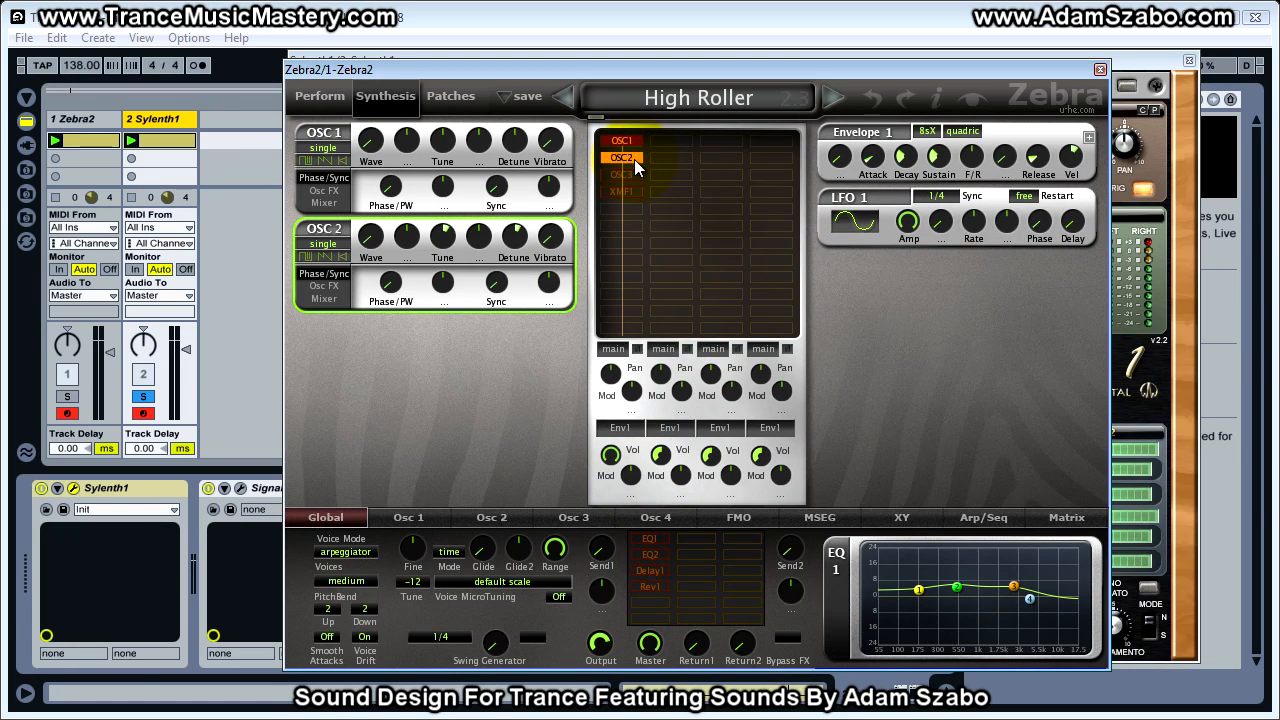
click(634, 155)
Show Zebra2's Osc 1 waveform editor and compare its wave with the one in Sylenth1's Oscillator A1
drag(584, 69, 607, 83)
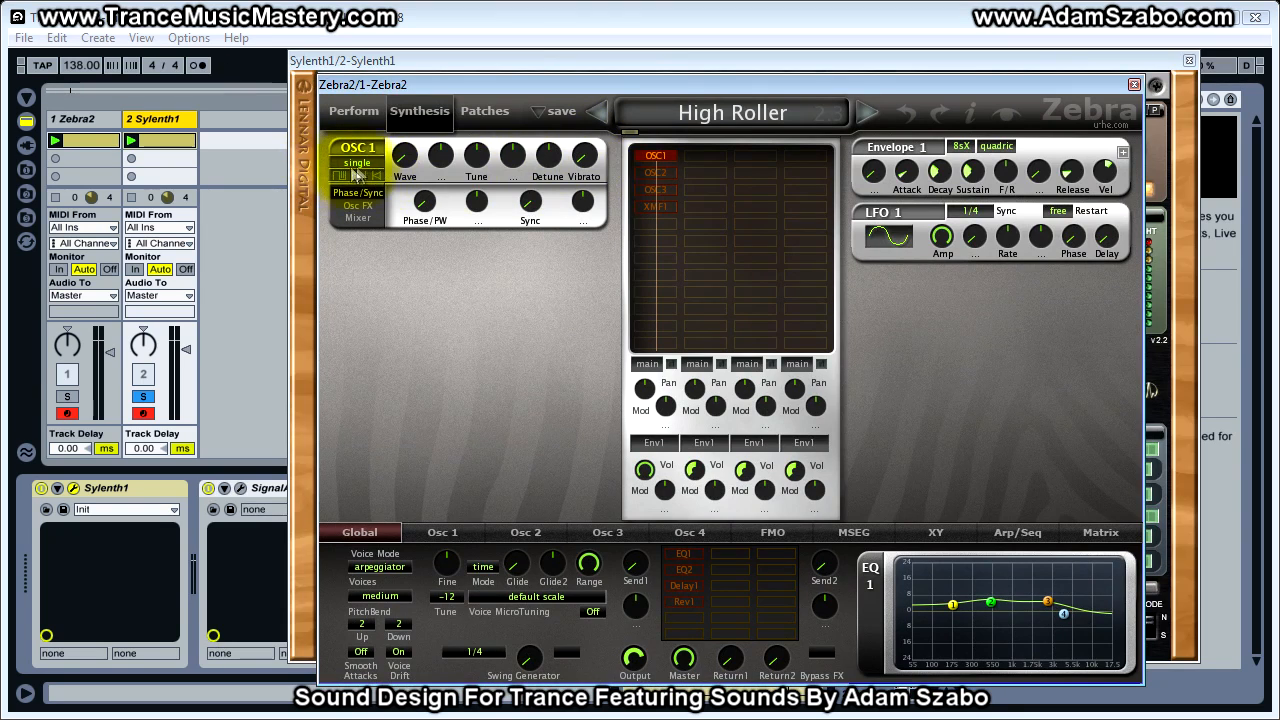
click(465, 532)
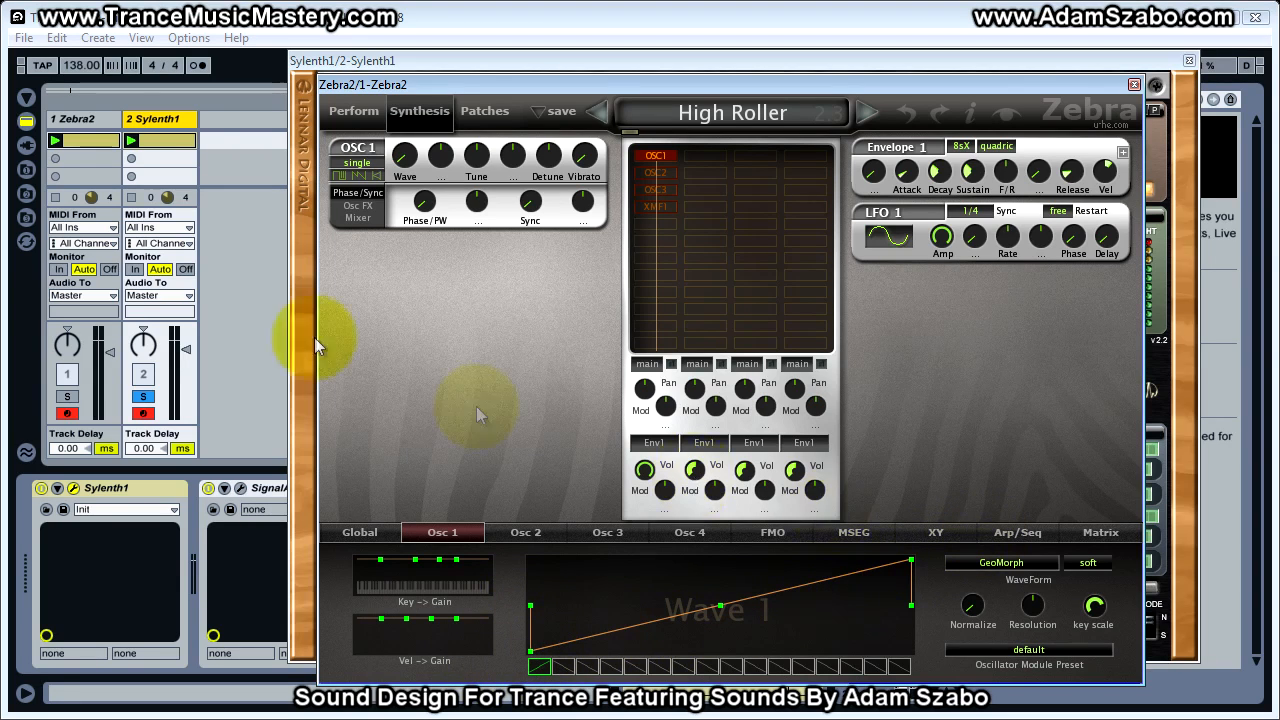
click(175, 122)
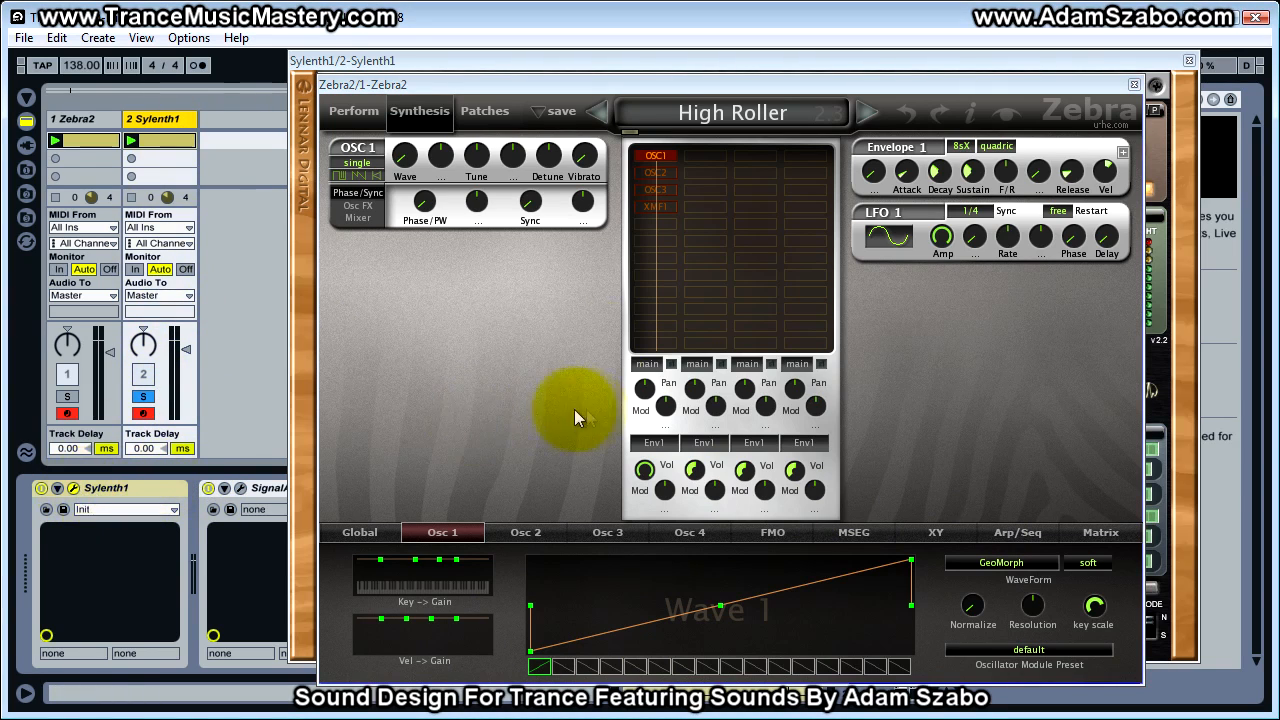
drag(739, 64, 664, 71)
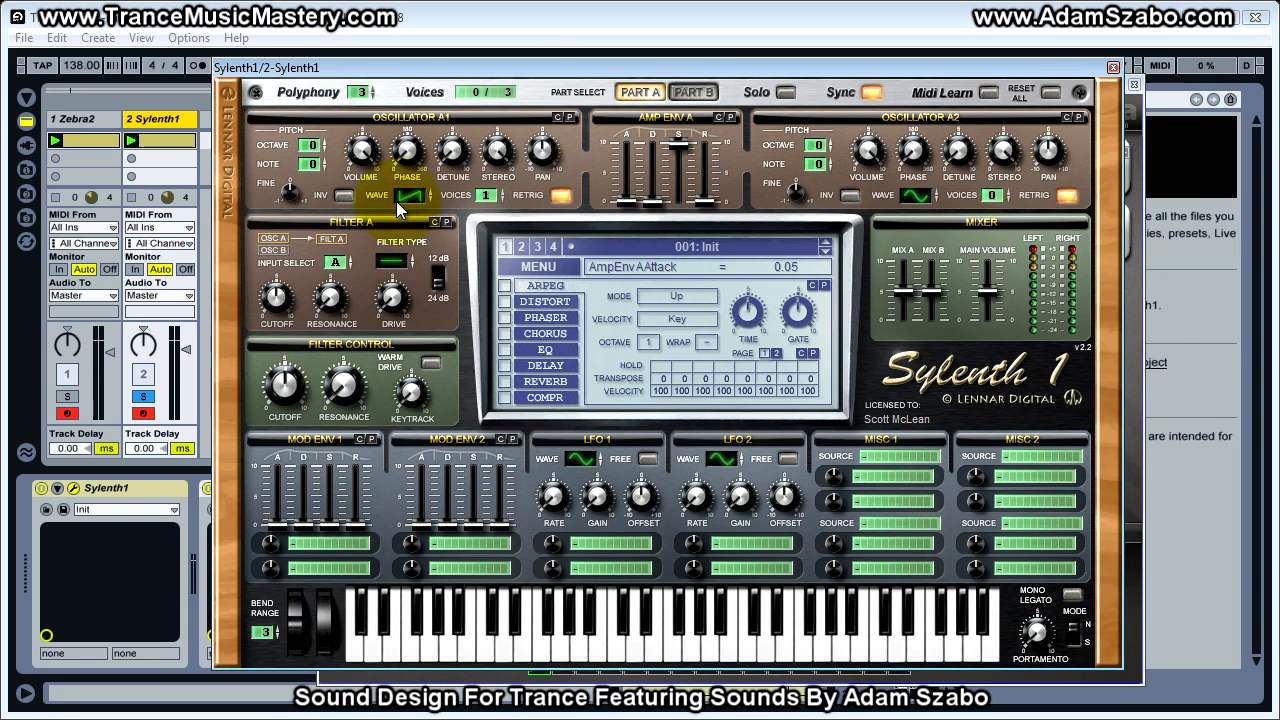
drag(478, 68, 649, 60)
click(360, 85)
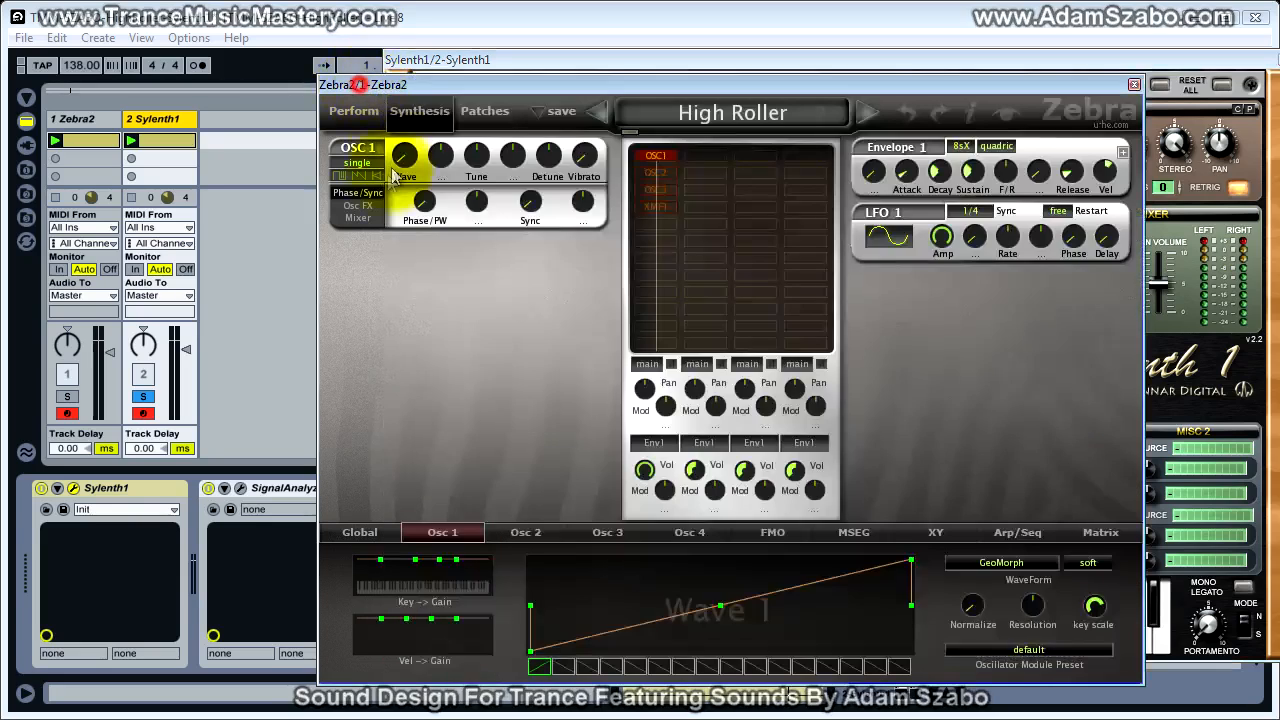
Examine Zebra2's OSC 1 effects and mixer settings alongside Sylenth1's effects section
click(358, 205)
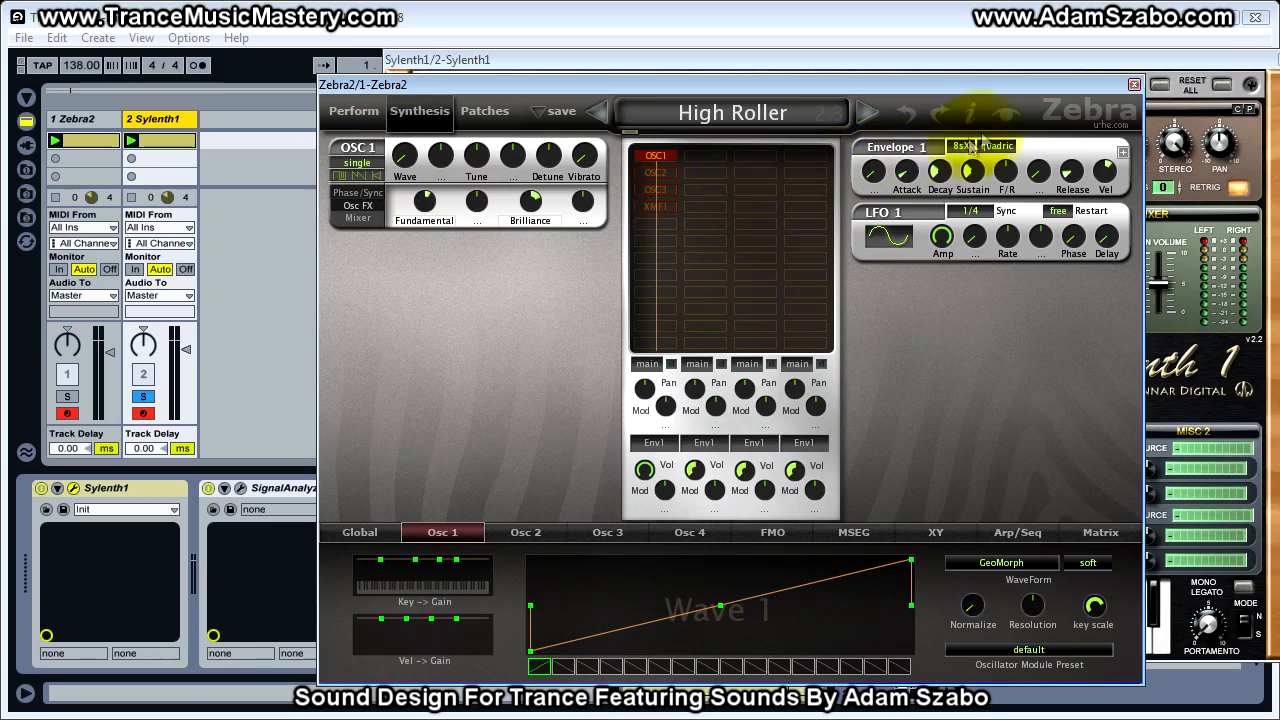
drag(1171, 60, 1060, 77)
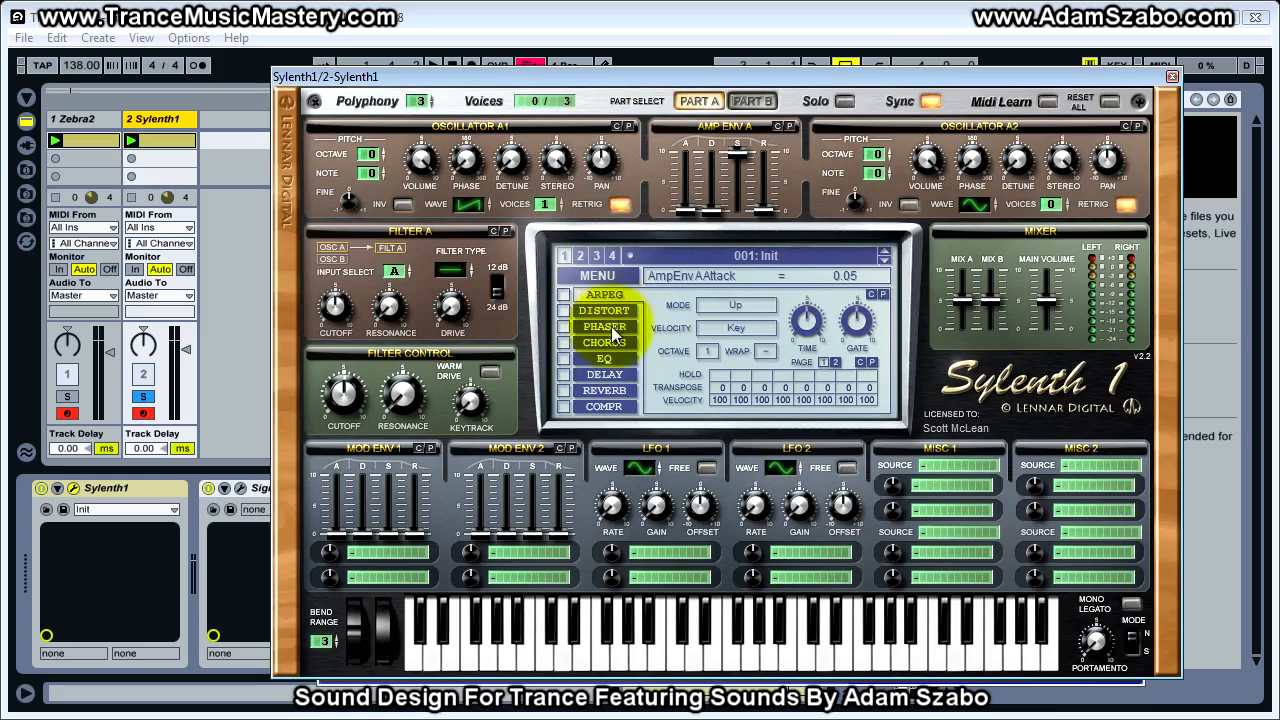
drag(621, 84, 1279, 125)
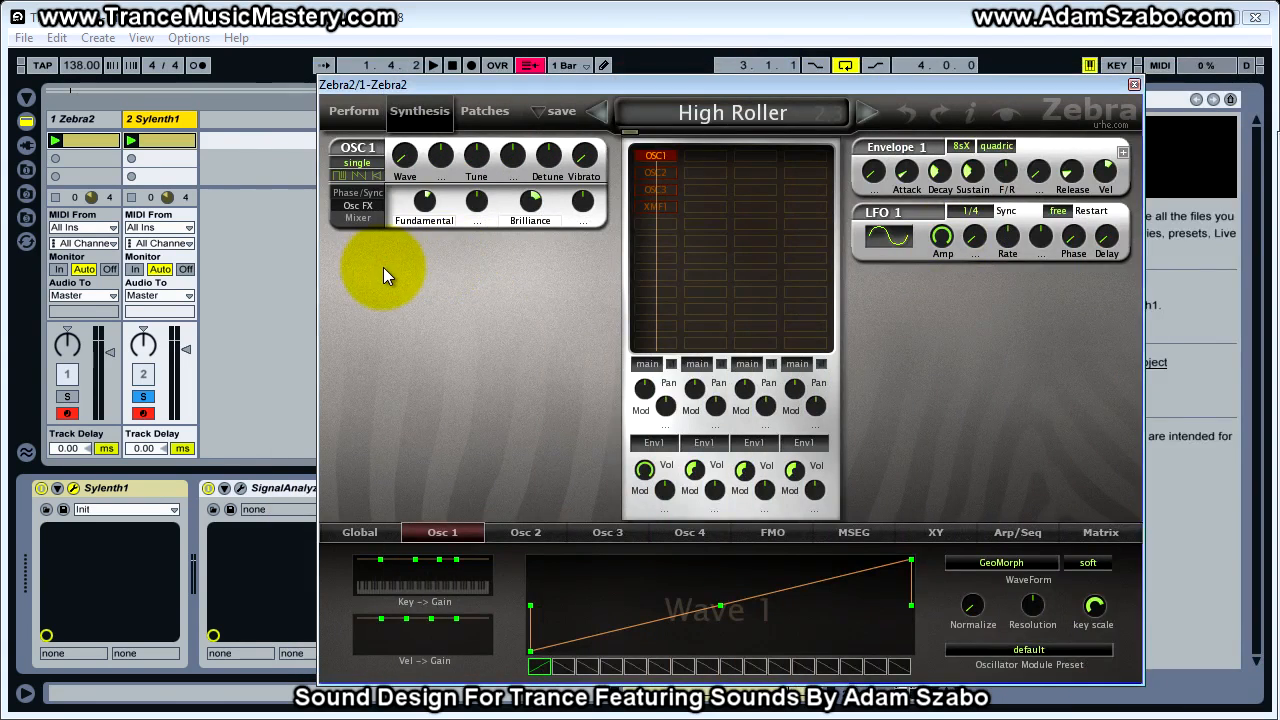
click(369, 217)
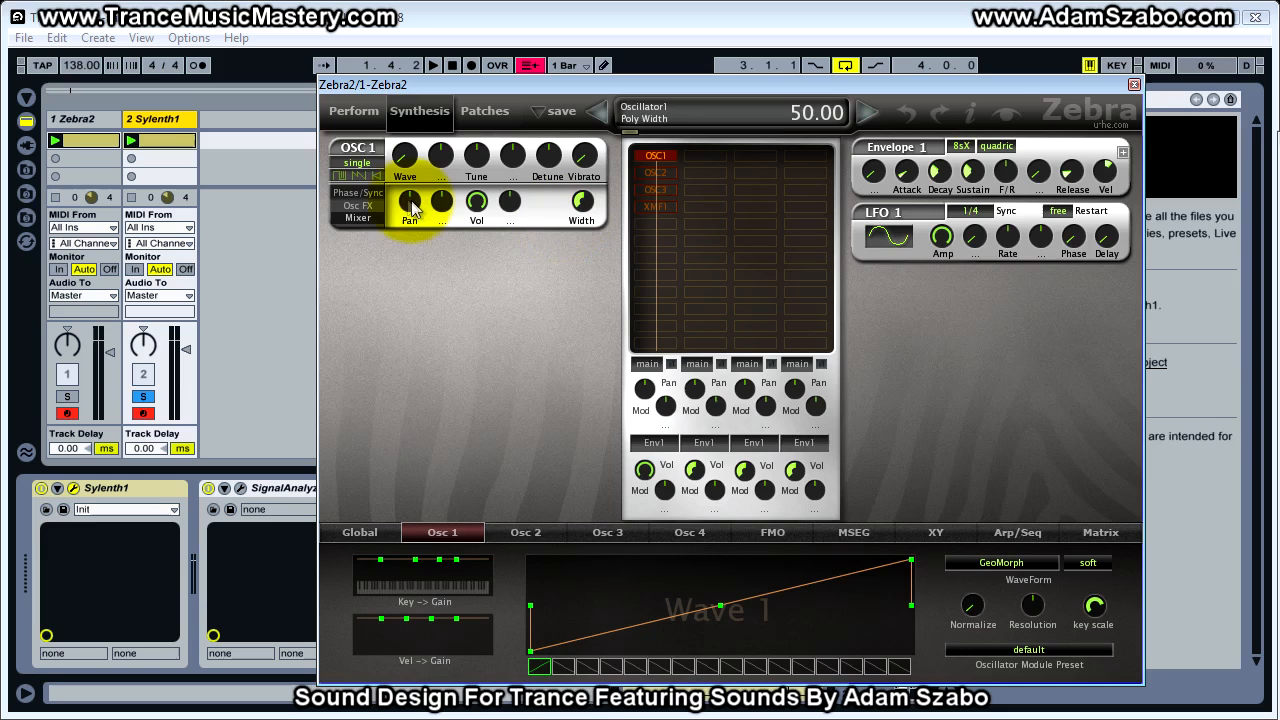
Solo the Zebra2 track and start playback
drag(423, 87, 477, 83)
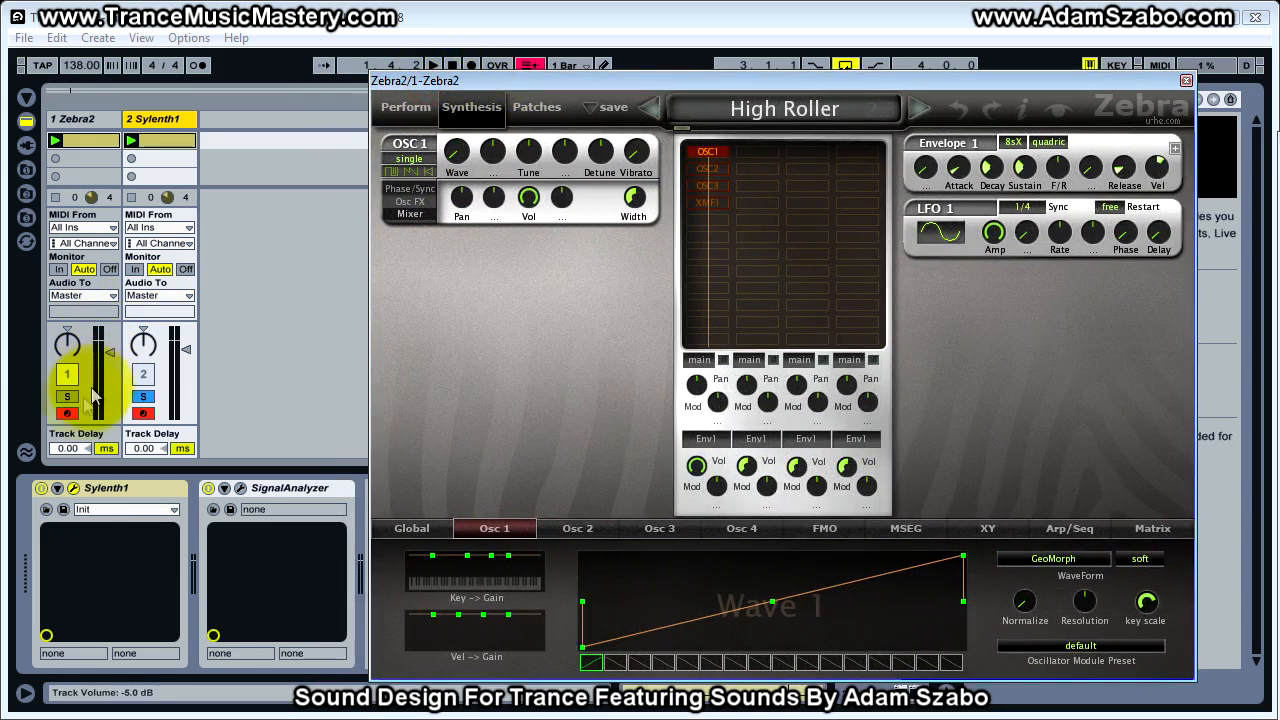
click(67, 396)
key(space)
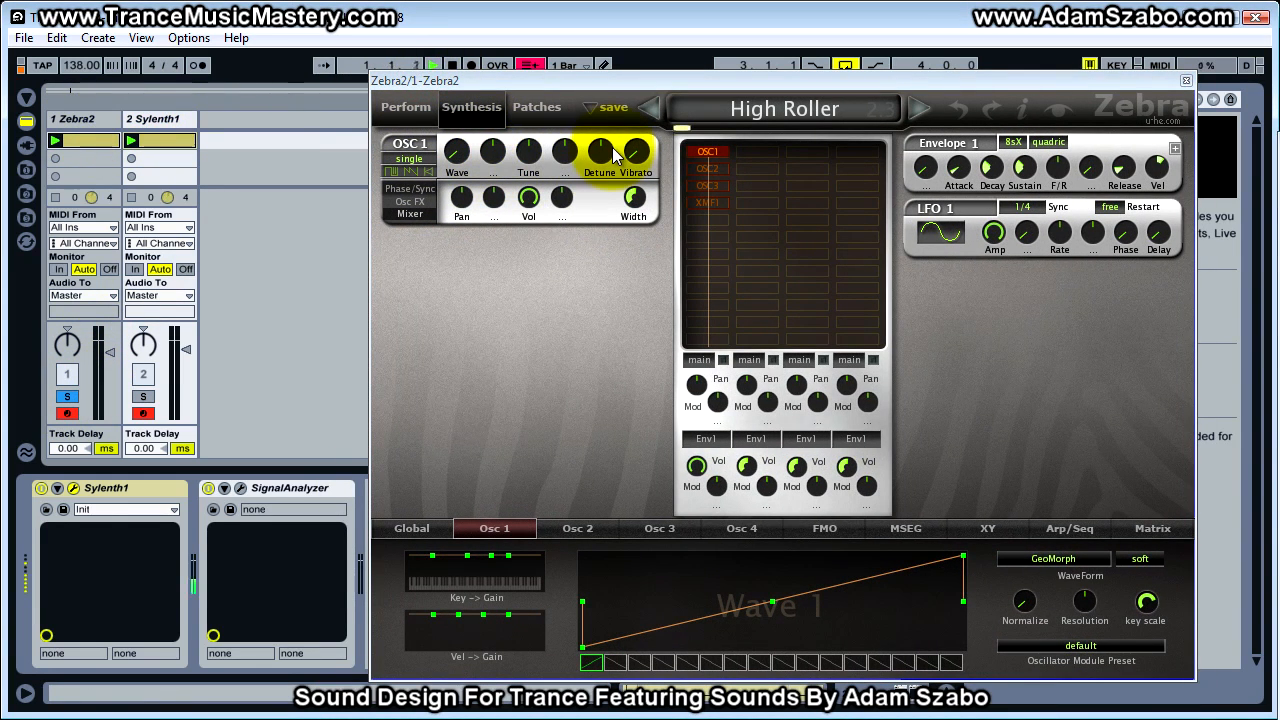
Check Zebra2's arpeggiator sequence and set its global voice mode to poly
drag(648, 84, 593, 65)
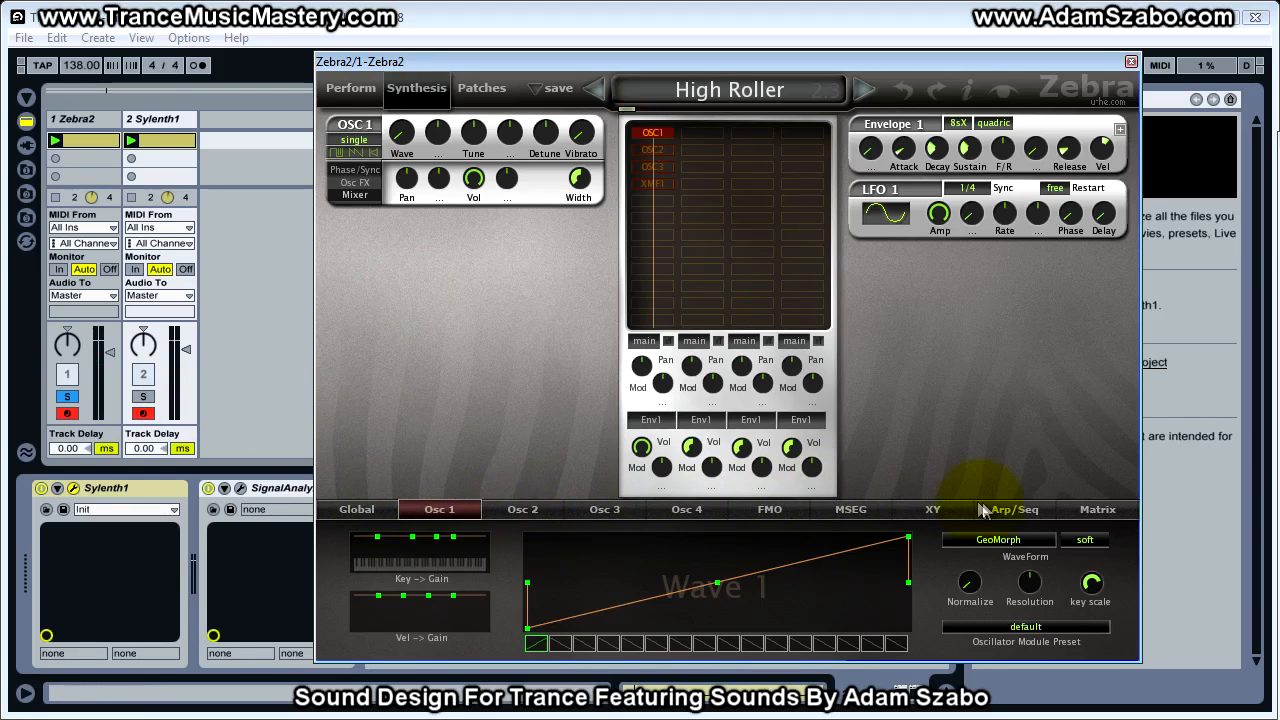
click(1008, 511)
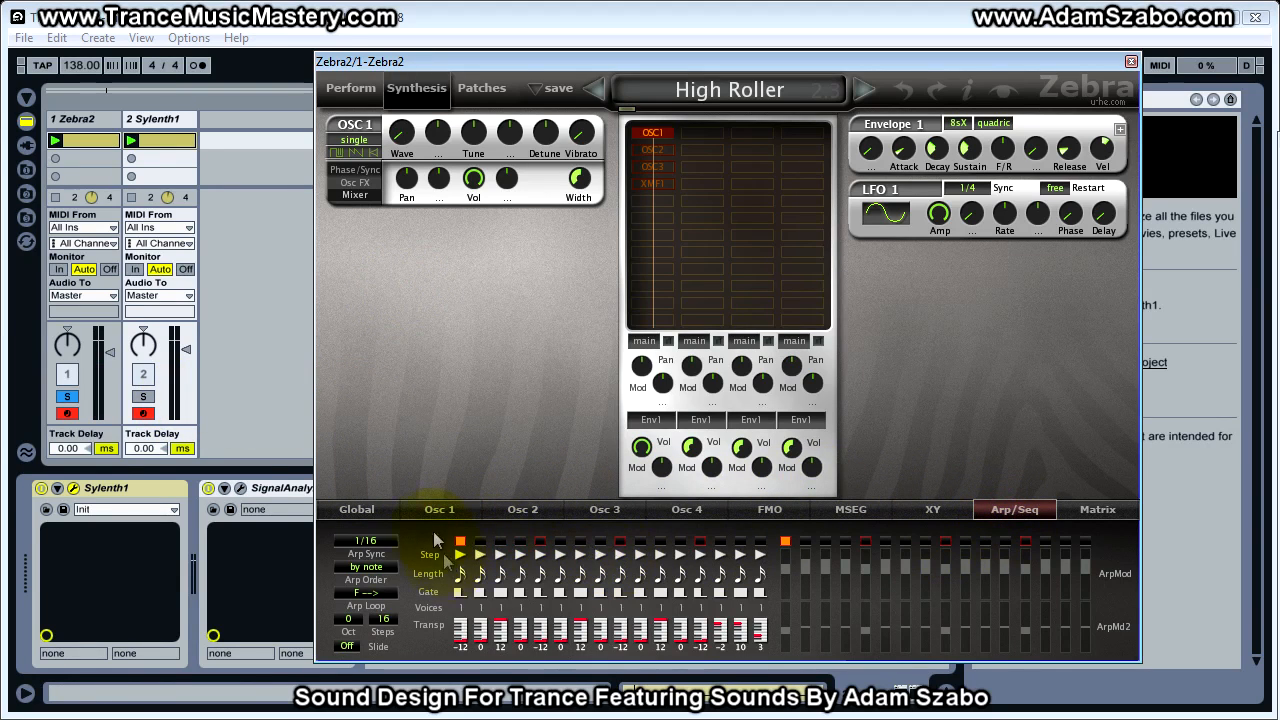
click(366, 512)
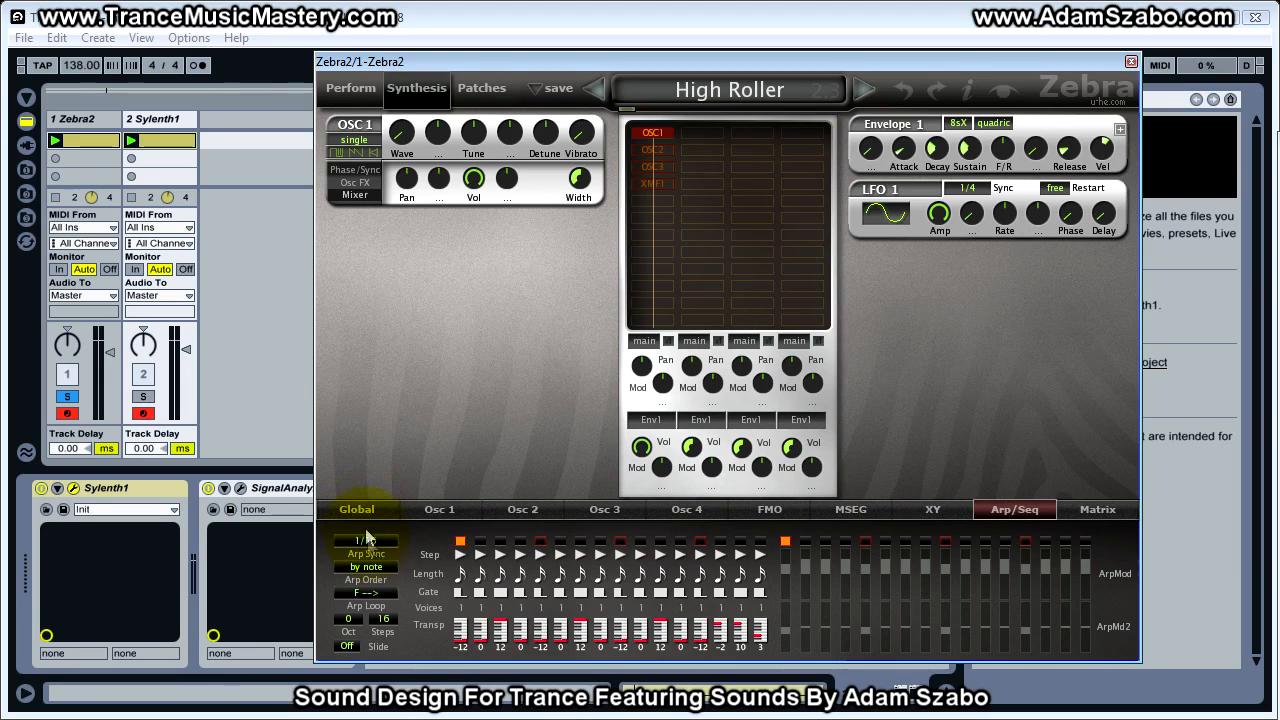
click(380, 546)
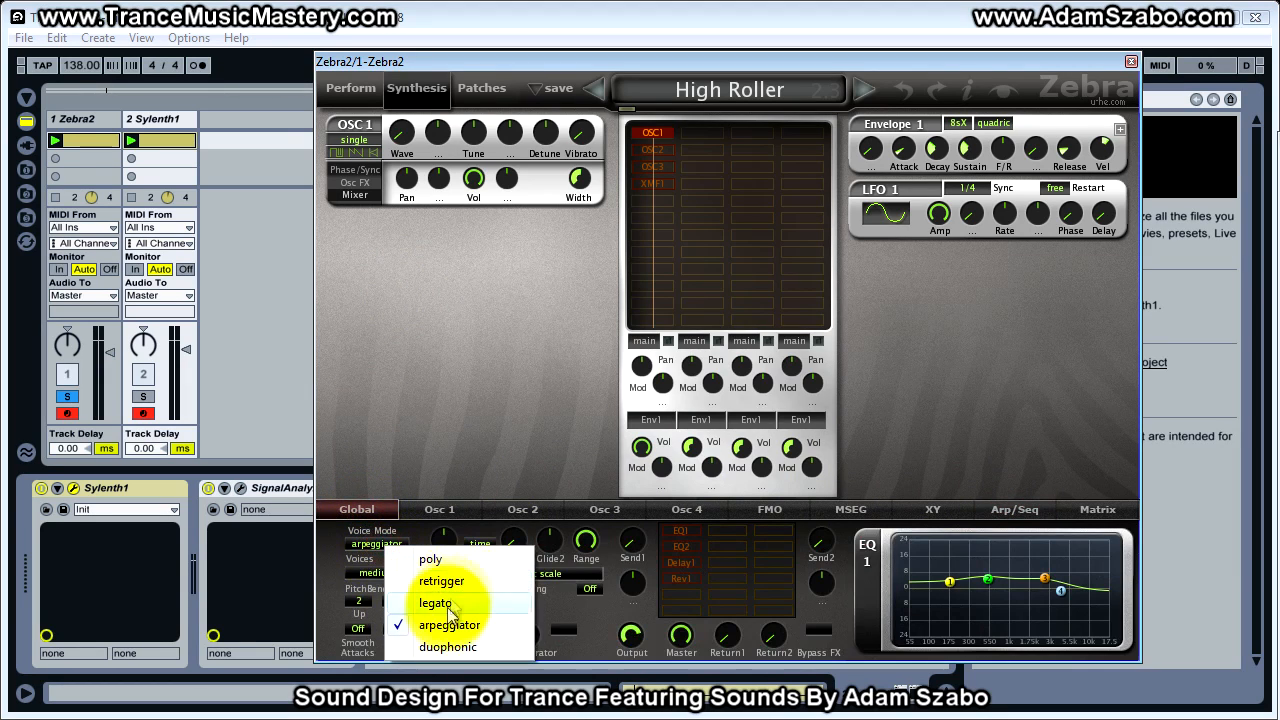
click(446, 561)
Bring up Sylenth1 beside Zebra2 and solo the Sylenth1 track
drag(565, 59, 639, 63)
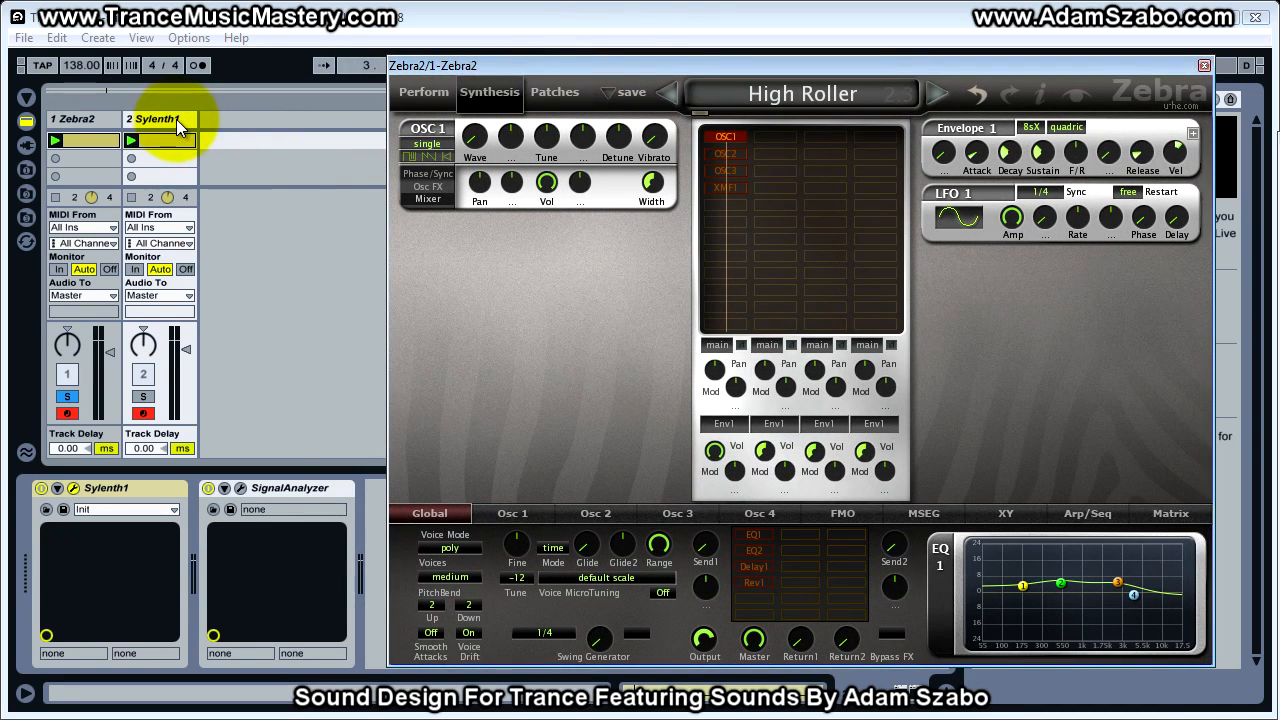
click(176, 119)
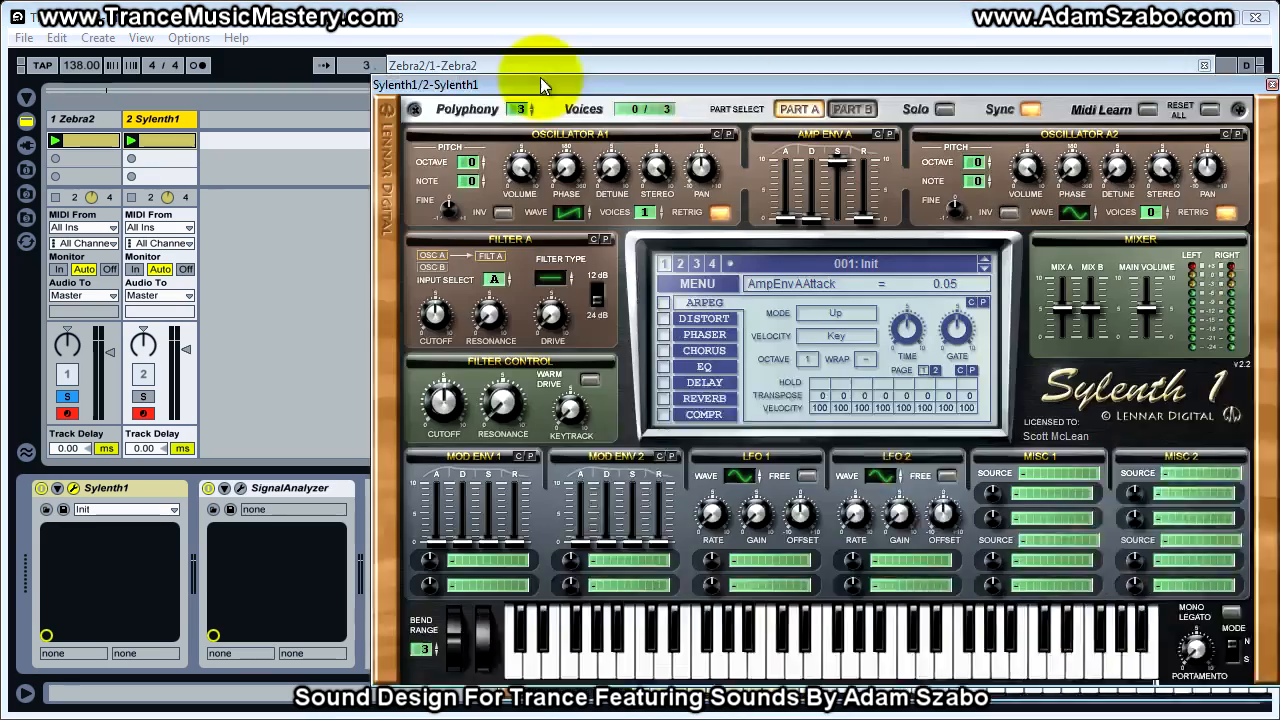
drag(540, 77, 1262, 104)
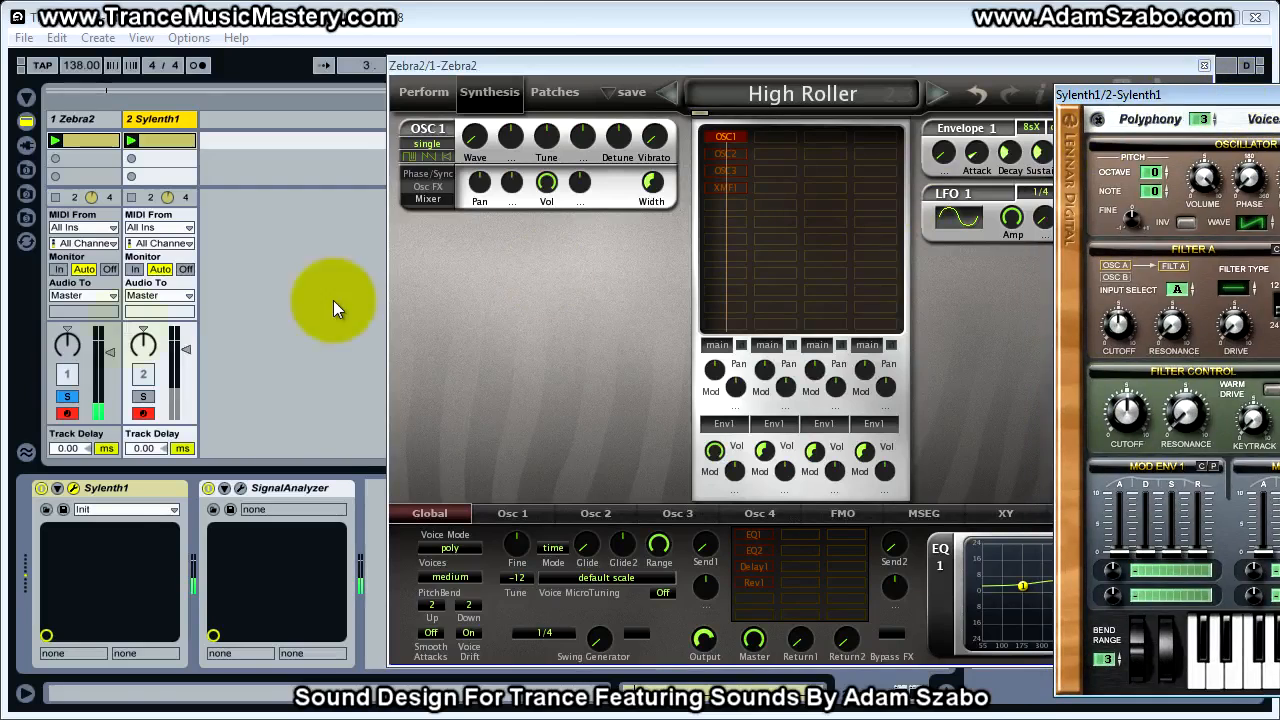
click(143, 398)
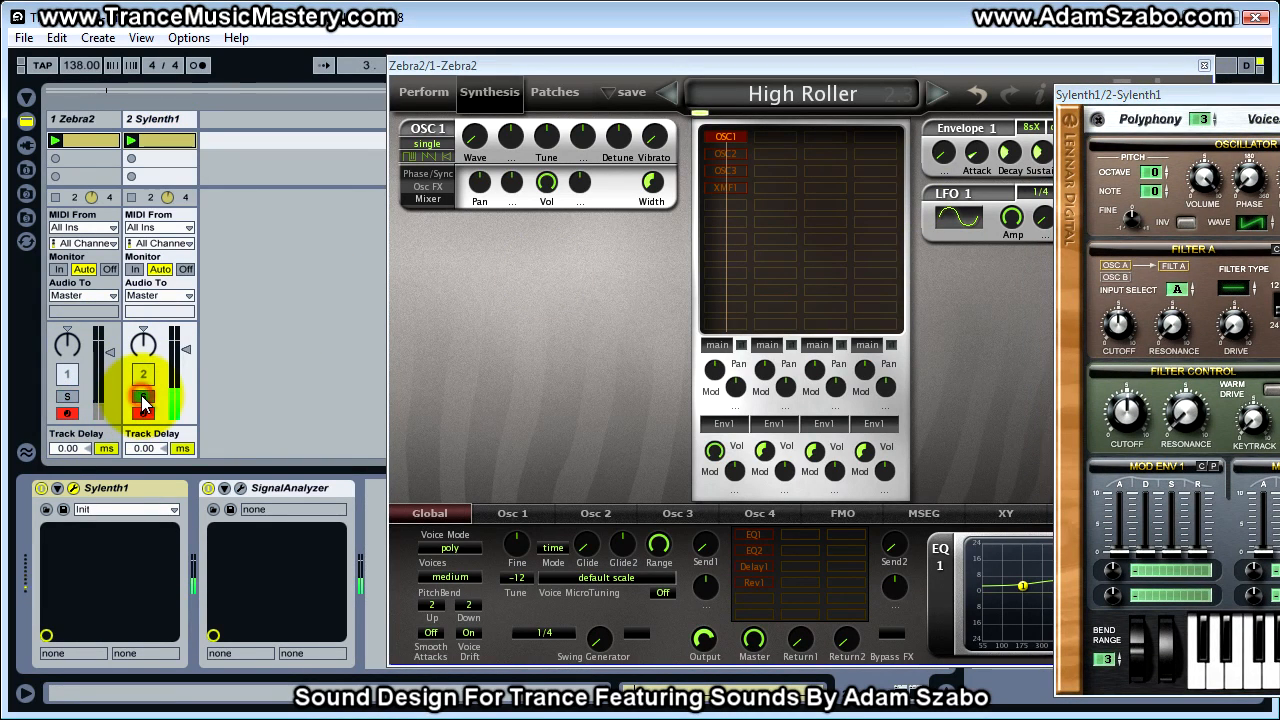
Bring the full Sylenth1 window into view and set Oscillator A1's octave to -1
drag(1060, 94, 989, 88)
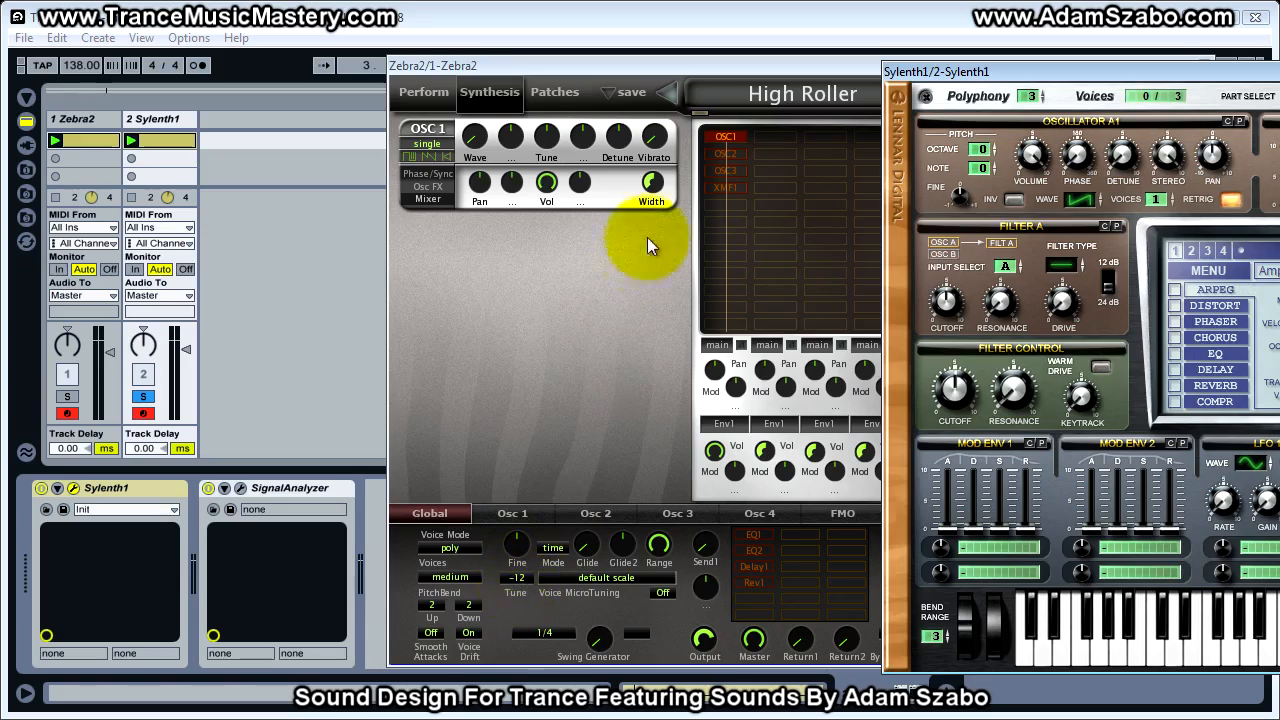
drag(1041, 71, 516, 48)
drag(460, 130, 461, 140)
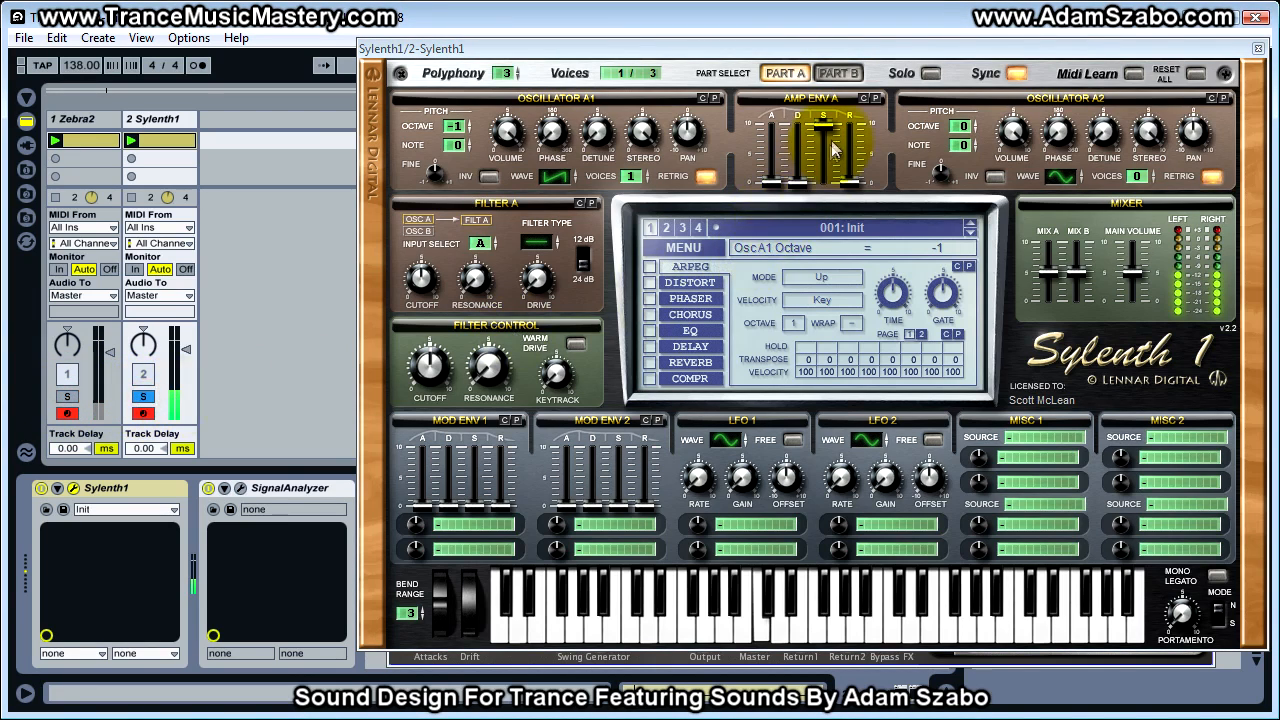
Set Sylenth1's Amp Env A sustain to about 3.68, comparing the sound with the soloed Zebra2 track
drag(835, 133, 811, 232)
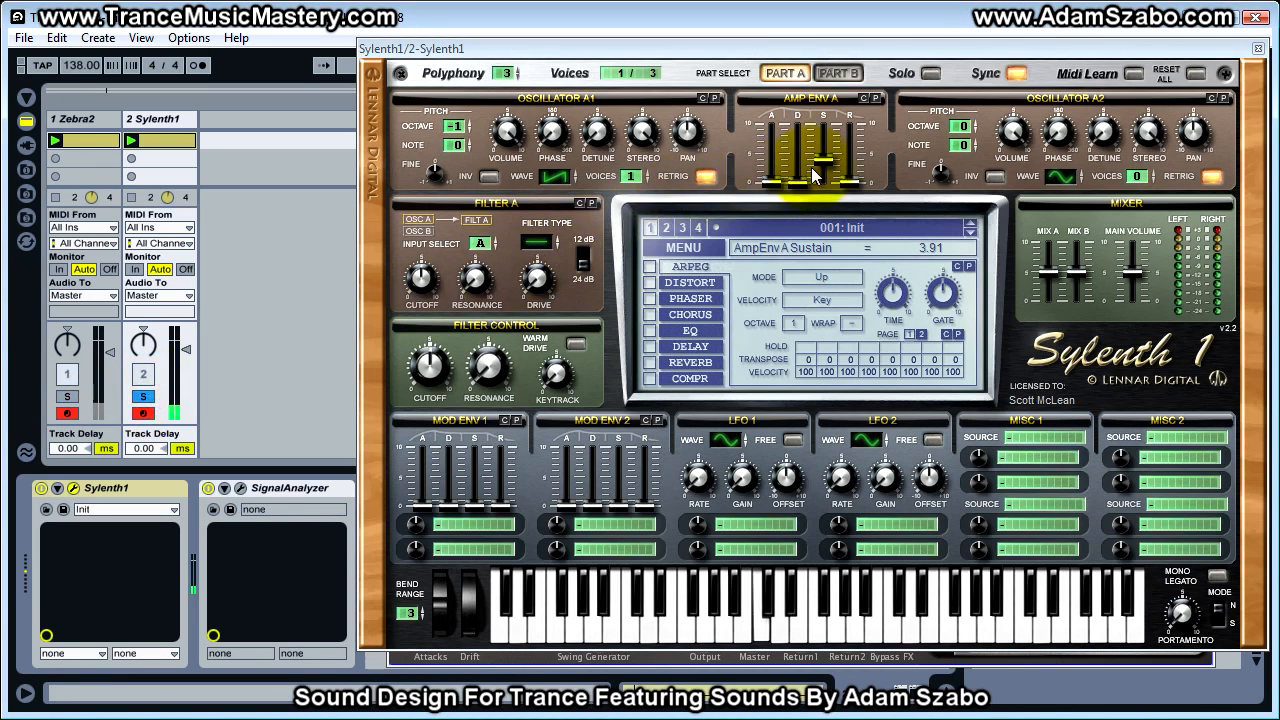
drag(826, 164, 829, 160)
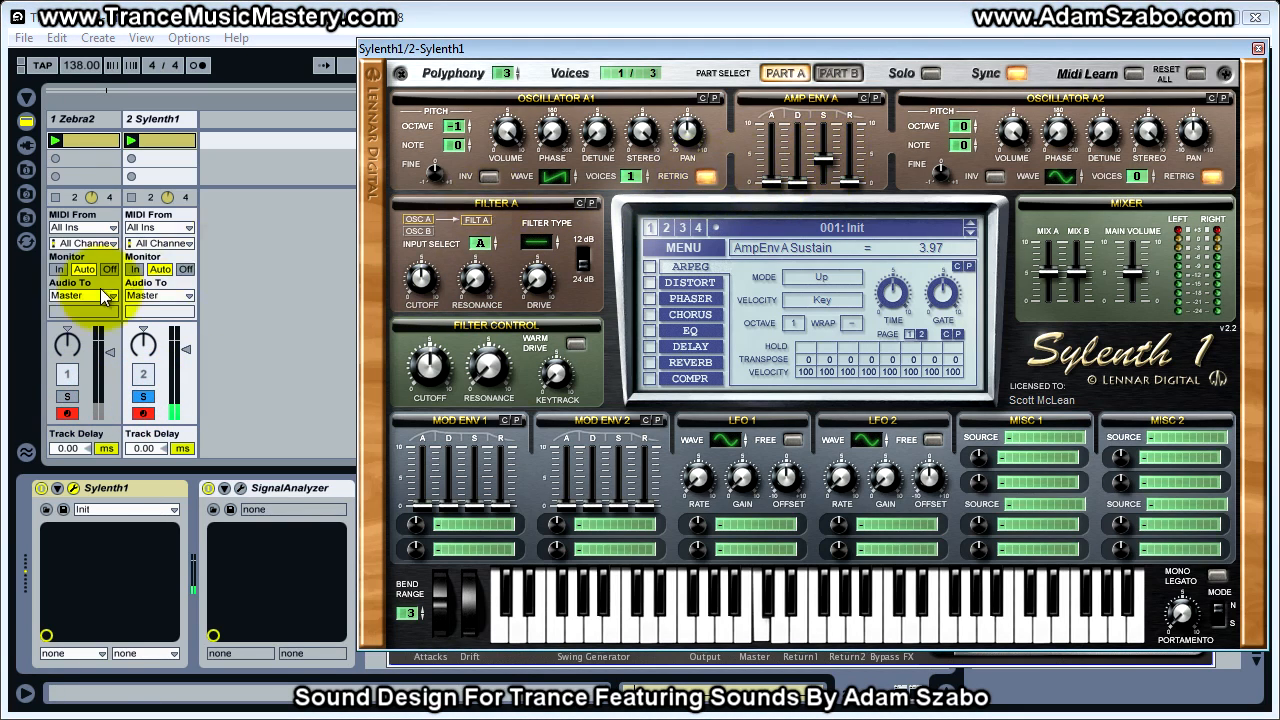
click(137, 398)
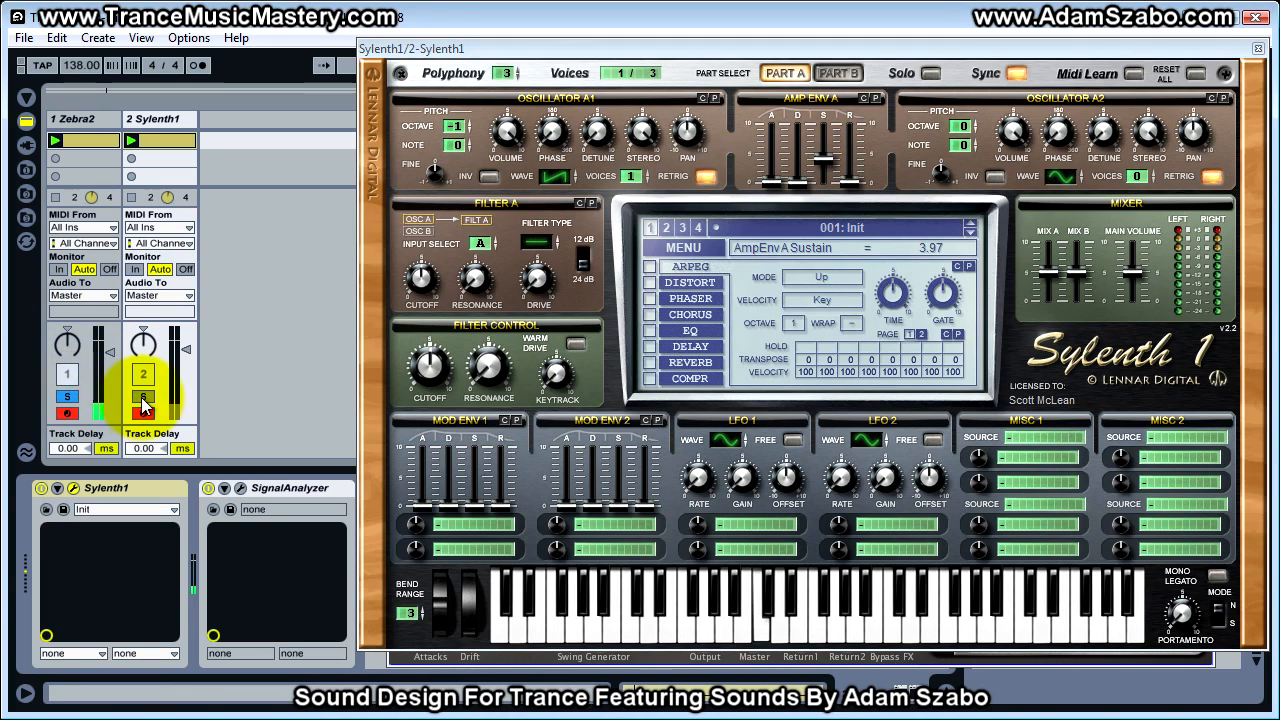
drag(826, 164, 826, 168)
click(82, 412)
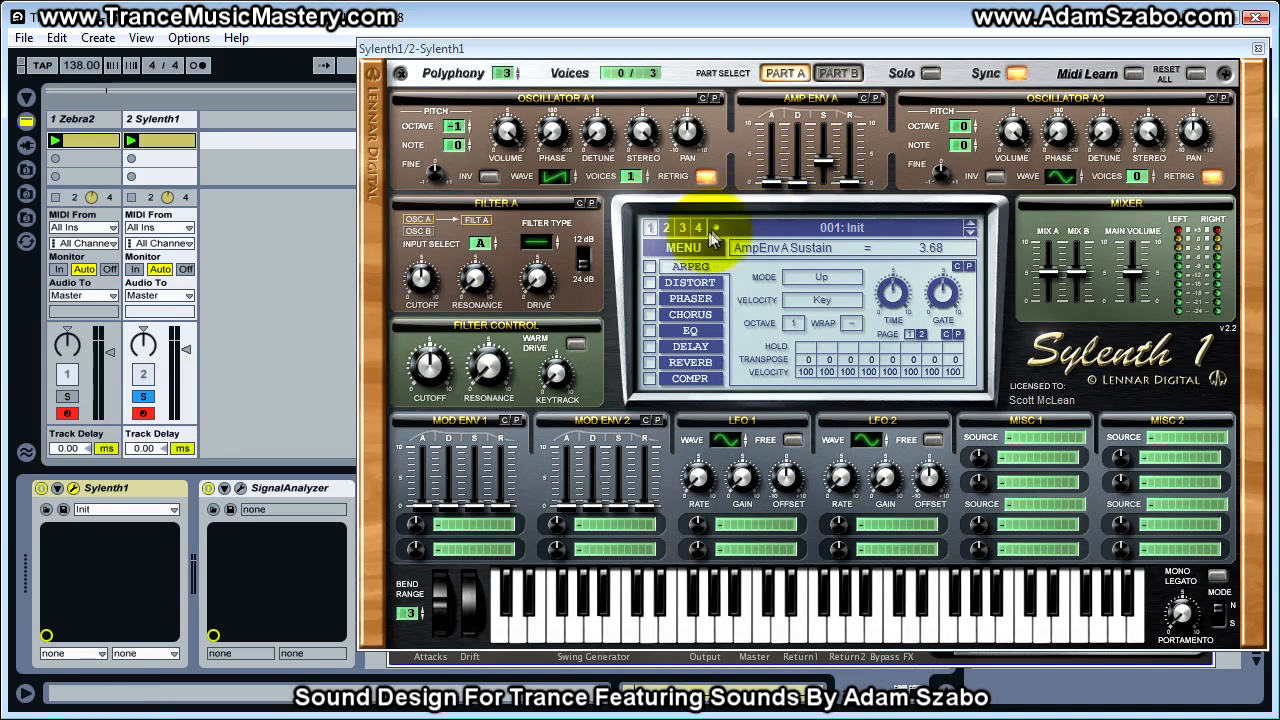
Set the volume of the Zebra2 and Sylenth1 tracks to 0.0 dB
click(144, 375)
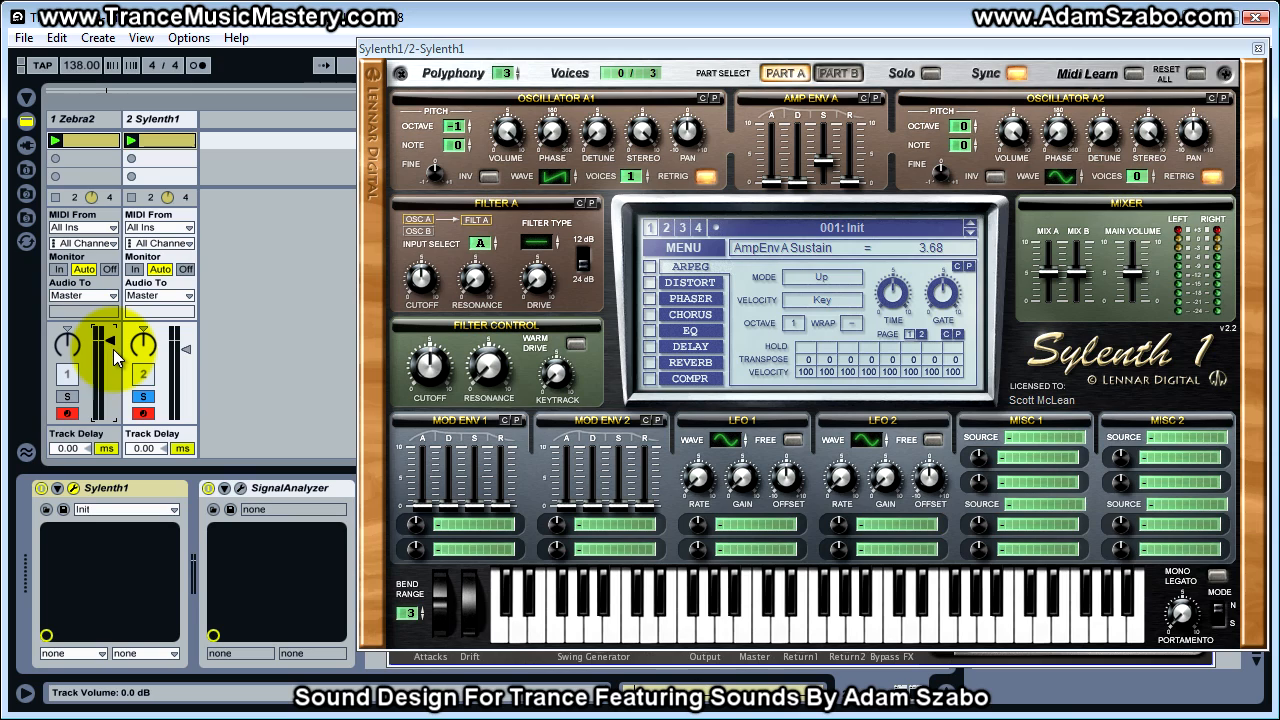
click(177, 357)
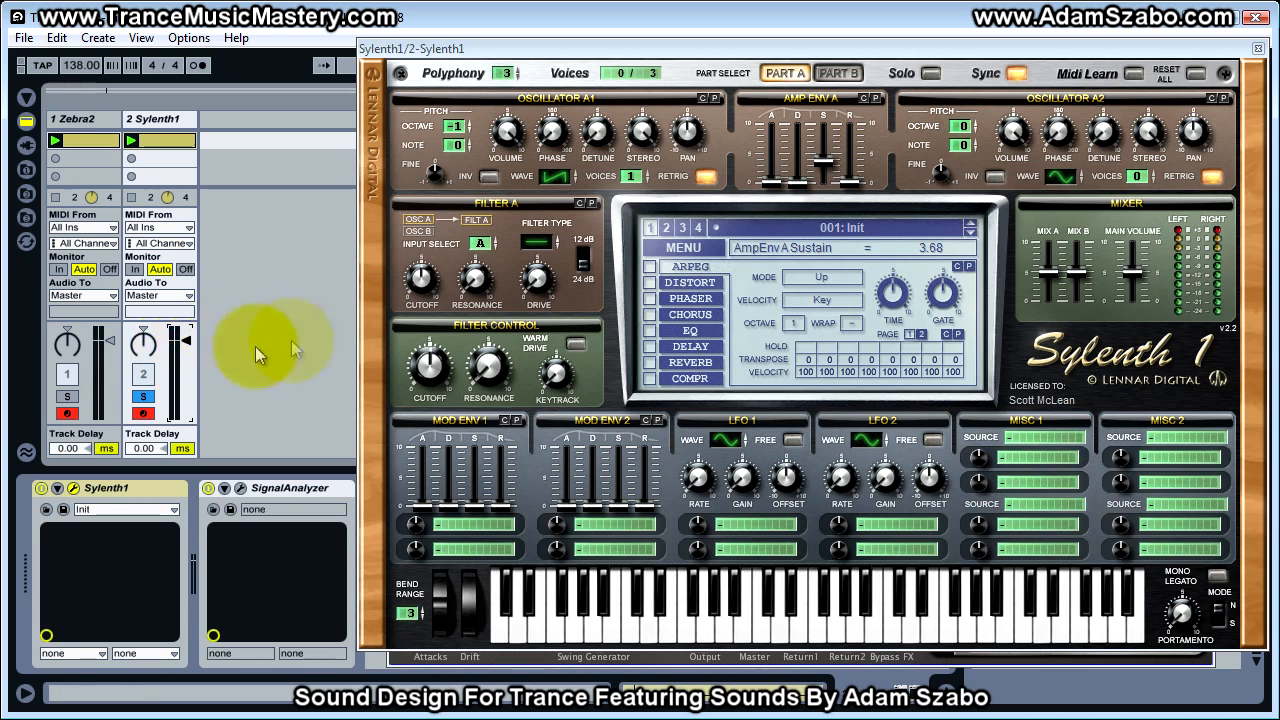
Set Sylenth1's Amp Env A sustain to 4.48 and decay to 2.59, alternating track solos to compare with Zebra2
drag(830, 163, 830, 142)
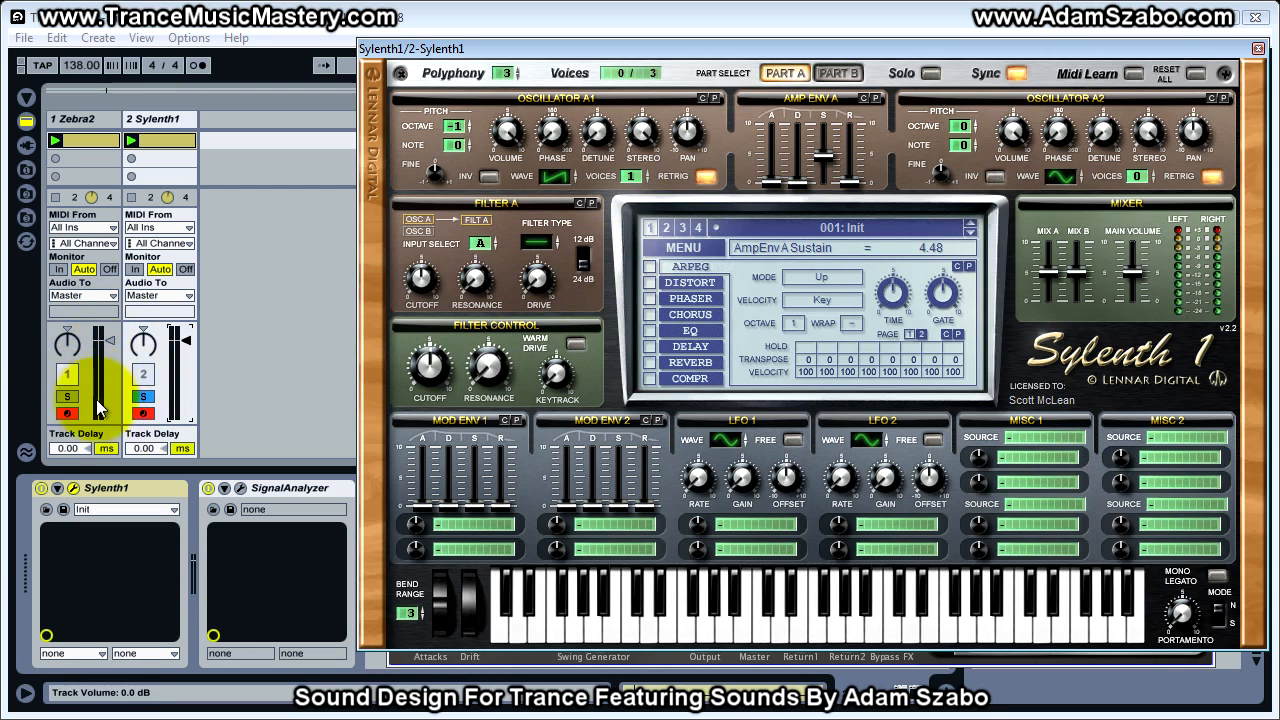
click(67, 397)
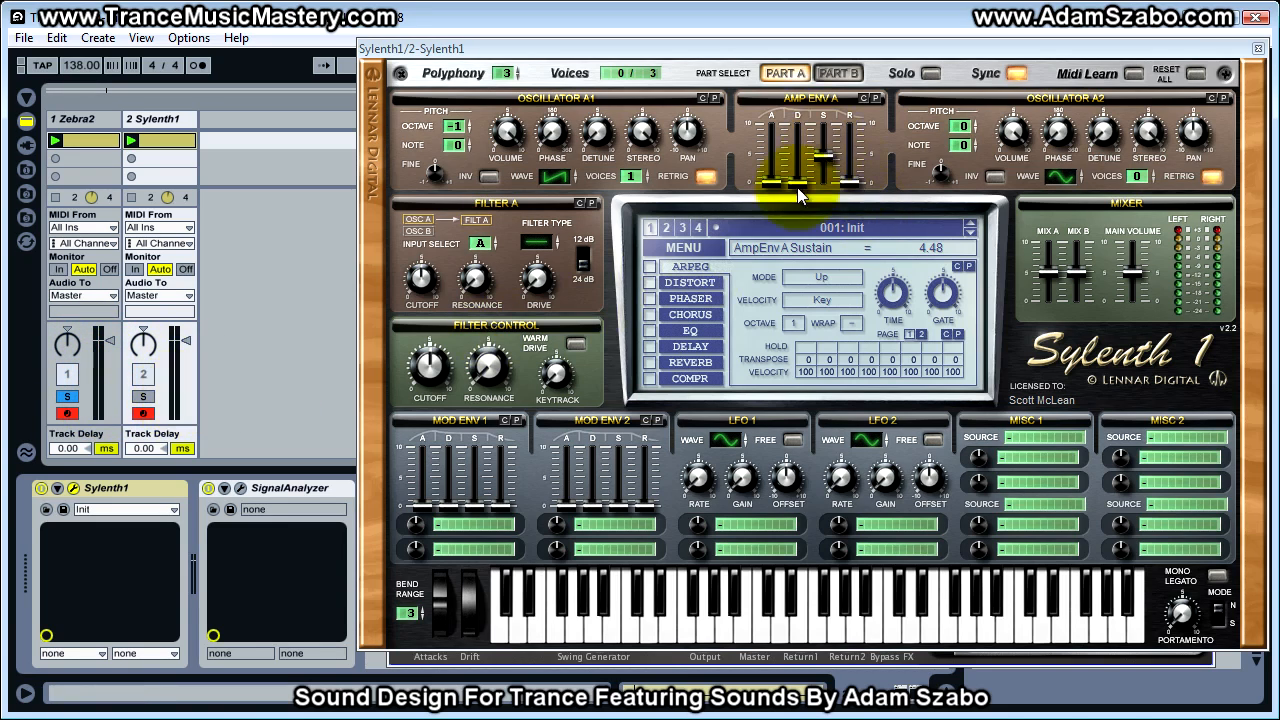
drag(798, 190, 806, 152)
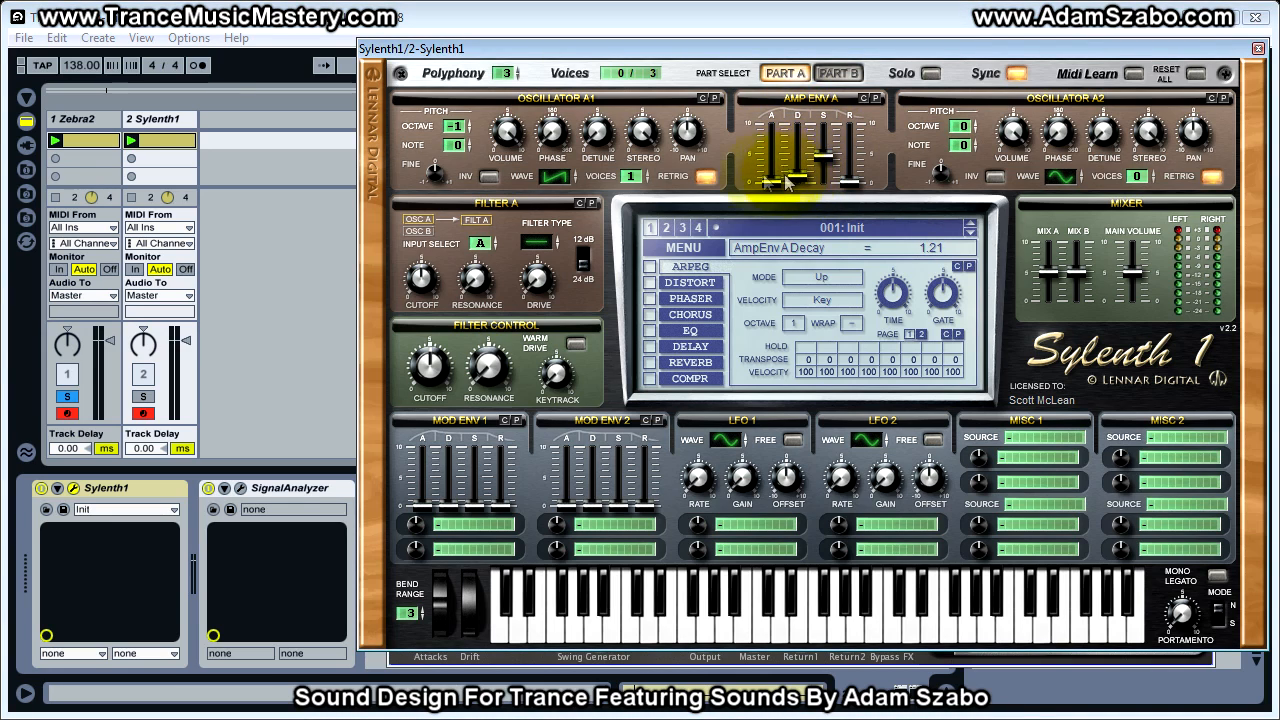
click(144, 400)
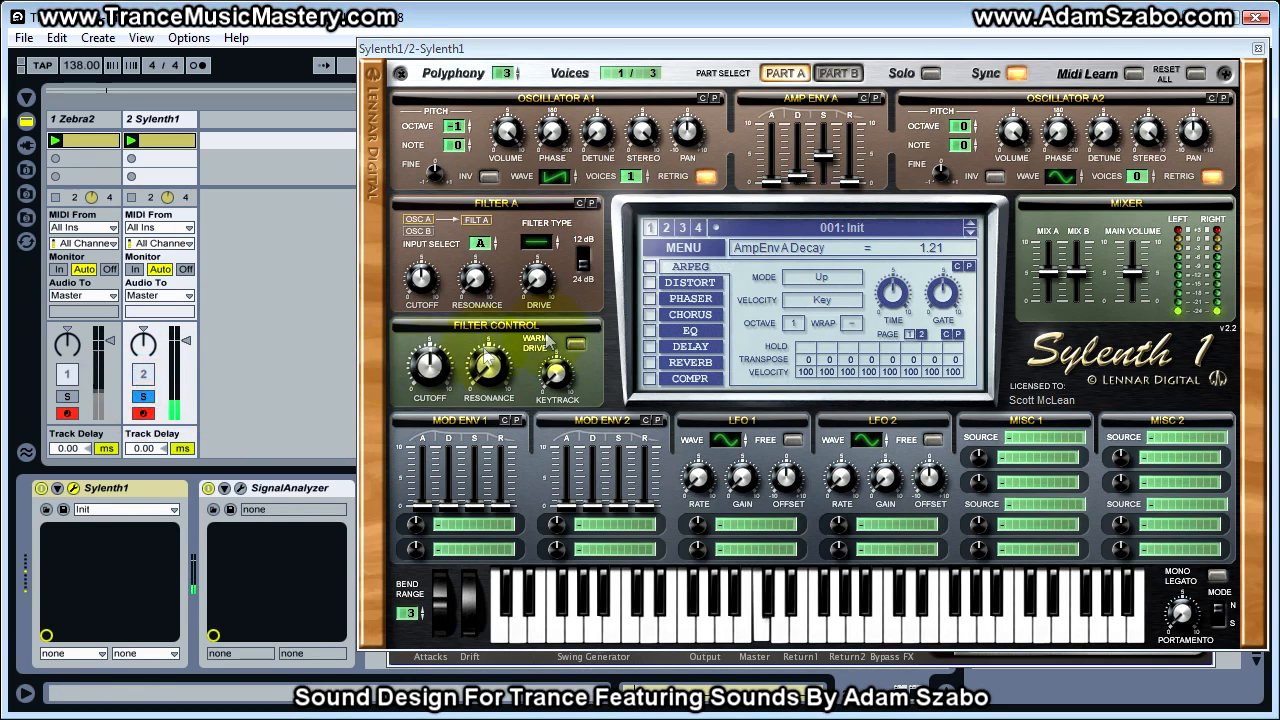
mouse_move(806, 150)
mouse_down()
mouse_move(812, 88)
mouse_move(797, 163)
mouse_up()
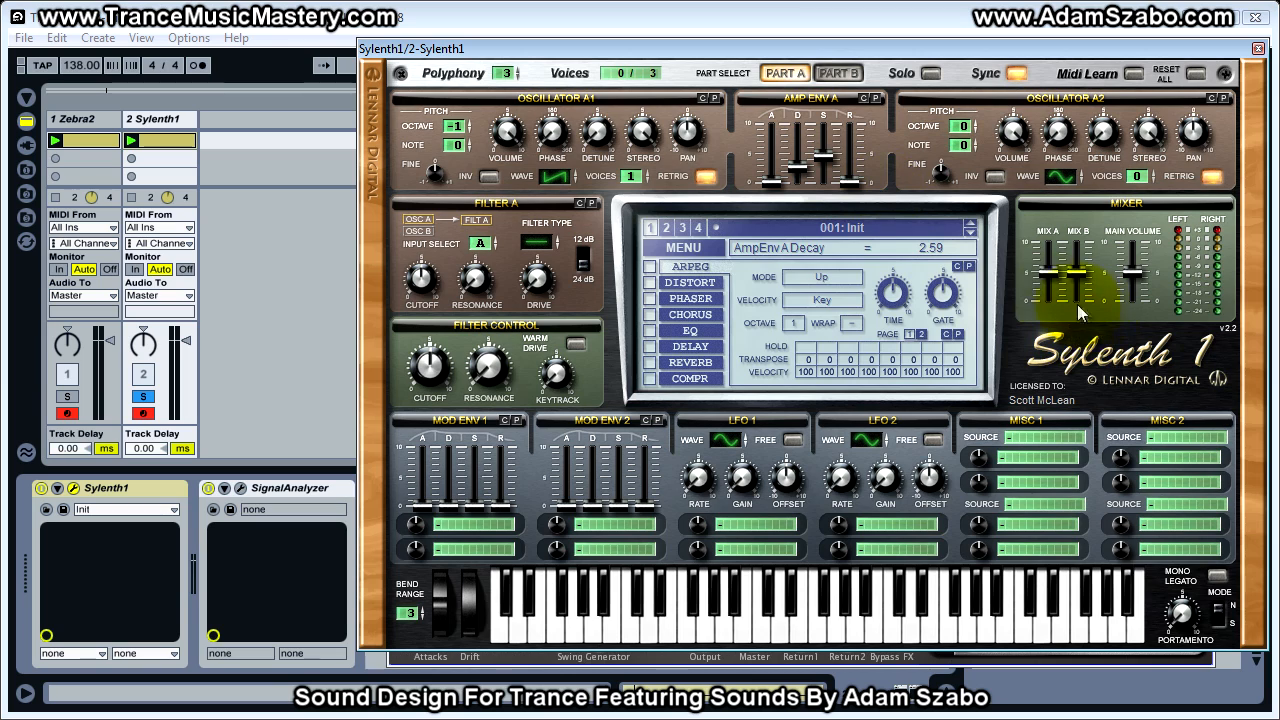
Raise Sylenth1's Mix A level and Main Volume to 10.00
drag(1052, 270, 1052, 176)
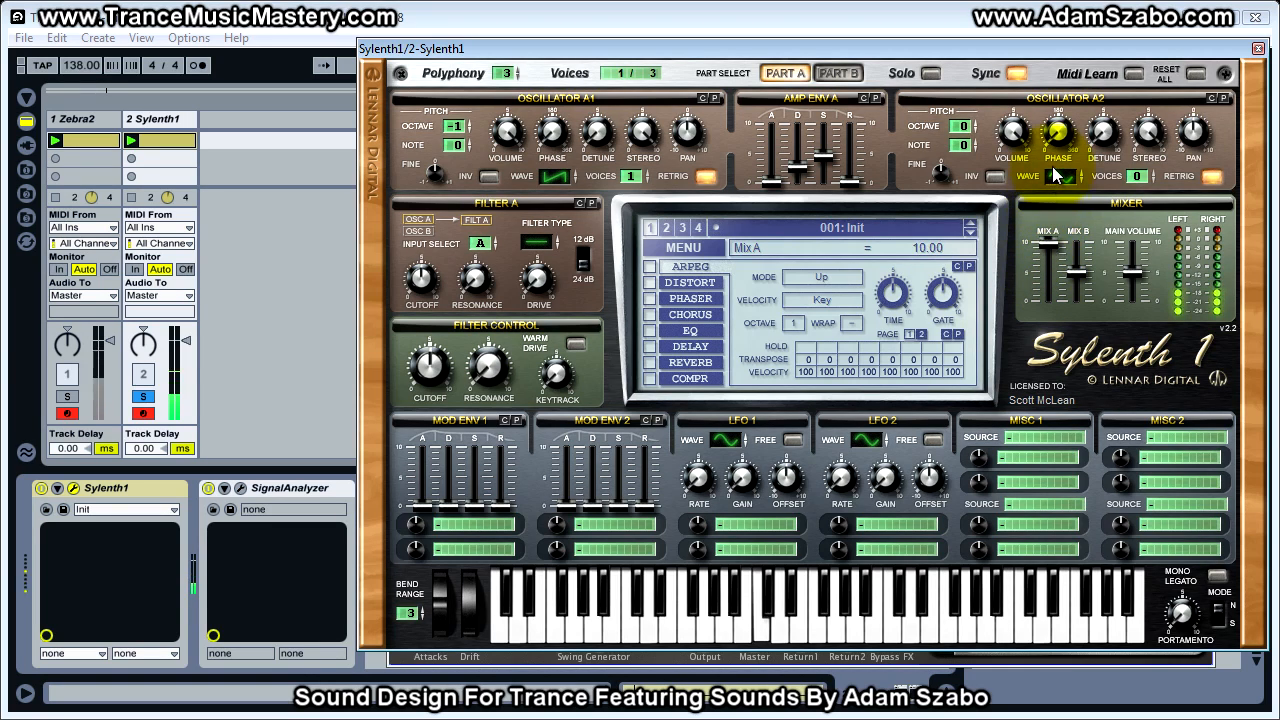
click(1137, 275)
drag(1137, 275, 1137, 177)
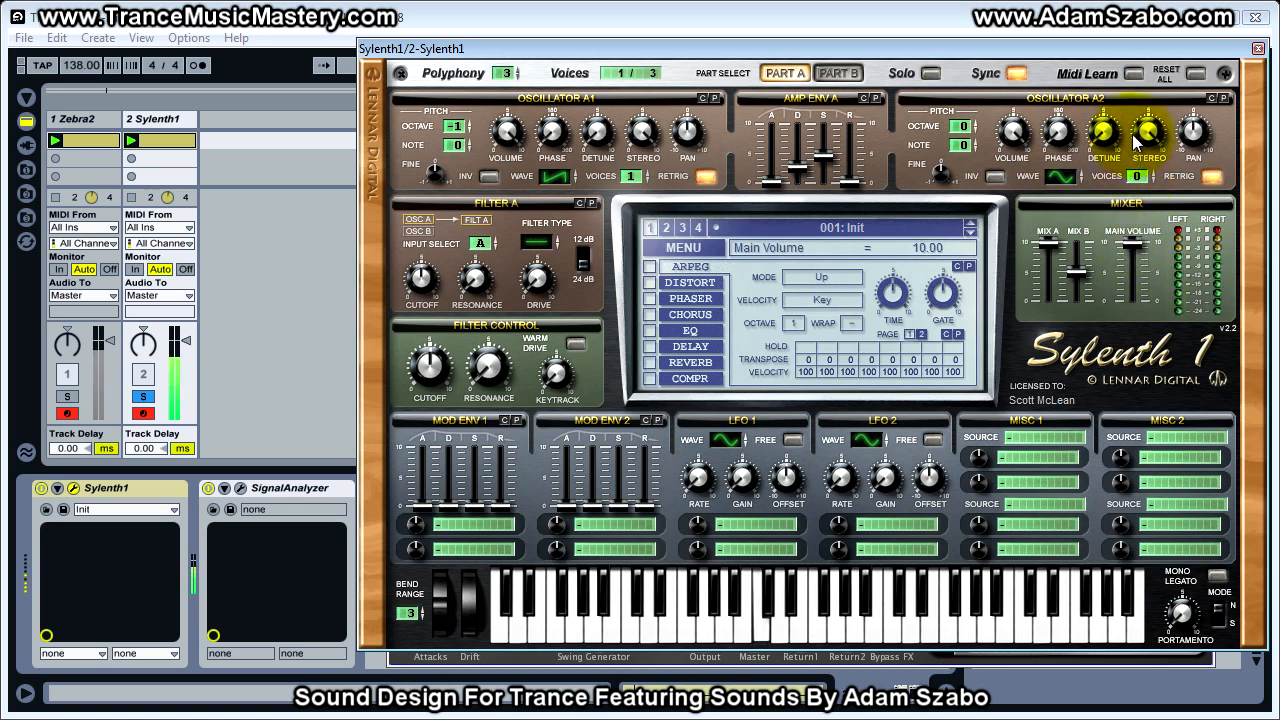
drag(1135, 246, 1135, 225)
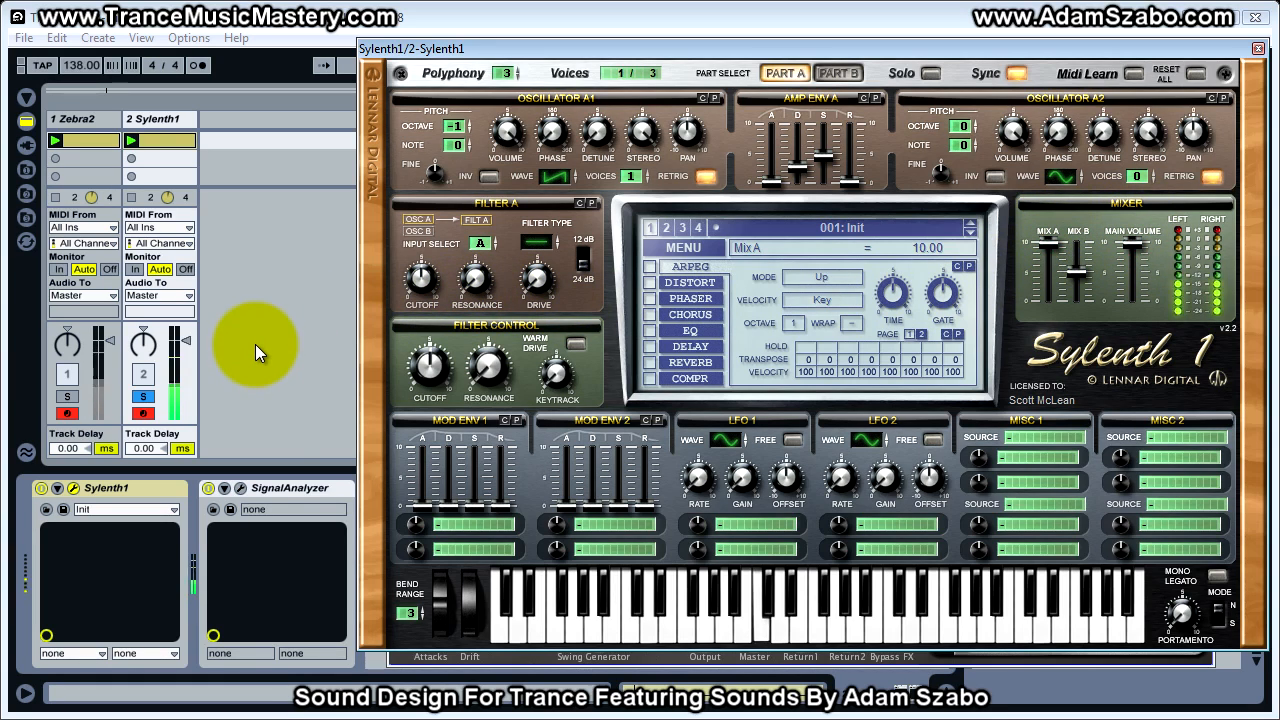
Lower Sylenth1's Amp Env A sustain to about 2.18 while listening, and fine-adjust it slightly upward
click(816, 158)
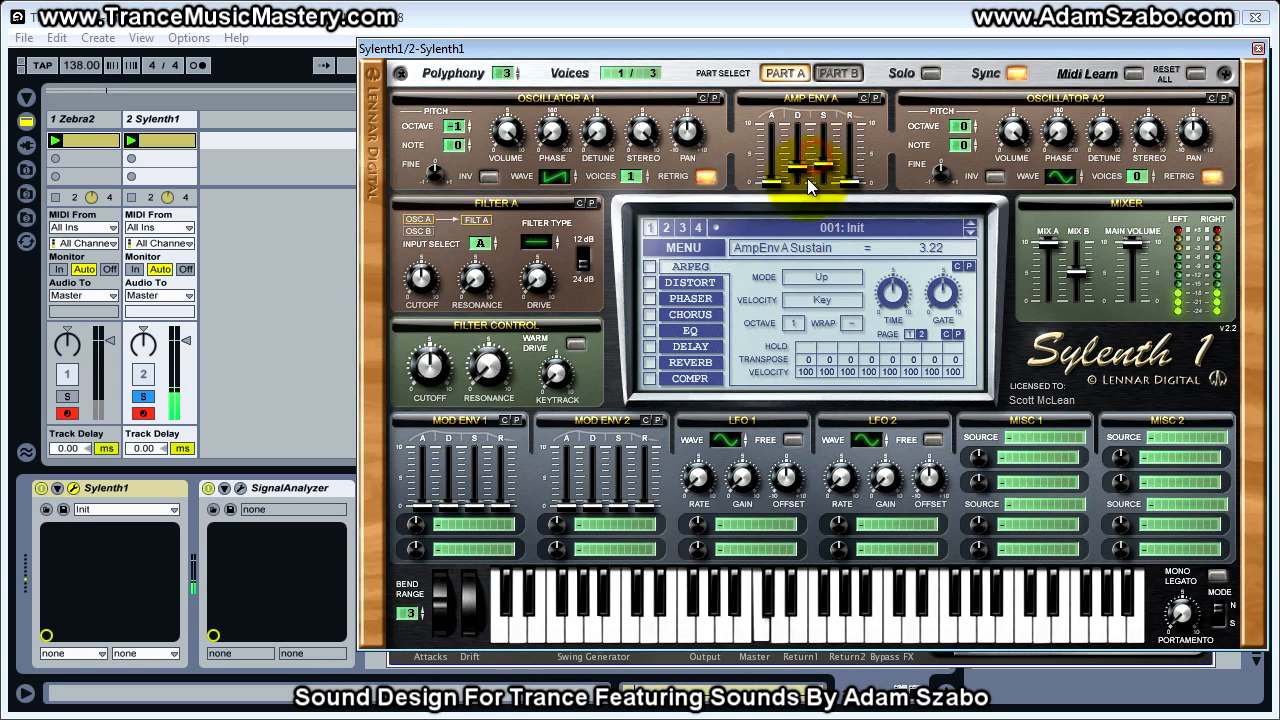
drag(799, 193, 798, 196)
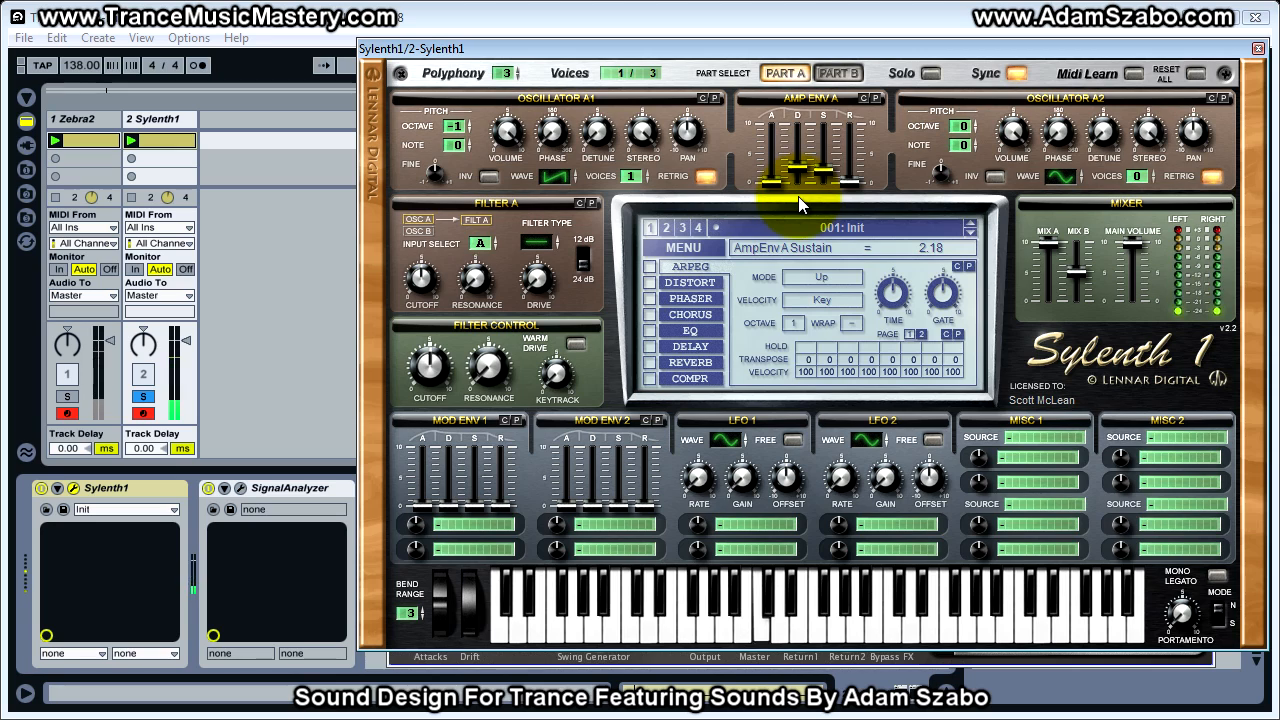
drag(818, 180, 816, 170)
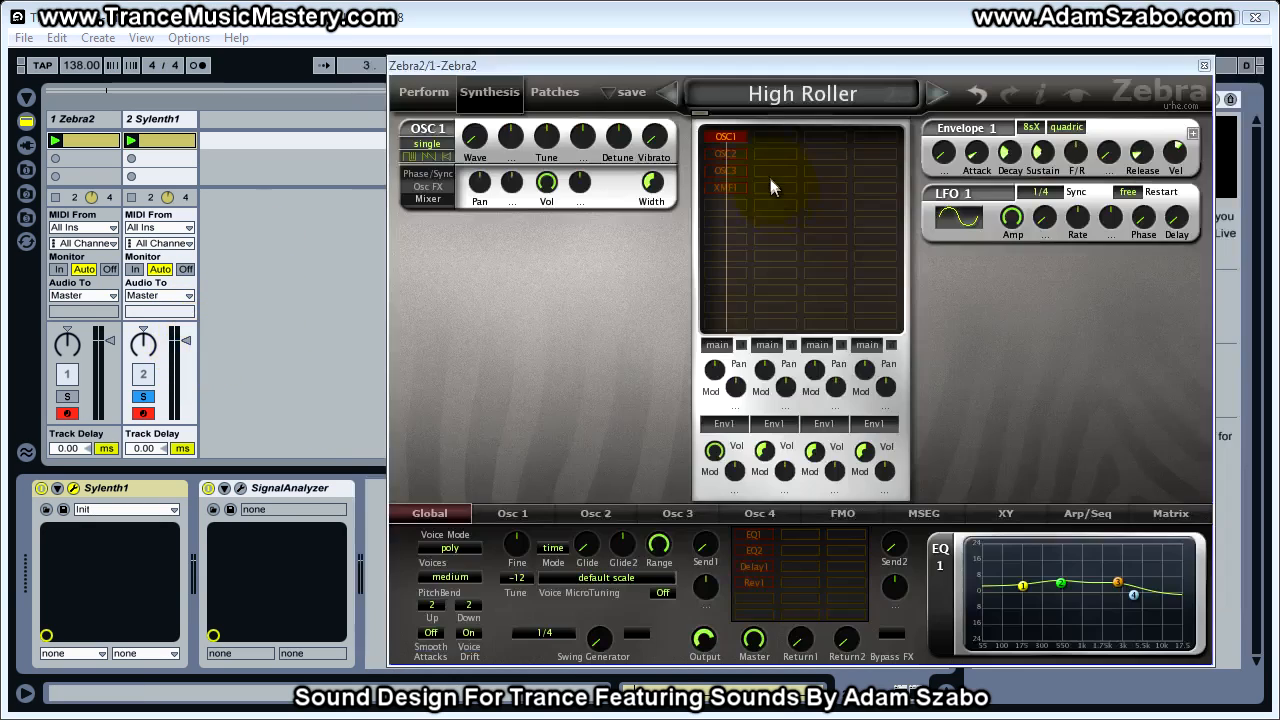
Enable OSC2 in Zebra2's High Roller patch and inspect its settings and waveform, moving the Sylenth1 window out of the way
click(727, 154)
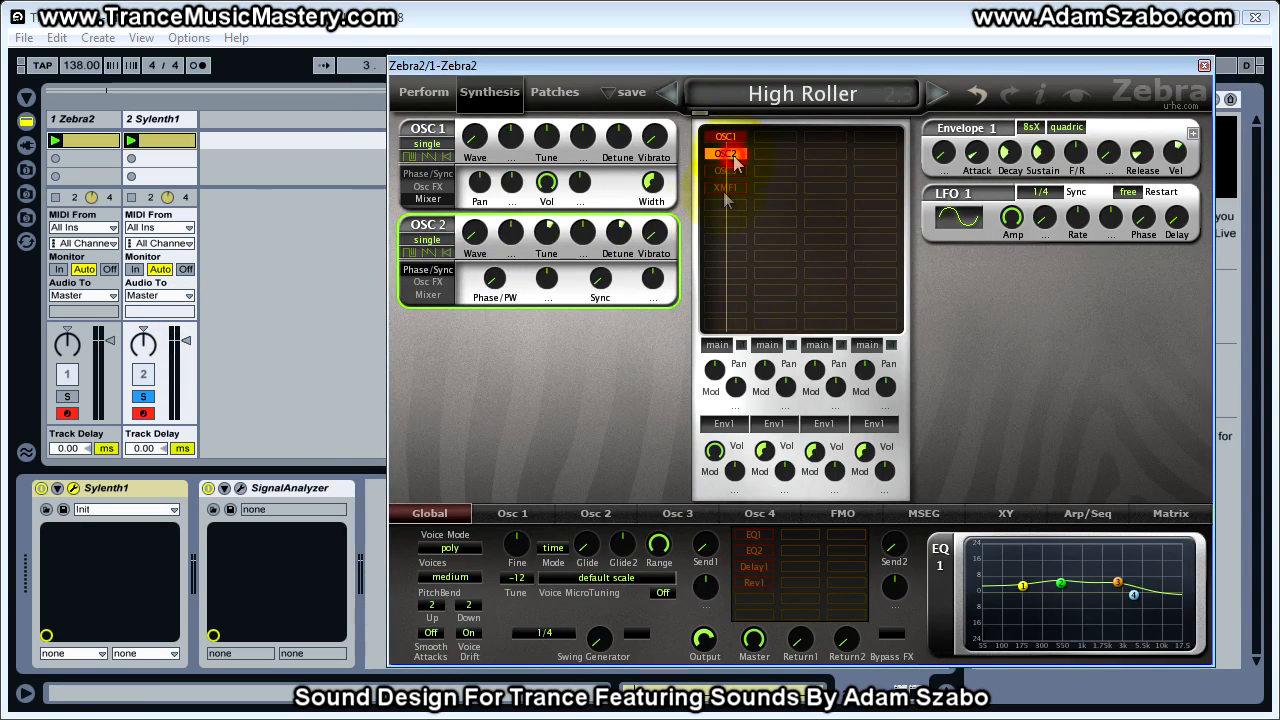
mouse_move(549, 244)
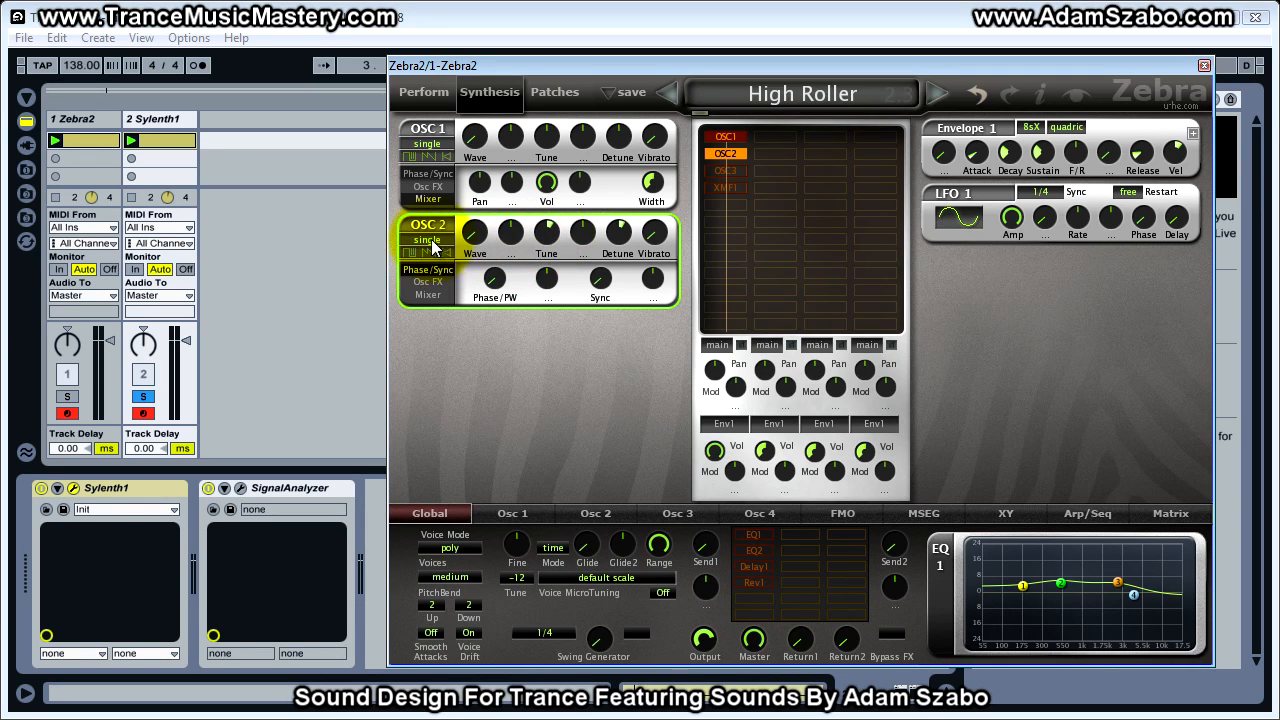
click(590, 513)
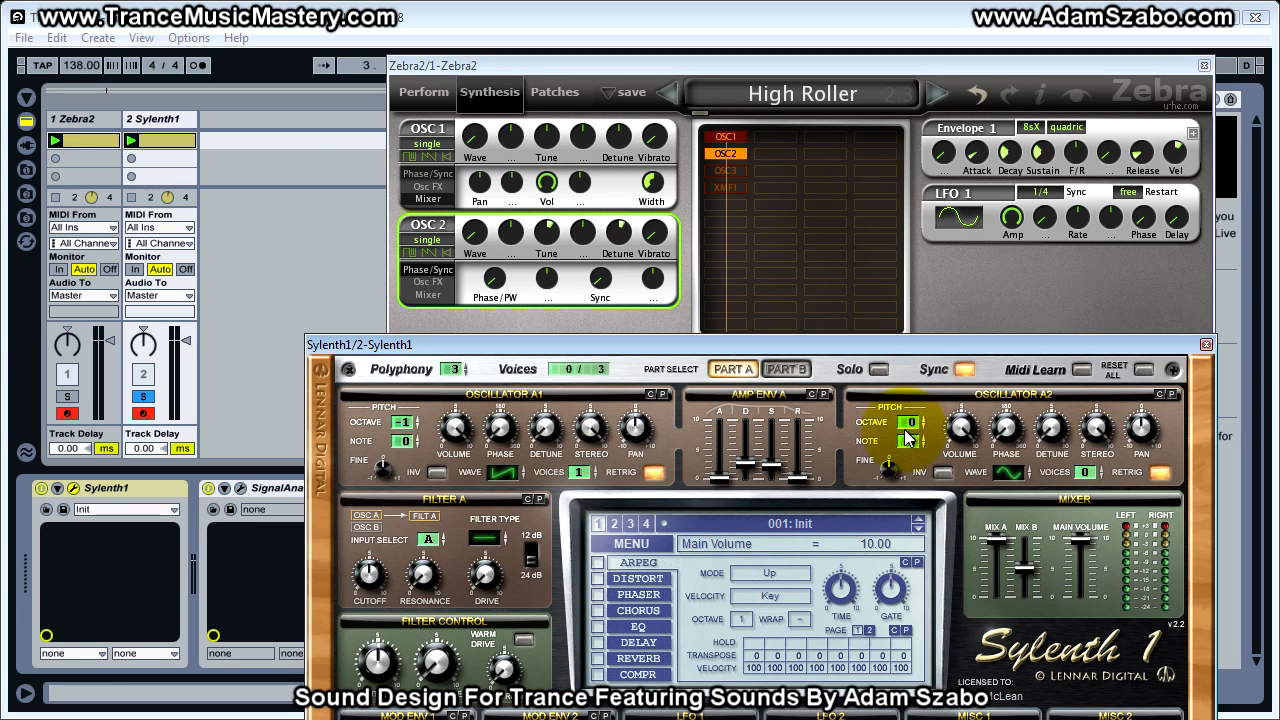
drag(910, 348, 1279, 150)
click(432, 514)
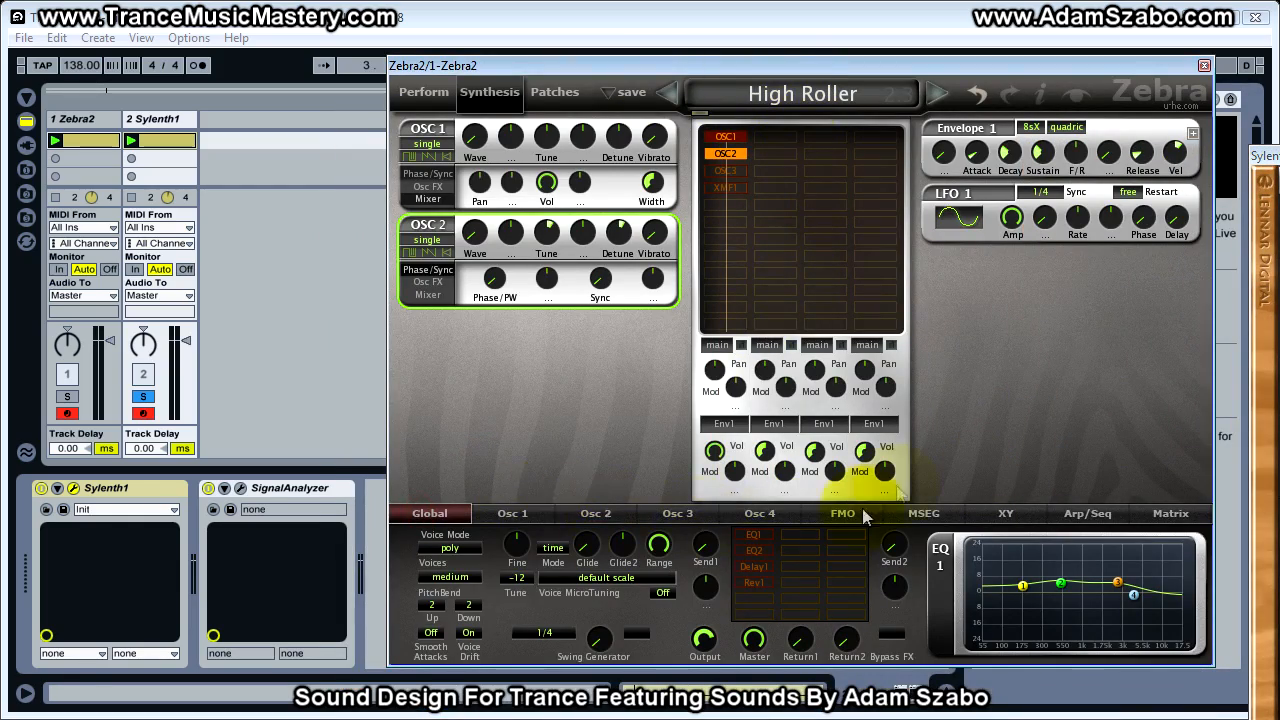
Bring the Sylenth1 window back into view and give Oscillator A2 one voice with a Saw wave
drag(1262, 155, 840, 337)
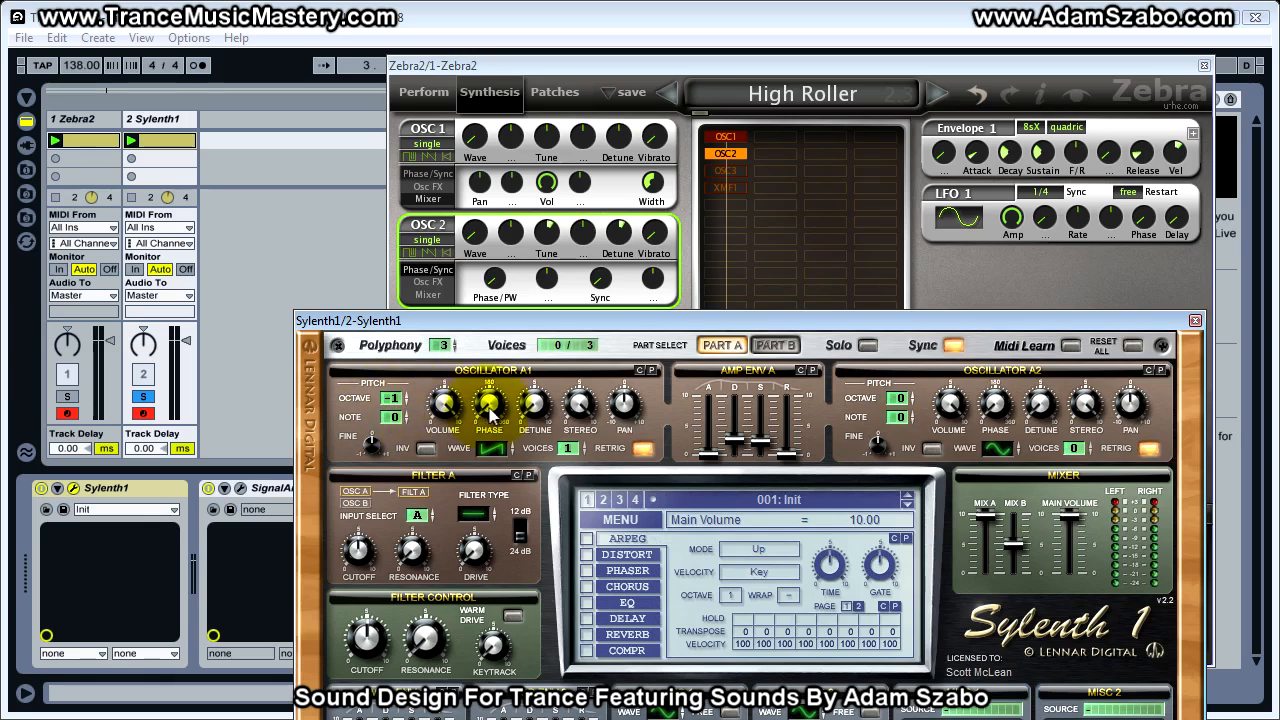
drag(632, 321, 666, 91)
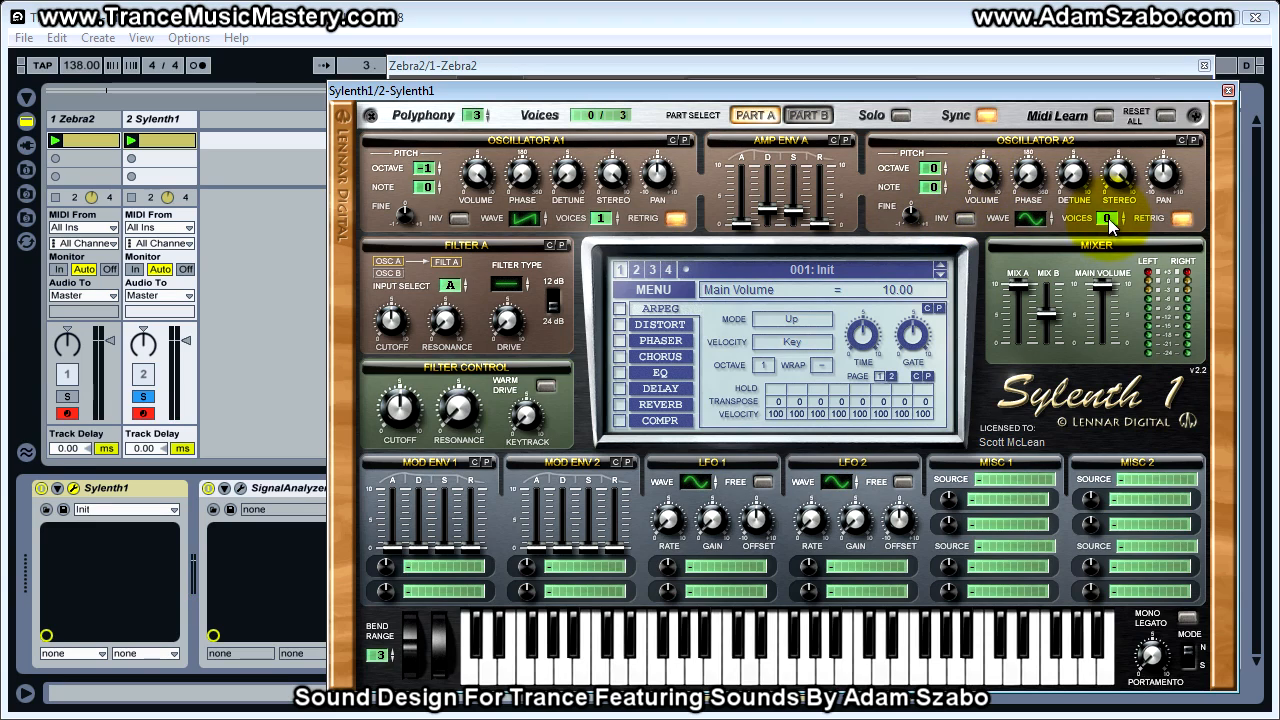
drag(1108, 215, 1108, 205)
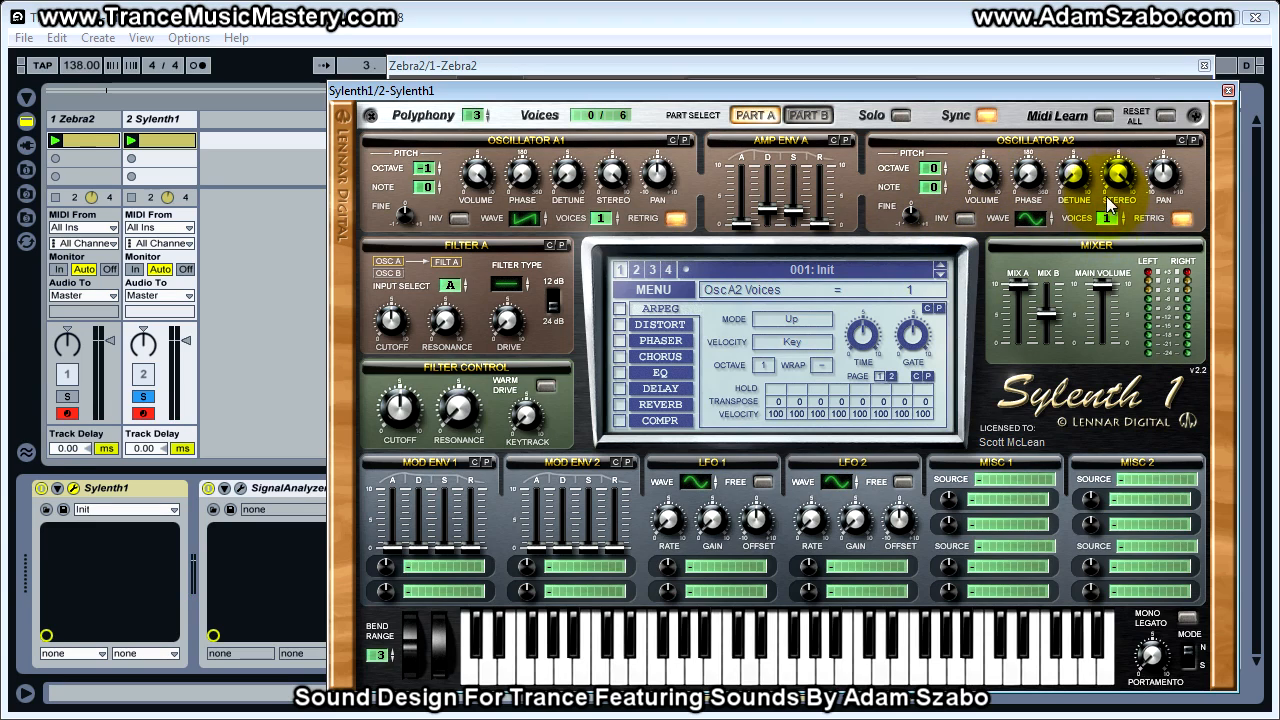
click(1025, 215)
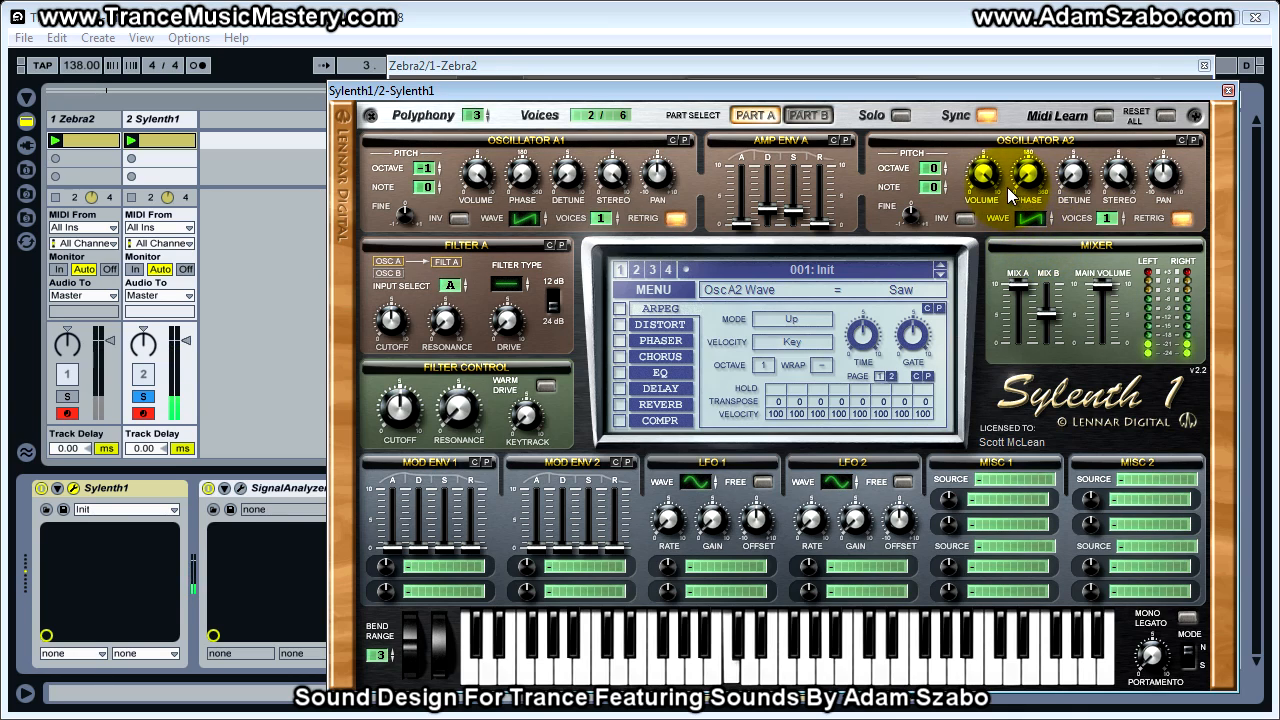
Return to the Sylenth1 window and compare the soloed Zebra2 and Sylenth1 tracks with Oscillator A2's fine pitch at 0.00
click(76, 400)
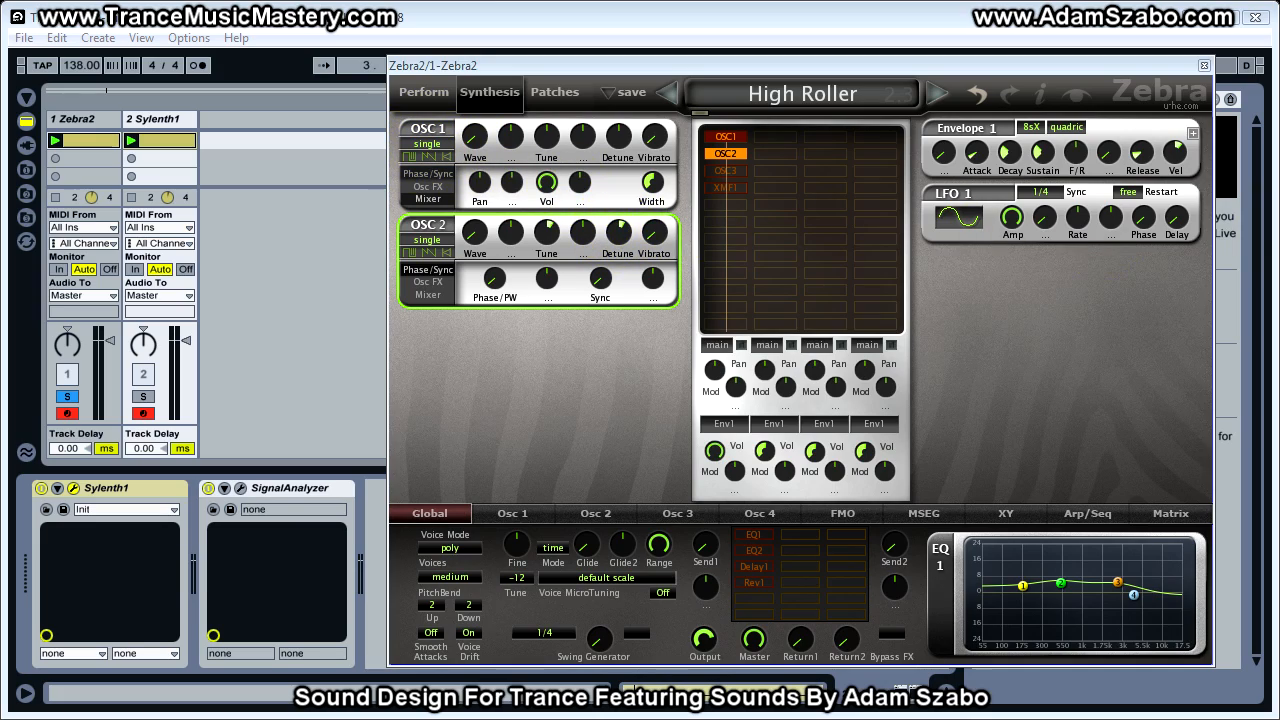
drag(1279, 75, 438, 75)
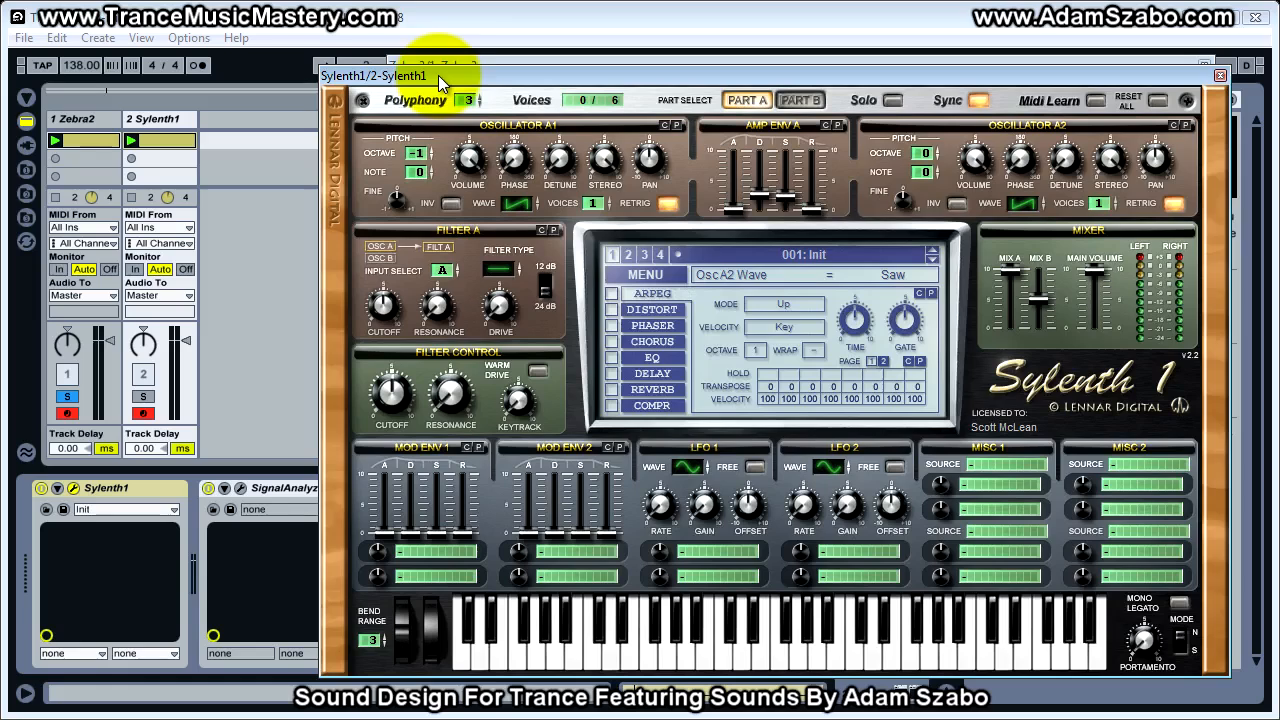
click(904, 197)
drag(906, 200, 906, 218)
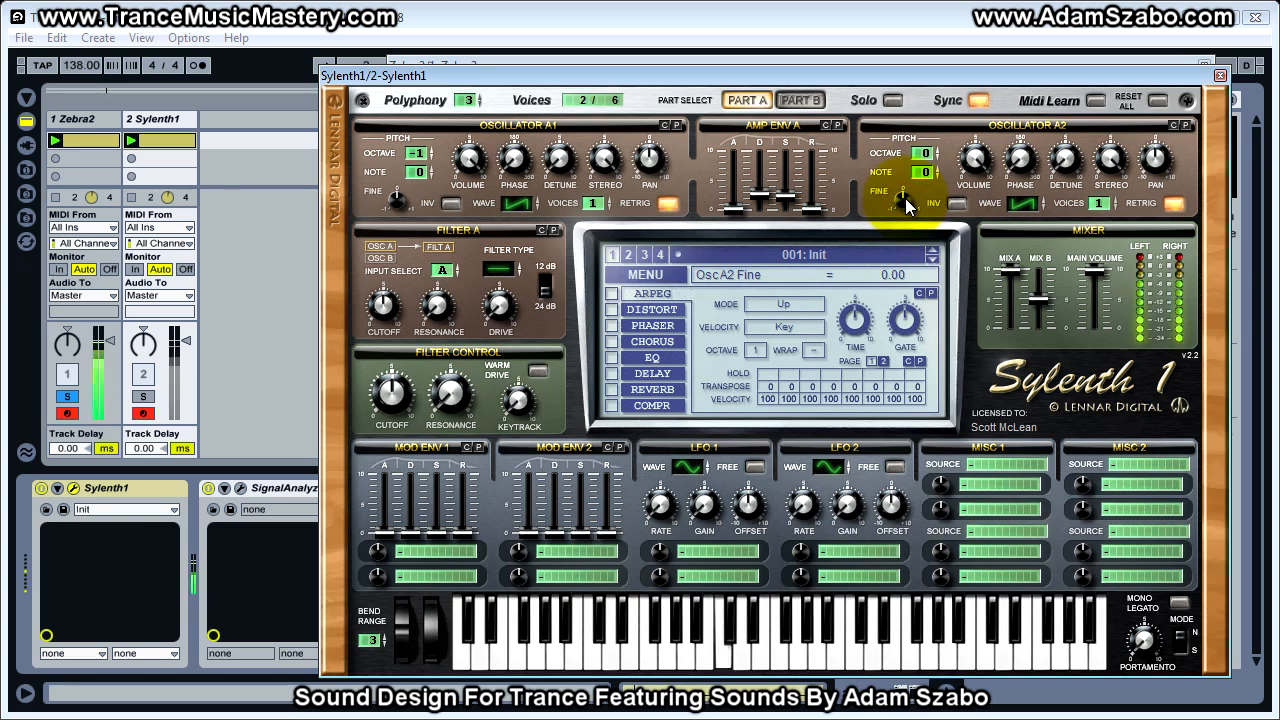
mouse_move(186, 342)
mouse_down()
mouse_move(186, 377)
mouse_move(186, 341)
mouse_up()
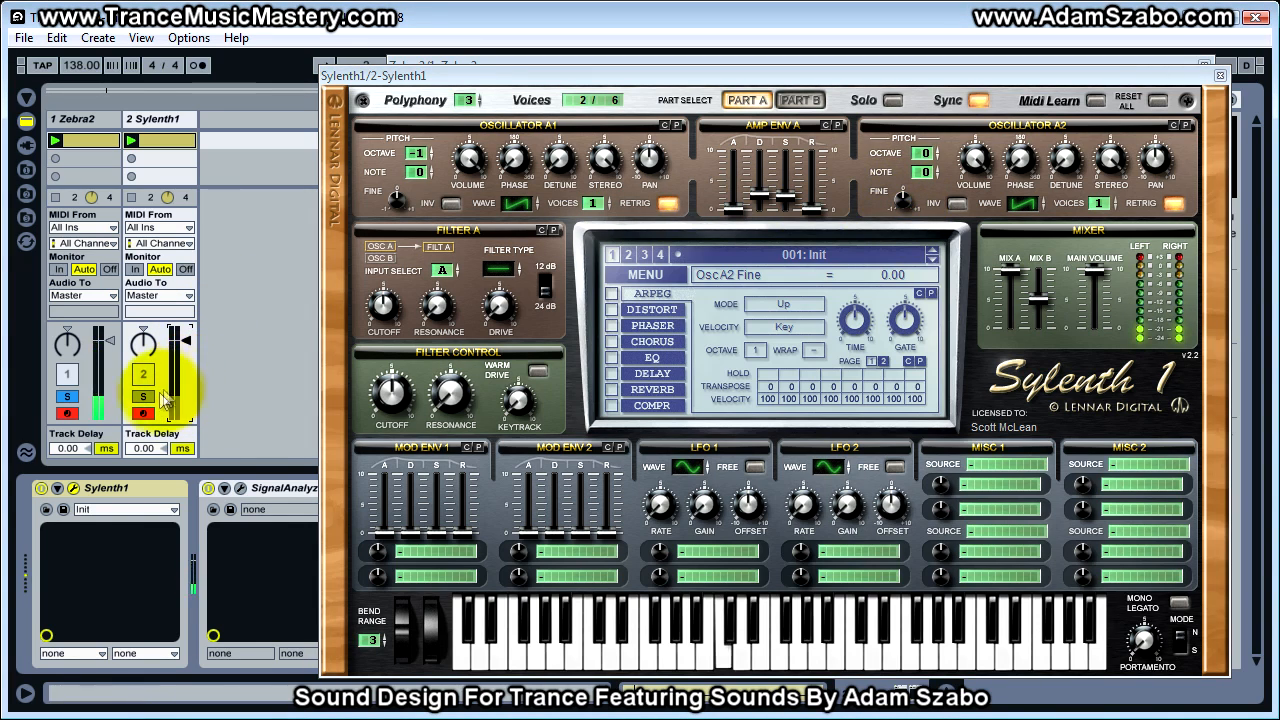
click(143, 396)
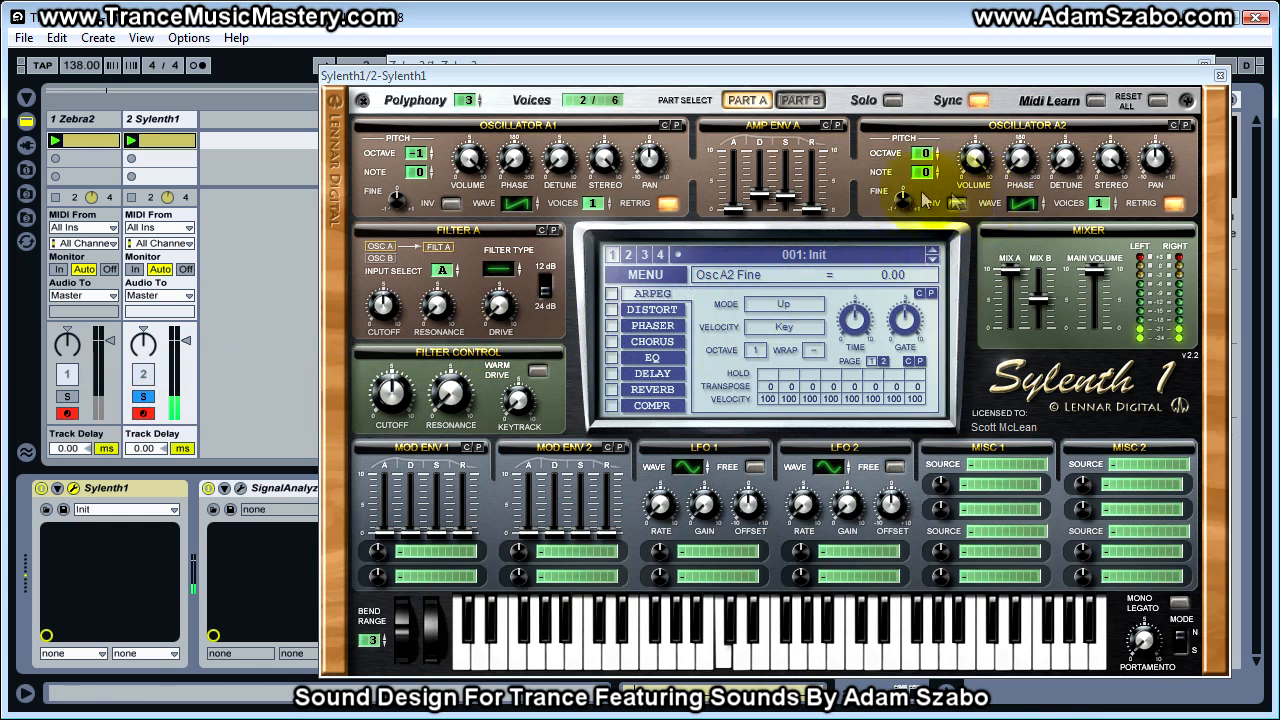
Set Oscillator A2's fine pitch to 0.08, alternating the Zebra2 and Sylenth1 track solos to compare the sound
drag(905, 197, 903, 194)
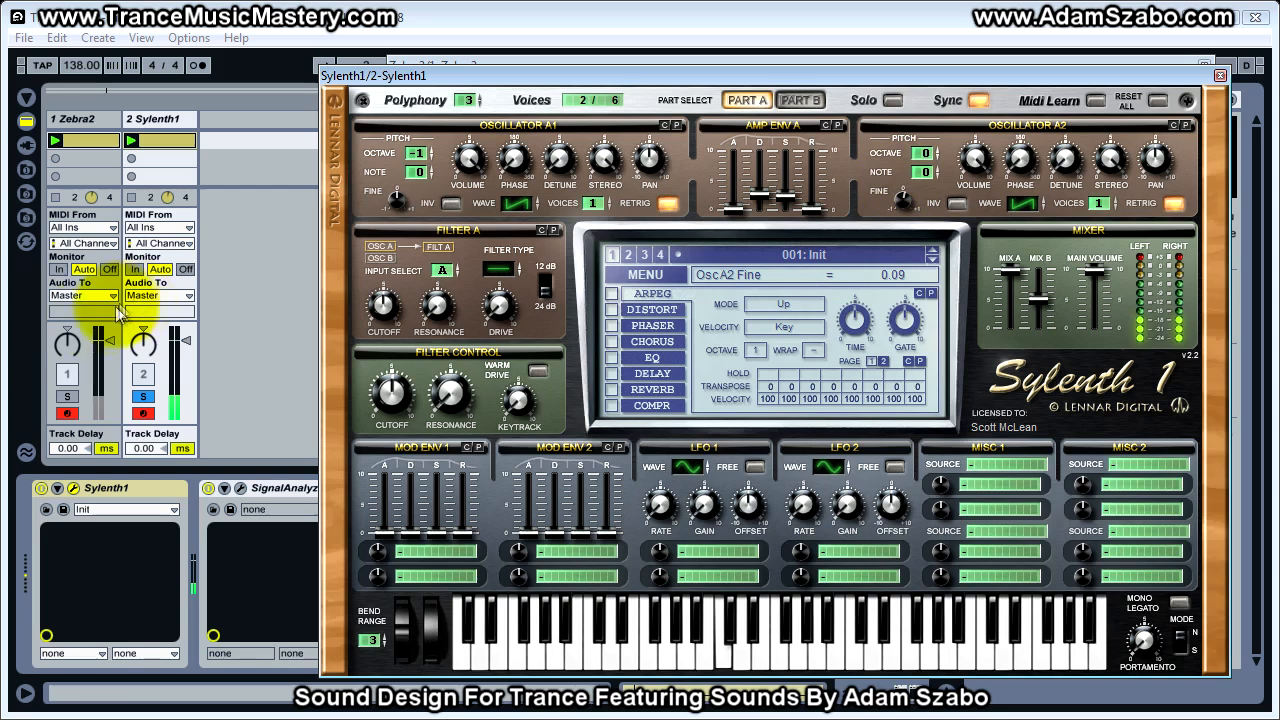
click(67, 396)
click(143, 396)
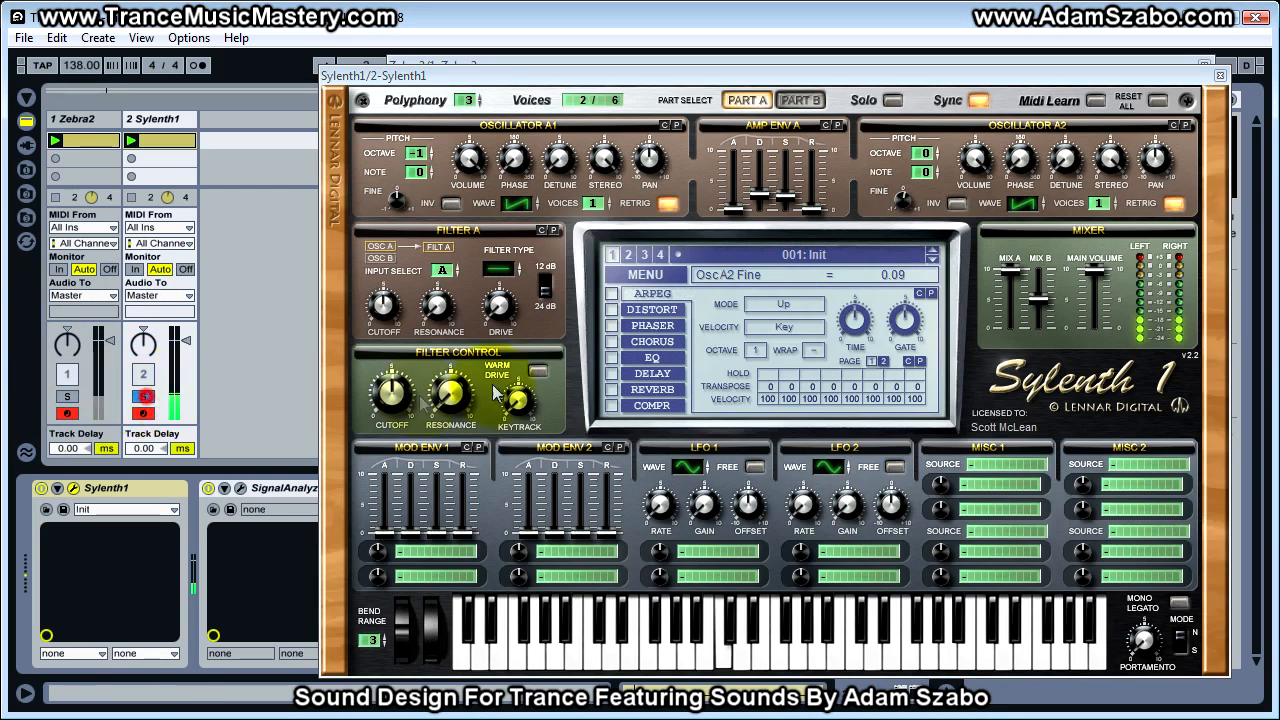
drag(905, 200, 905, 213)
click(67, 396)
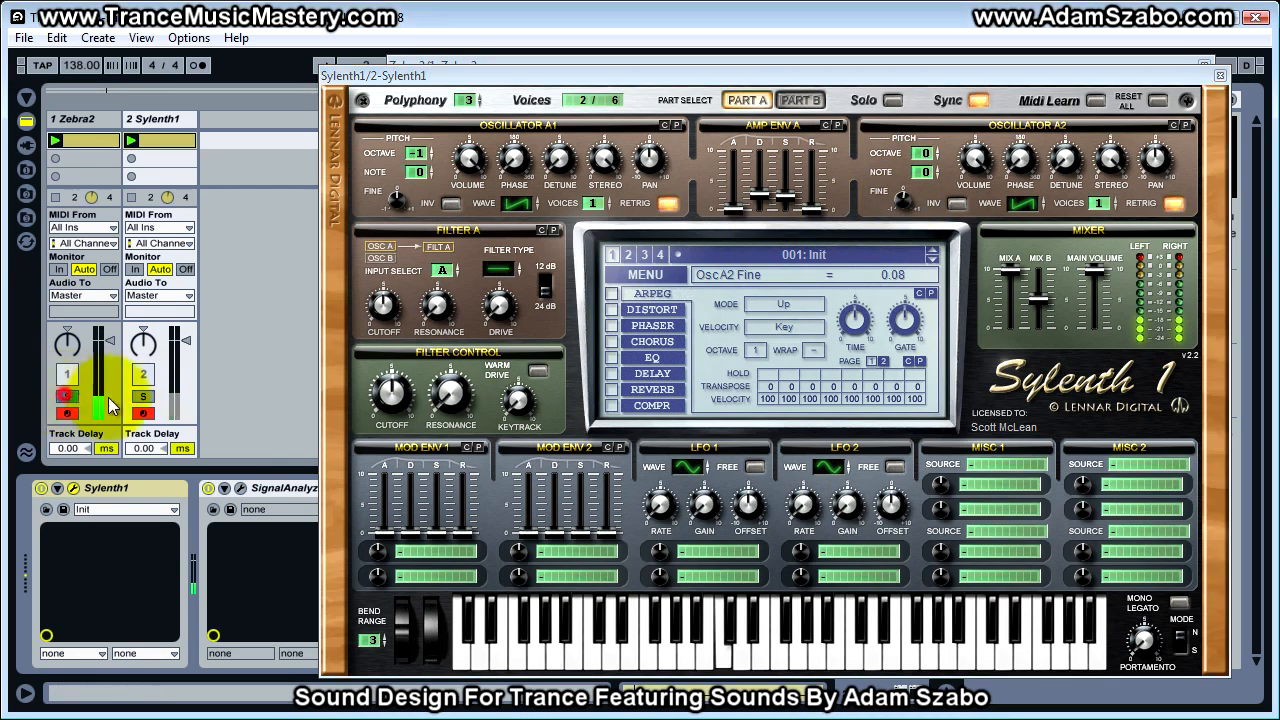
click(143, 397)
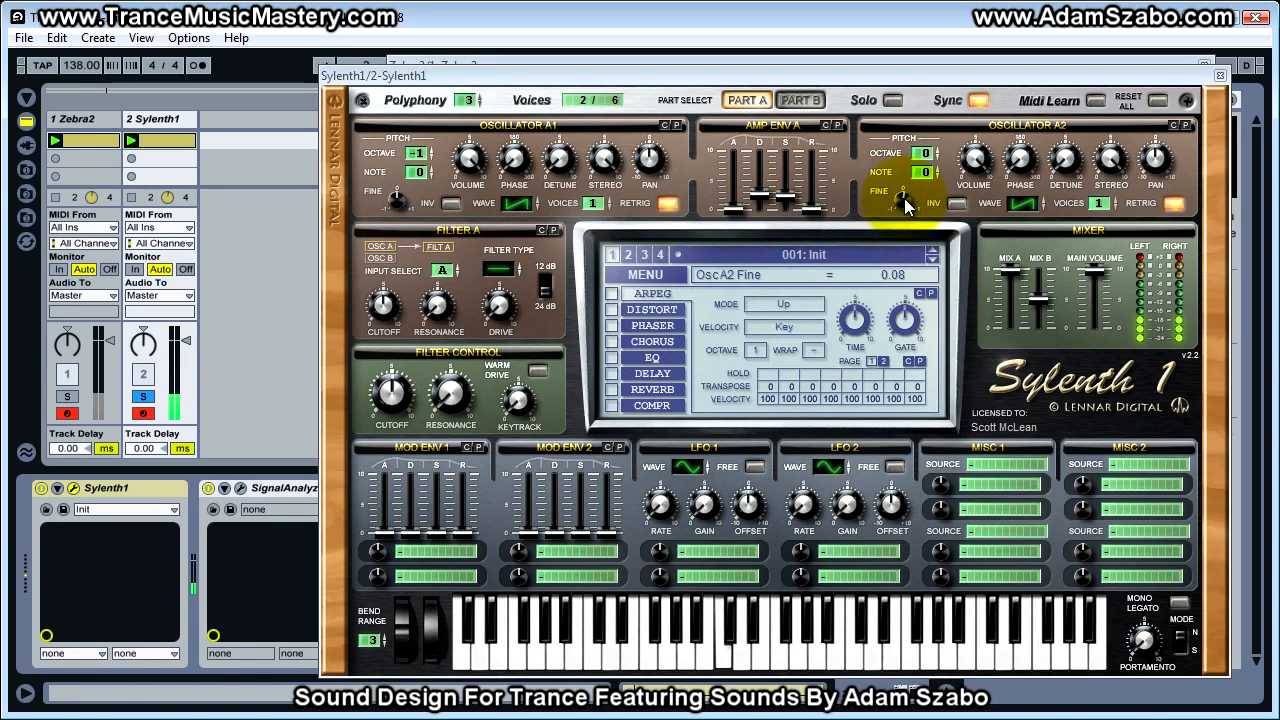
click(65, 397)
click(143, 398)
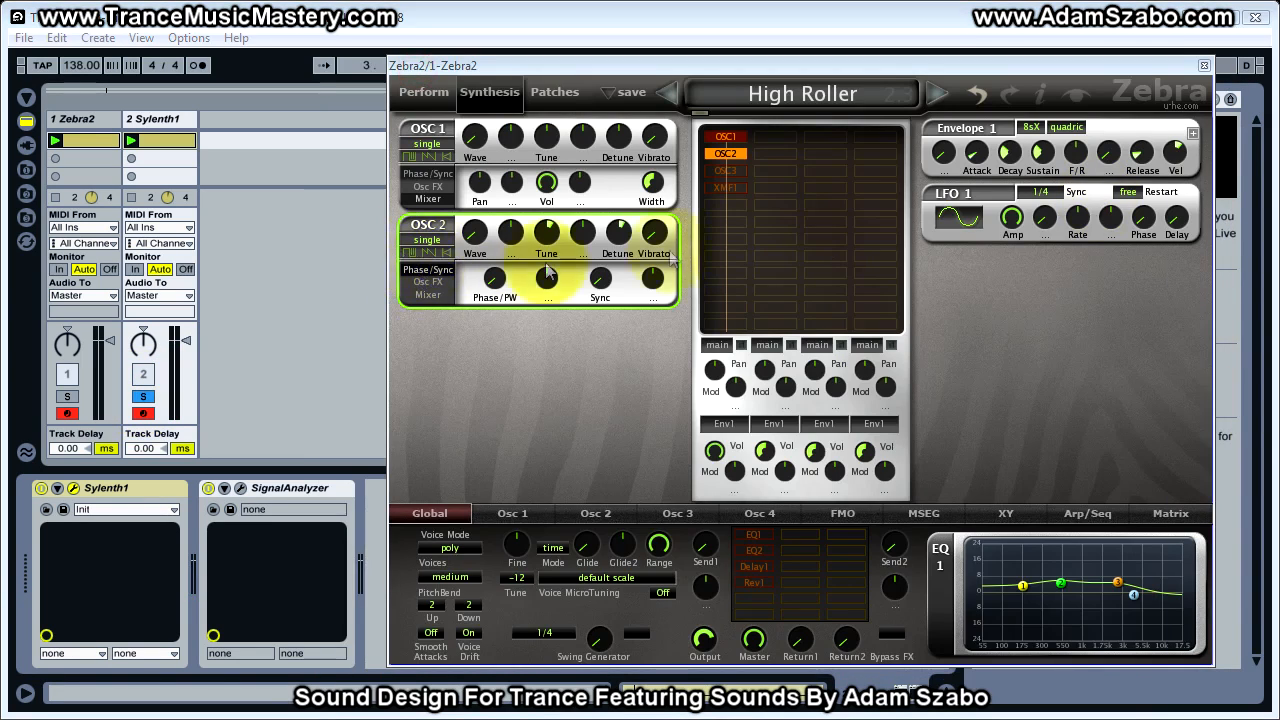
Enable OSC3 in Zebra2's High Roller patch and inspect its waveform, tune and detune
click(737, 174)
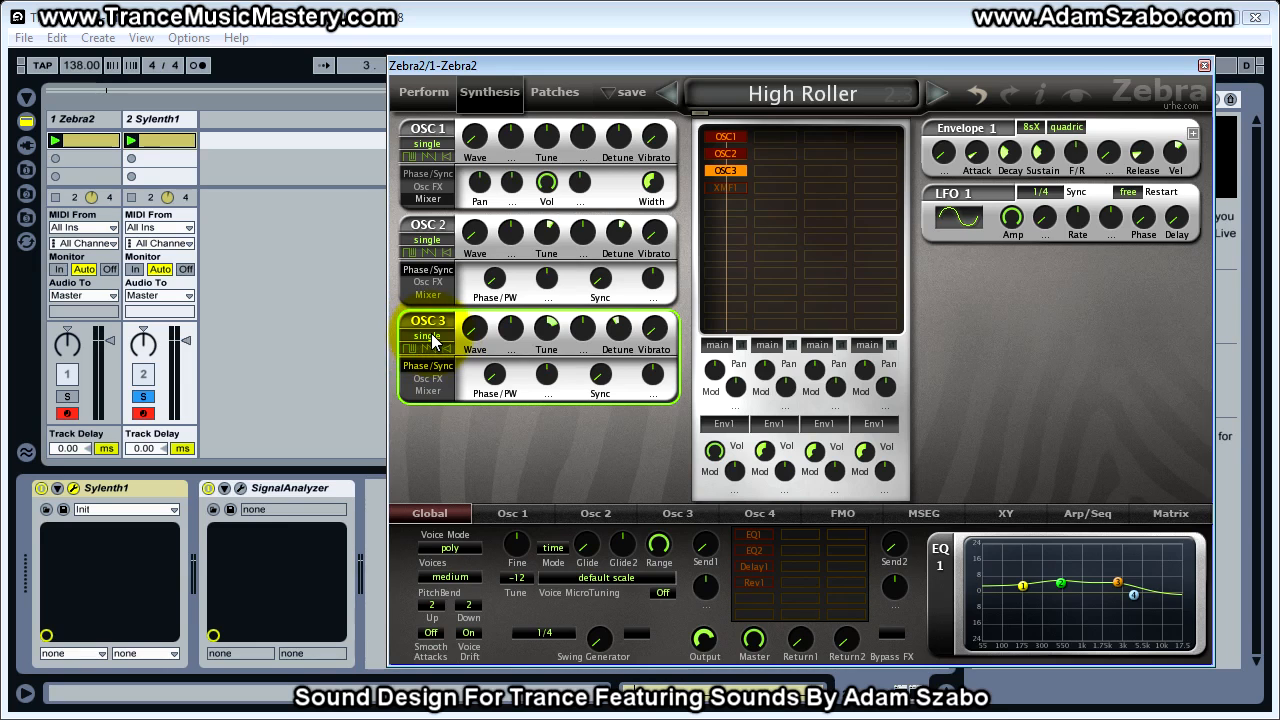
click(677, 513)
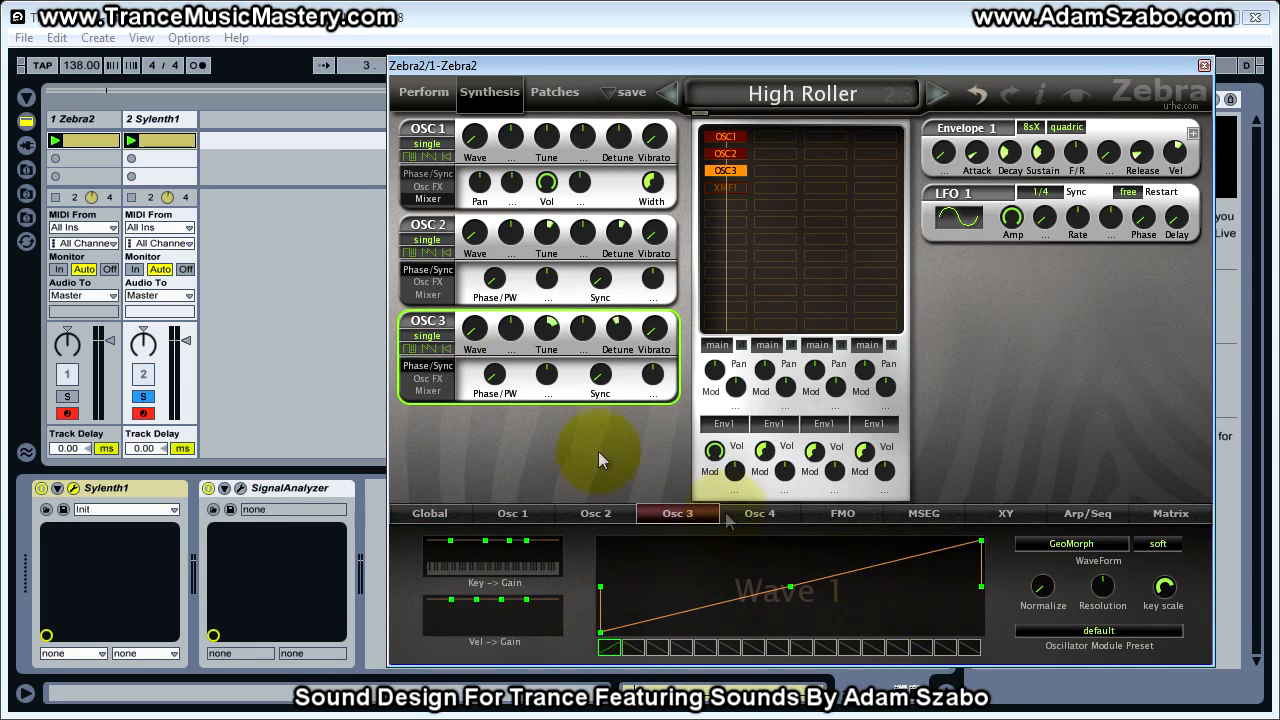
click(548, 330)
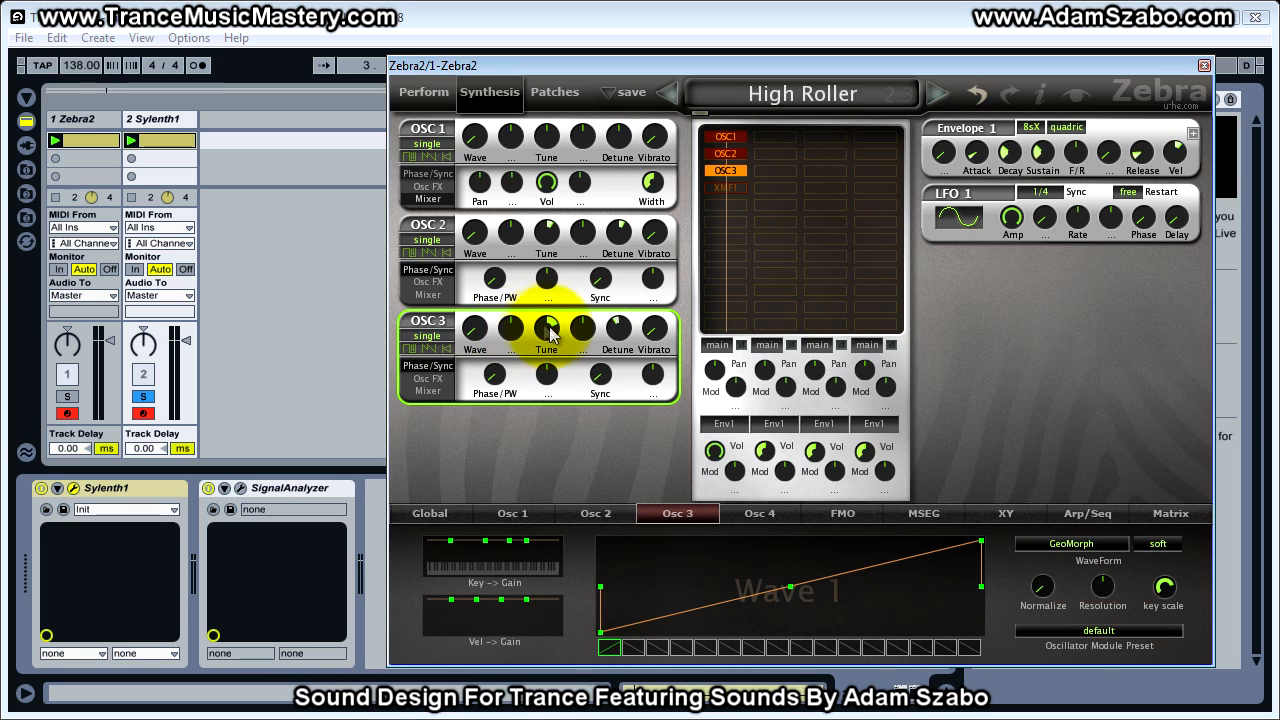
click(545, 331)
click(624, 333)
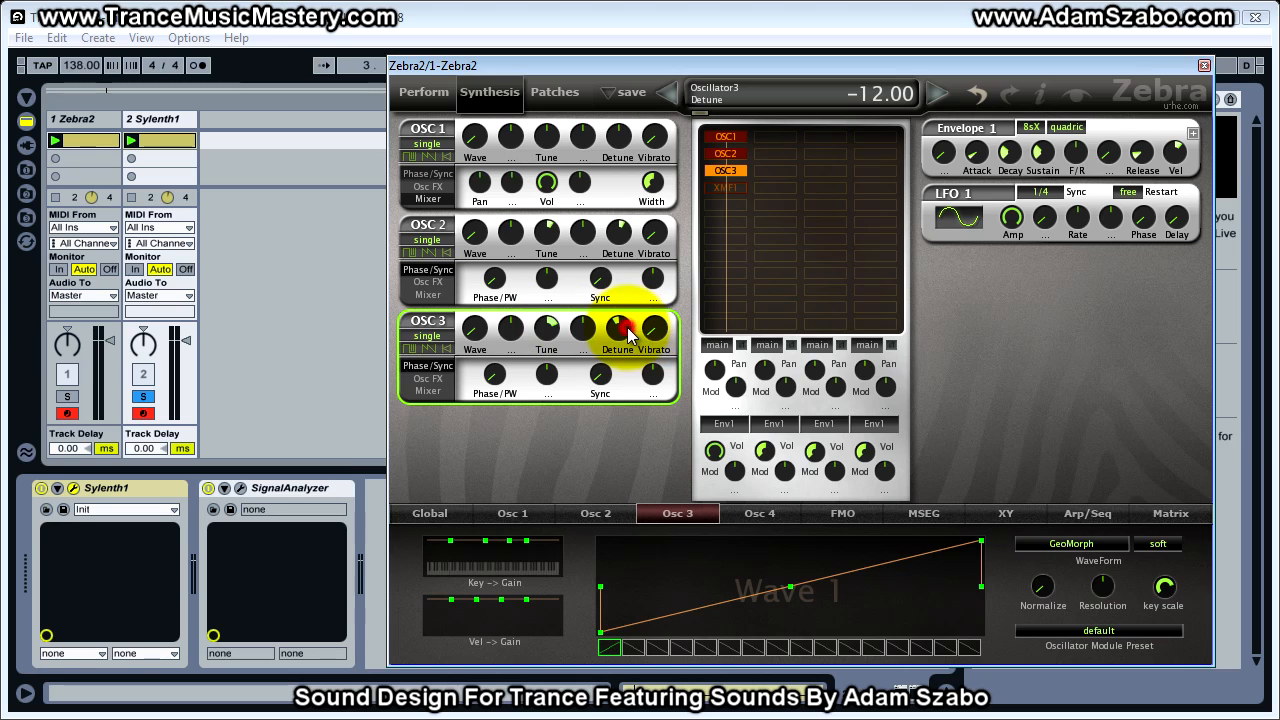
In Sylenth1's Part B, give Oscillator B1 one voice and set its octave to +1, checking it against Part A
drag(1279, 78, 524, 84)
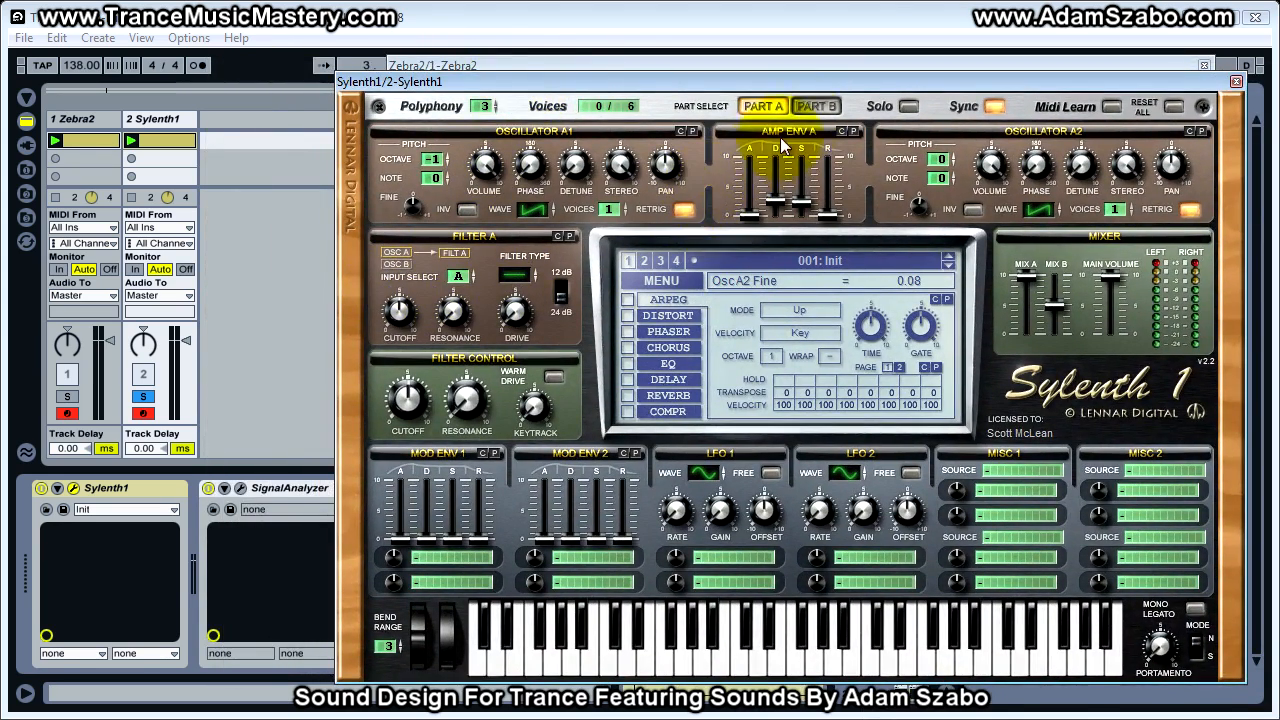
click(817, 107)
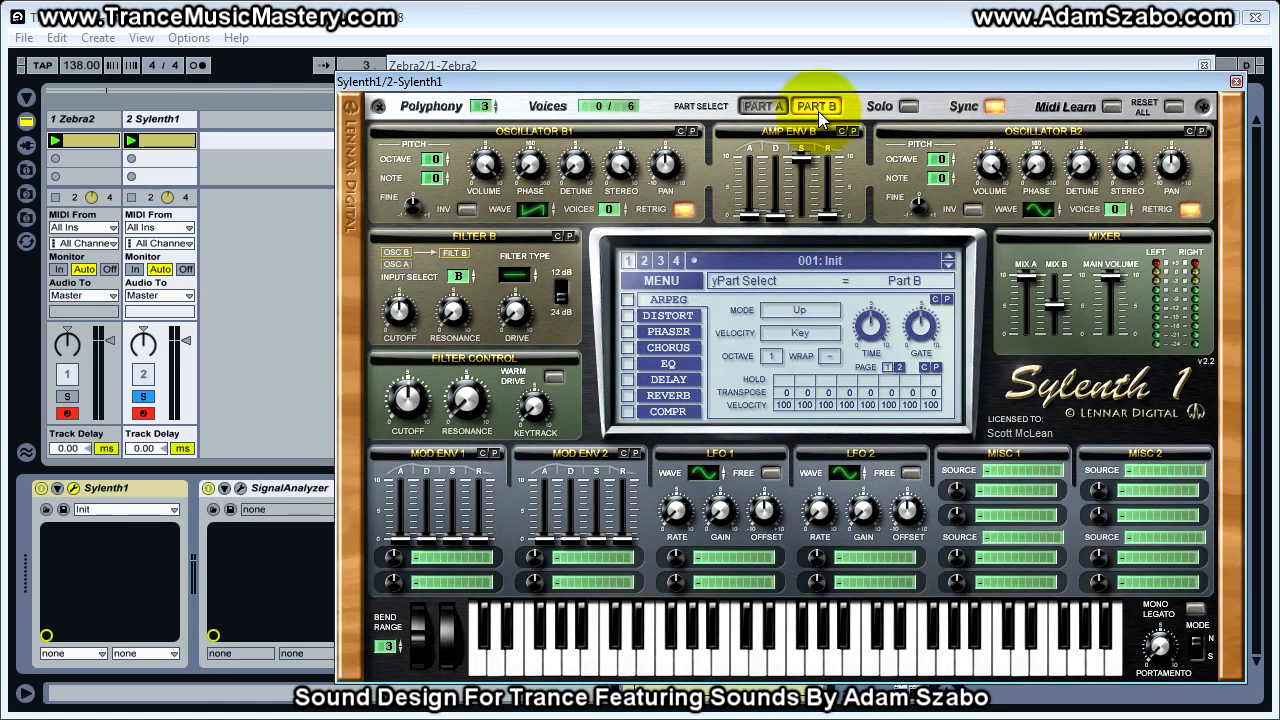
drag(611, 206, 611, 195)
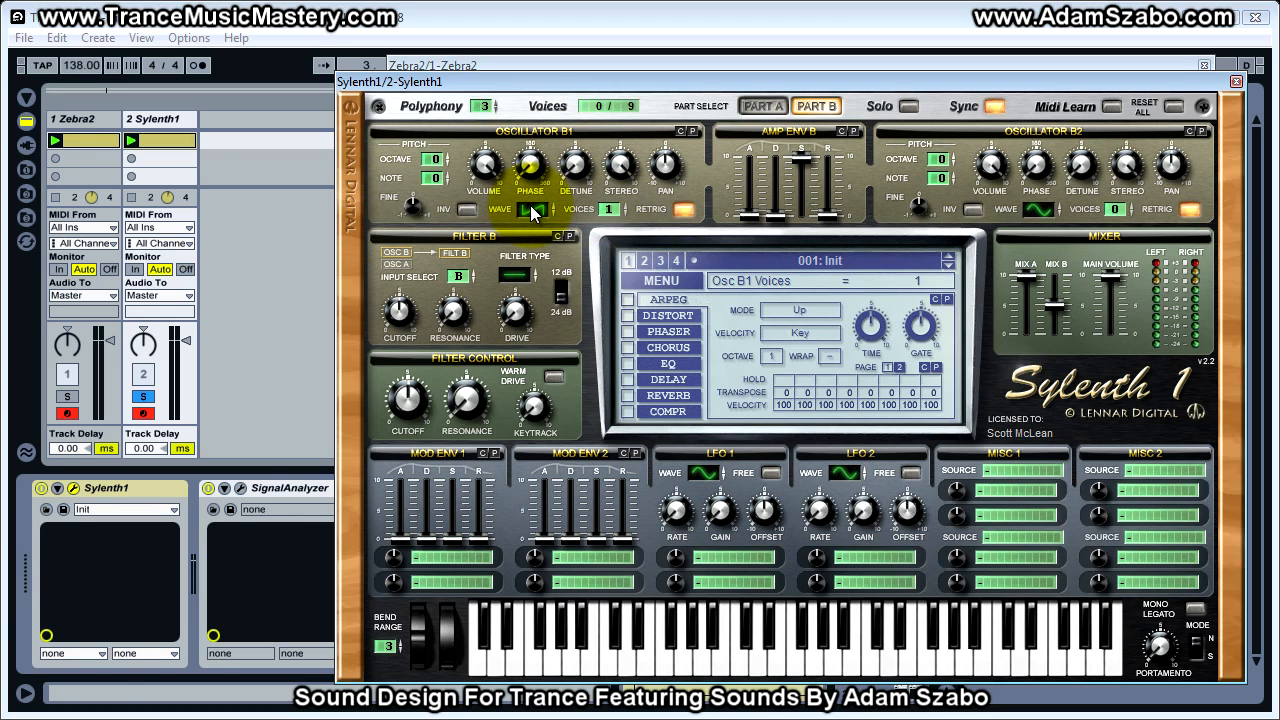
click(434, 160)
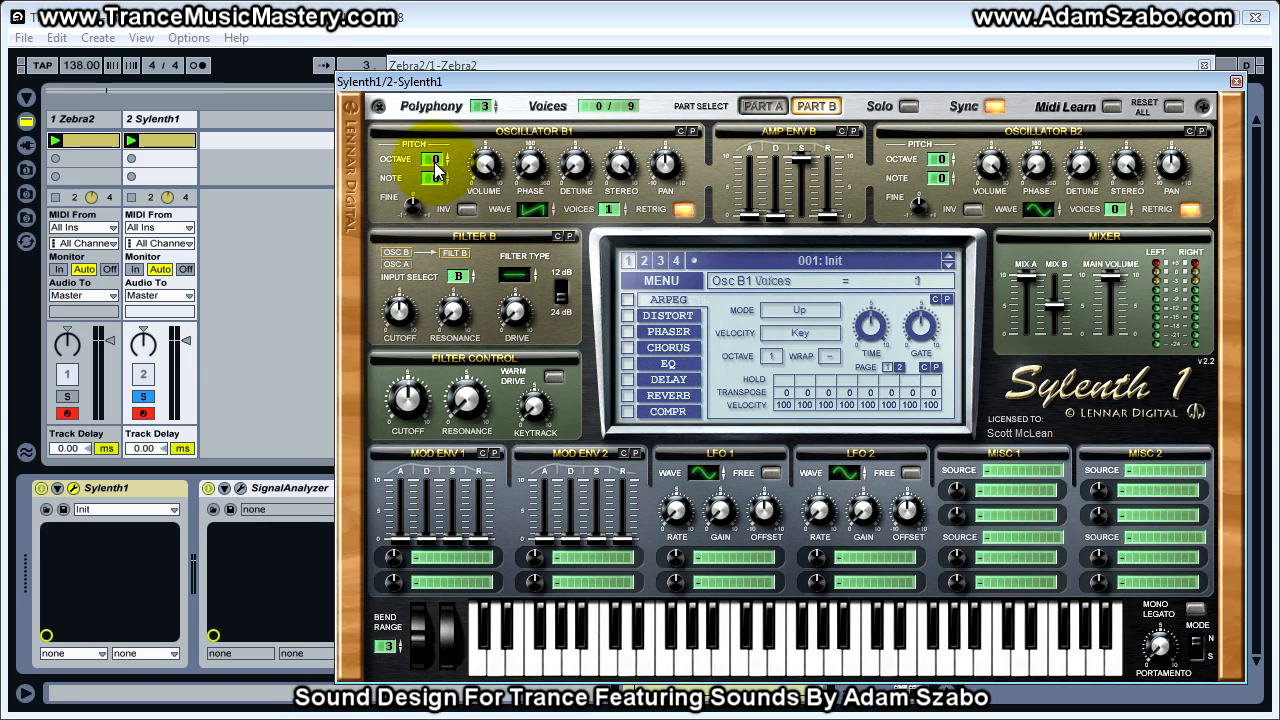
drag(434, 155, 434, 145)
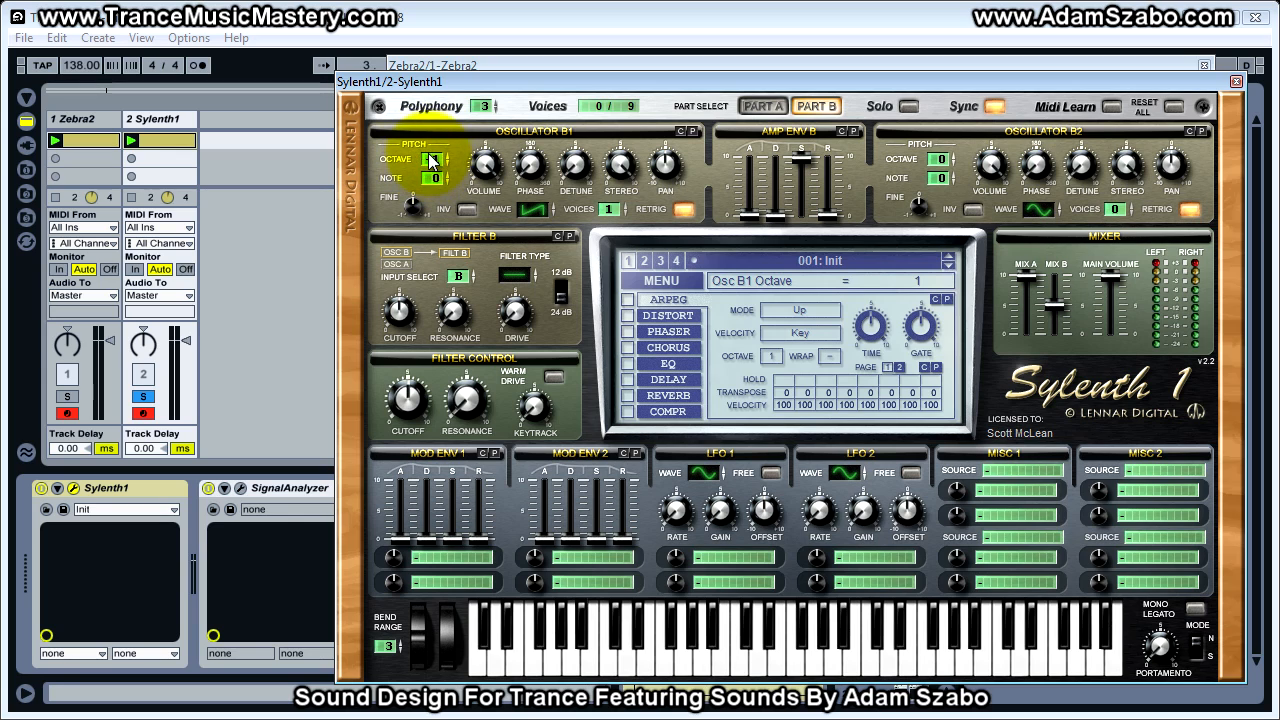
click(765, 106)
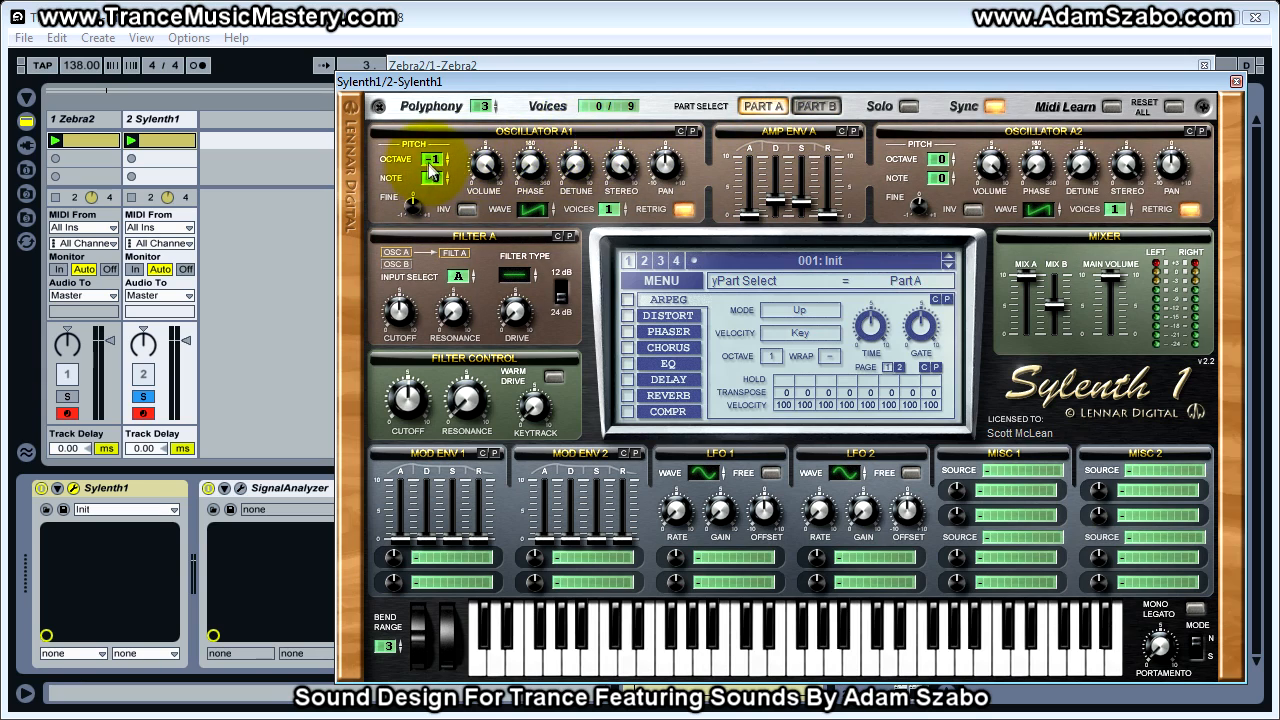
click(816, 106)
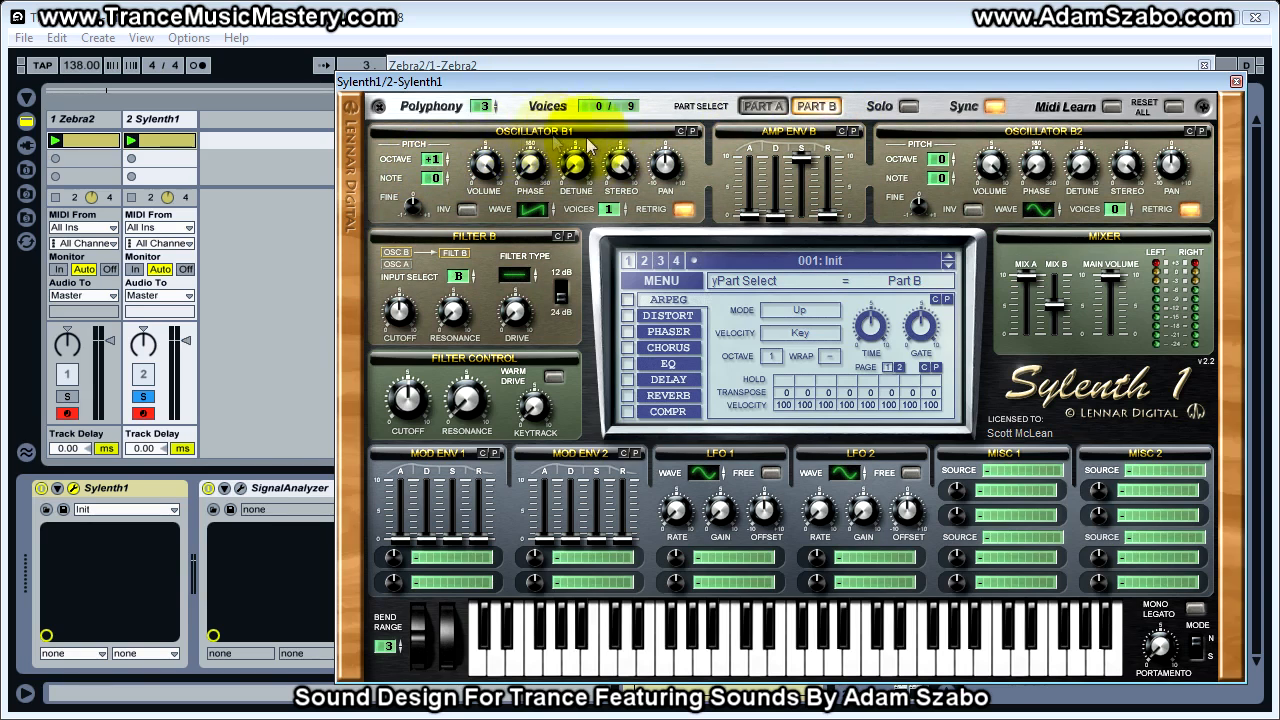
Copy Part A's amp envelope in Sylenth1 and paste it into Part B's amp envelope
click(757, 107)
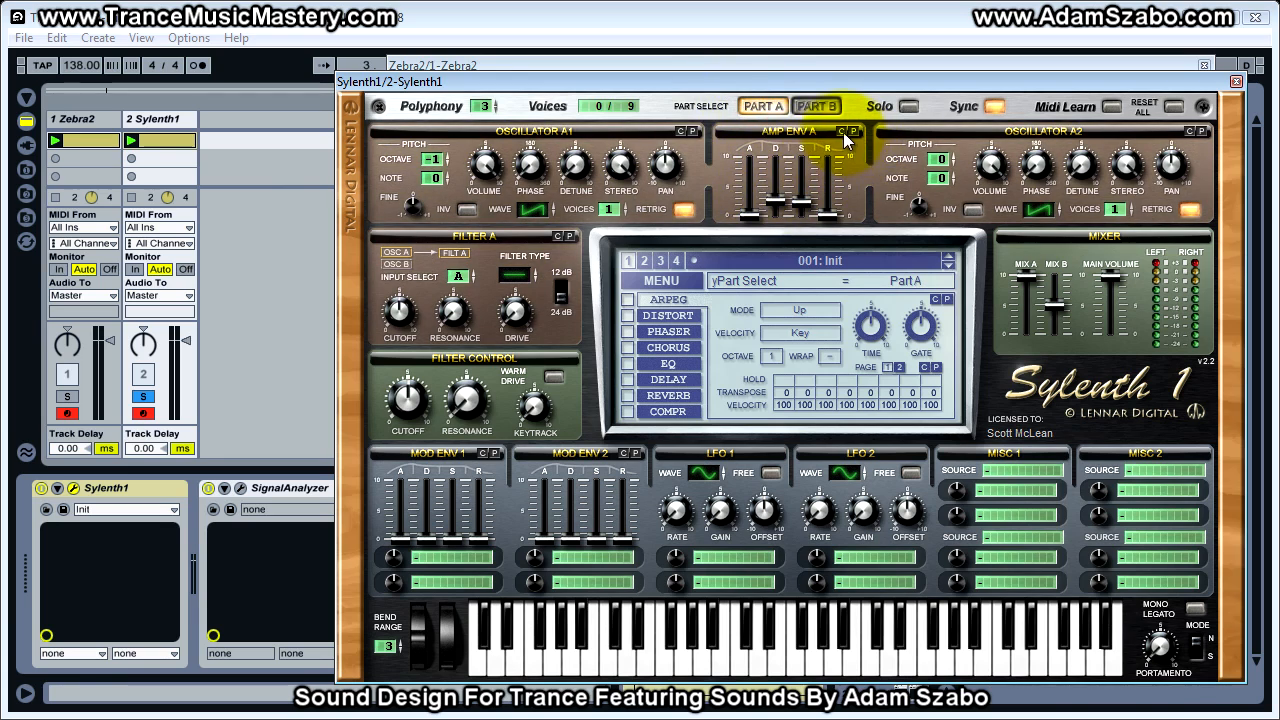
click(814, 106)
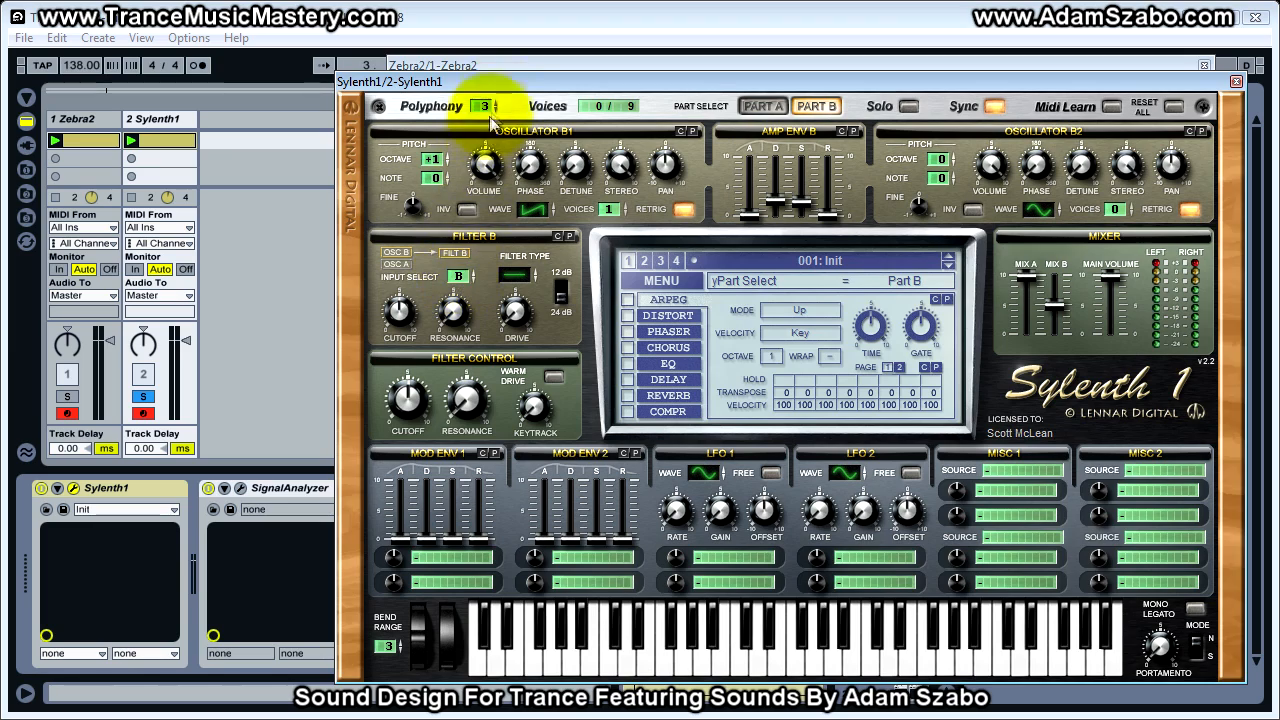
drag(503, 79, 507, 59)
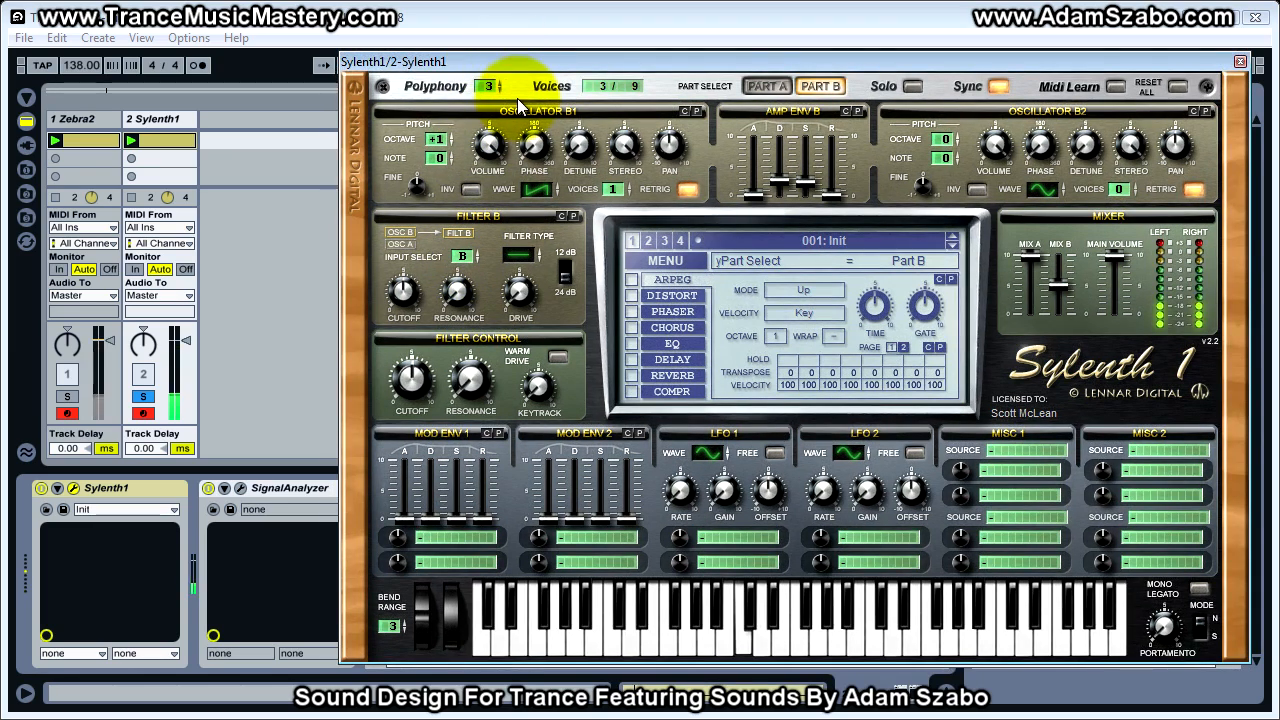
Set Oscillator B1's fine pitch to -0.11, alternating the Zebra2 and Sylenth1 track solos to compare the sound
click(67, 397)
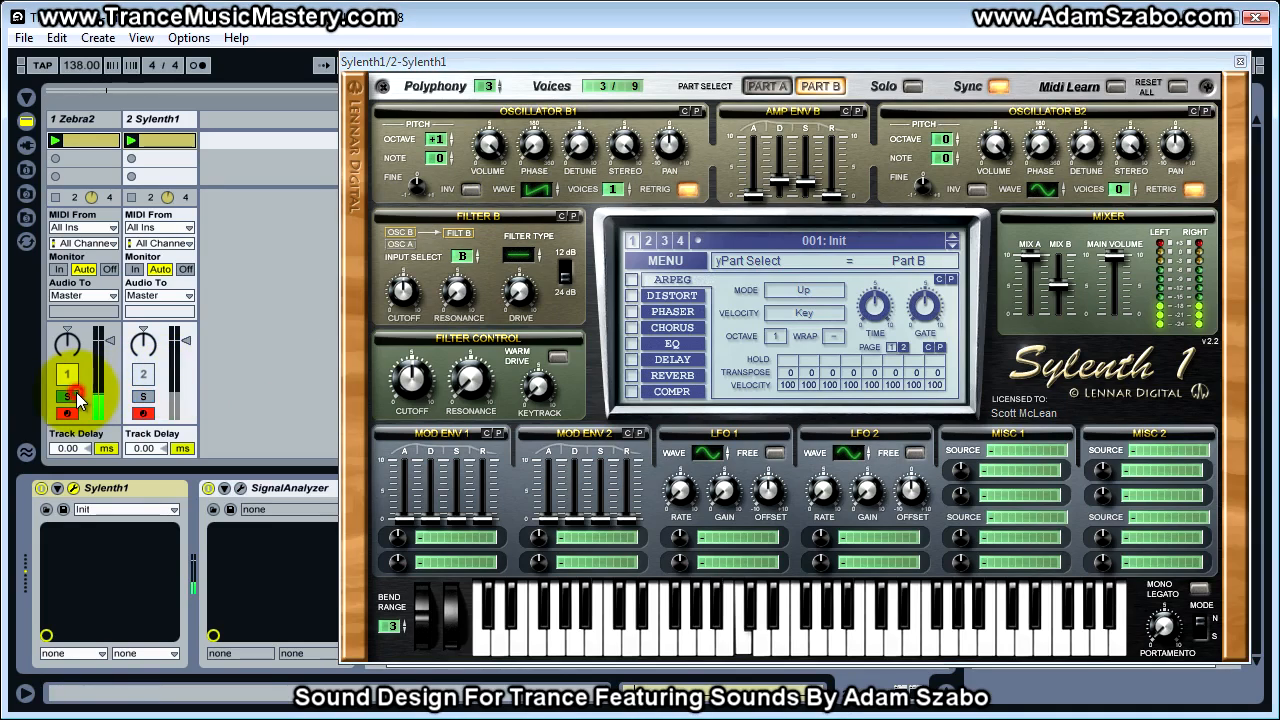
click(143, 397)
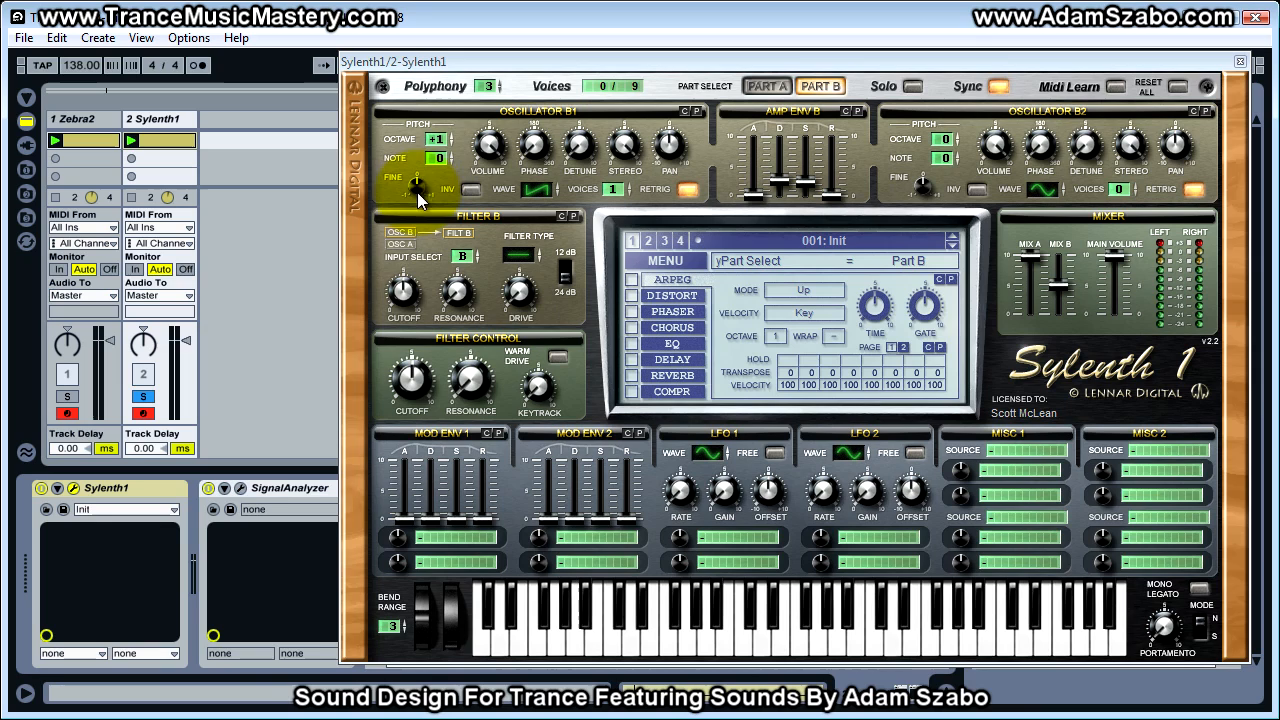
drag(418, 195, 417, 200)
click(71, 396)
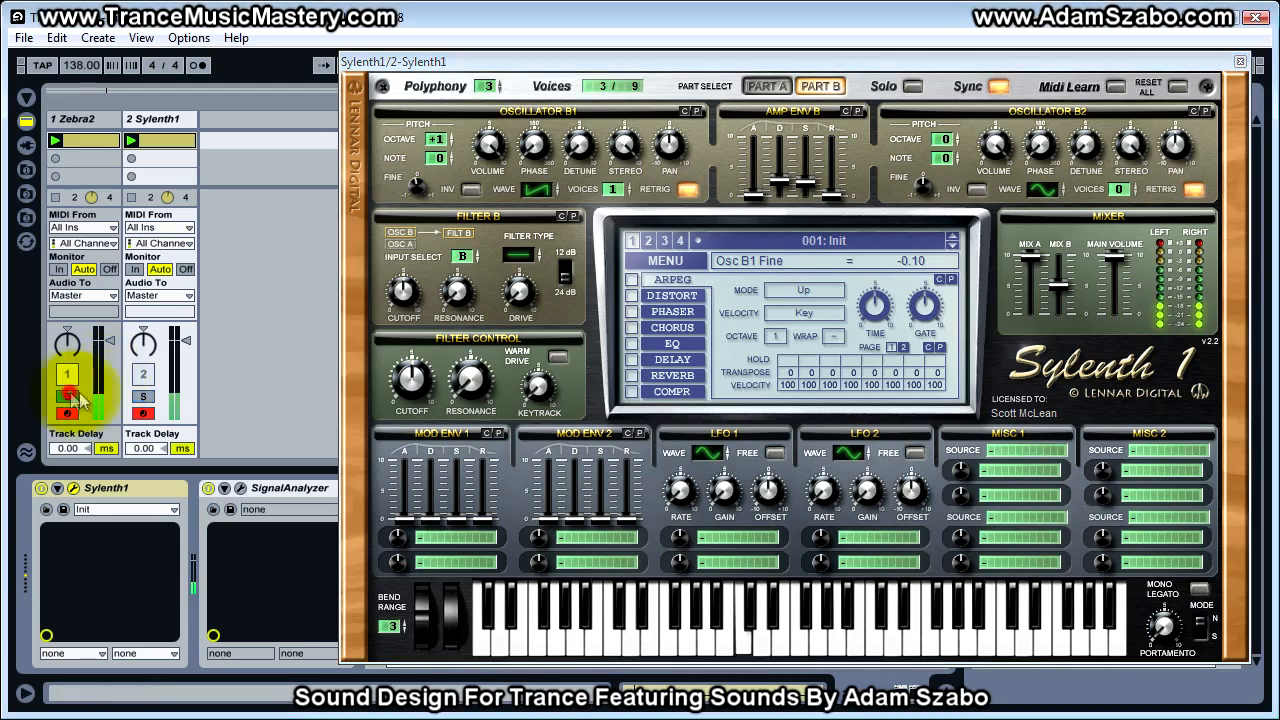
click(150, 398)
drag(416, 186, 418, 208)
click(67, 396)
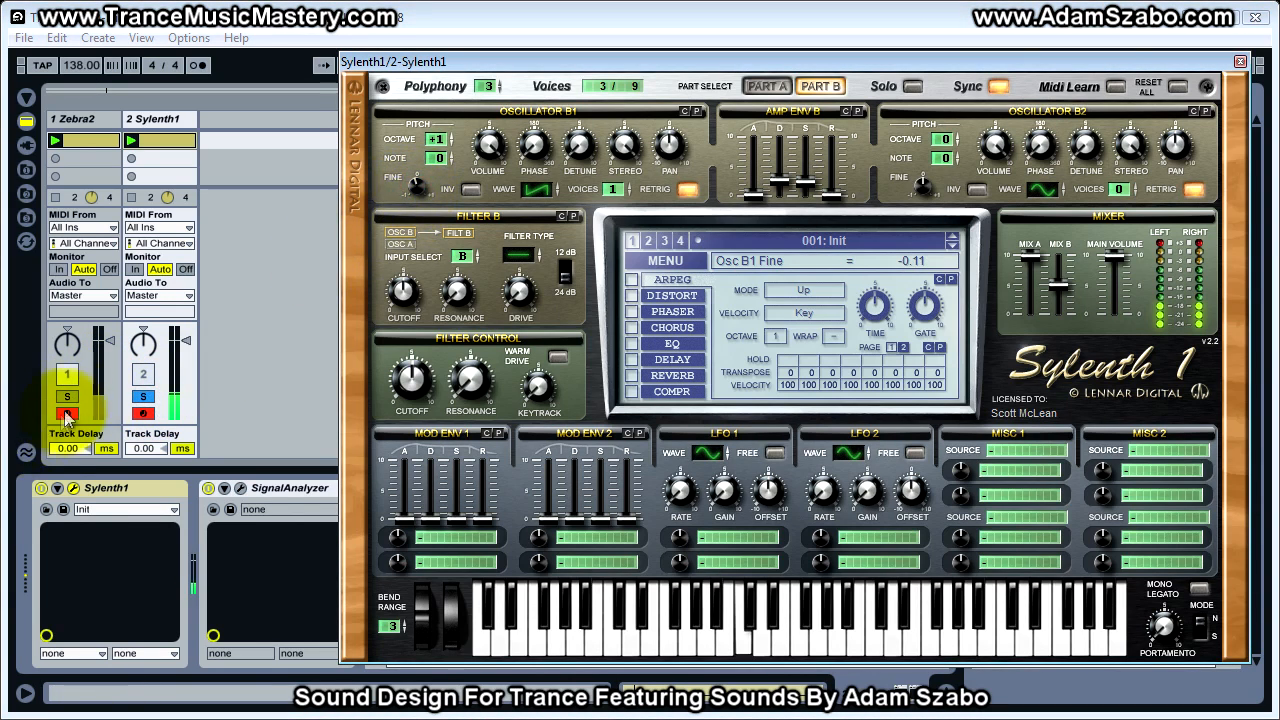
click(141, 398)
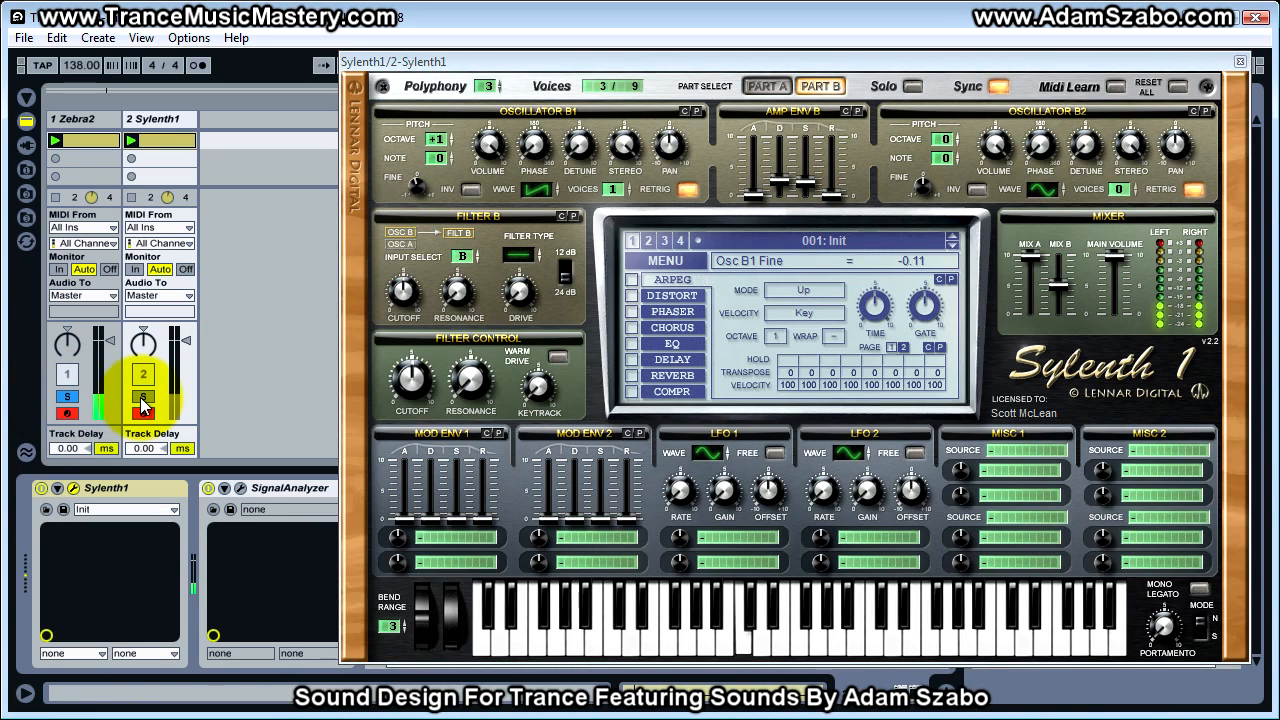
click(141, 398)
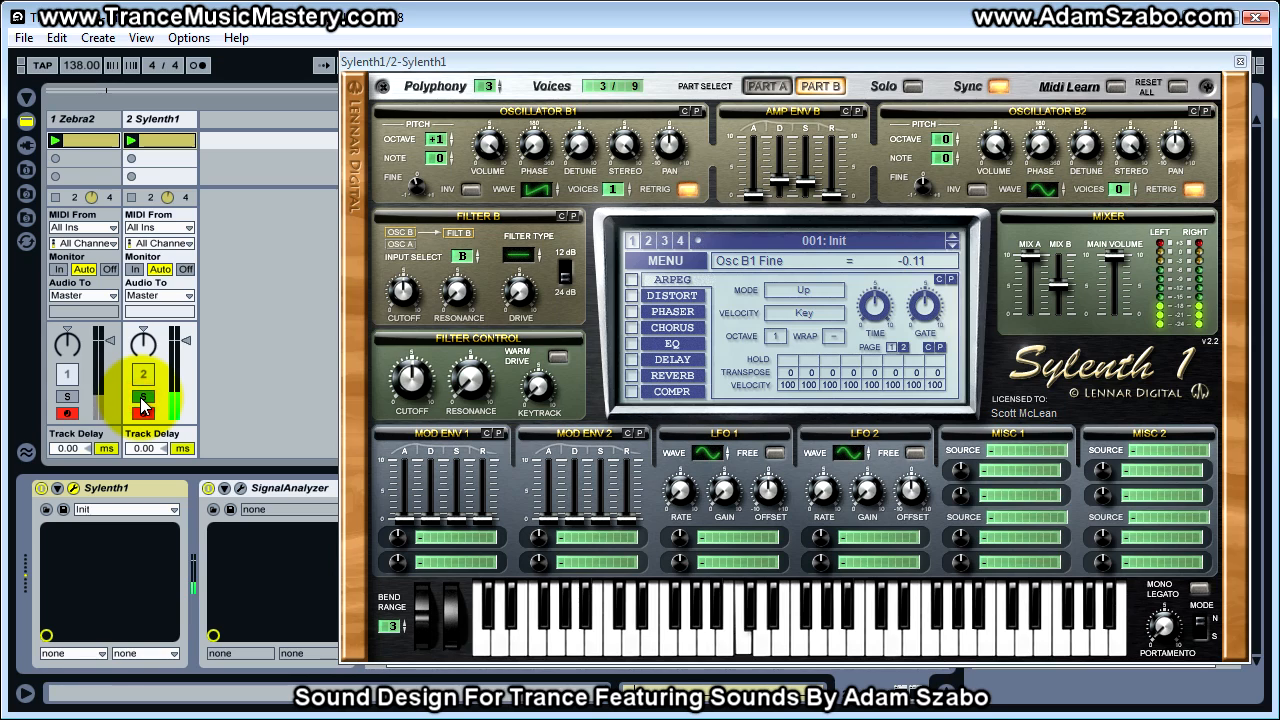
click(507, 257)
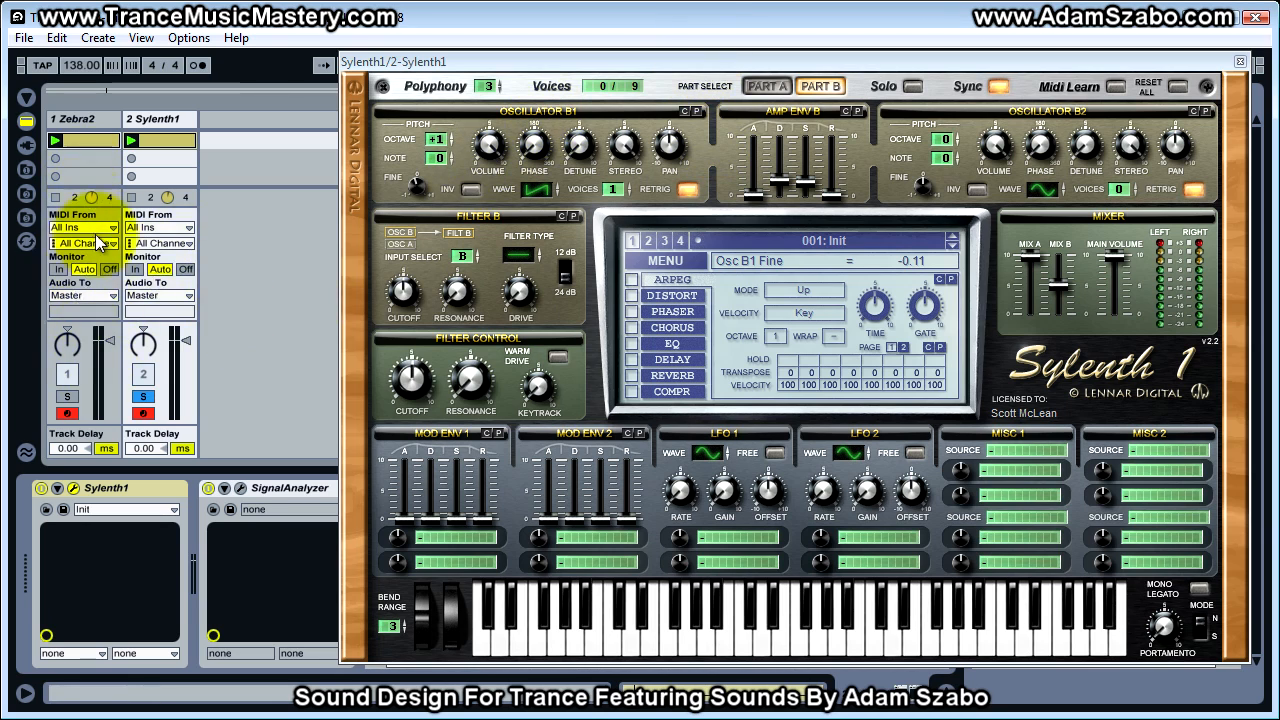
Uncover the Zebra2 window and inspect the Osc FX settings of OSC1, OSC2 and OSC3
drag(480, 59, 1279, 90)
click(430, 186)
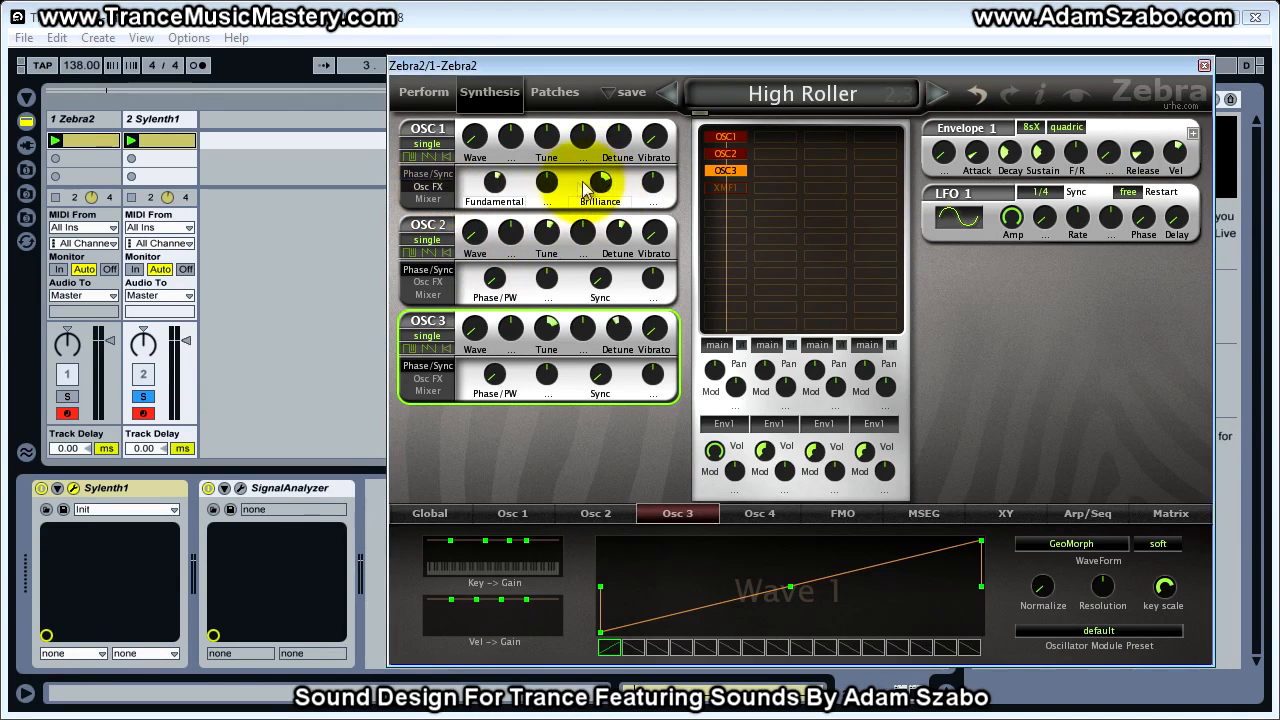
click(429, 281)
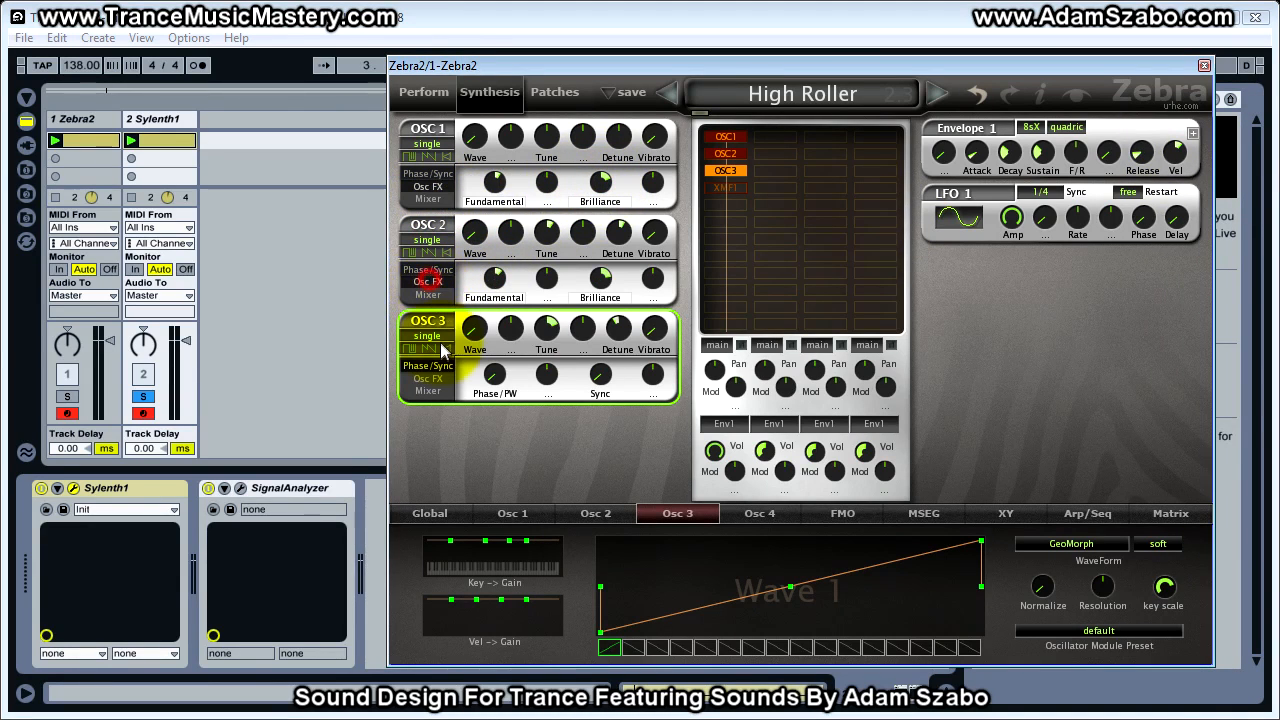
click(421, 380)
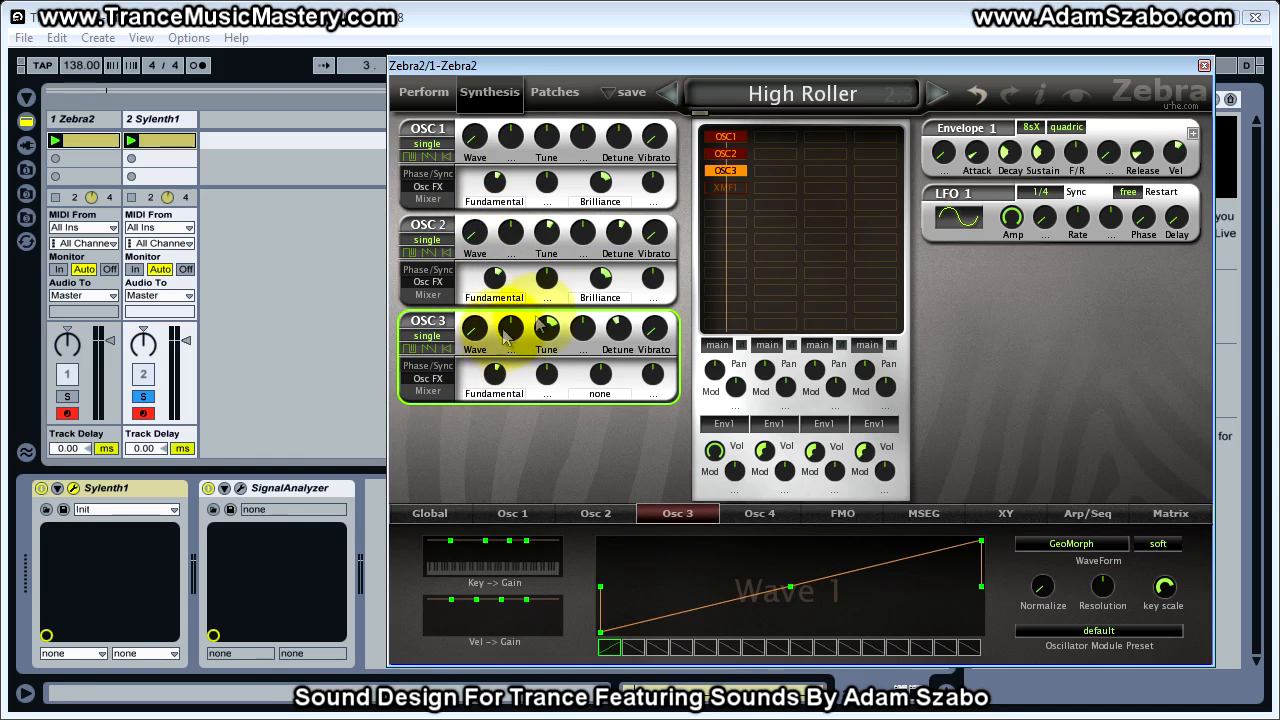
Bring Sylenth1 back into view and compare its sound with Zebra2 by alternating the track solos
drag(1279, 74, 607, 74)
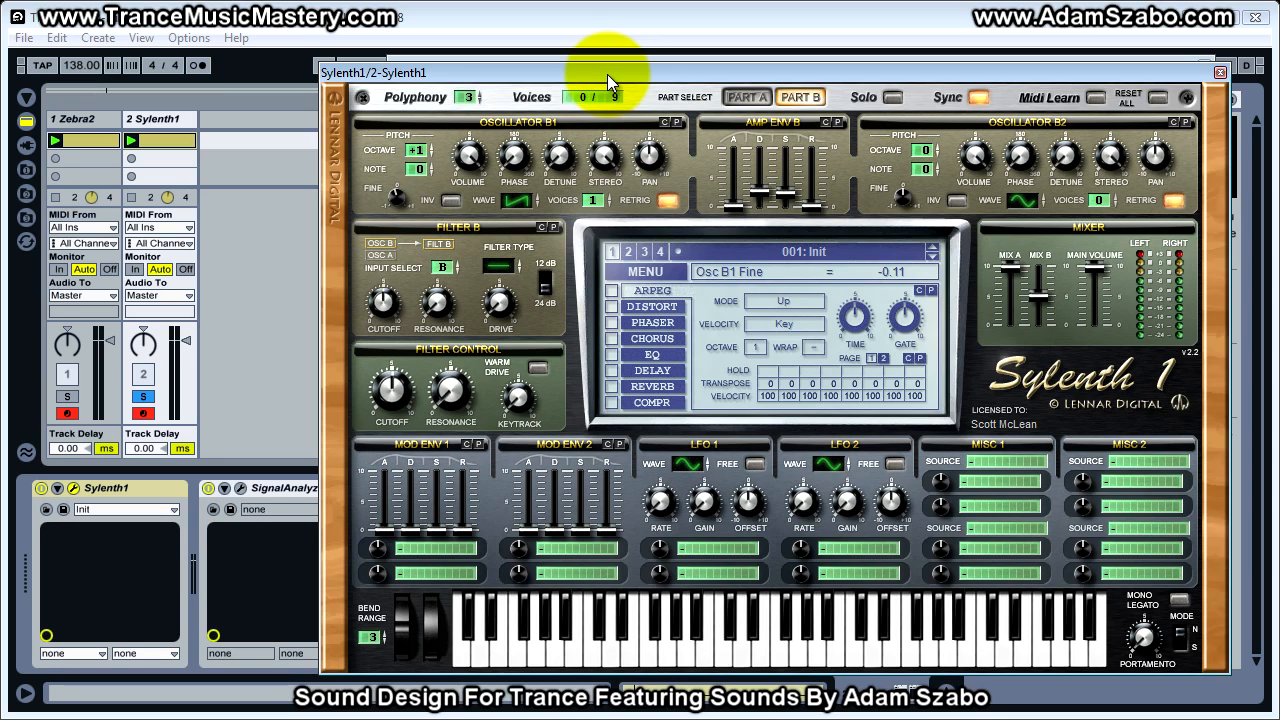
click(68, 397)
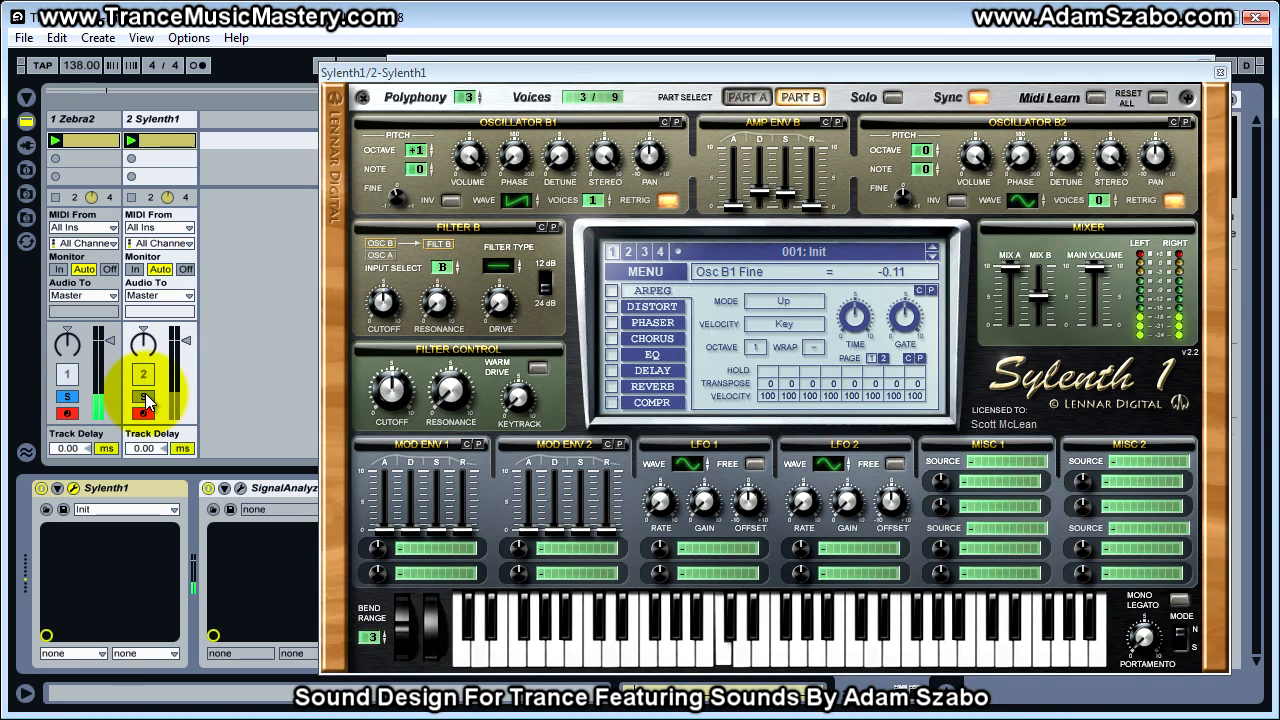
click(144, 398)
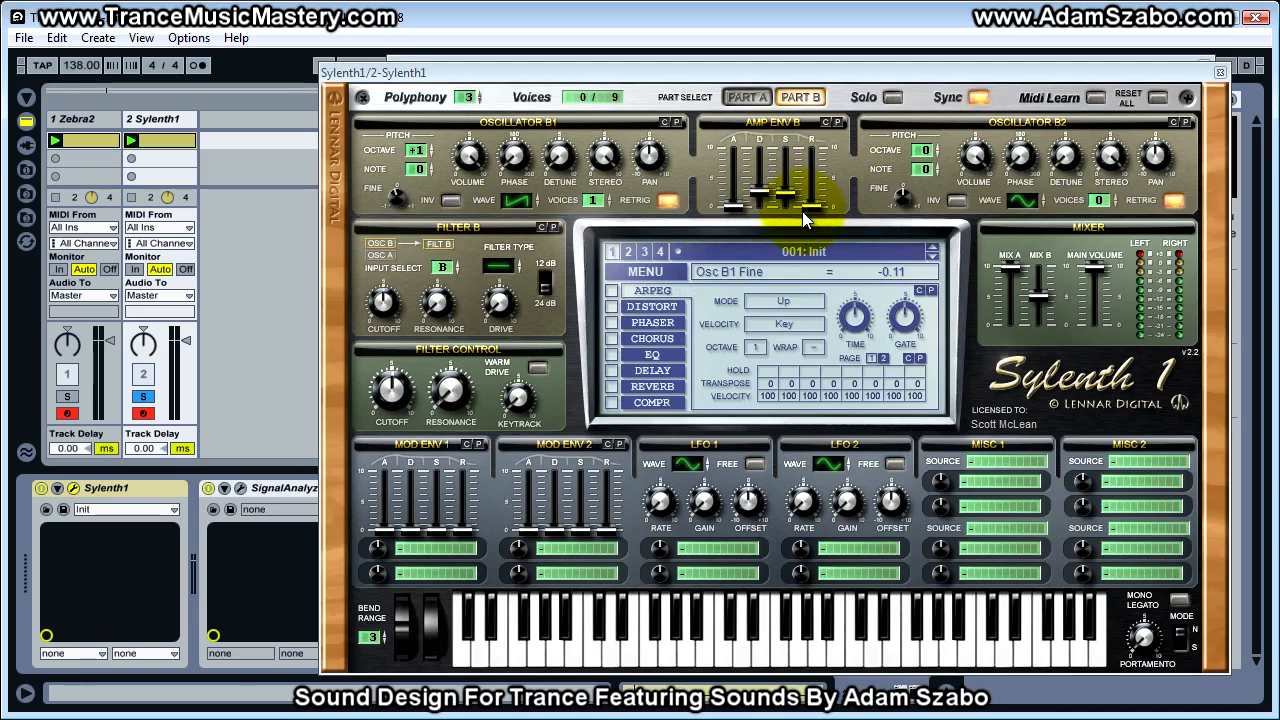
click(704, 80)
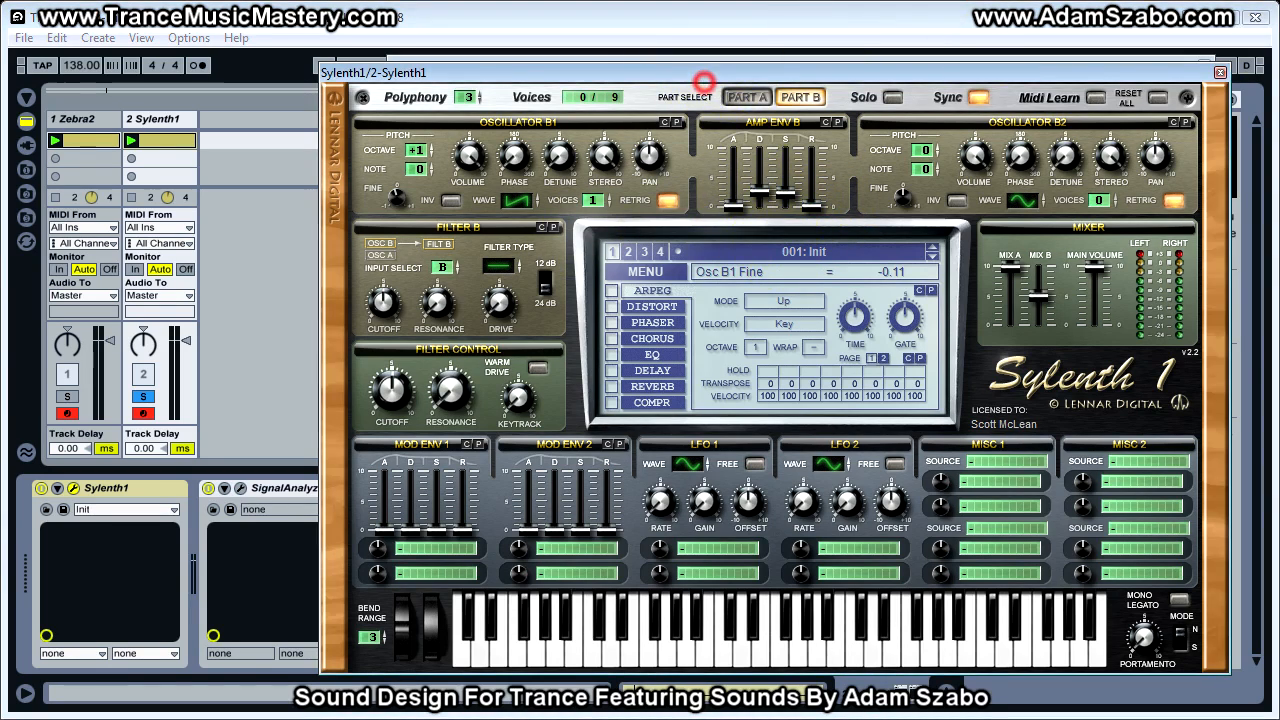
Return to Zebra2, check its arpeggiator sequence and set the global voice mode to arpeggiator
drag(1037, 73, 1279, 73)
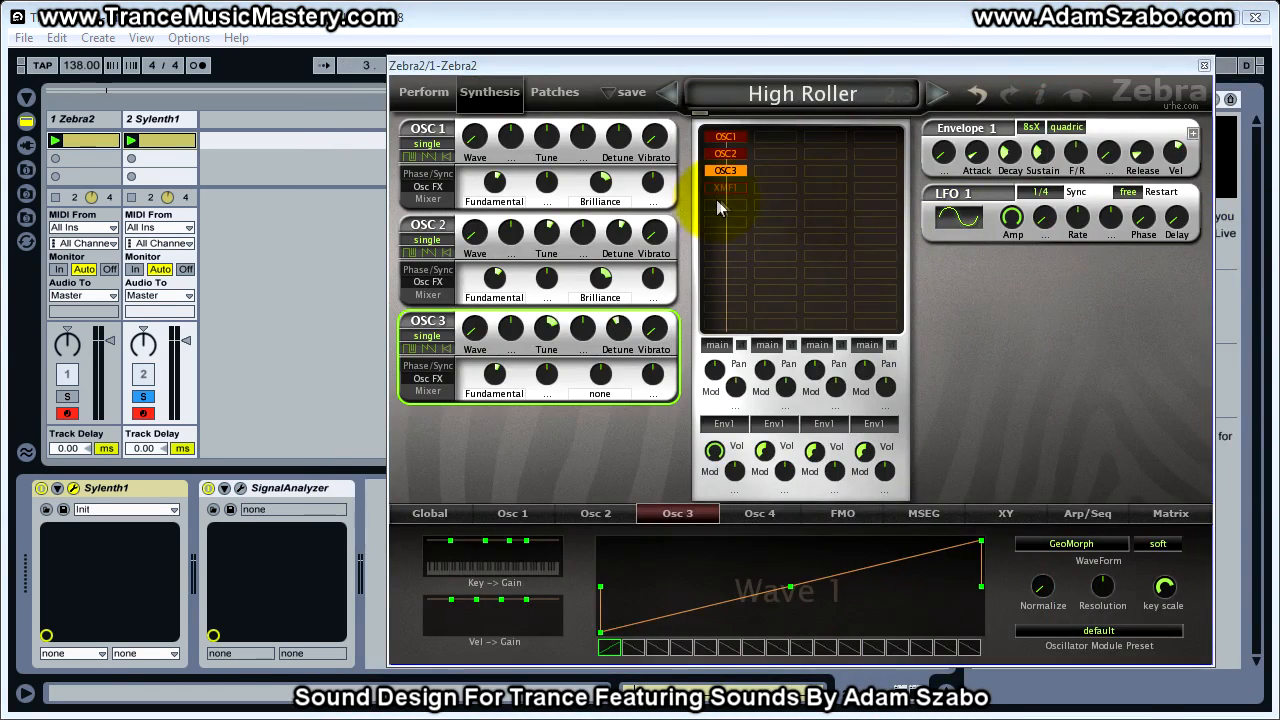
click(1078, 513)
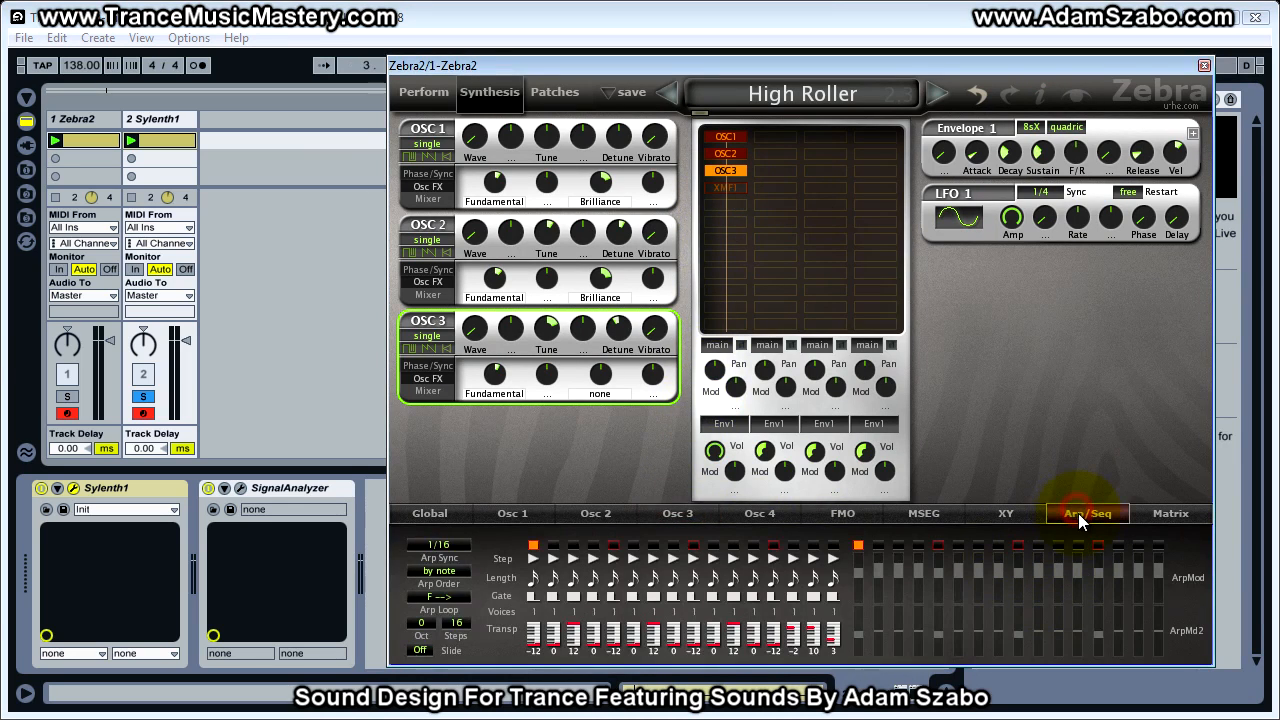
click(447, 513)
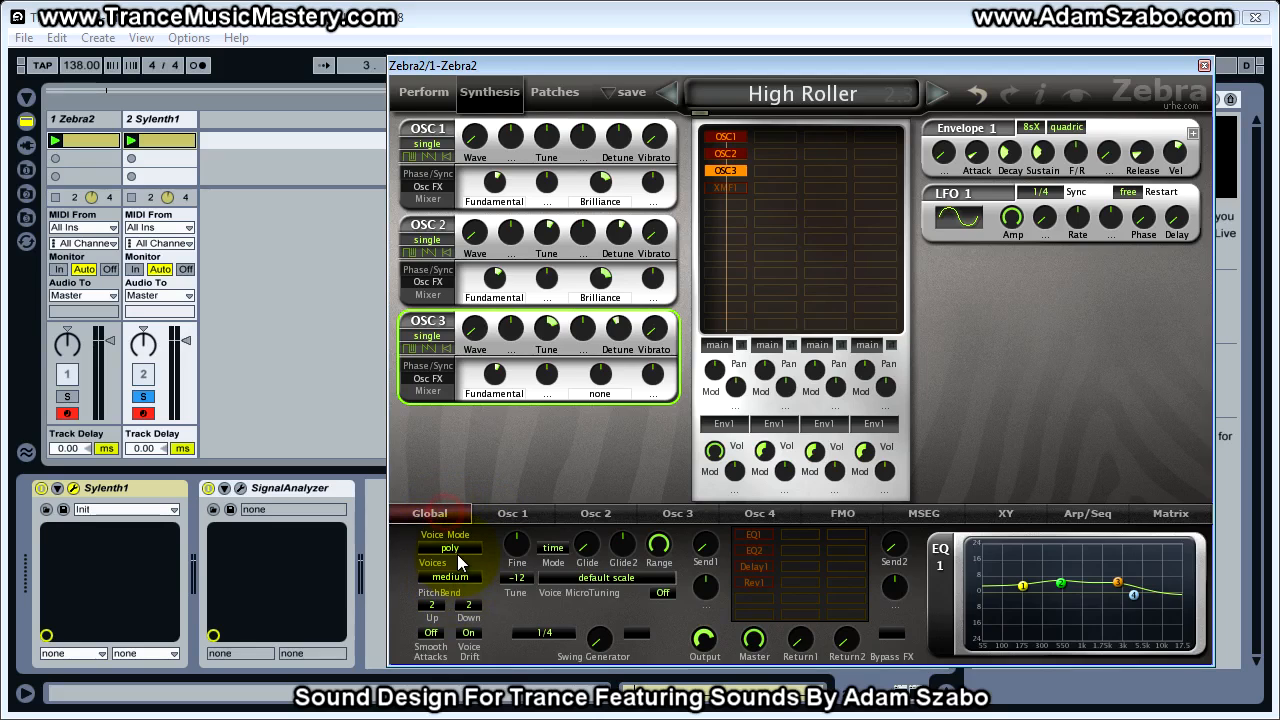
click(450, 548)
click(505, 627)
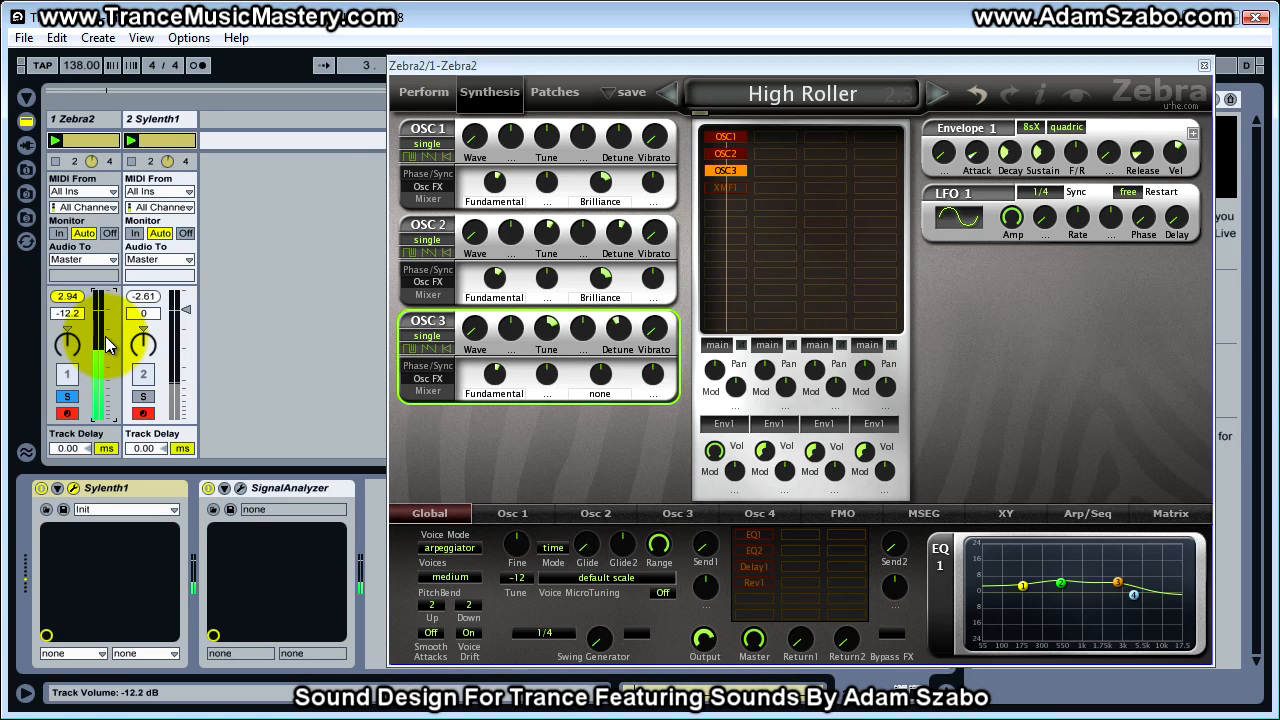
Set the Zebra2 track's volume to -12.0 dB, then select and solo the Sylenth1 track
drag(106, 337, 106, 336)
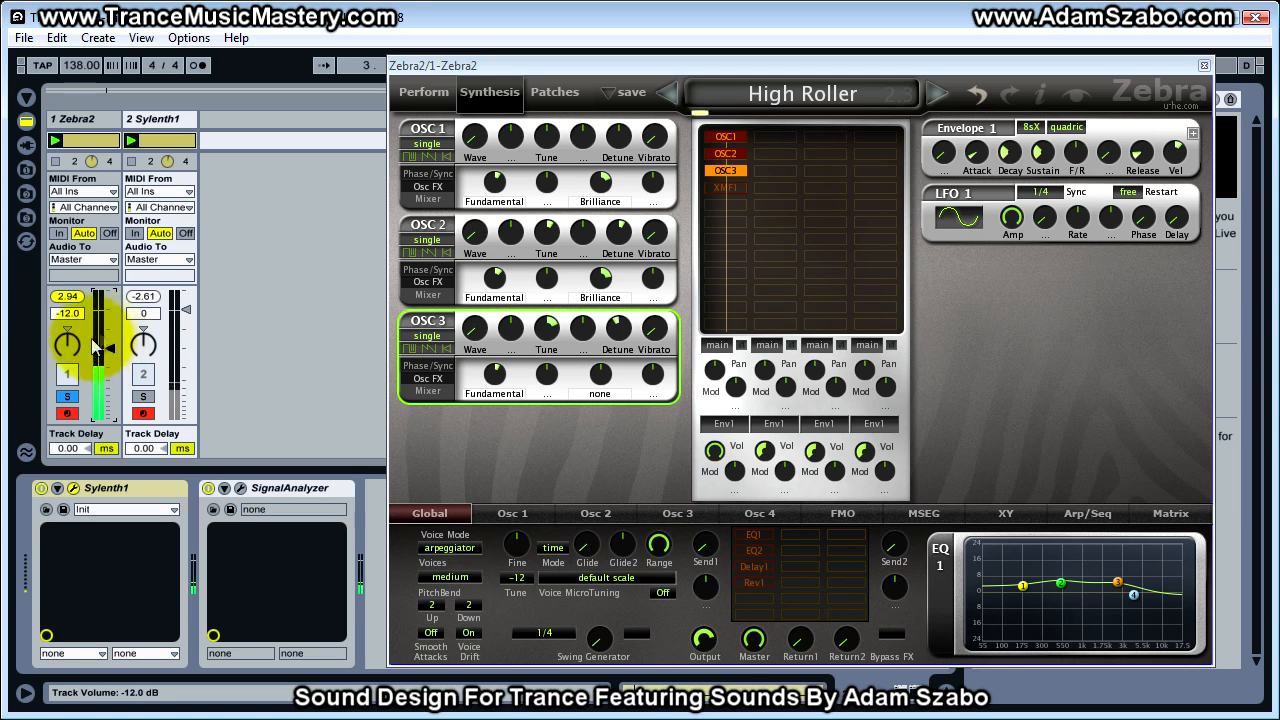
click(164, 124)
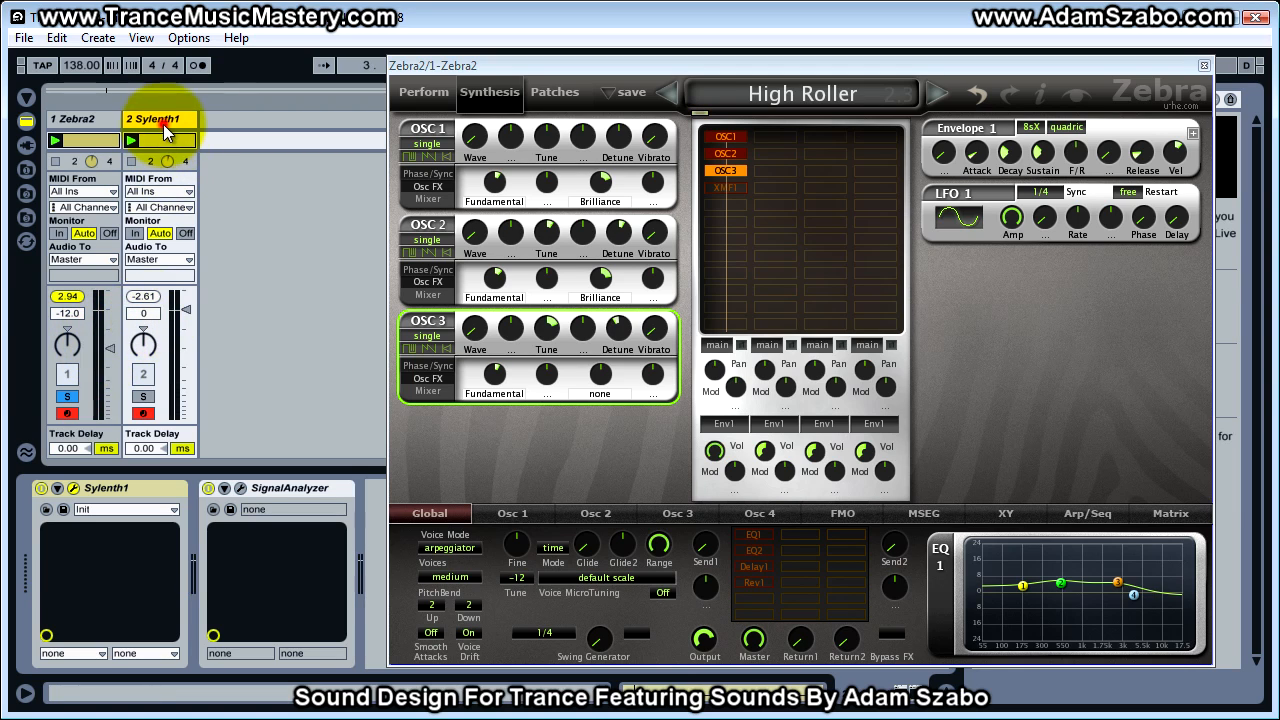
click(143, 396)
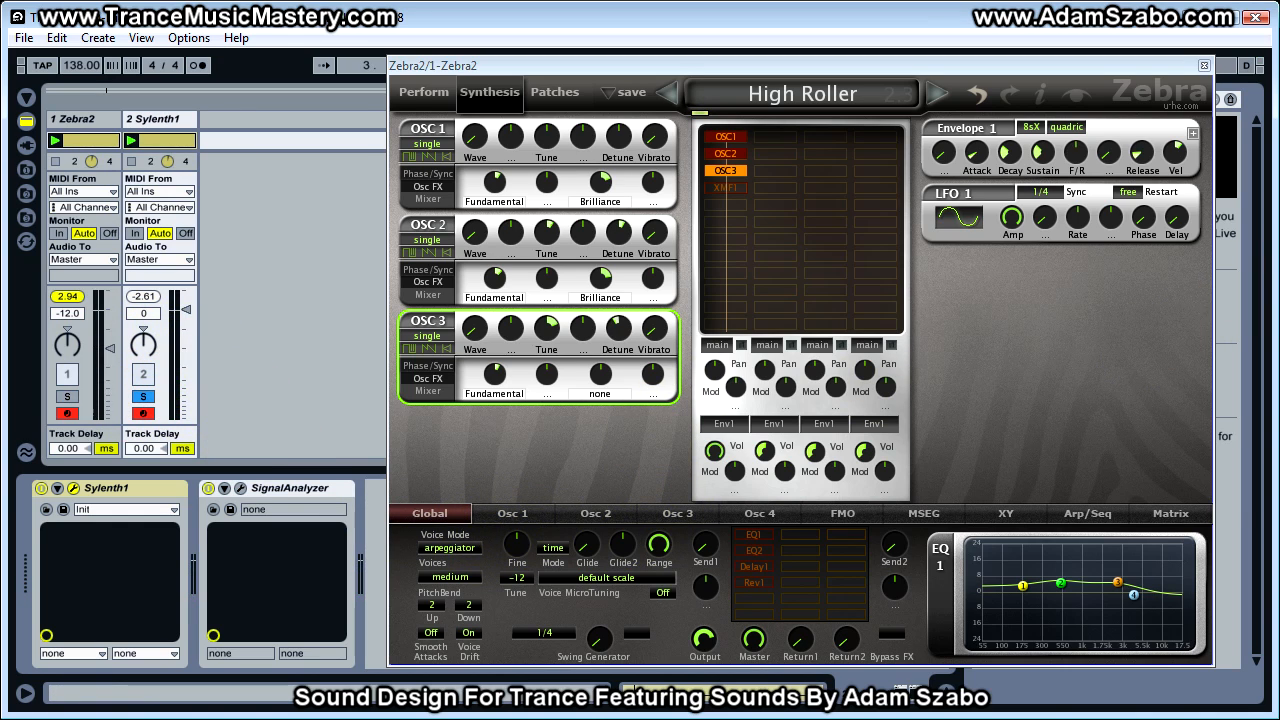
Bring back Sylenth1, enable its arpeggiator and set the arpeggiator mode to Step
drag(1279, 95, 757, 74)
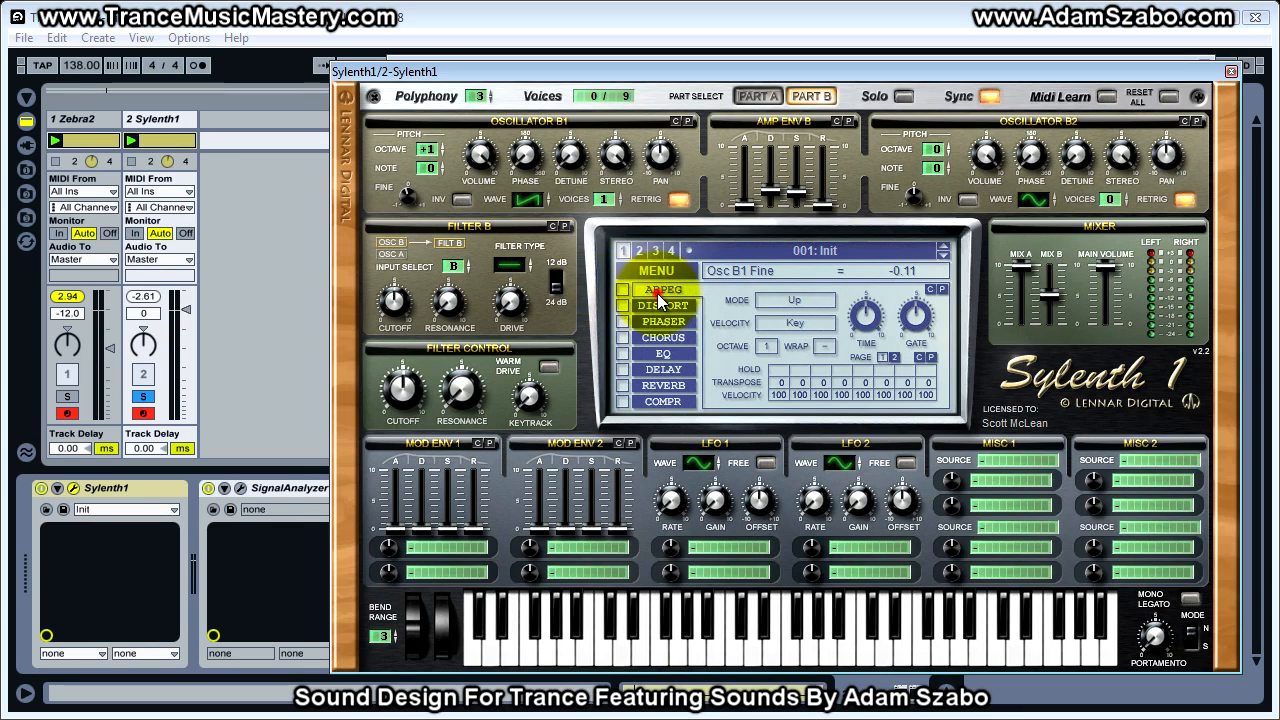
click(622, 289)
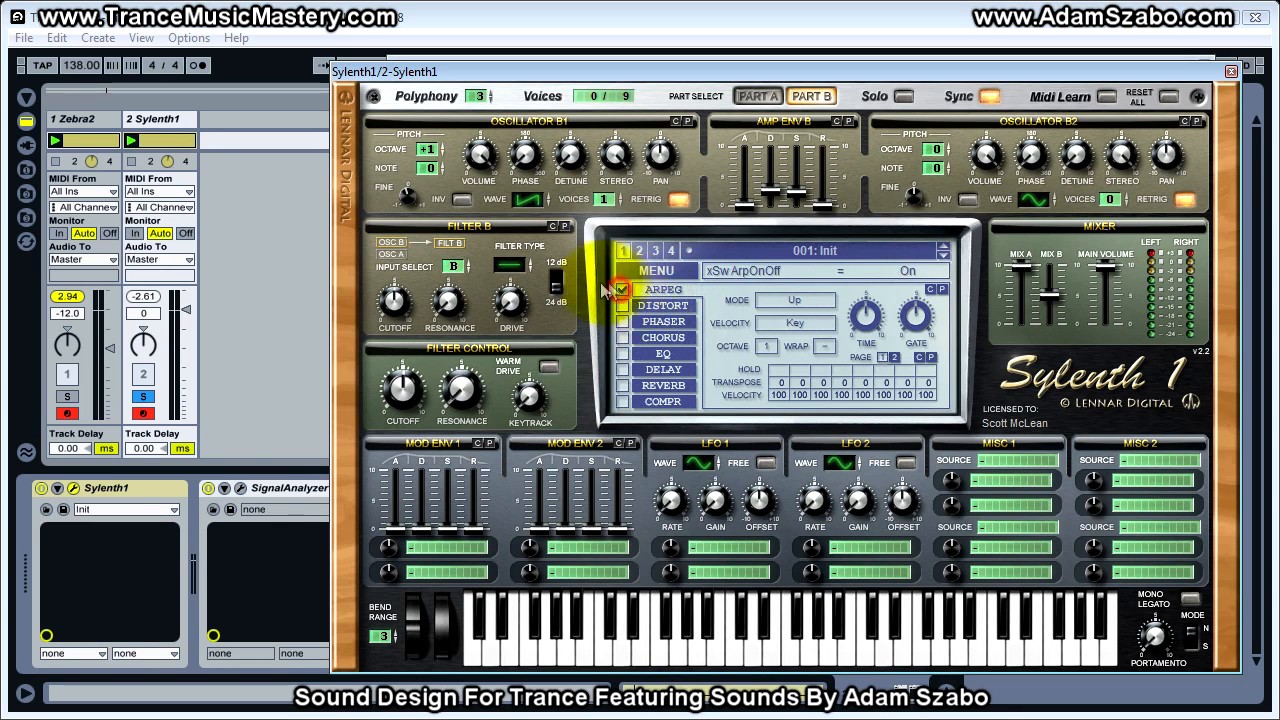
click(797, 298)
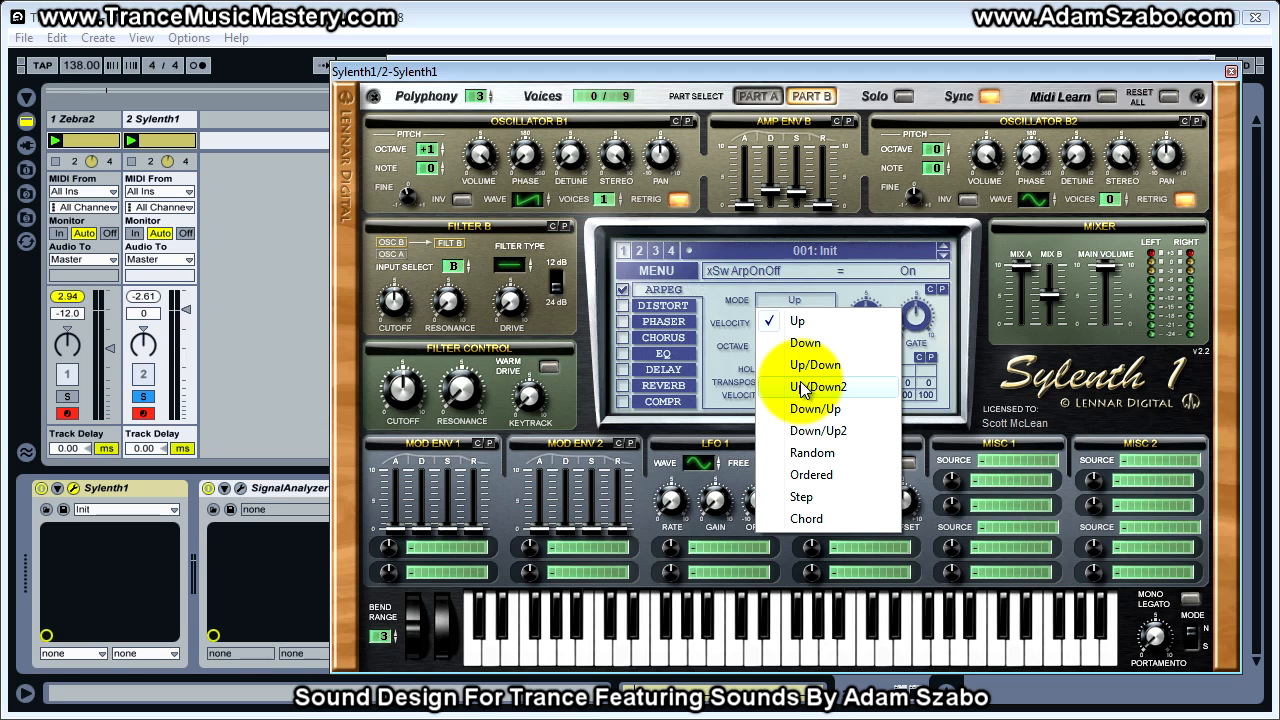
click(813, 496)
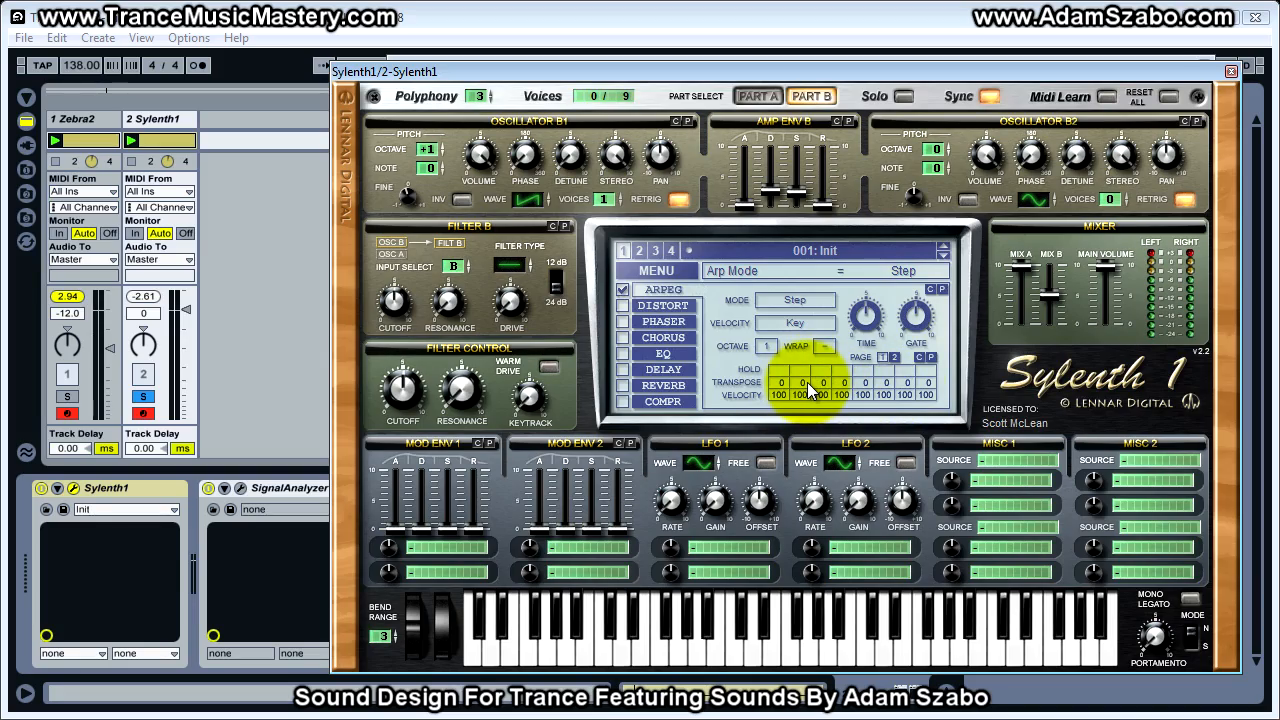
Uncover Zebra2 and examine the transpose value of each step in its arpeggiator sequence
drag(848, 80, 488, 55)
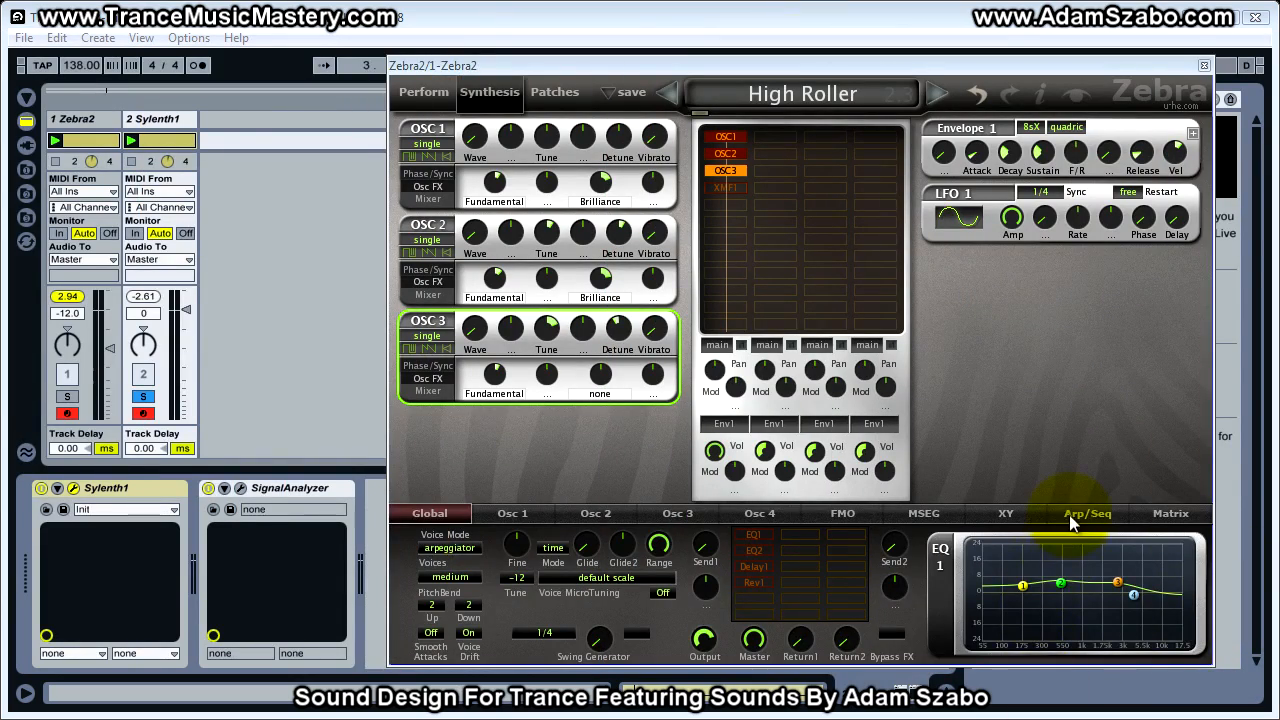
click(1072, 520)
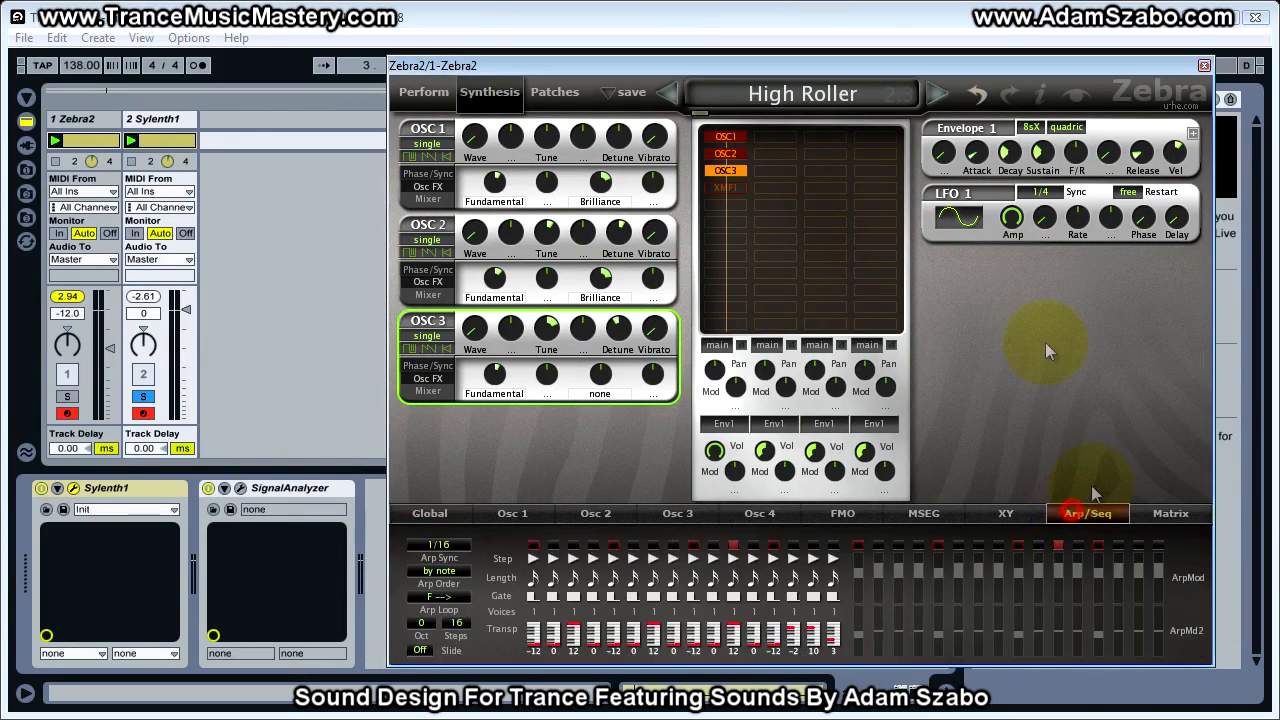
click(535, 652)
click(540, 643)
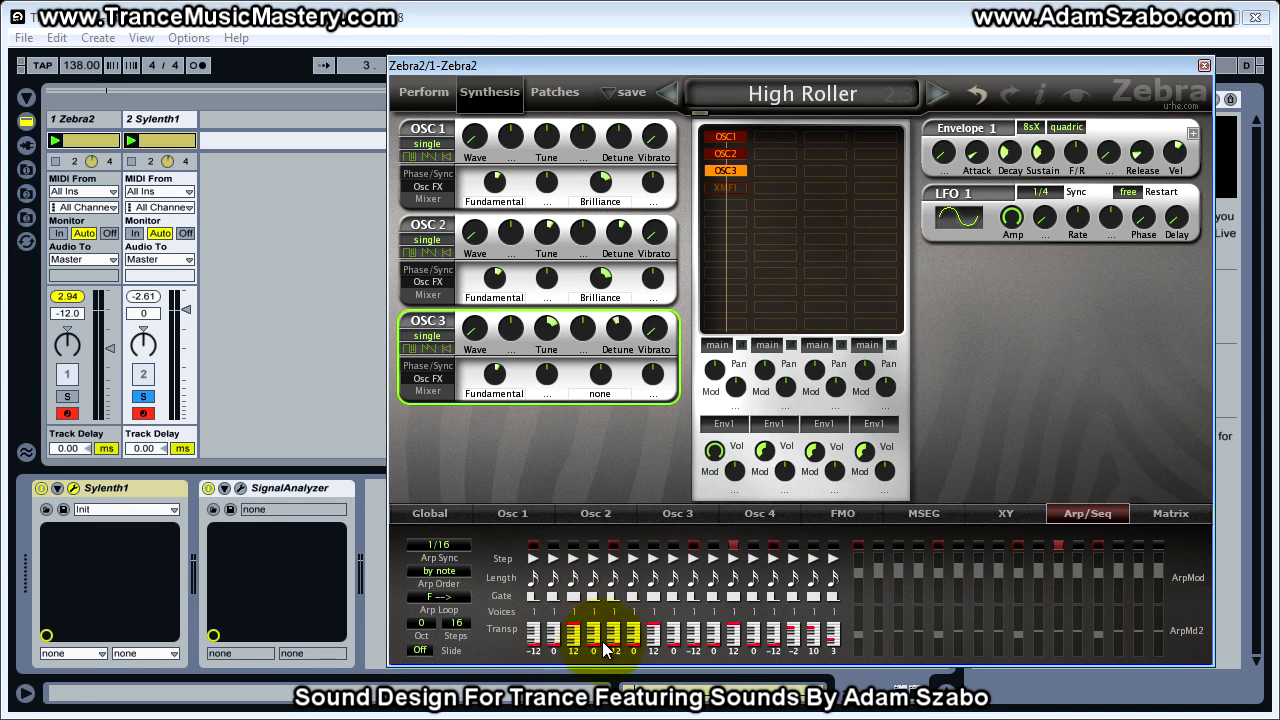
Compare Sylenth1's arpeggiator transpose steps with Zebra2's sequence, leaving the Sylenth1 window above Zebra2's transpose values
drag(1279, 30, 685, 47)
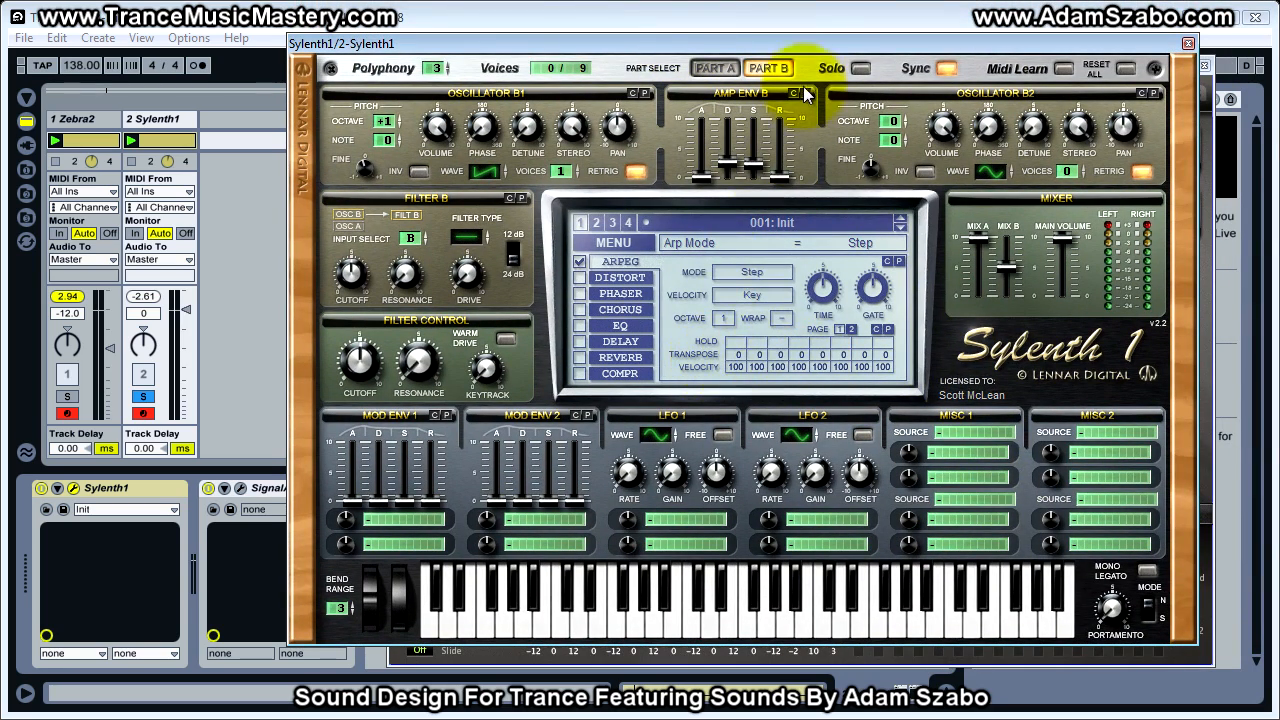
drag(800, 43, 810, 57)
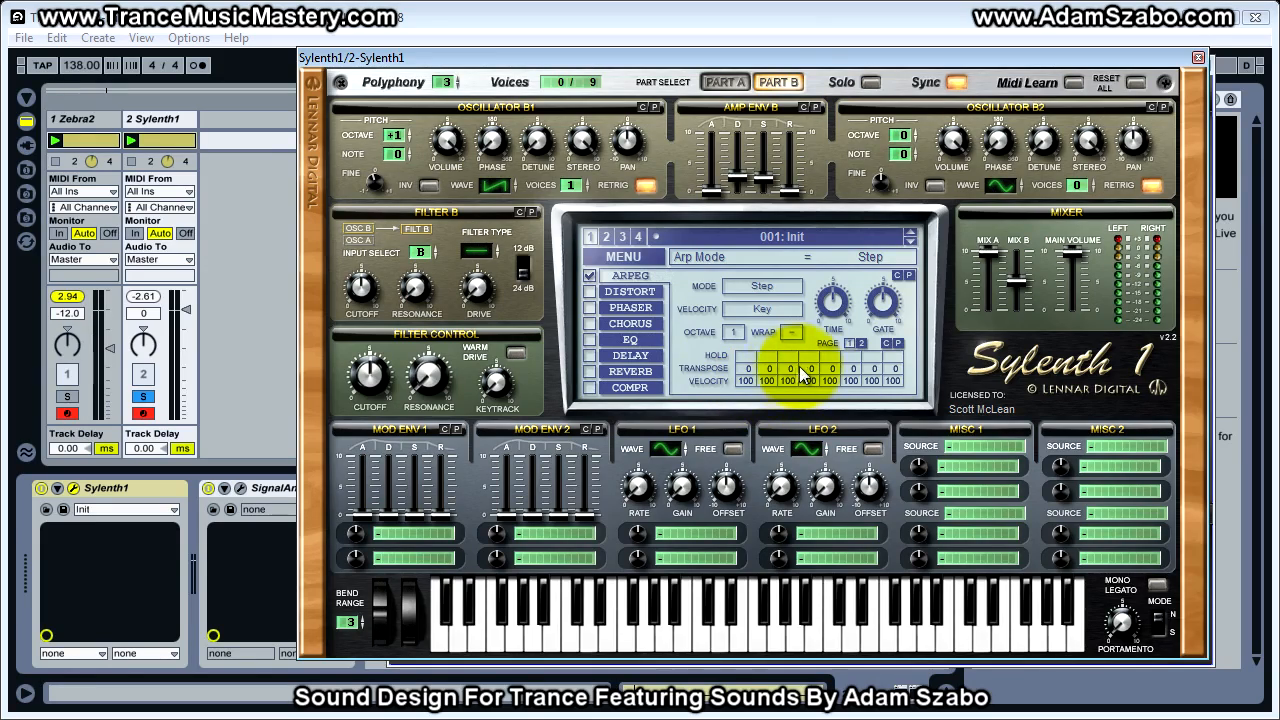
drag(792, 57, 1200, 50)
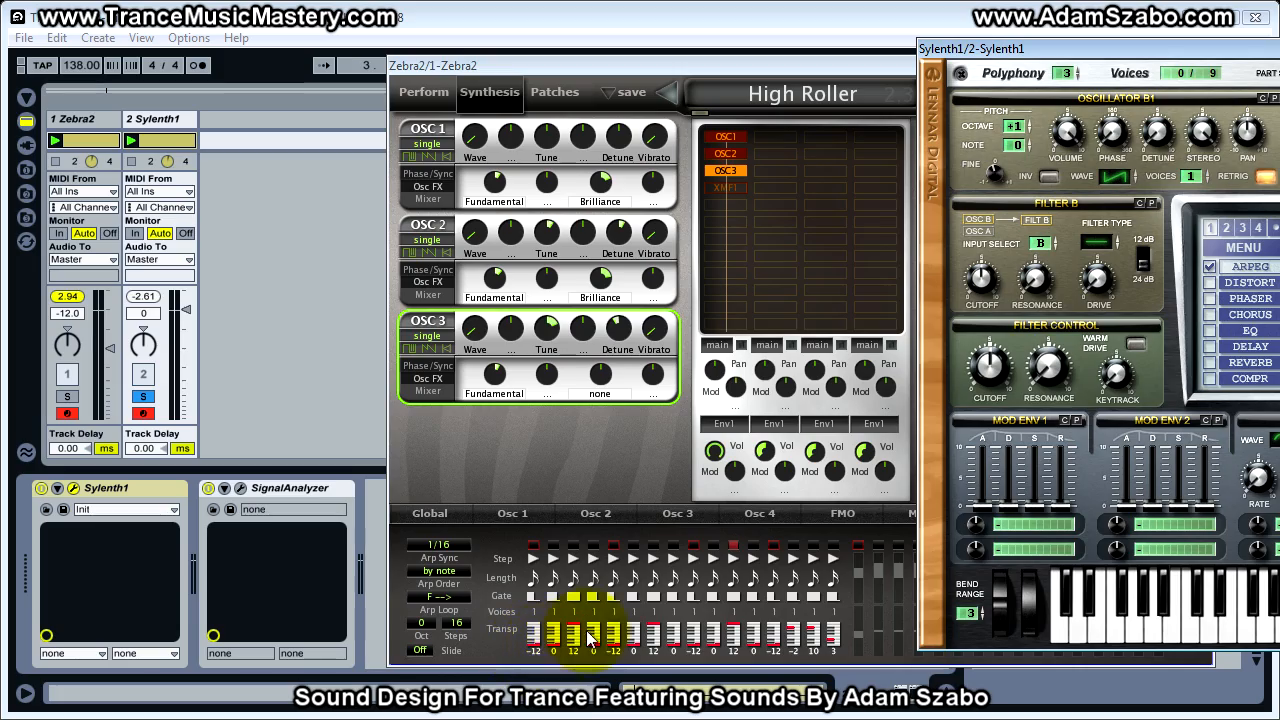
drag(1106, 46, 533, 40)
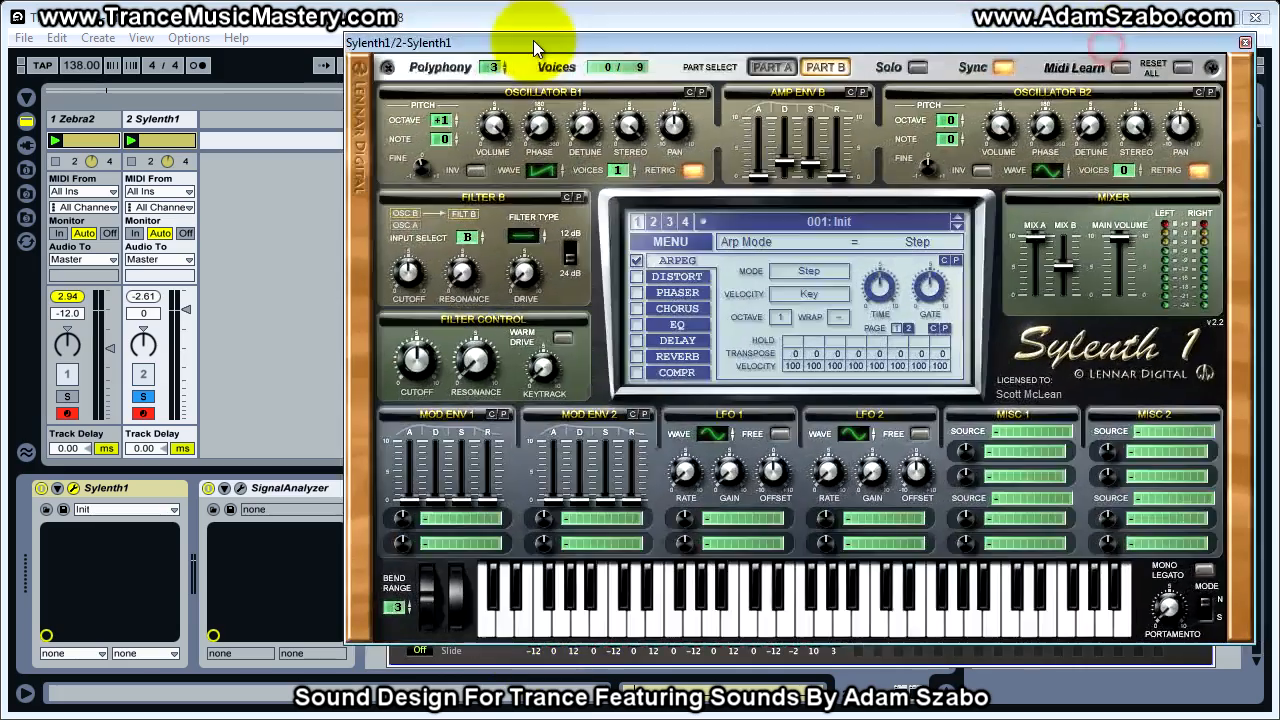
Set Sylenth1's arpeggiator transpose for steps 1 to 8 to -12, 0, +12, 0, -12, 0, +12, 0
drag(791, 354, 789, 372)
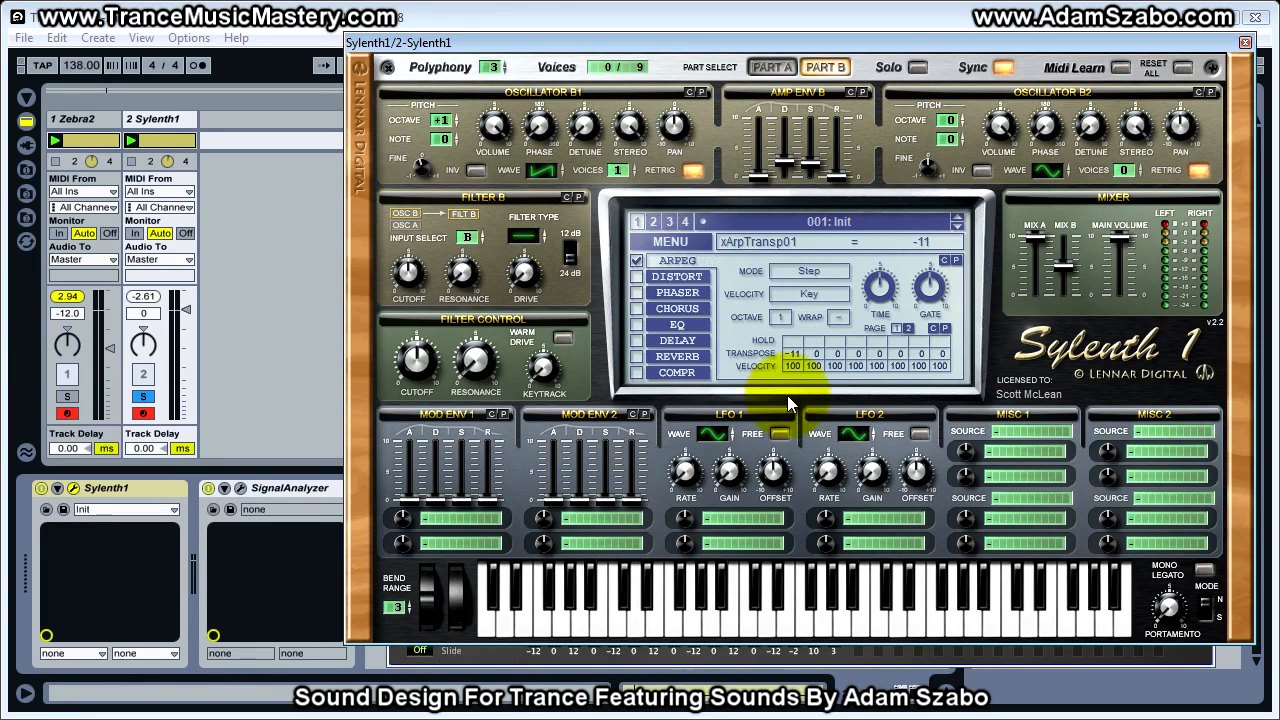
drag(832, 353, 838, 327)
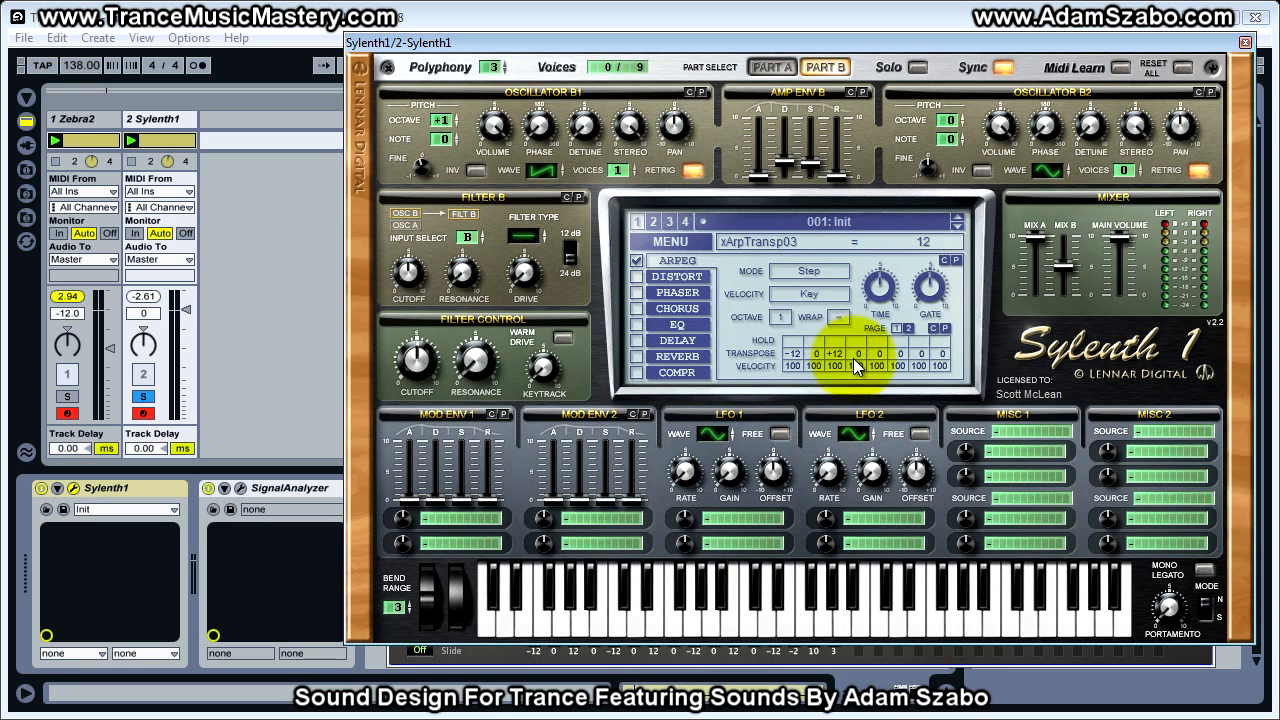
drag(882, 356, 876, 399)
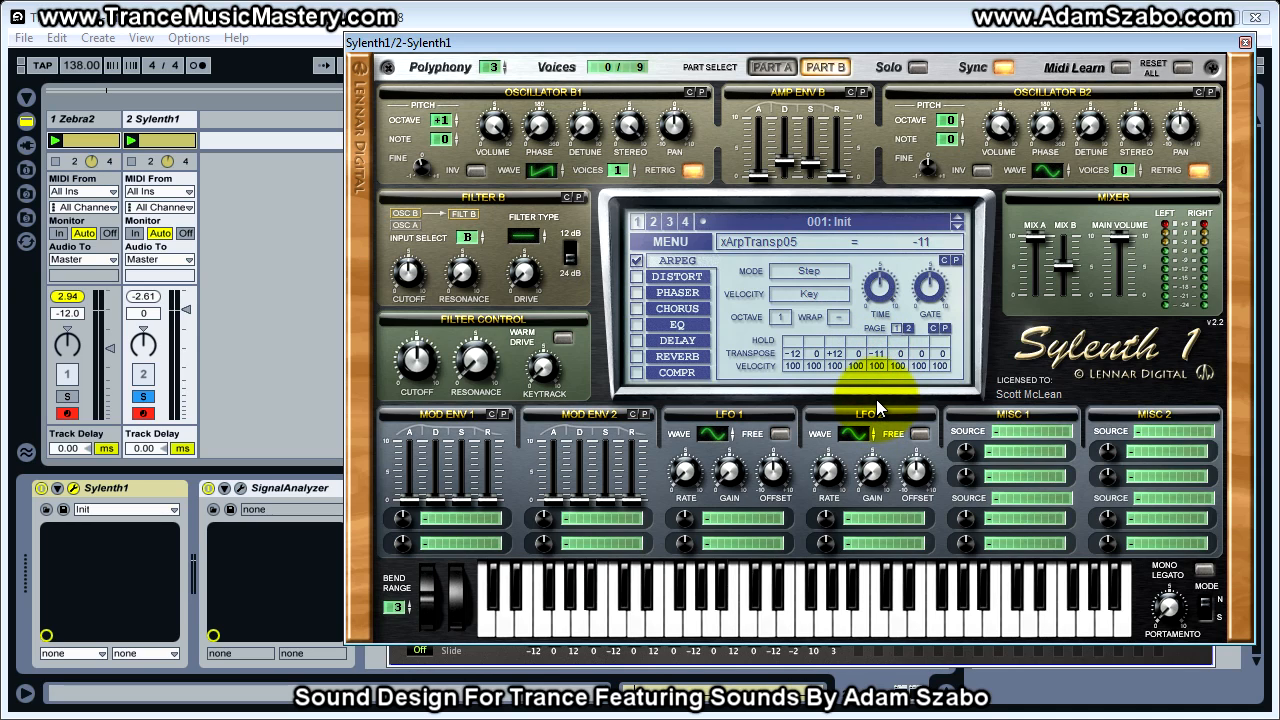
drag(918, 353, 923, 311)
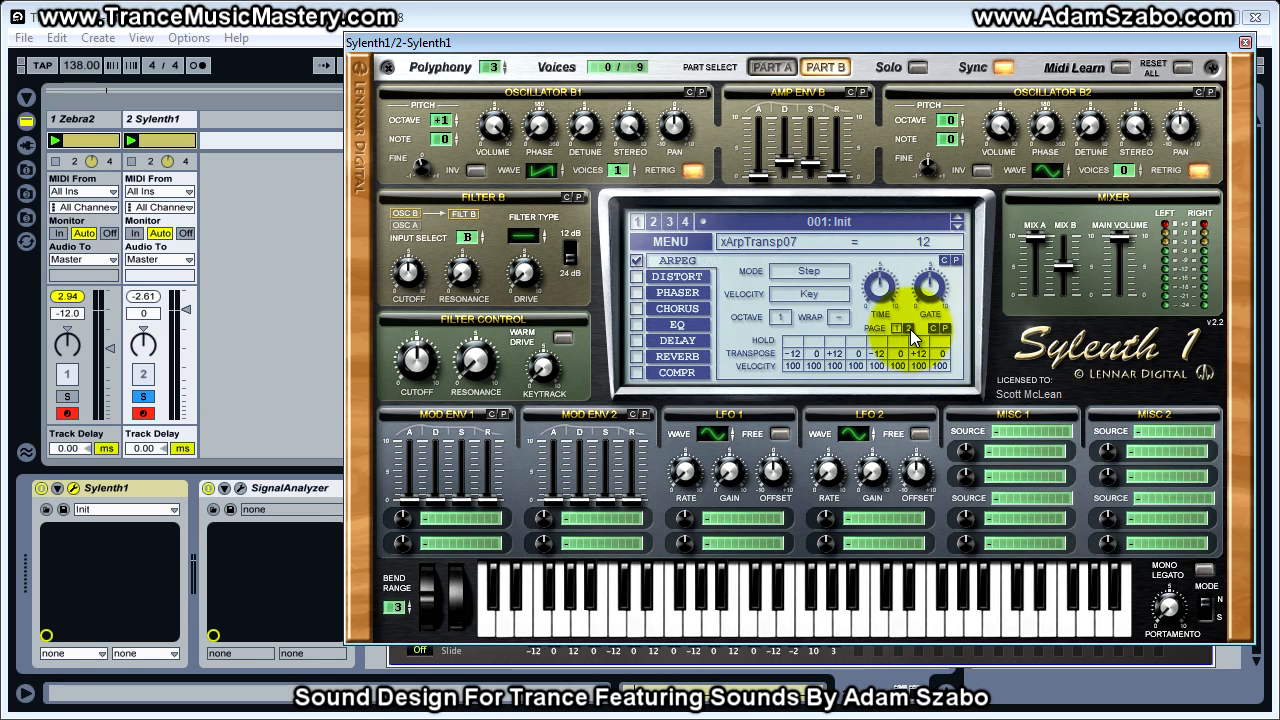
Set the arpeggiator transpose for steps 9 to 16 to -12, 0, +12, 0, -12, -2, +10, +3
click(910, 329)
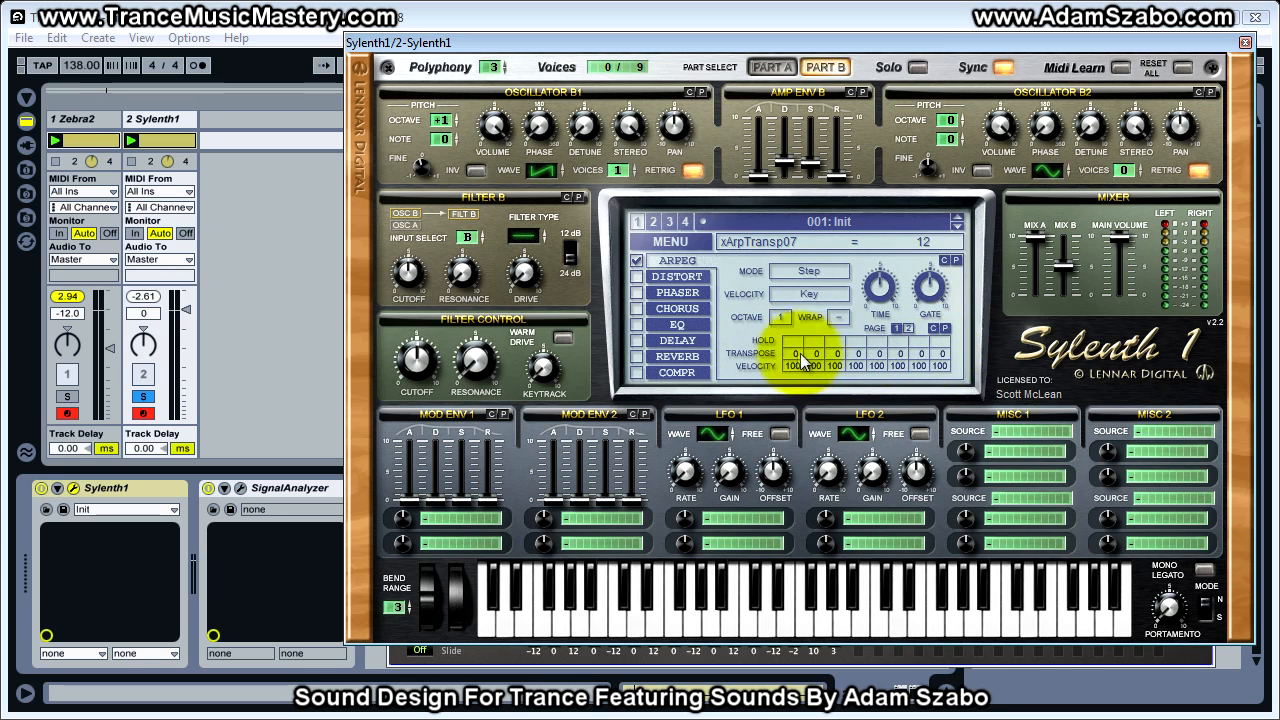
drag(795, 353, 793, 398)
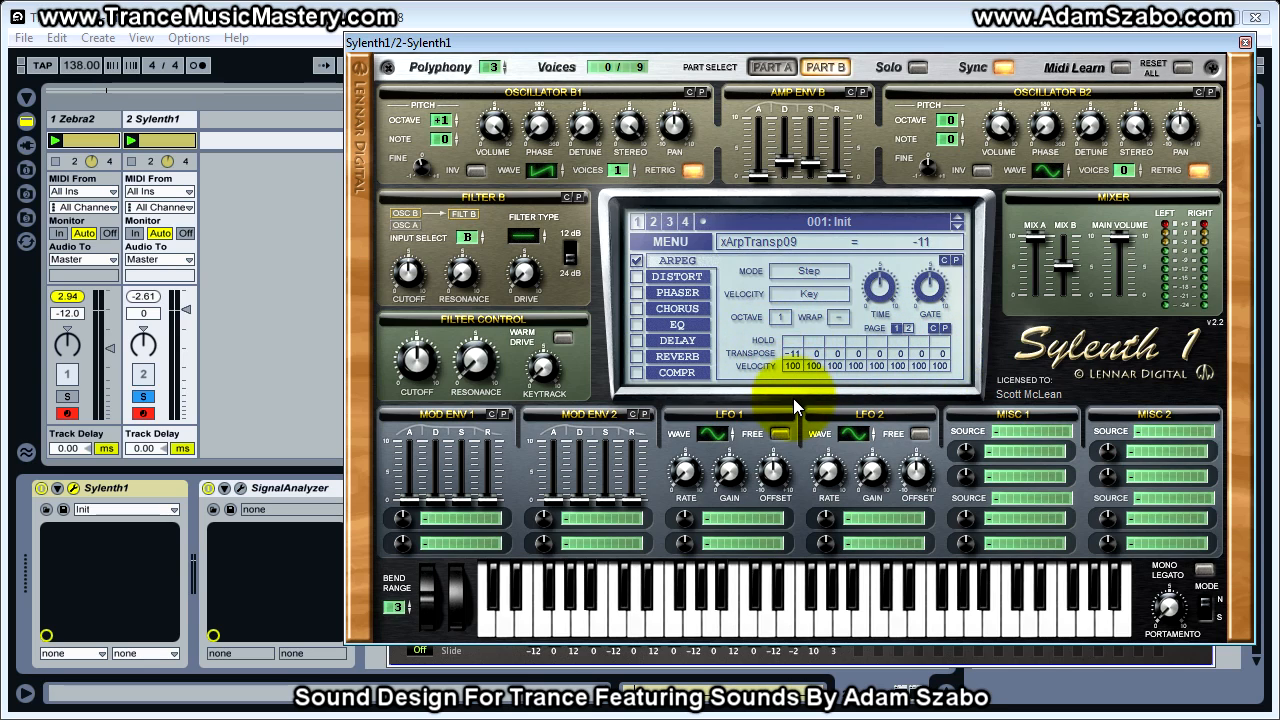
drag(834, 356, 838, 306)
drag(874, 354, 874, 396)
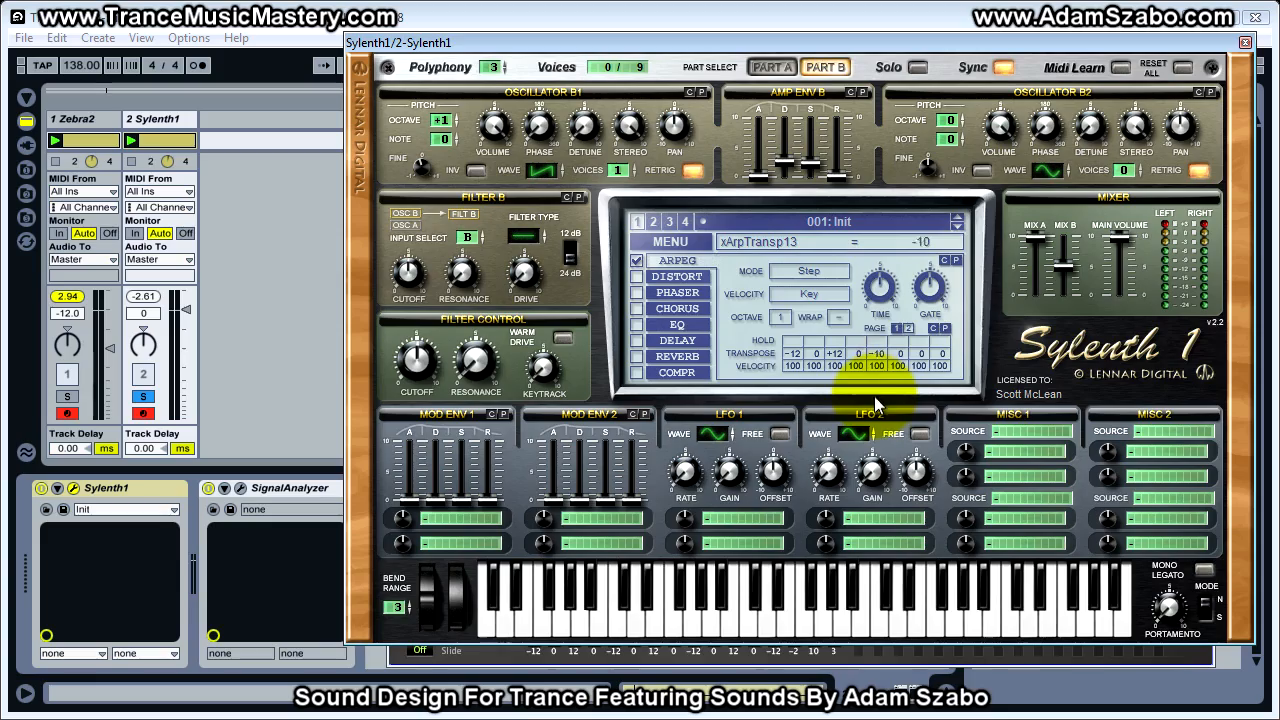
click(904, 44)
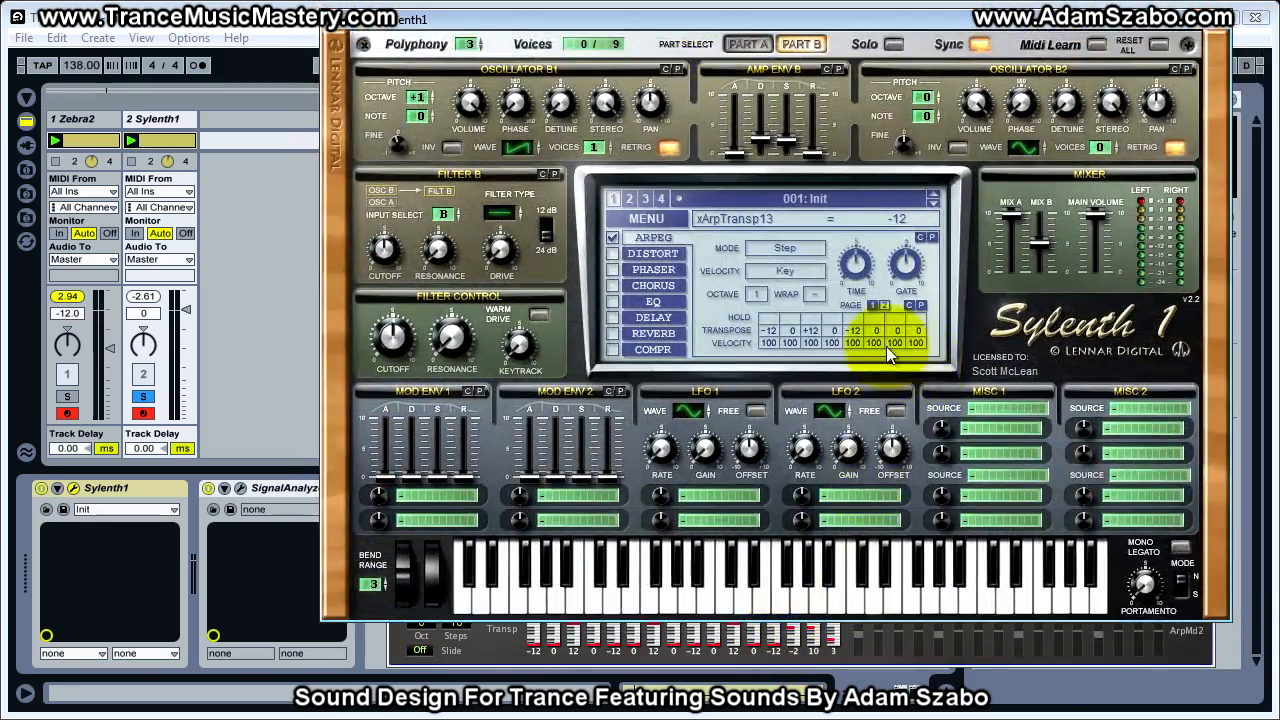
mouse_move(875, 331)
mouse_down()
mouse_move(899, 313)
mouse_move(896, 293)
mouse_move(922, 317)
mouse_up()
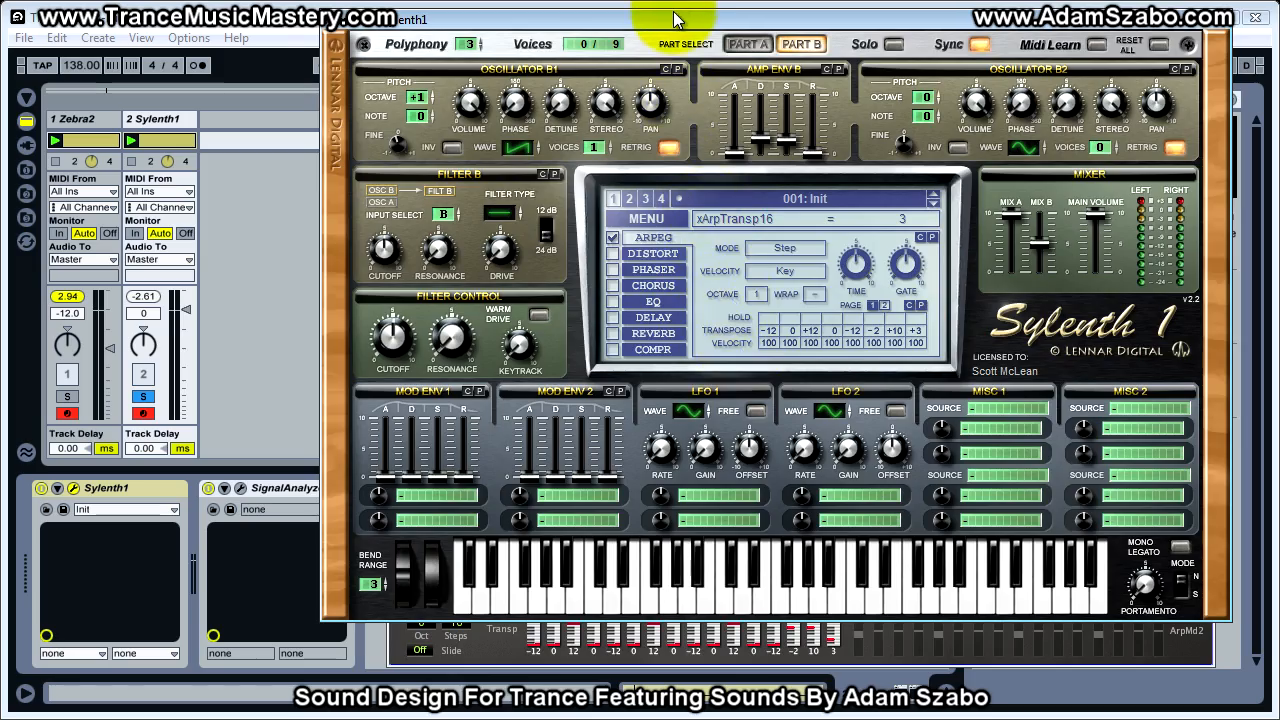
Check Zebra2's arpeggiator settings behind Sylenth1, and set Sylenth1's arpeggiator time to 1/16
drag(680, 12, 1119, 49)
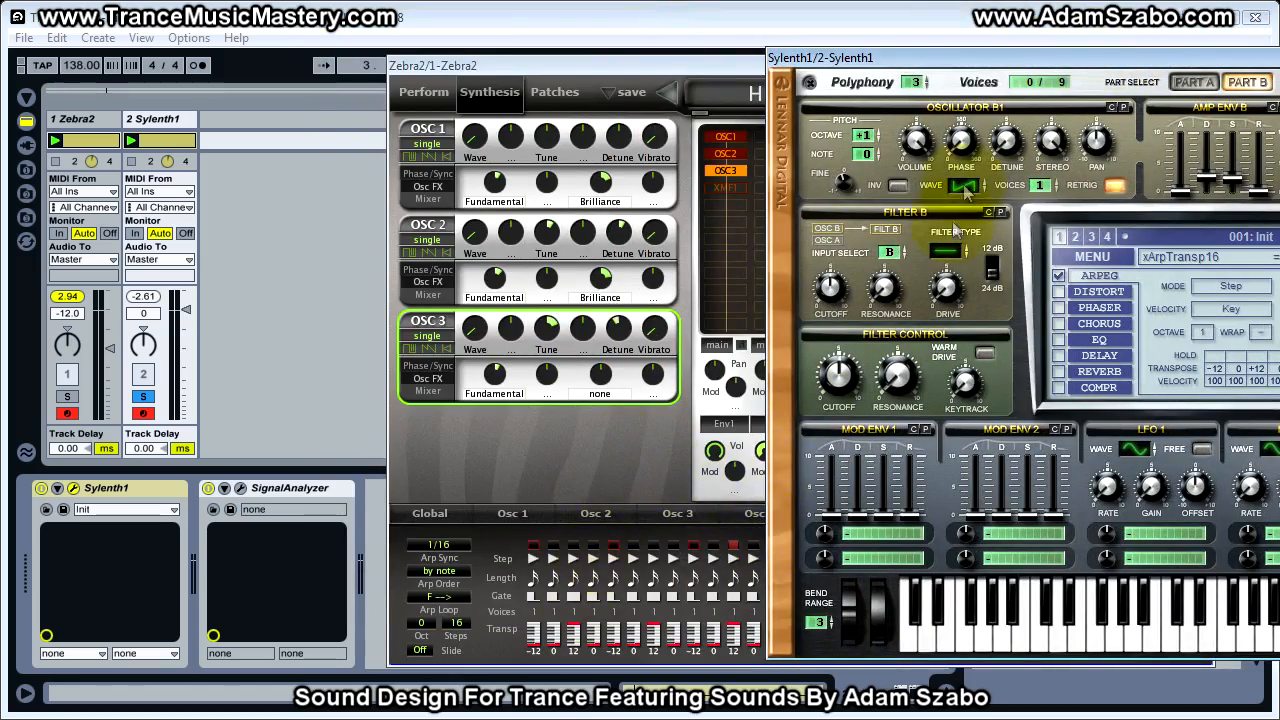
drag(983, 77, 562, 69)
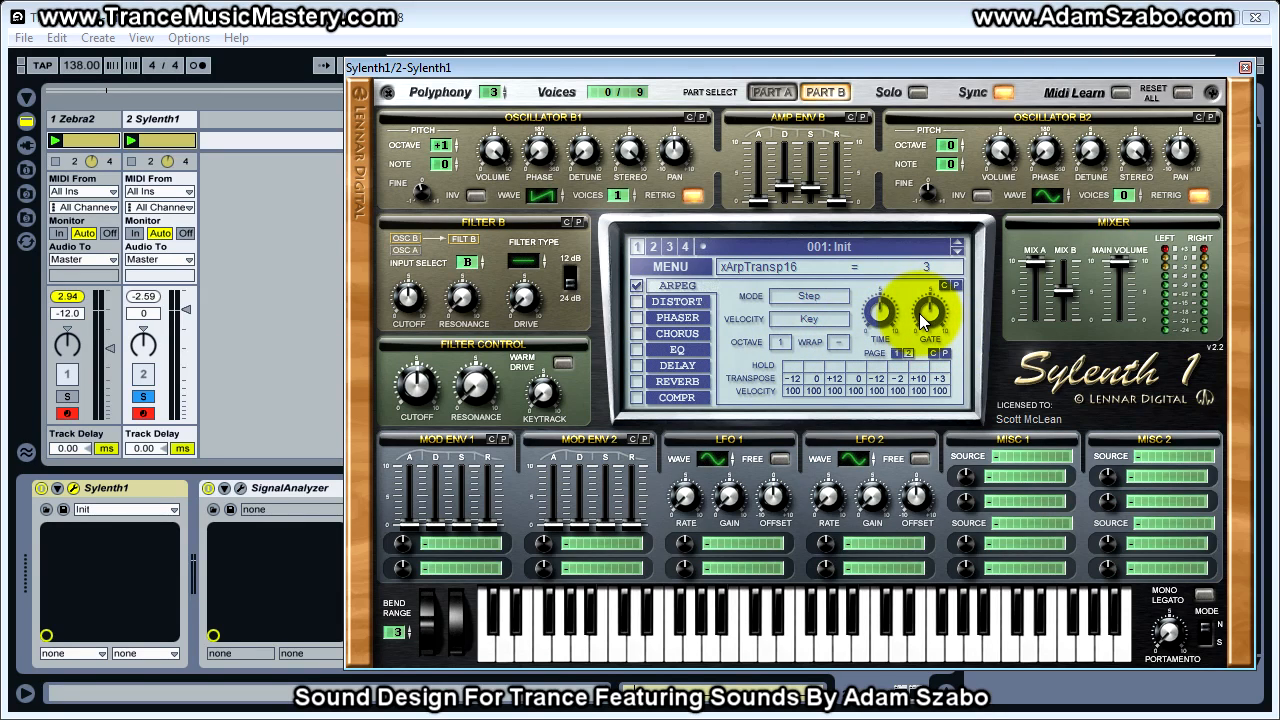
click(882, 313)
drag(885, 318, 883, 300)
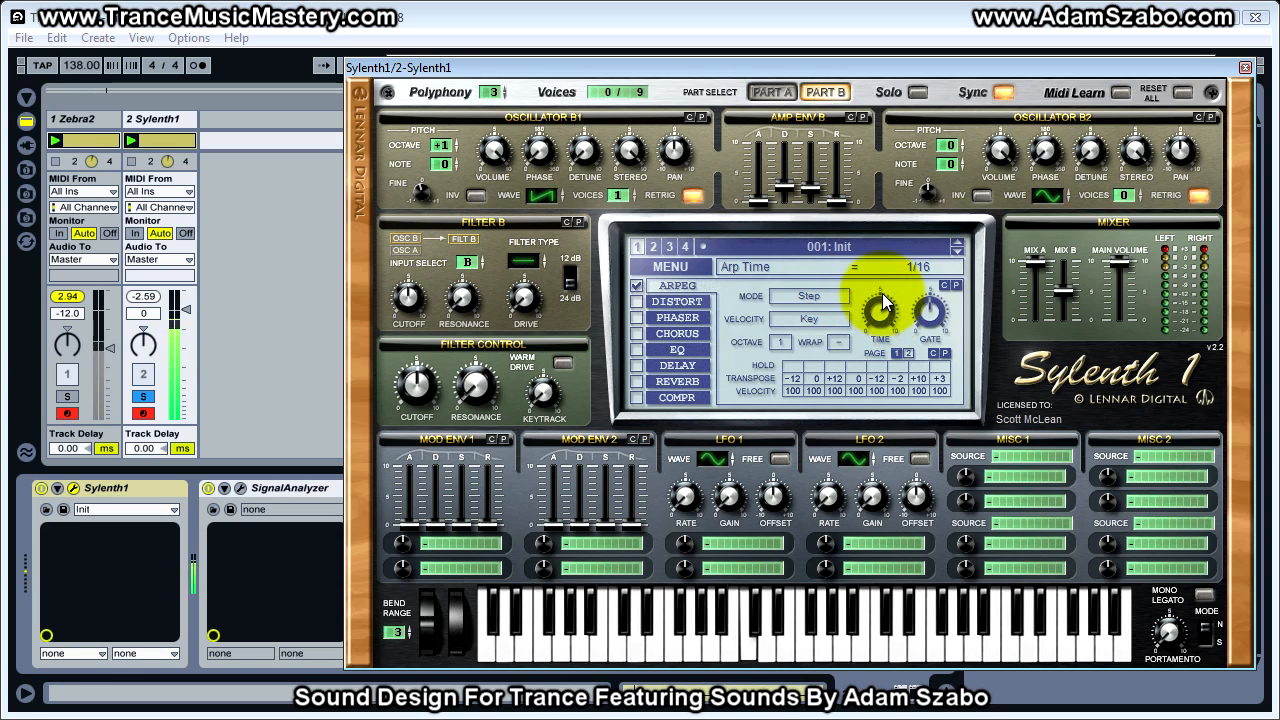
Set the Sylenth1 track's volume to -7.3 dB and compare it with Zebra2 by soloing each track in turn, ending on Sylenth1
drag(187, 314, 182, 315)
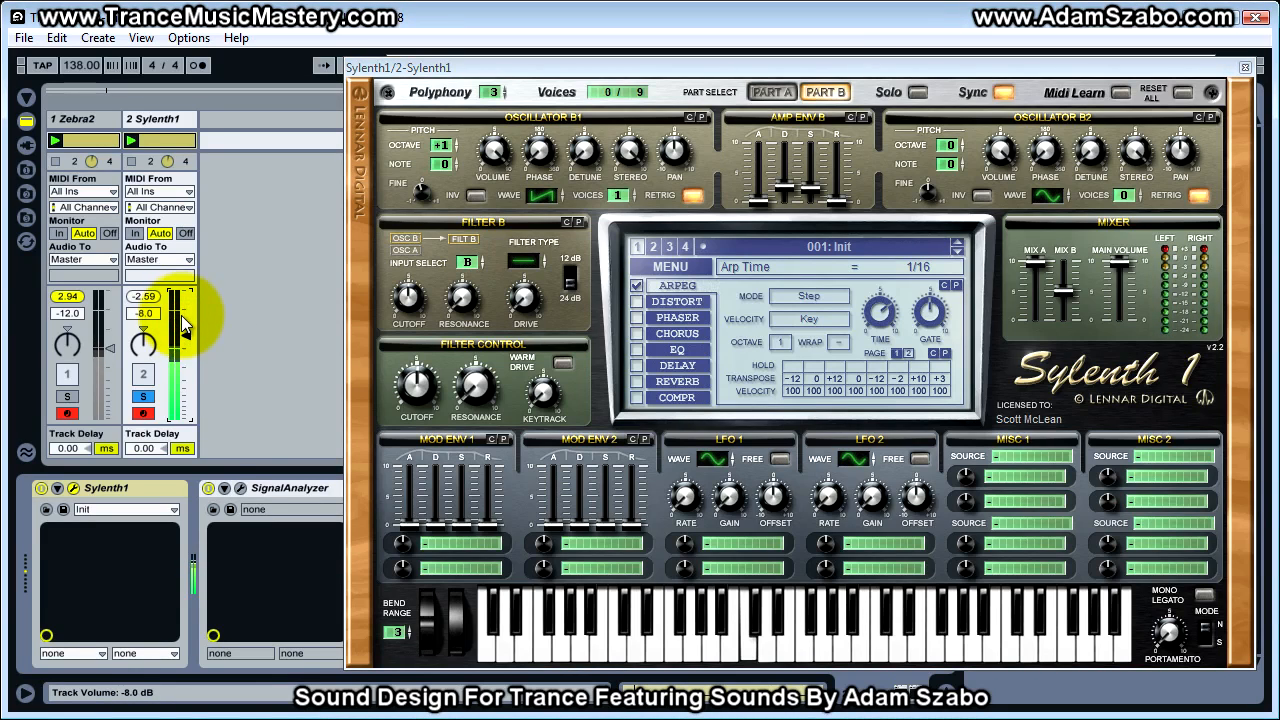
click(70, 398)
click(140, 398)
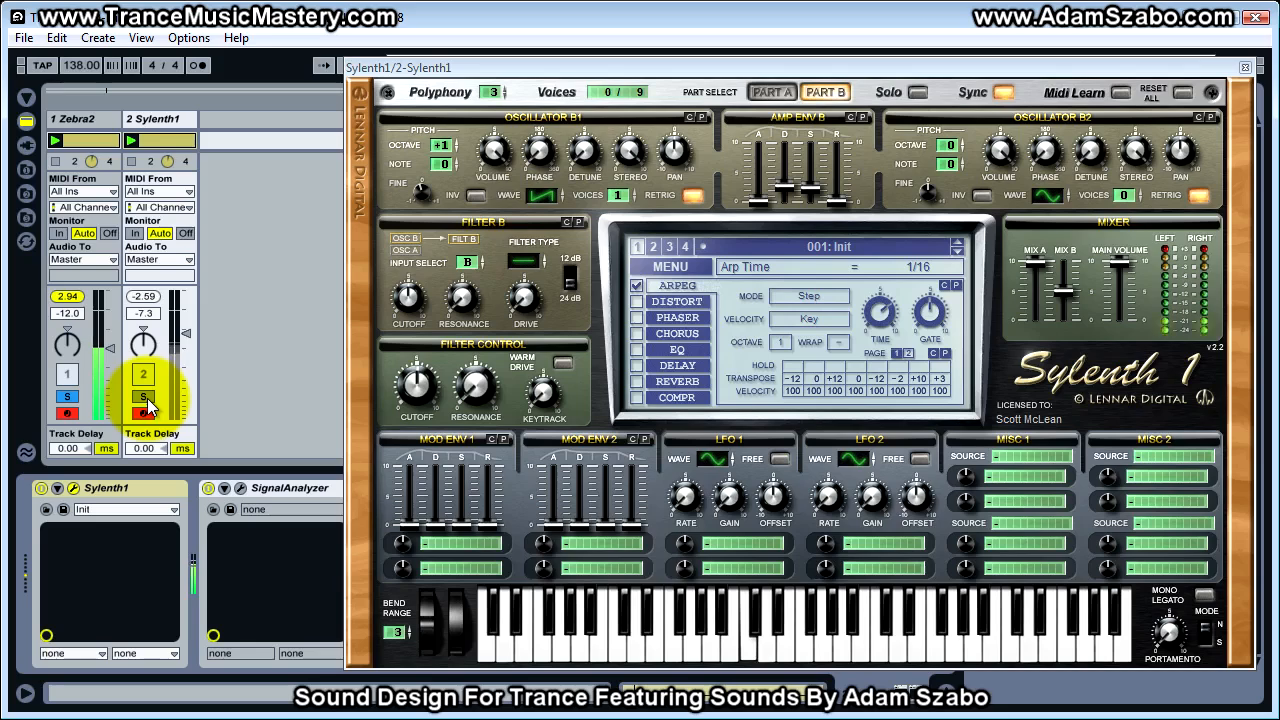
click(145, 398)
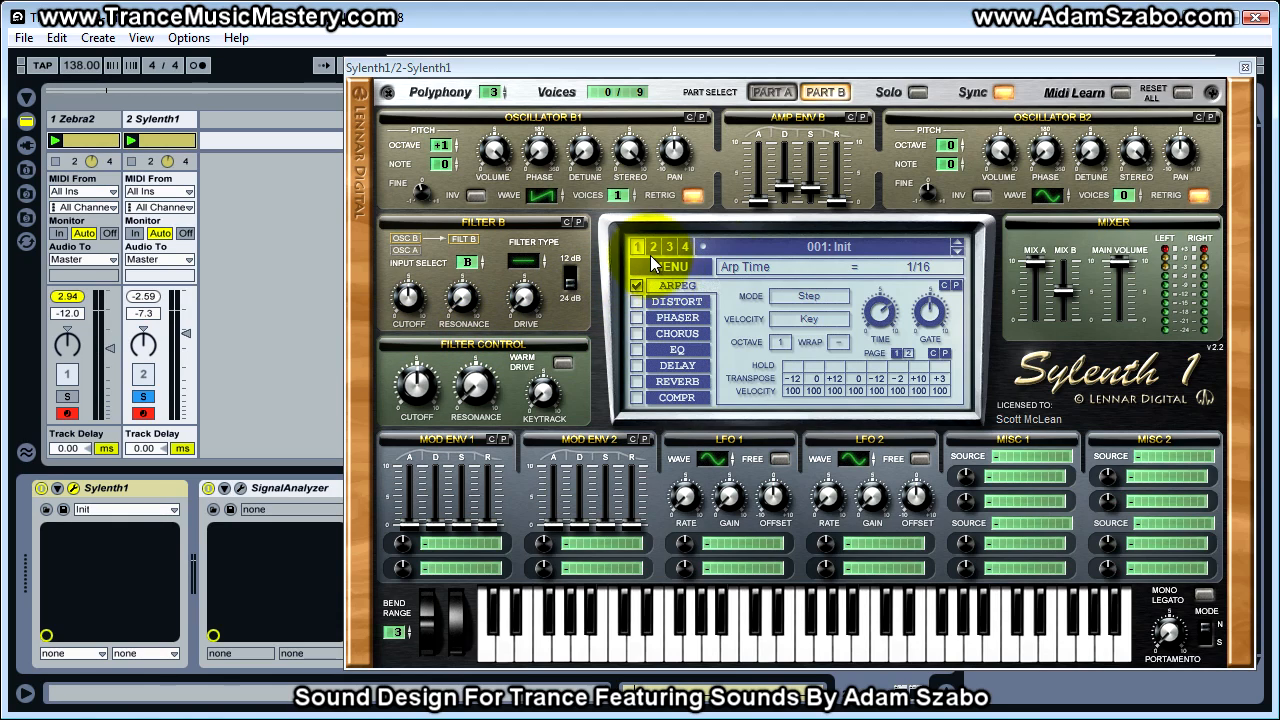
Consult Zebra2's step sequence and turn on Hold for steps 3, 7 and 11 of Sylenth1's arpeggiator
drag(864, 70, 1279, 98)
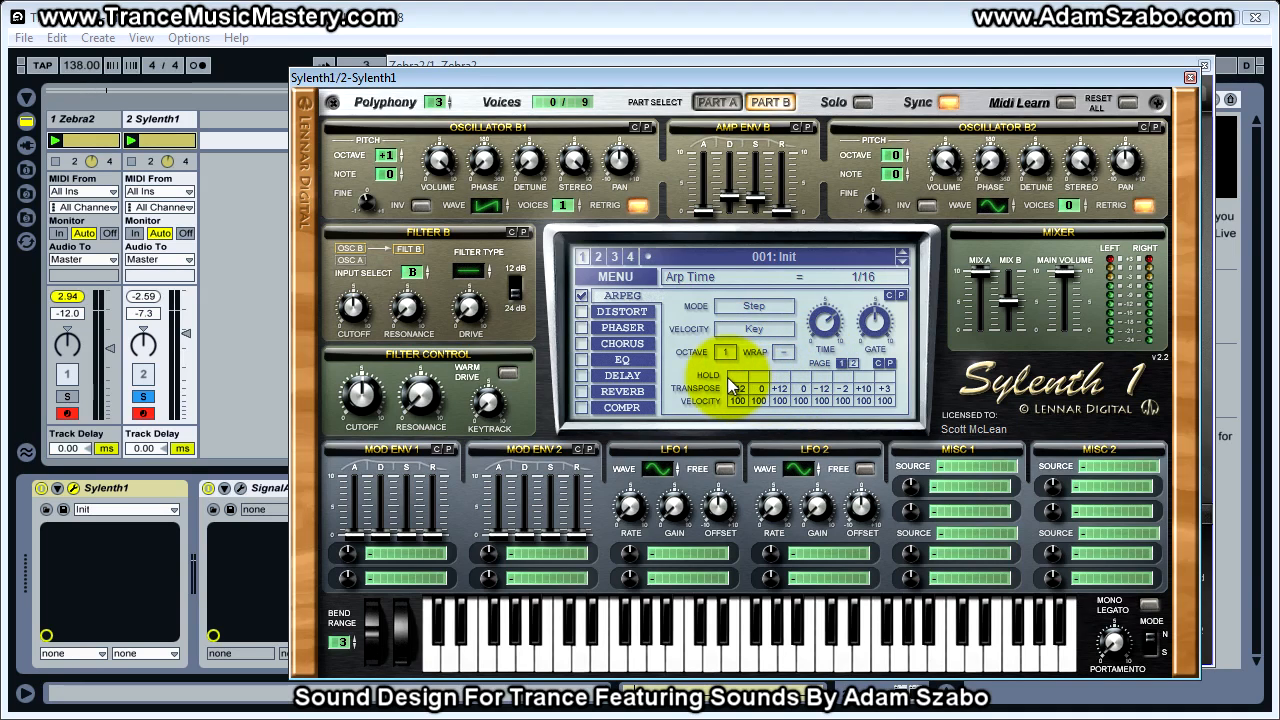
click(783, 376)
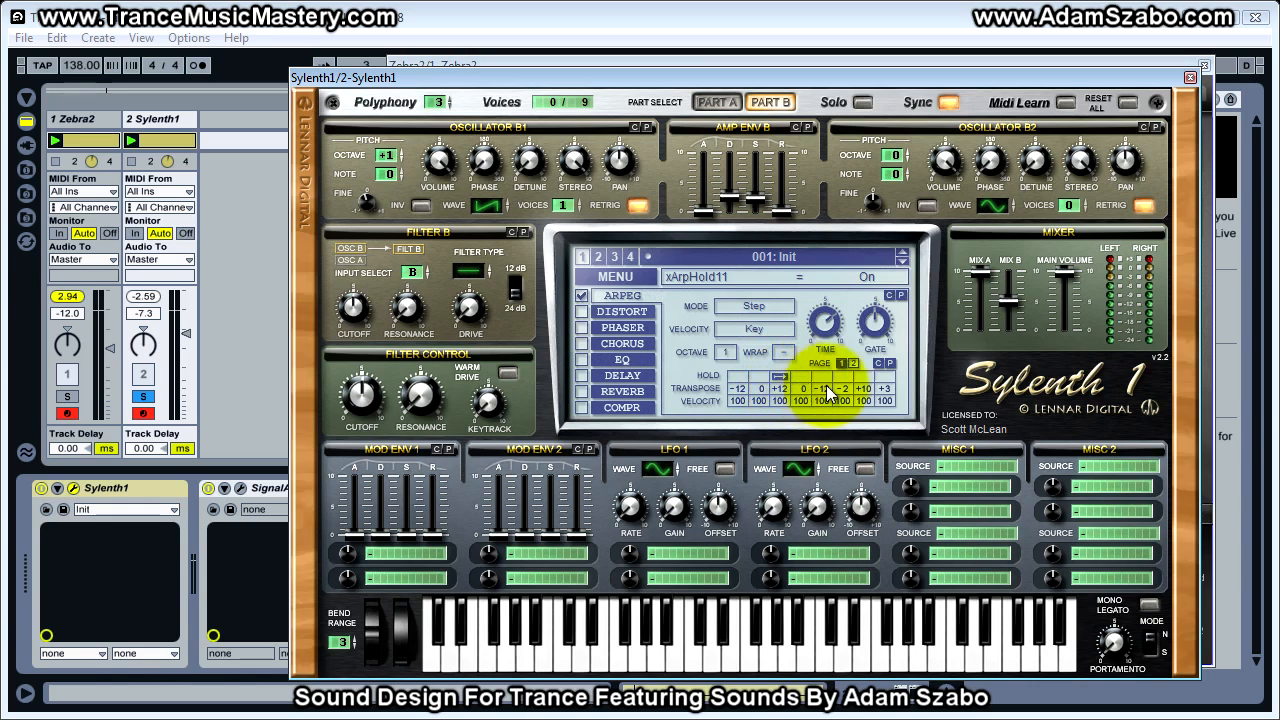
drag(755, 77, 957, 74)
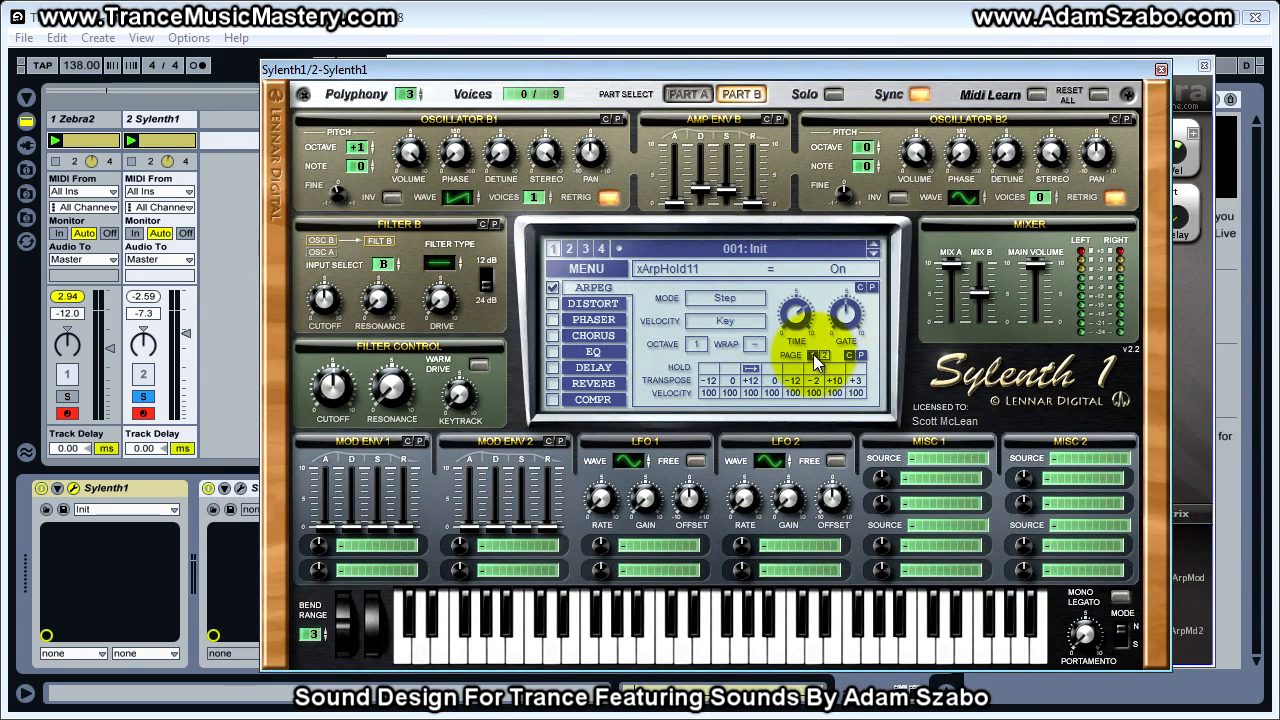
click(813, 355)
click(750, 368)
click(834, 369)
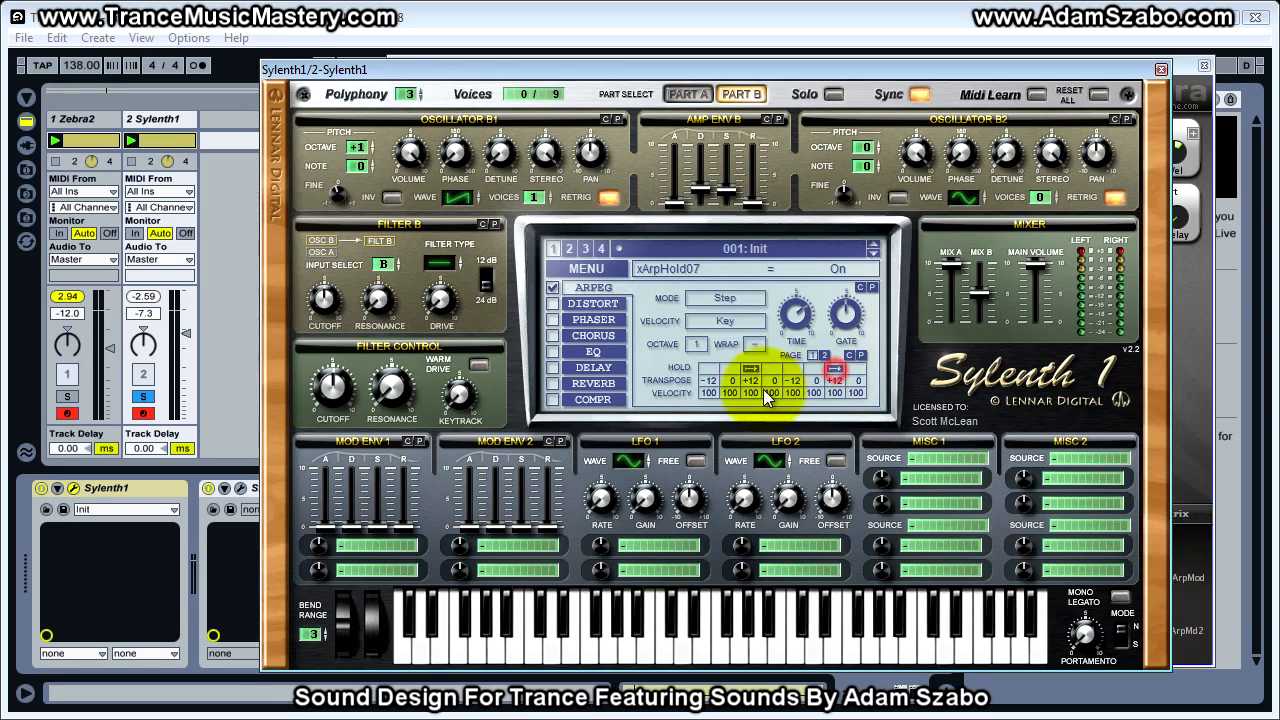
click(824, 356)
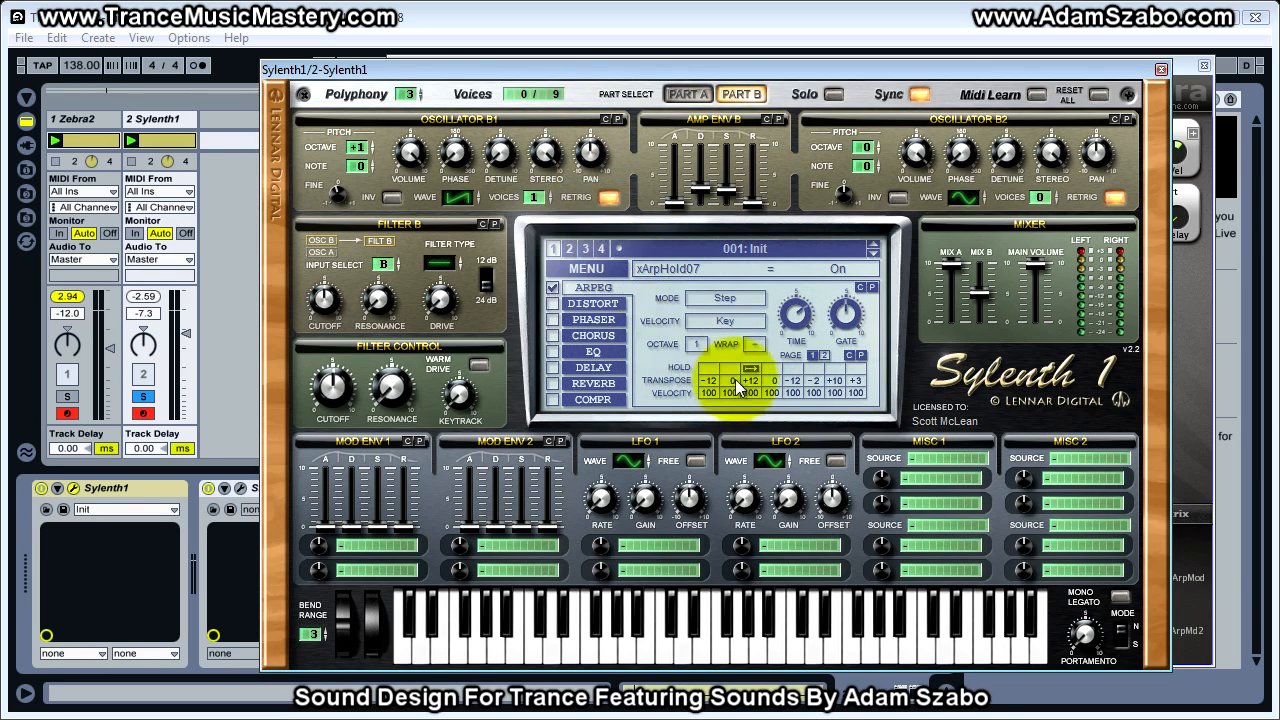
click(812, 355)
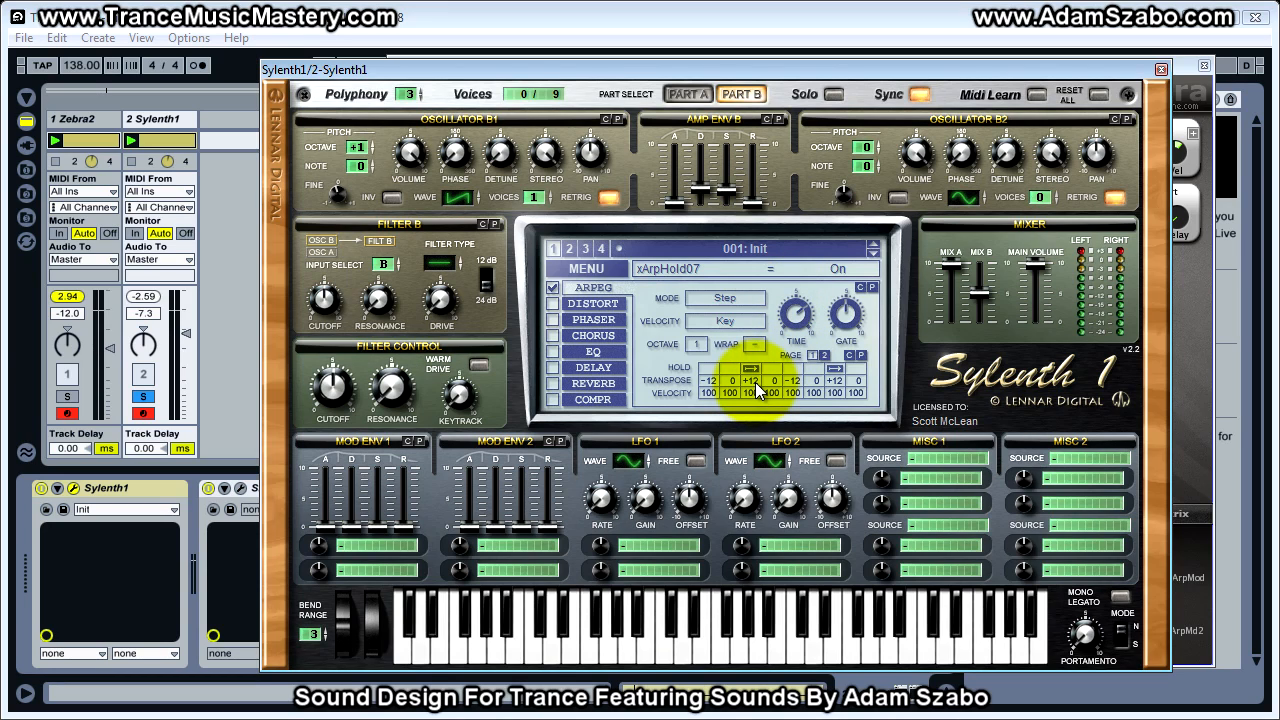
Set Sylenth1's arpeggiator gate to 78.57 % and dismiss the modulation destination list without choosing anything
drag(853, 317, 846, 327)
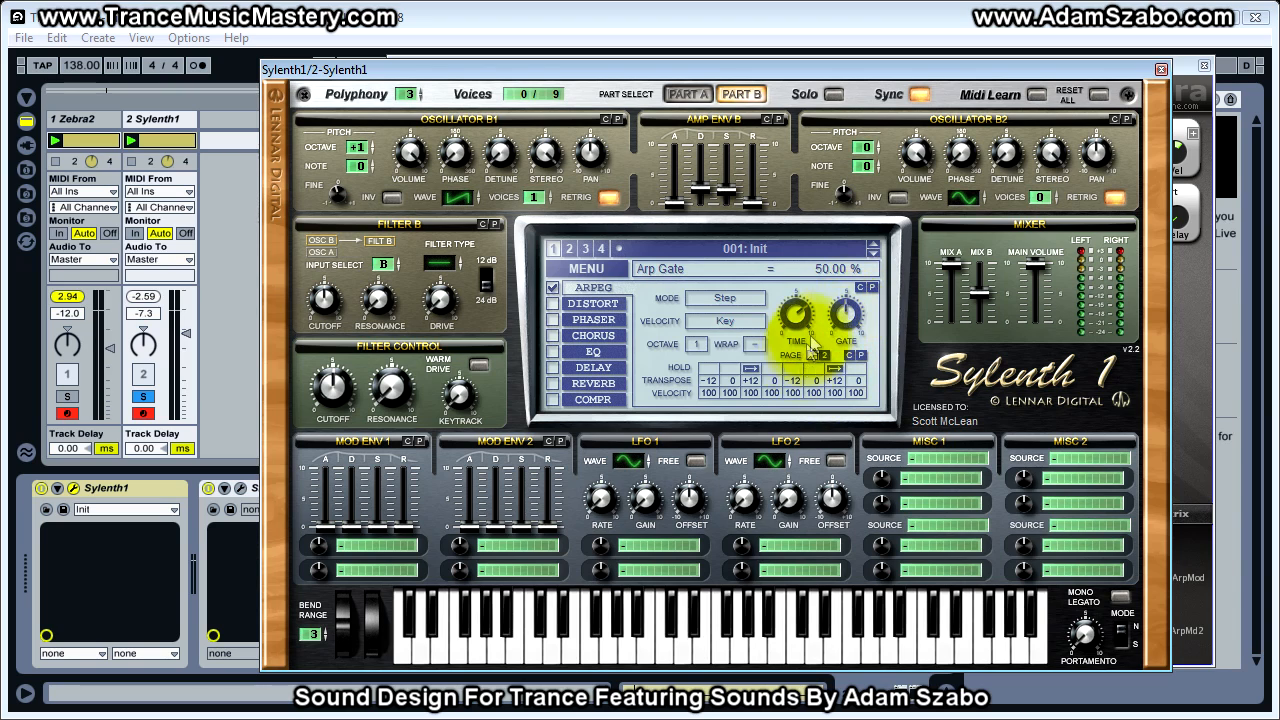
drag(842, 321, 855, 320)
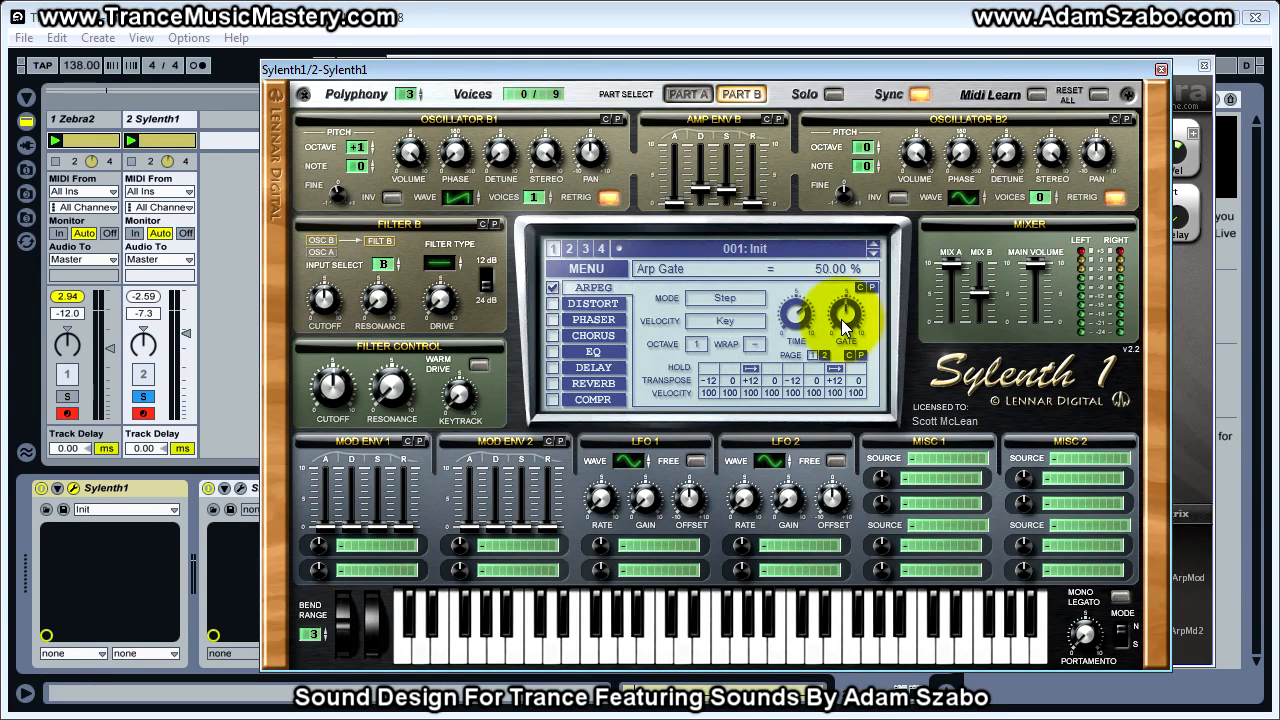
drag(840, 320, 813, 240)
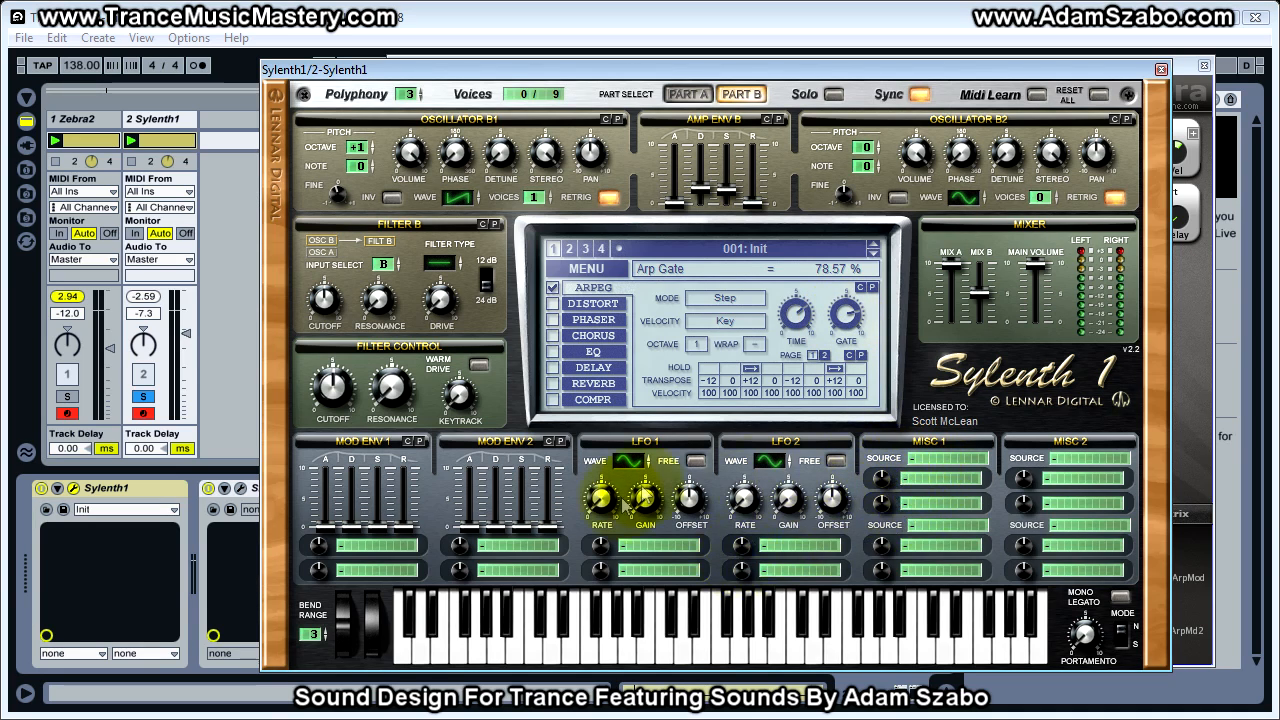
click(901, 496)
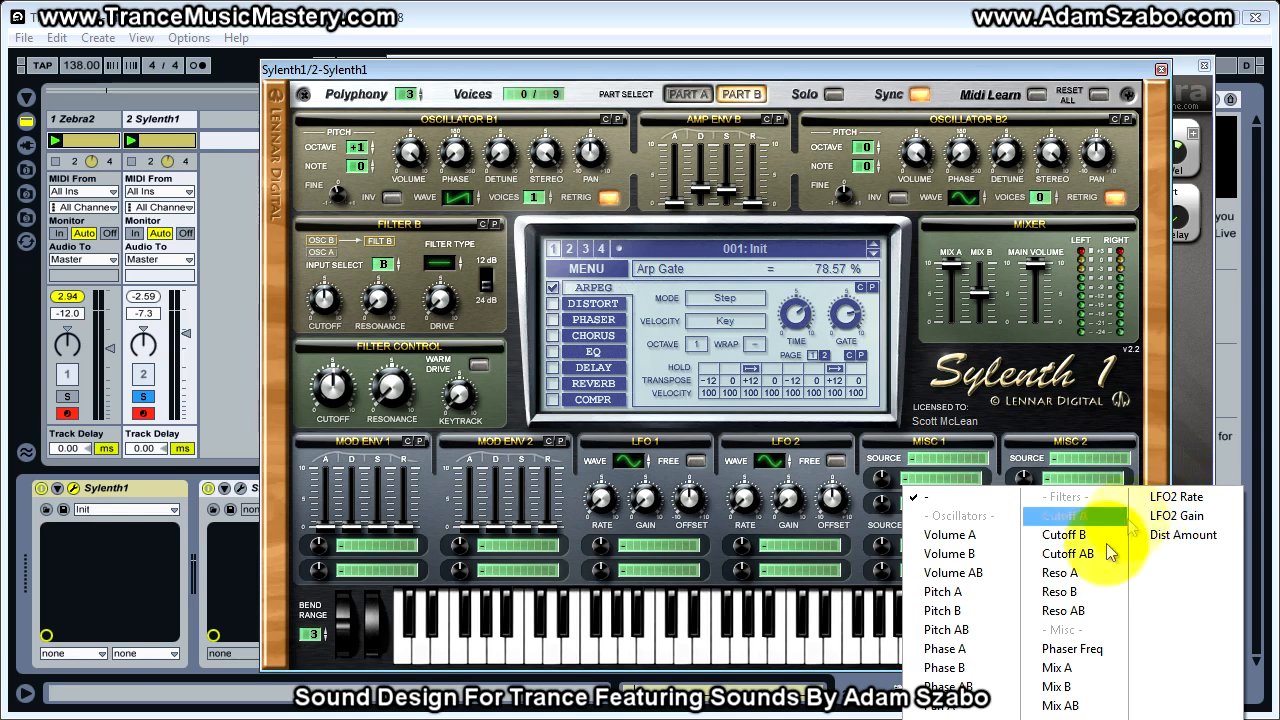
click(845, 316)
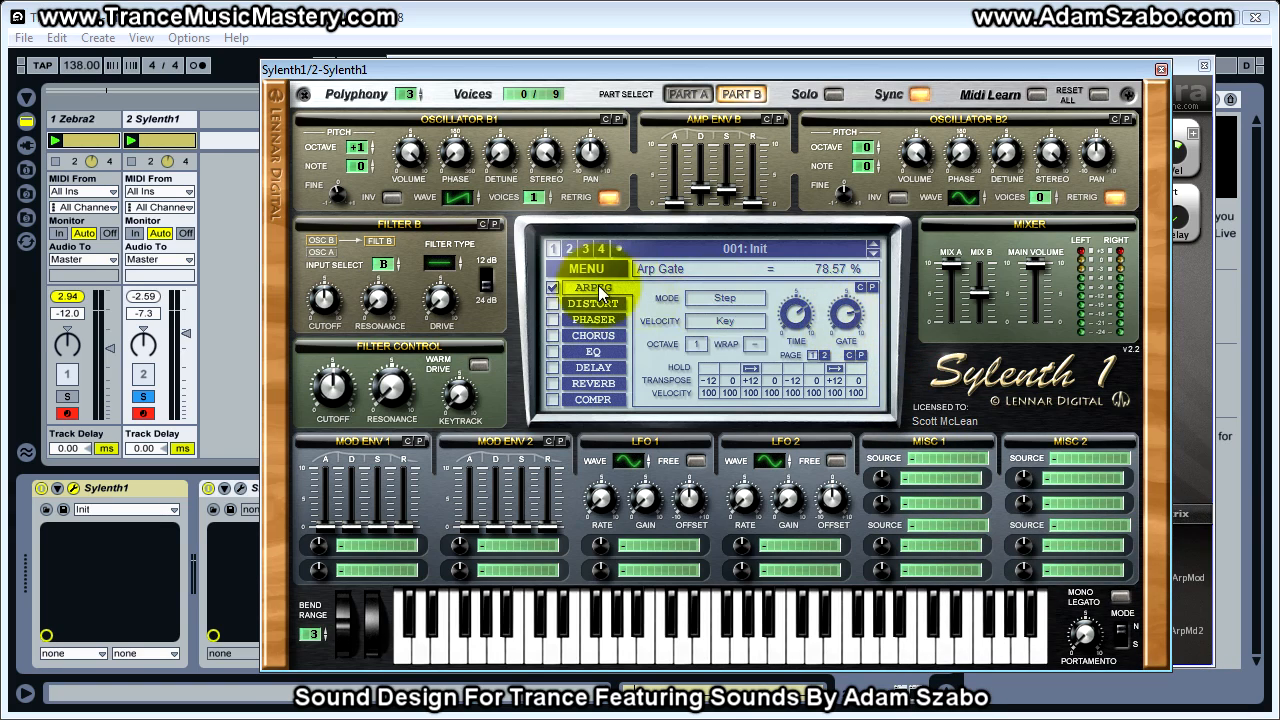
Show the Sylenth1 clip's Arp Gate envelope, clearing the plugin windows out of the way and enlarging the clip view
double_click(174, 139)
drag(445, 73, 1279, 110)
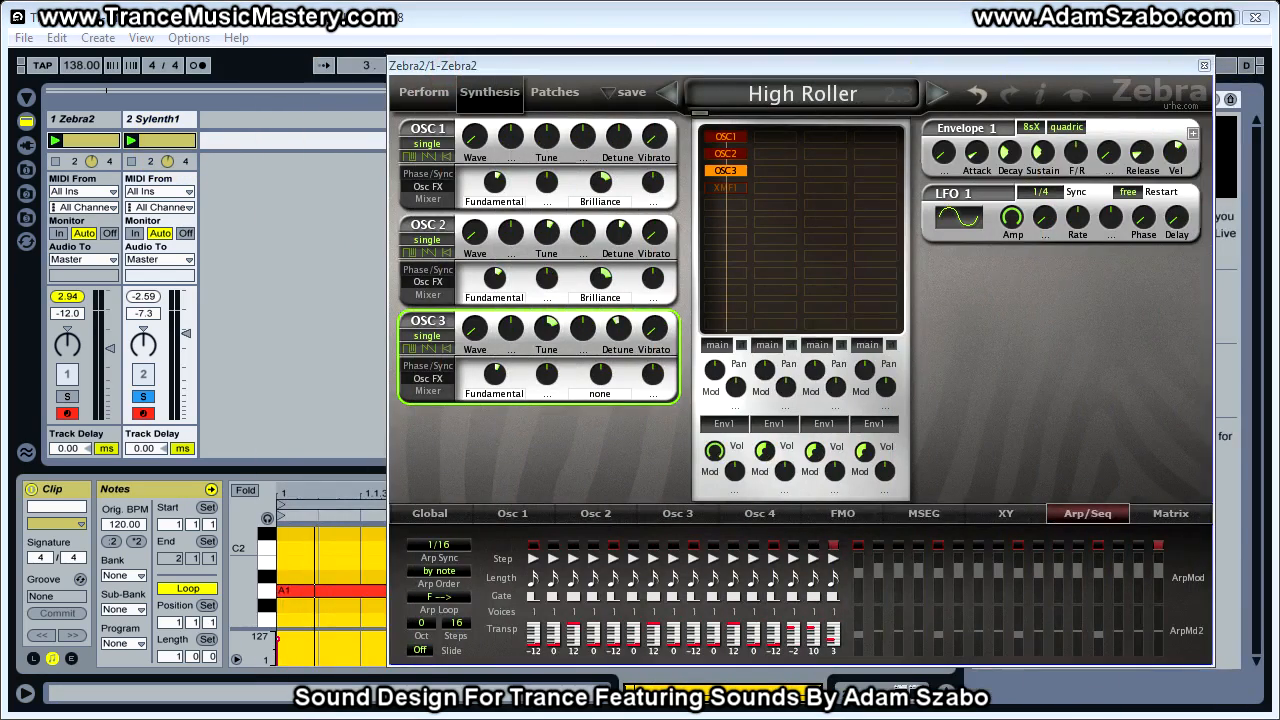
click(71, 658)
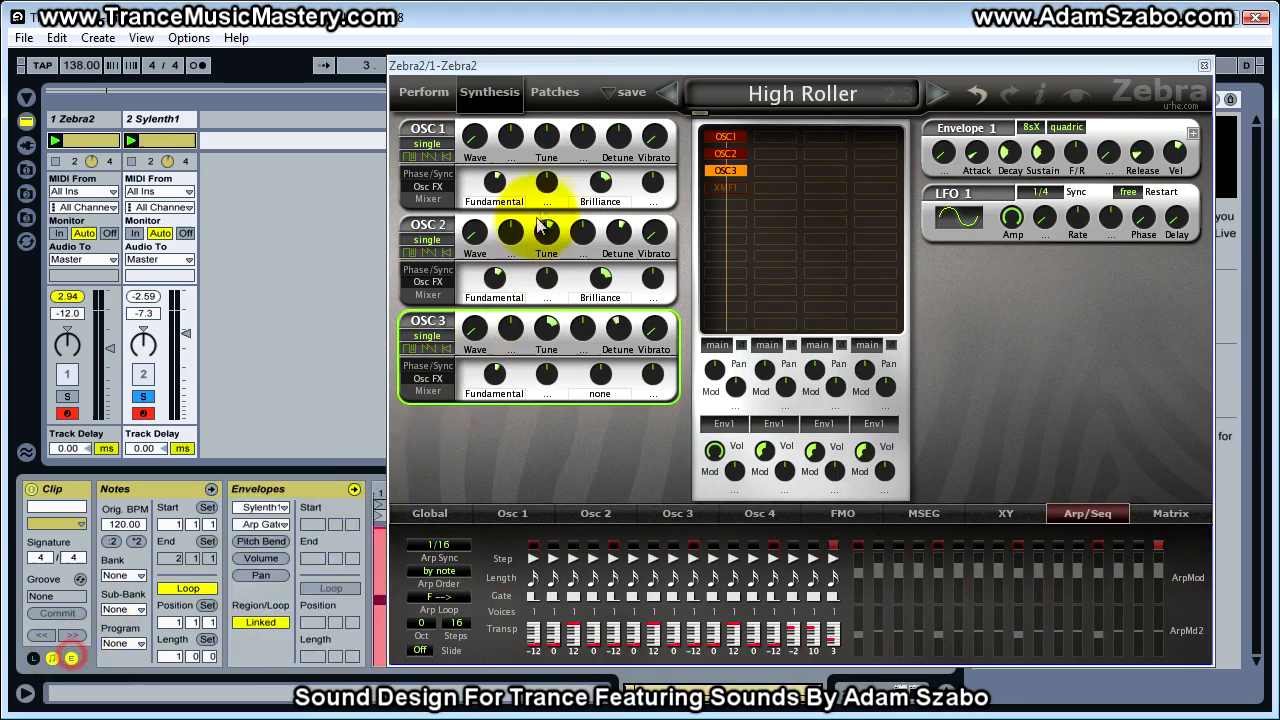
drag(625, 65, 1279, 75)
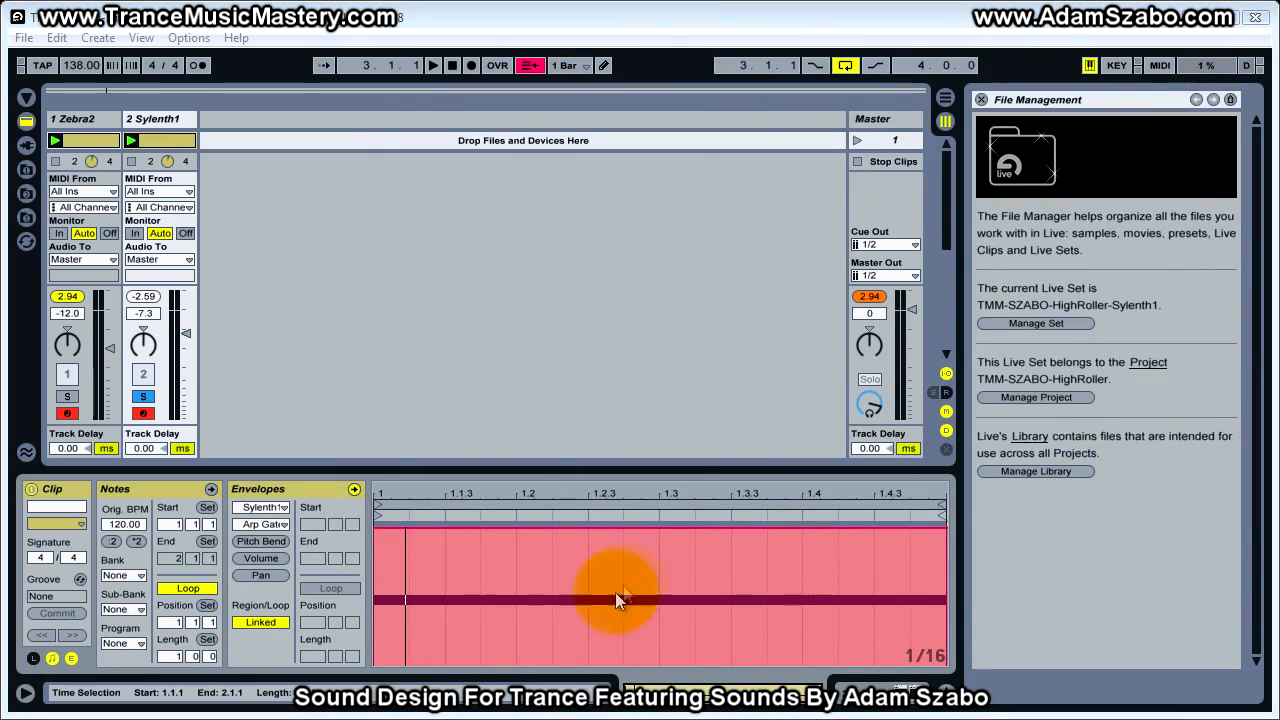
drag(689, 463, 689, 305)
click(262, 524)
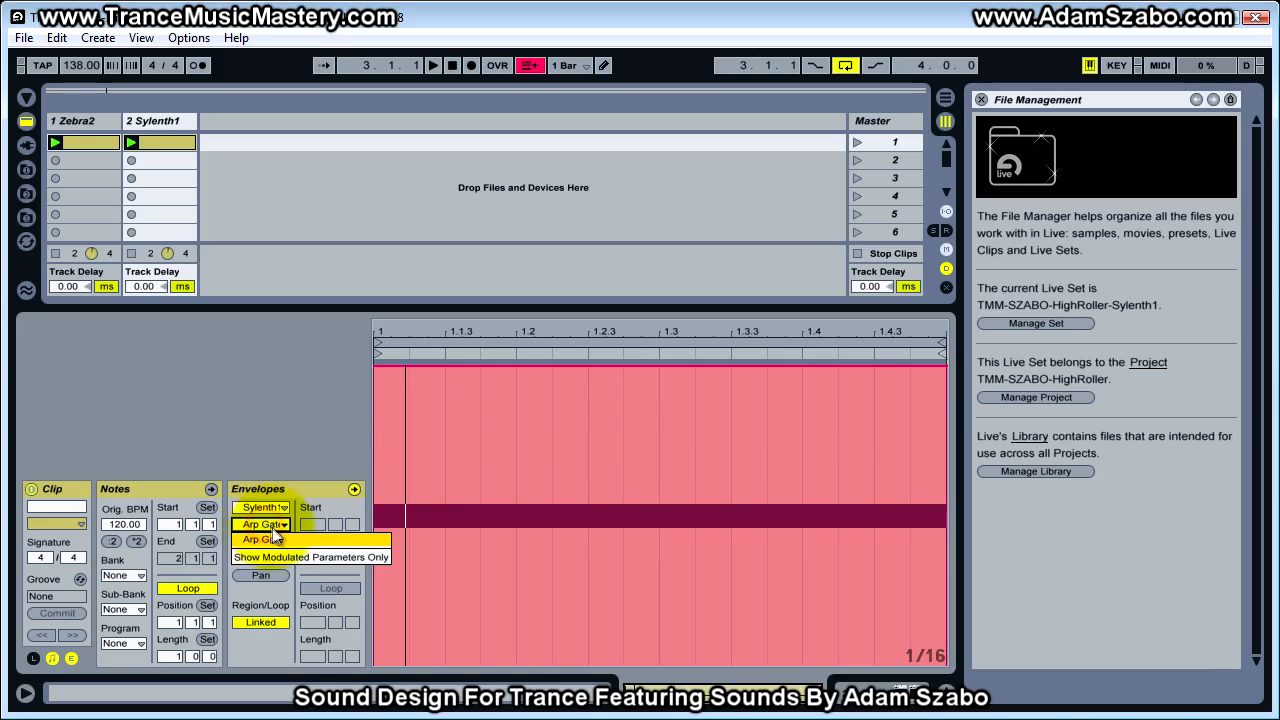
click(270, 541)
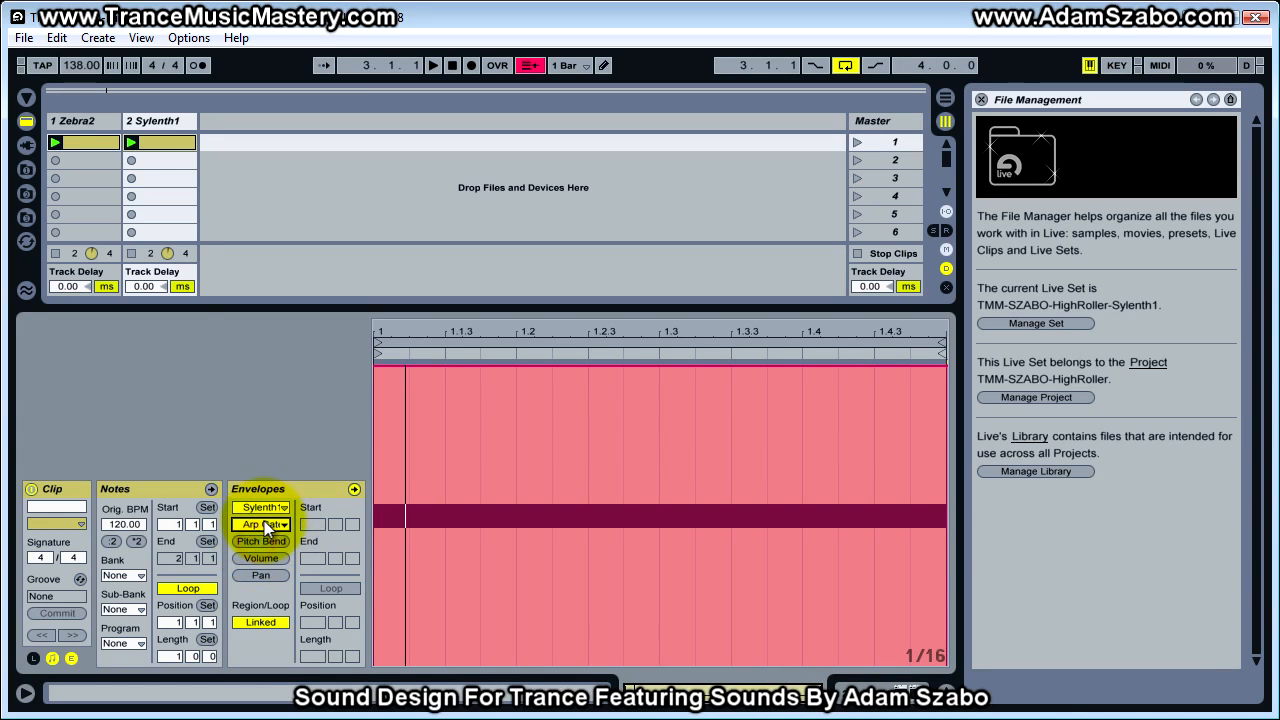
Draw a 1/16-stepped Arp Gate envelope with each beat's first step lowest, the second and fourth at about 45 %, and the third at maximum
click(586, 340)
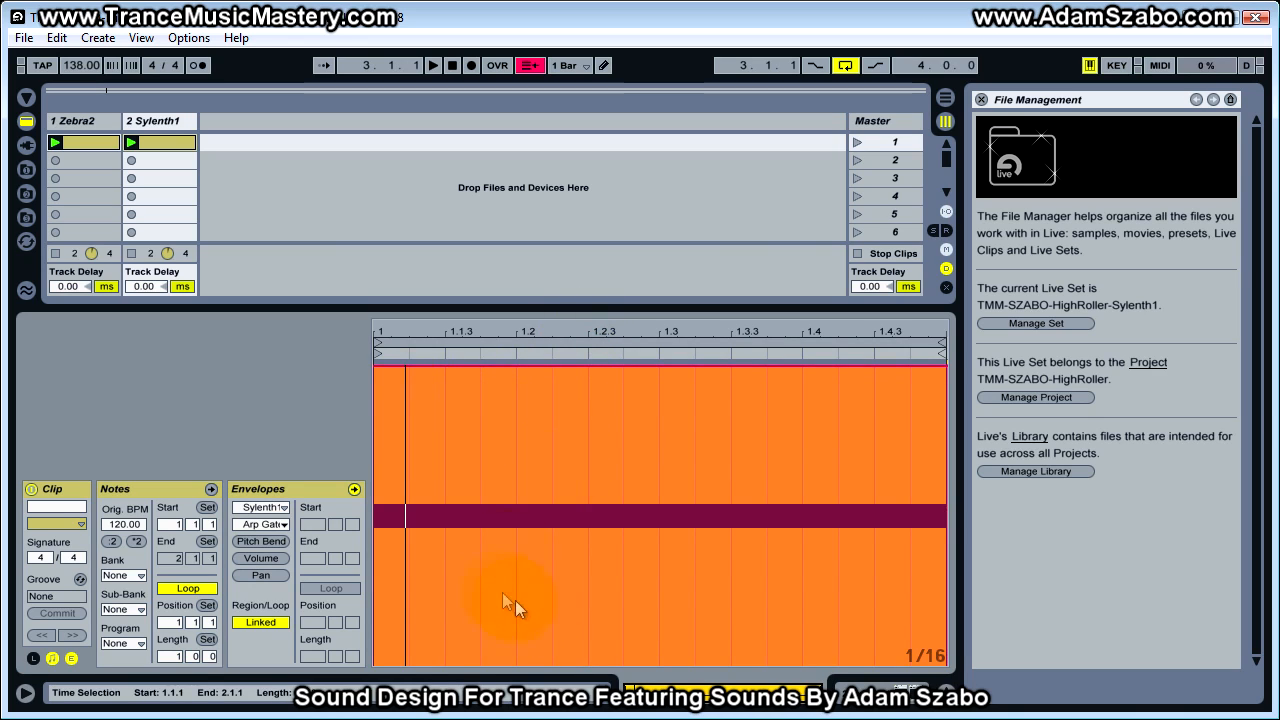
click(459, 233)
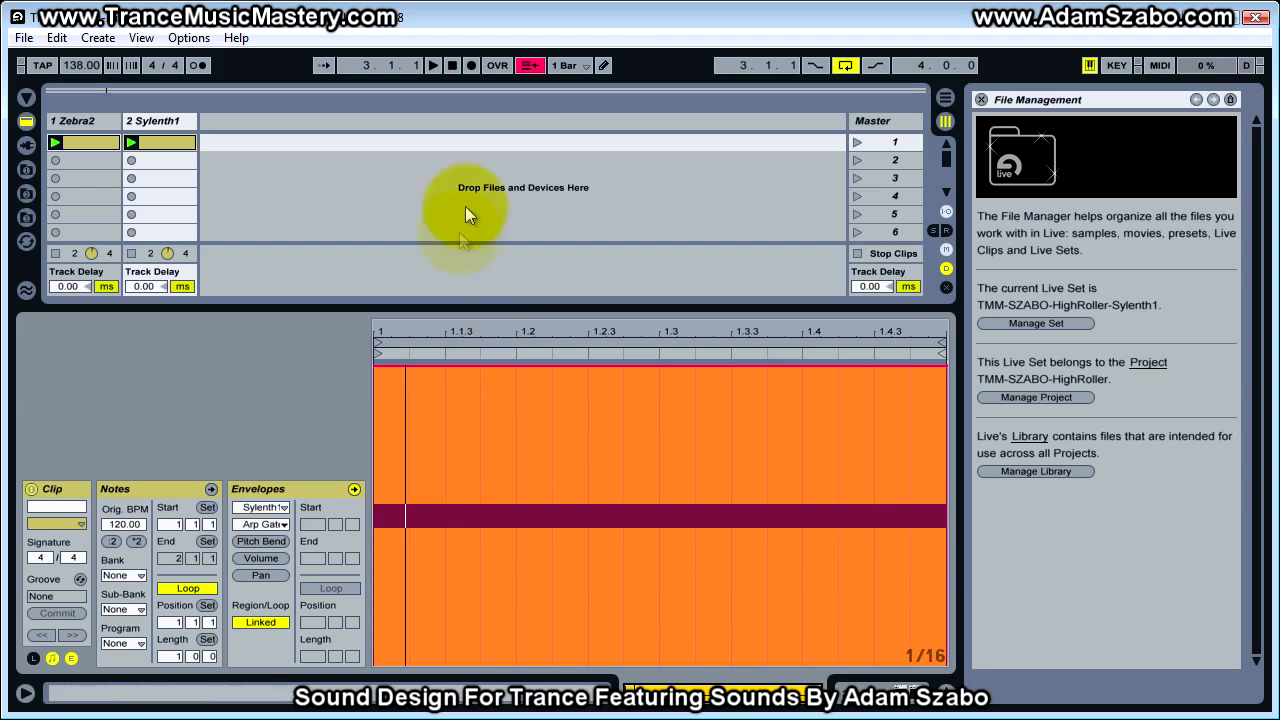
click(391, 598)
click(436, 518)
click(500, 520)
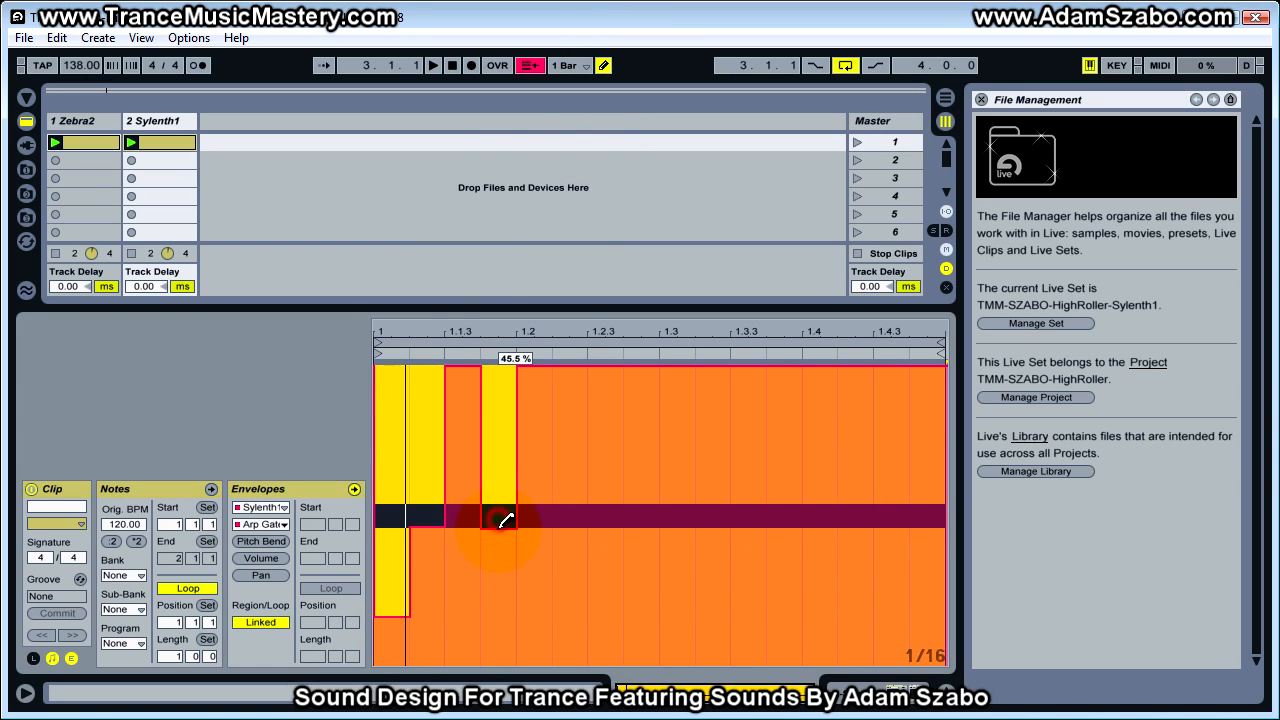
drag(541, 612, 580, 514)
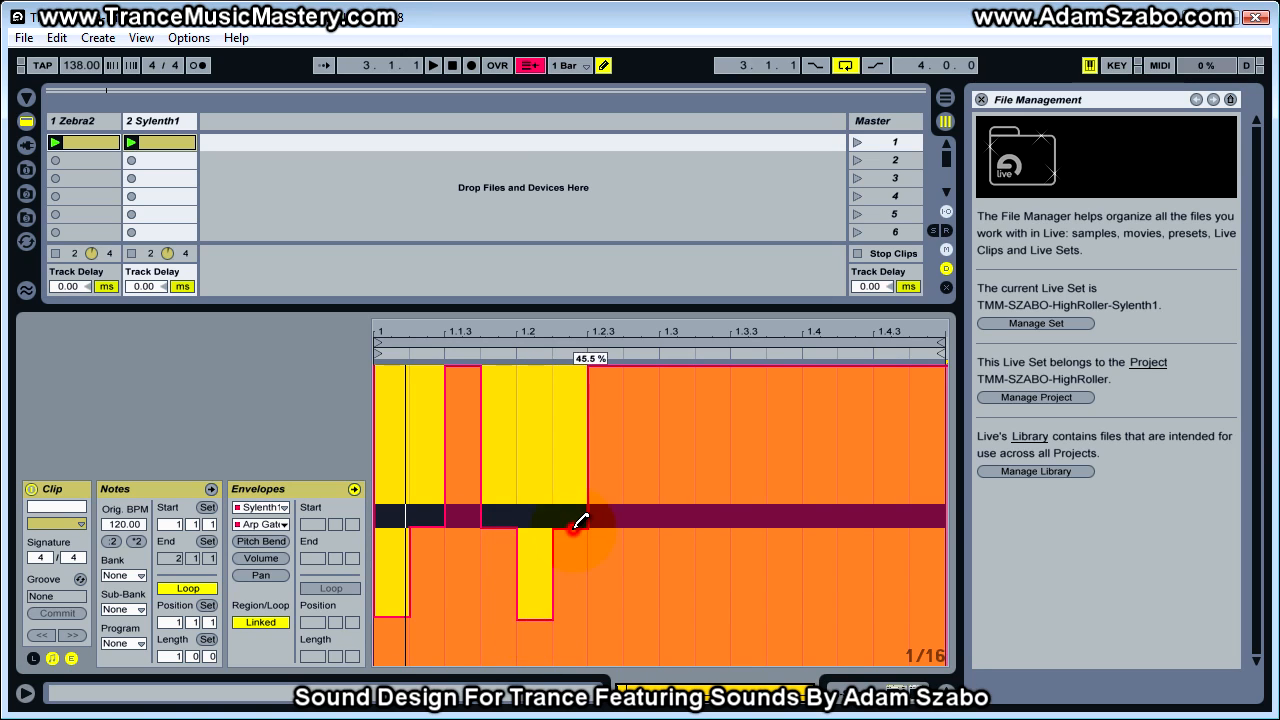
click(607, 366)
click(634, 529)
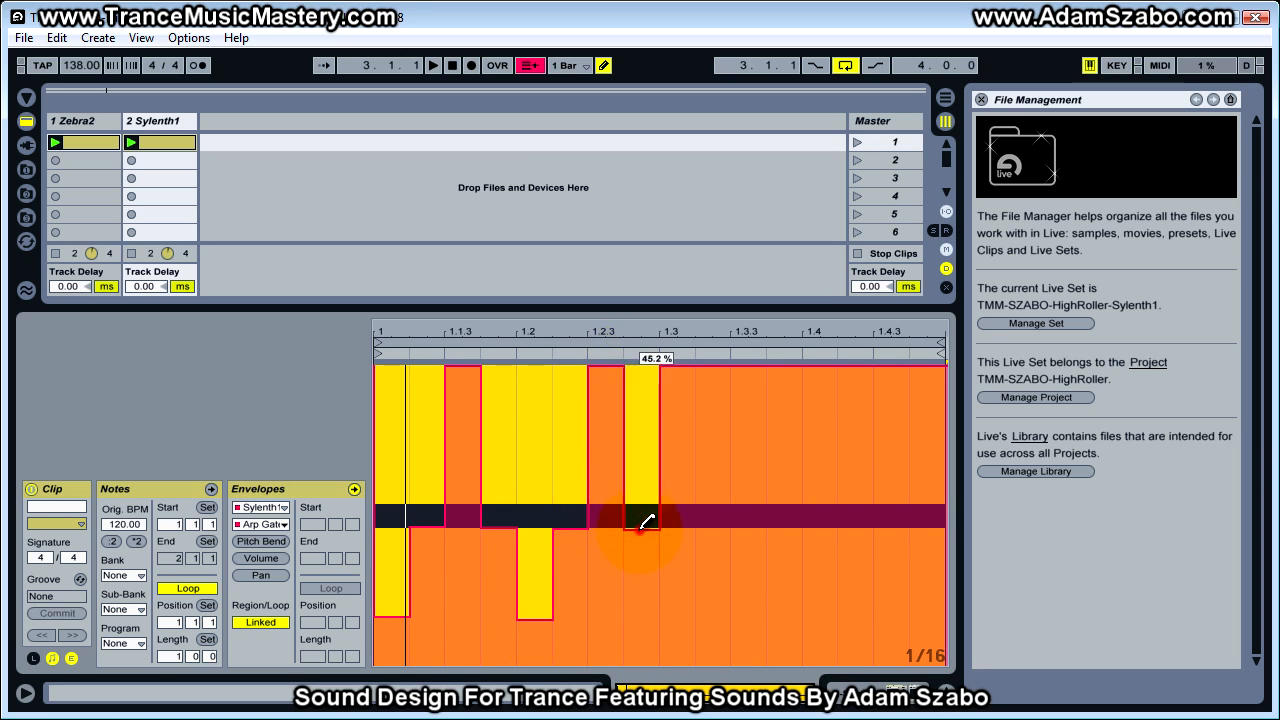
click(677, 618)
click(720, 535)
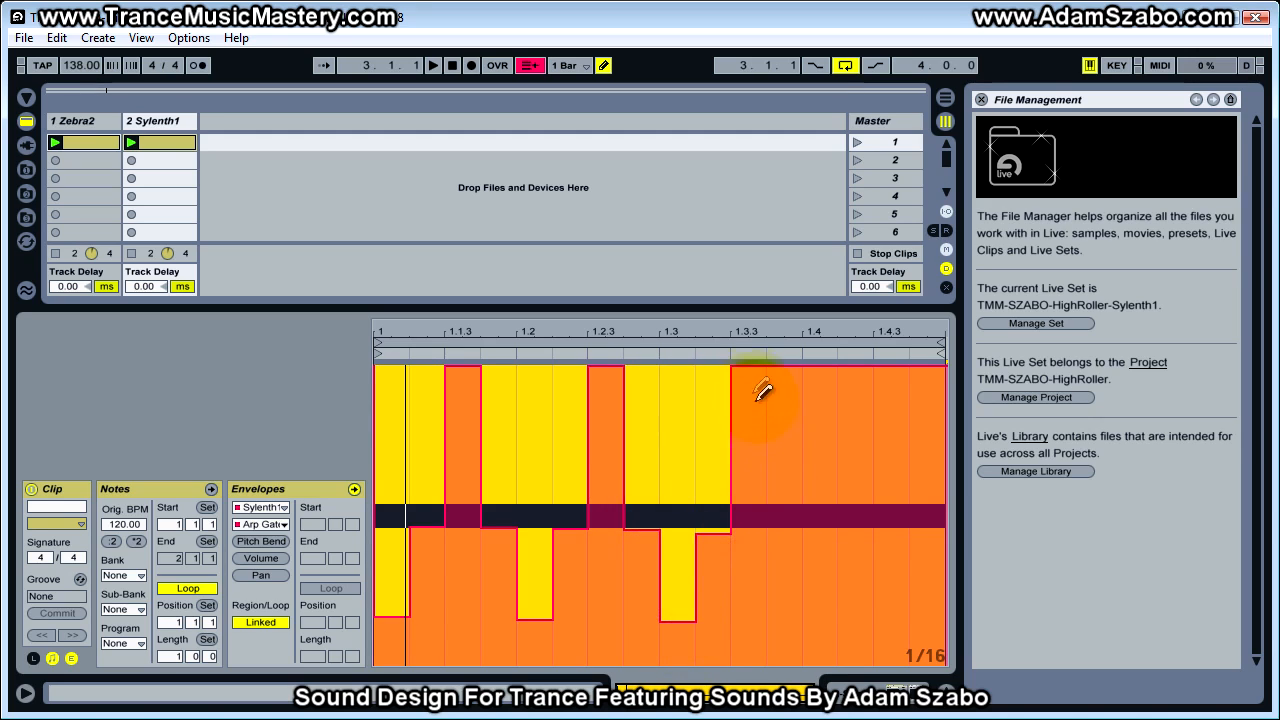
click(748, 369)
click(748, 376)
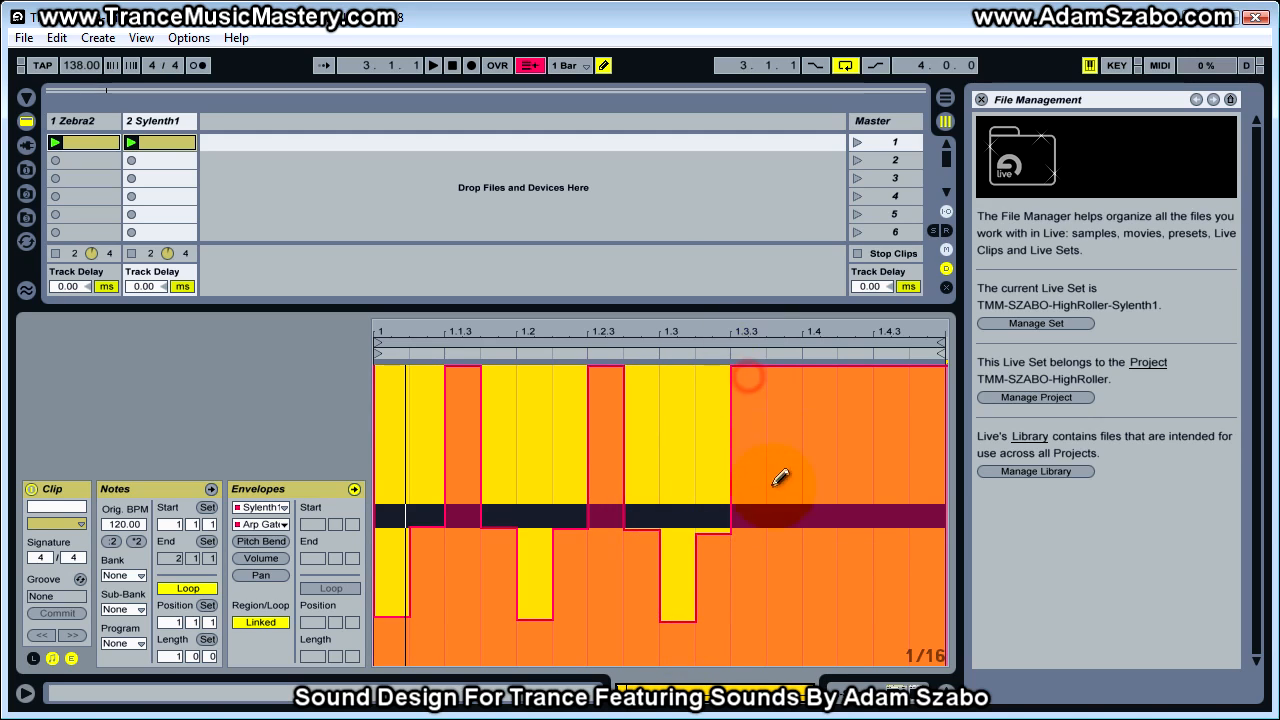
drag(790, 527, 857, 523)
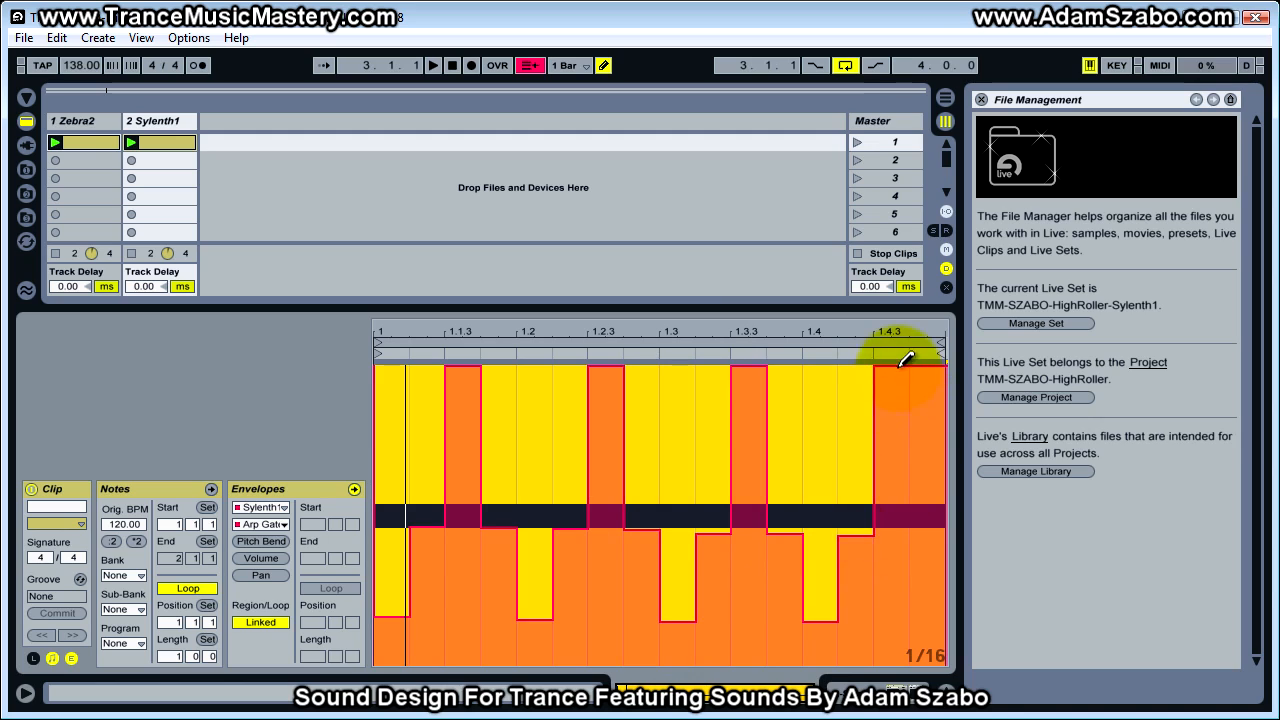
click(925, 524)
click(940, 533)
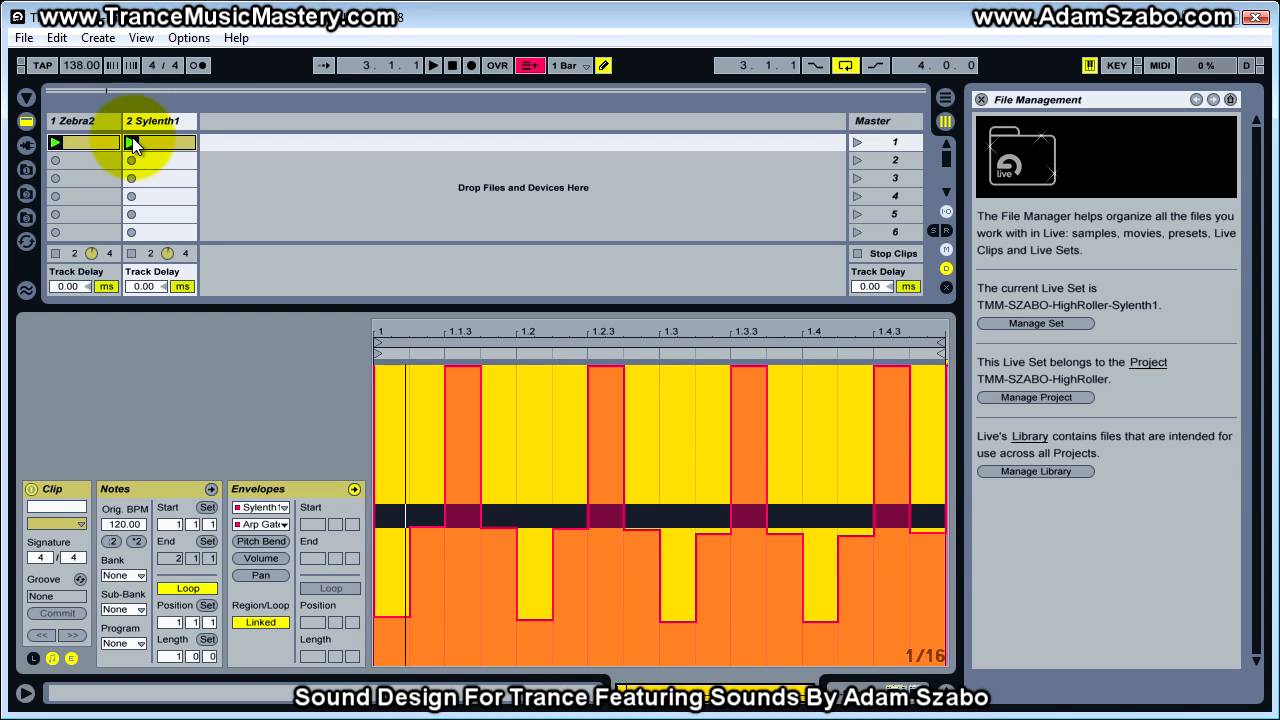
Play the Sylenth1 clip and raise the lower Arp Gate envelope steps above the midline, keeping each beat's first sixteenth lowest
click(132, 140)
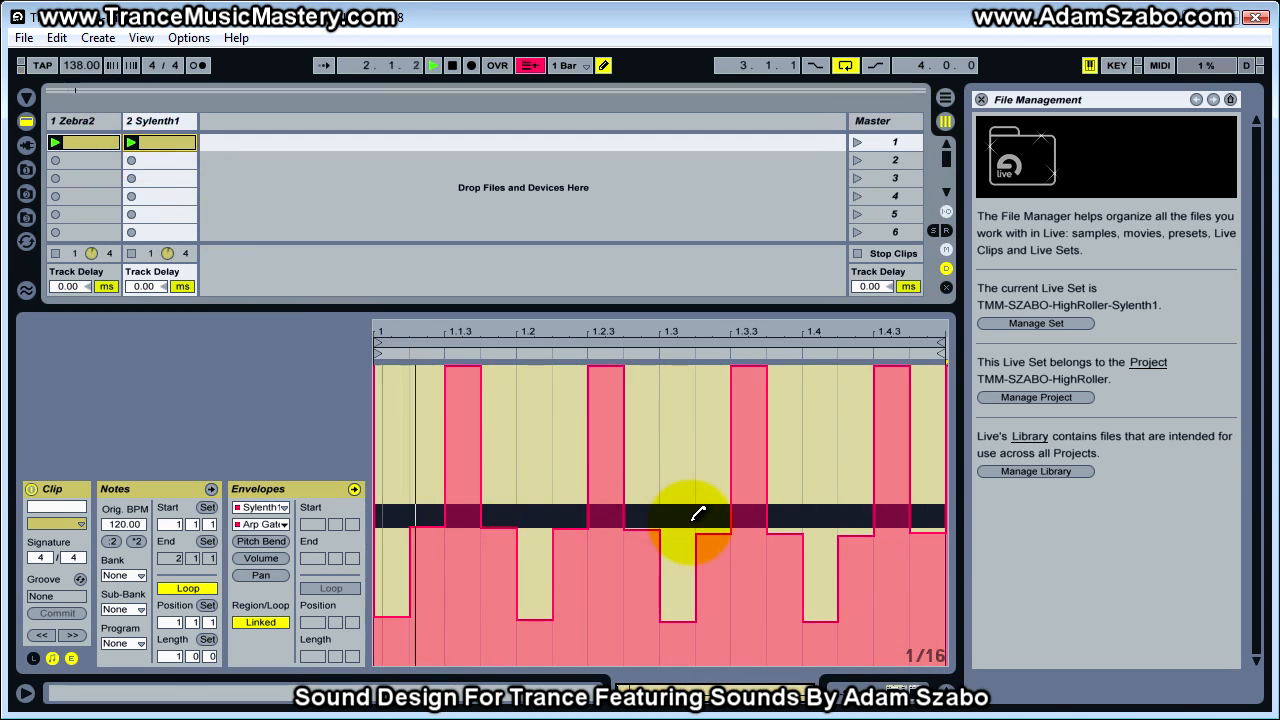
mouse_move(397, 585)
mouse_down()
mouse_move(409, 467)
mouse_move(426, 476)
mouse_move(410, 457)
mouse_move(371, 471)
mouse_up()
drag(500, 527, 508, 420)
mouse_move(534, 614)
mouse_down()
mouse_move(551, 477)
mouse_move(591, 508)
mouse_move(586, 422)
mouse_move(651, 514)
mouse_move(650, 420)
mouse_move(691, 591)
mouse_move(686, 480)
mouse_move(722, 521)
mouse_move(729, 423)
mouse_move(793, 521)
mouse_move(789, 423)
mouse_move(817, 486)
mouse_move(826, 604)
mouse_move(838, 482)
mouse_move(851, 509)
mouse_move(872, 410)
mouse_move(886, 463)
mouse_move(929, 516)
mouse_move(920, 418)
mouse_up()
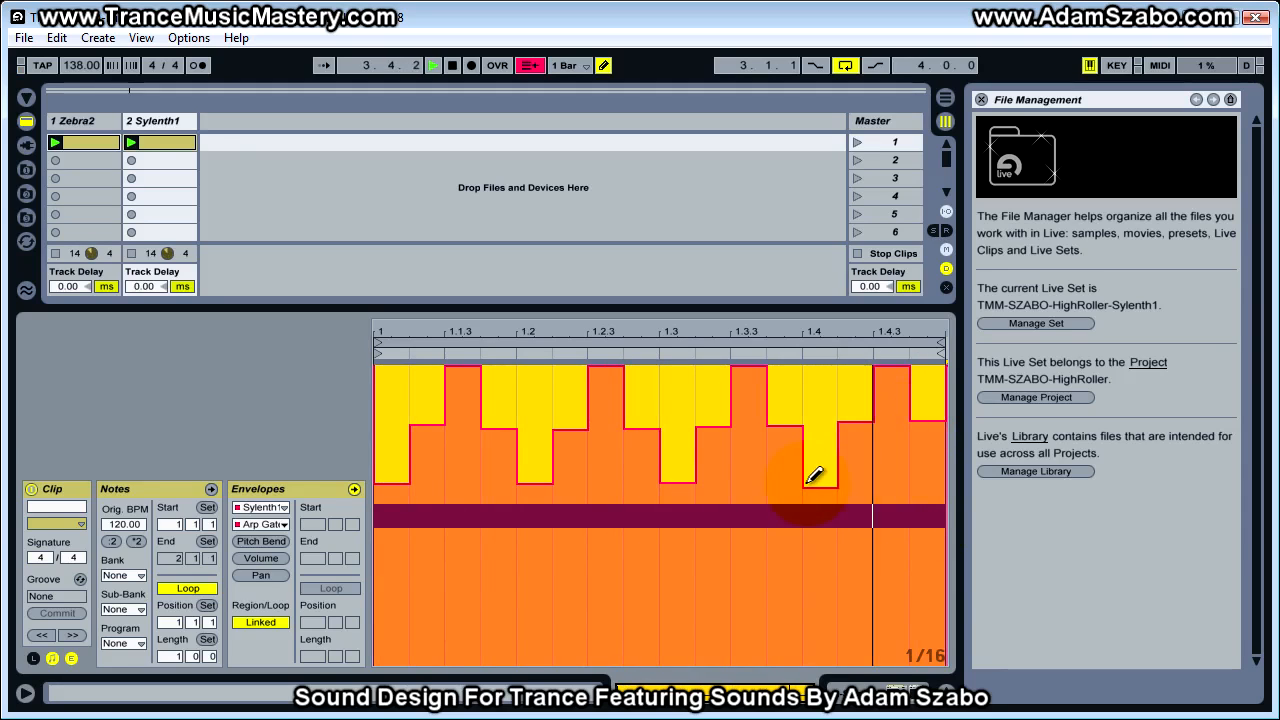
key(space)
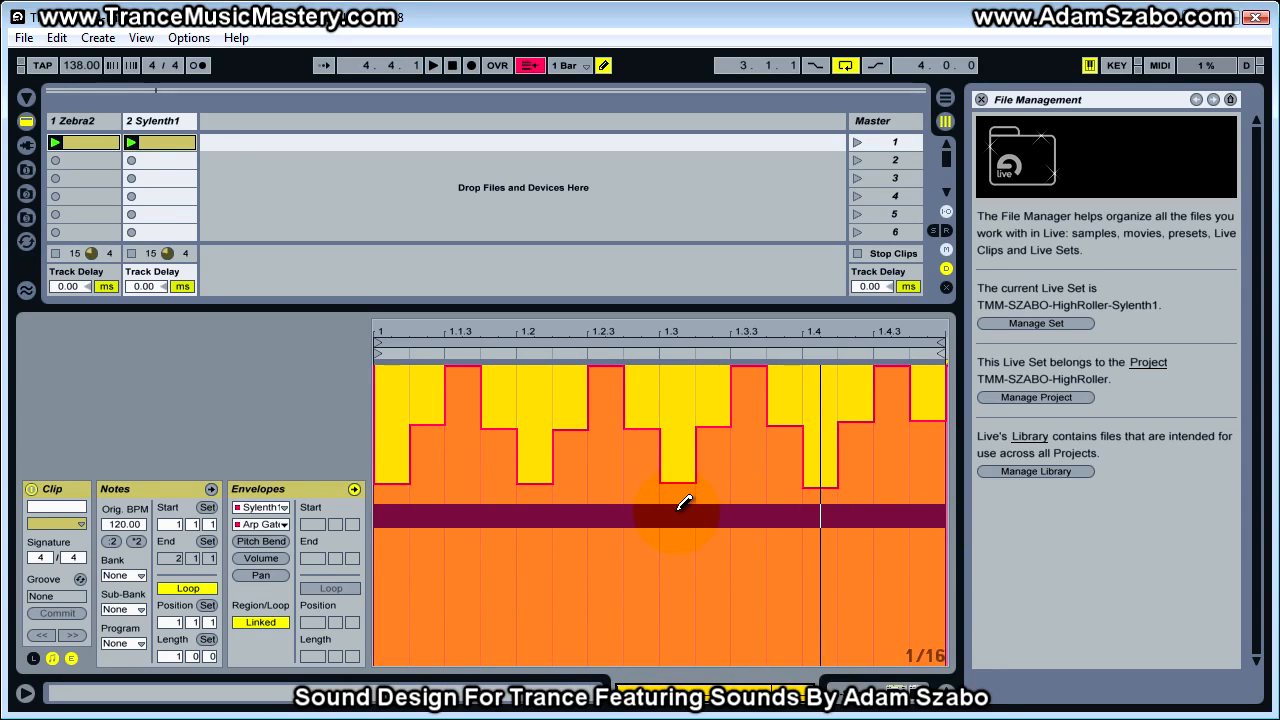
Bring the Zebra2 window into view and check the gate values of its first three arpeggiator steps
drag(1279, 215, 944, 233)
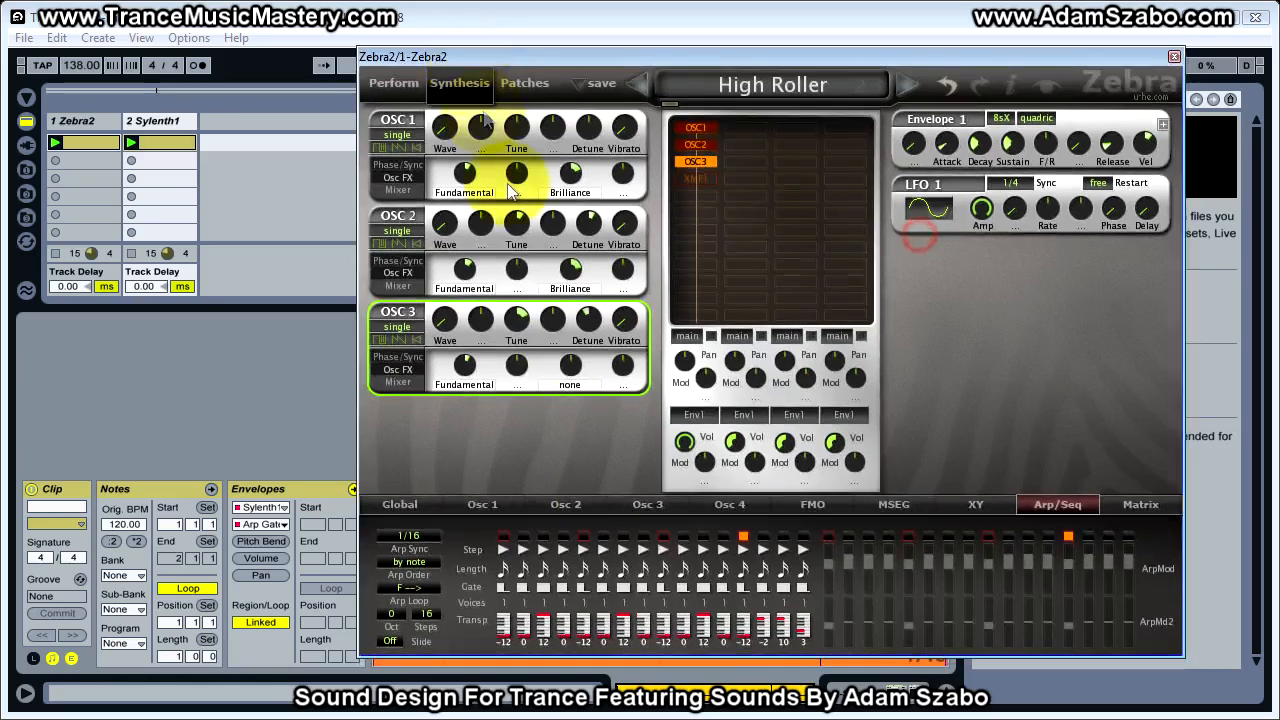
click(502, 587)
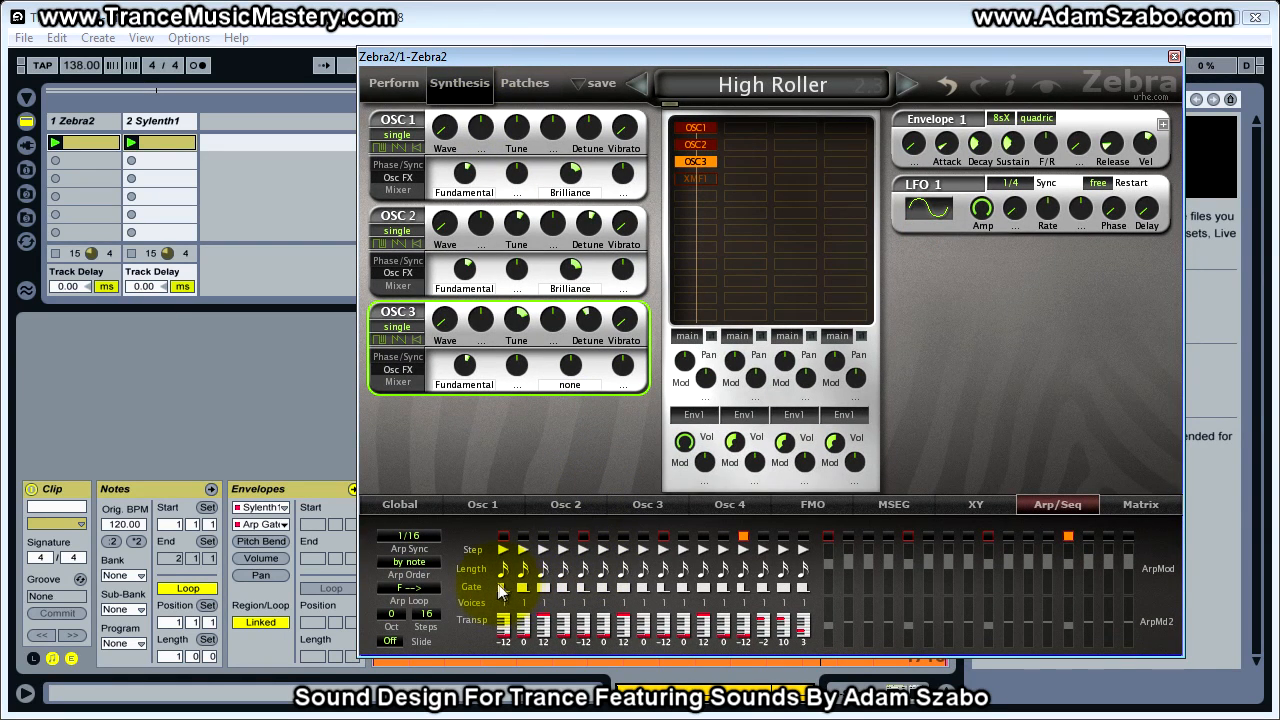
click(503, 588)
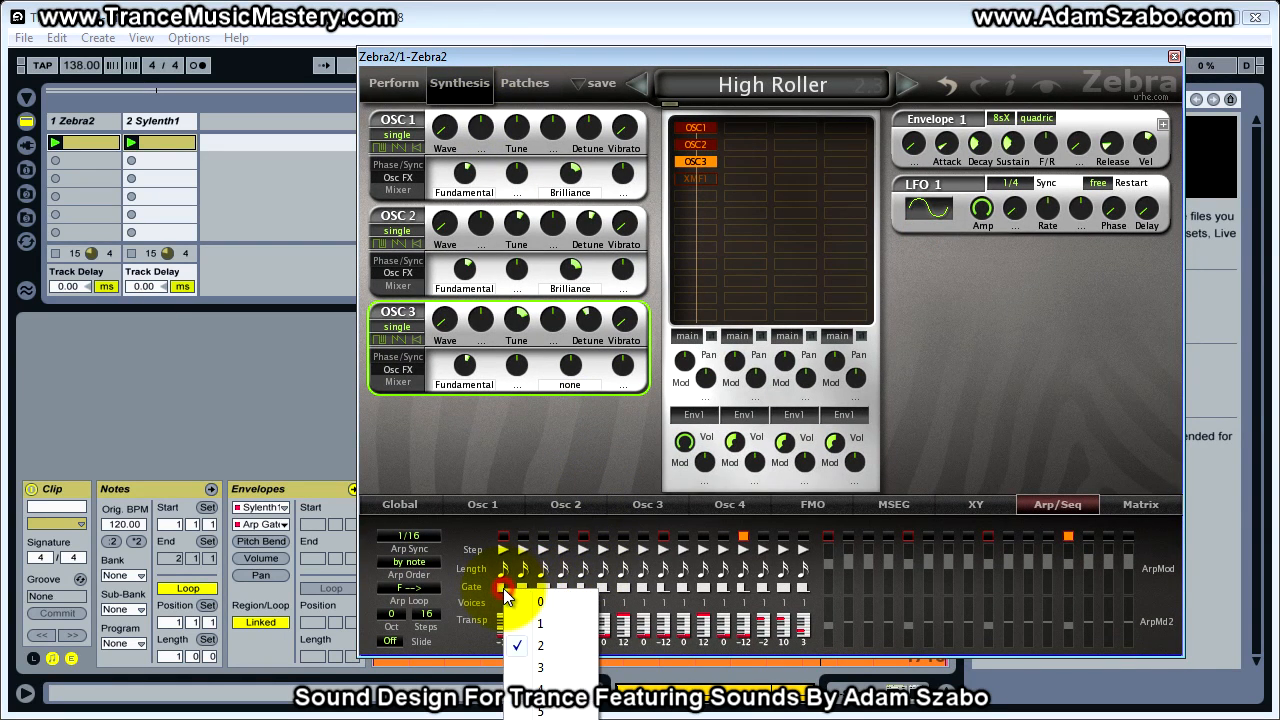
click(521, 588)
click(474, 588)
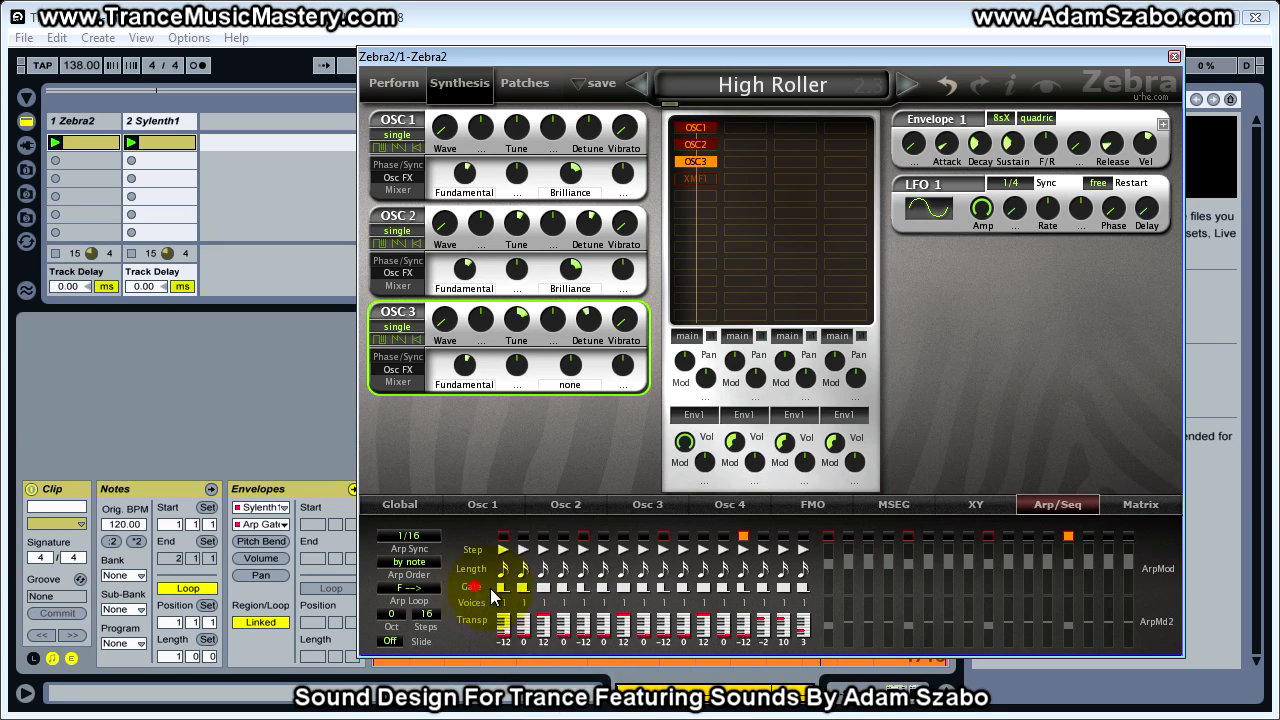
click(548, 587)
click(484, 587)
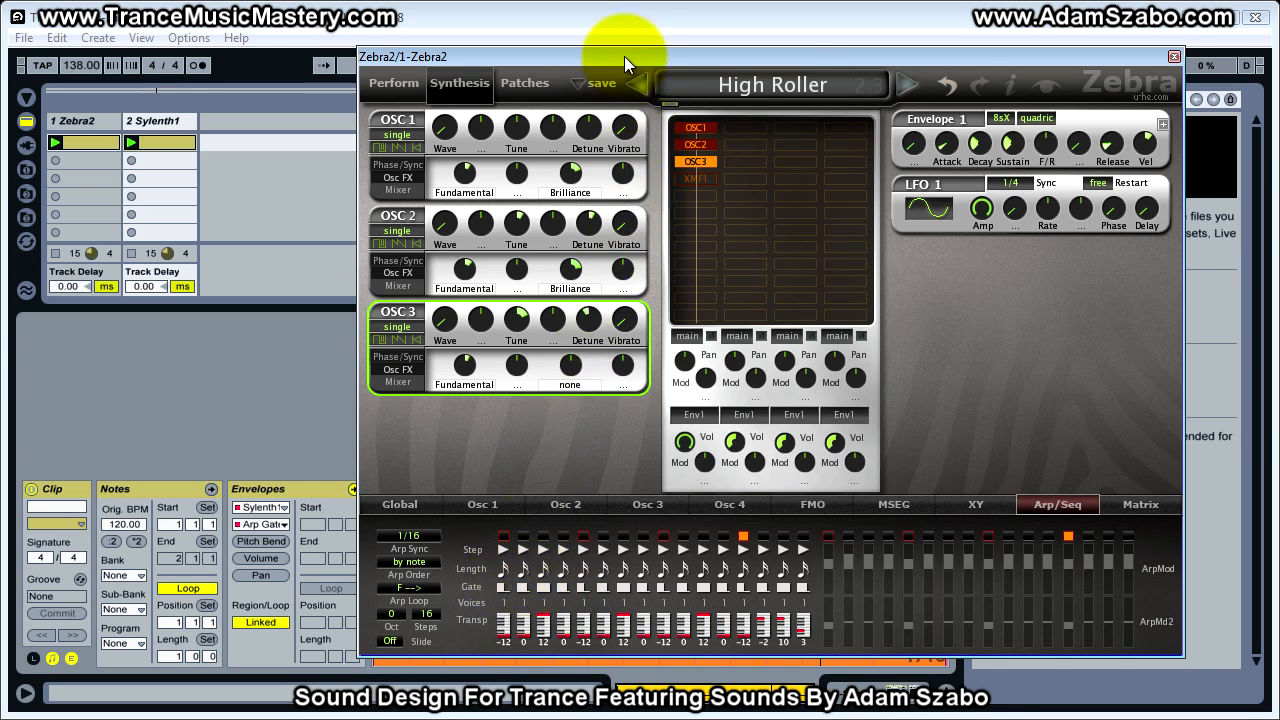
Move the Zebra2 window aside, fine-tune individual steps of the Arp Gate envelope and hide the clip view to expose the mixer
key(ctrl+alt+p)
click(406, 490)
drag(505, 433, 508, 424)
click(689, 481)
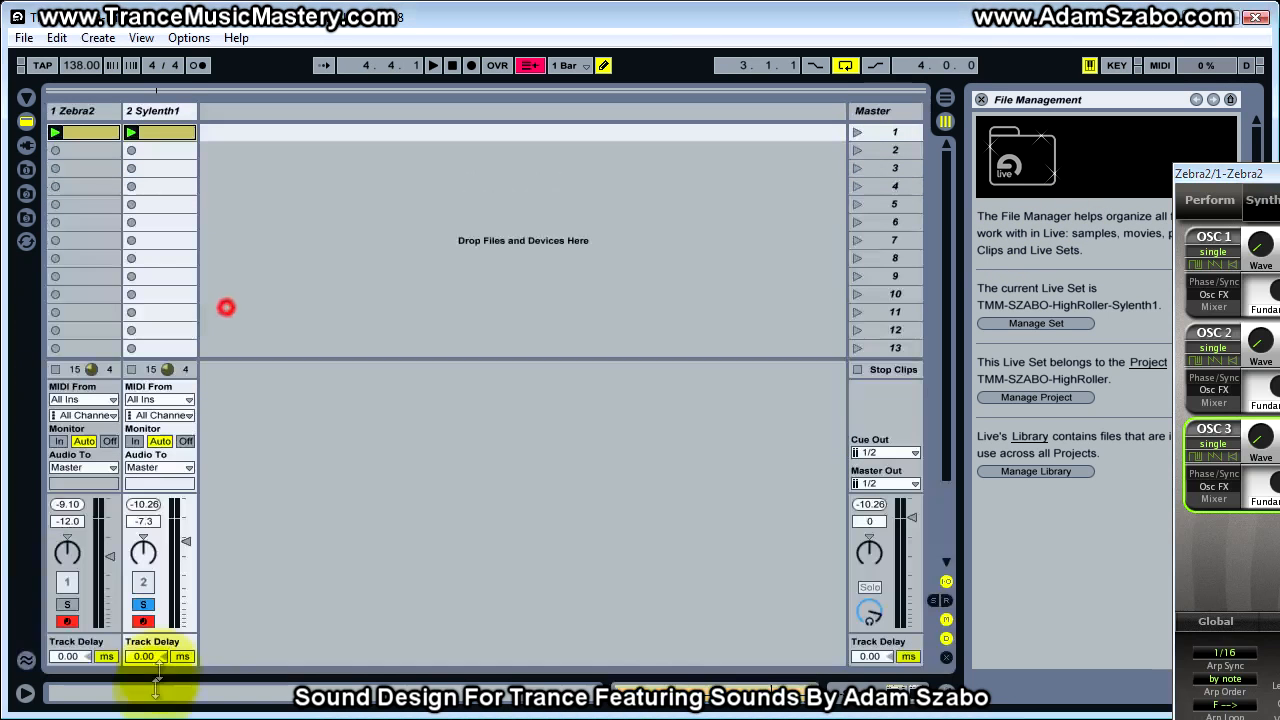
Compare the two synths during playback by soloing Zebra2 and Sylenth1 alternately, ending on Sylenth1 and stopping playback
key(space)
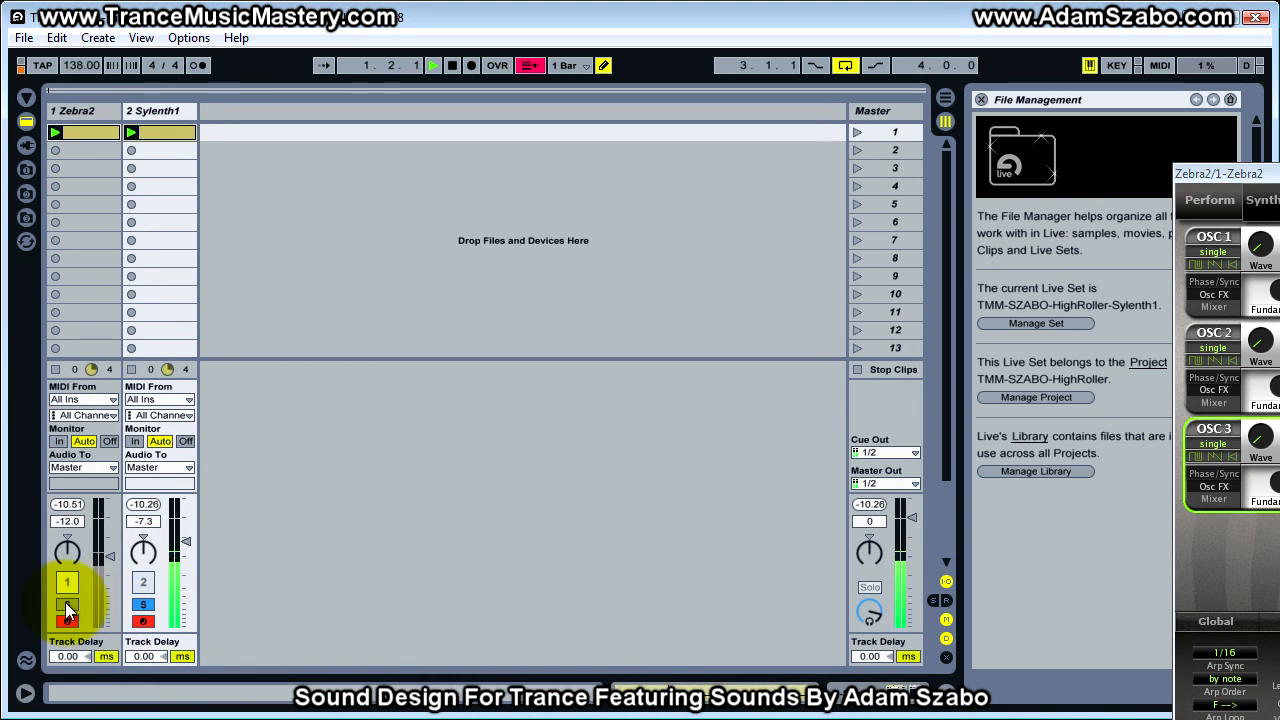
click(66, 604)
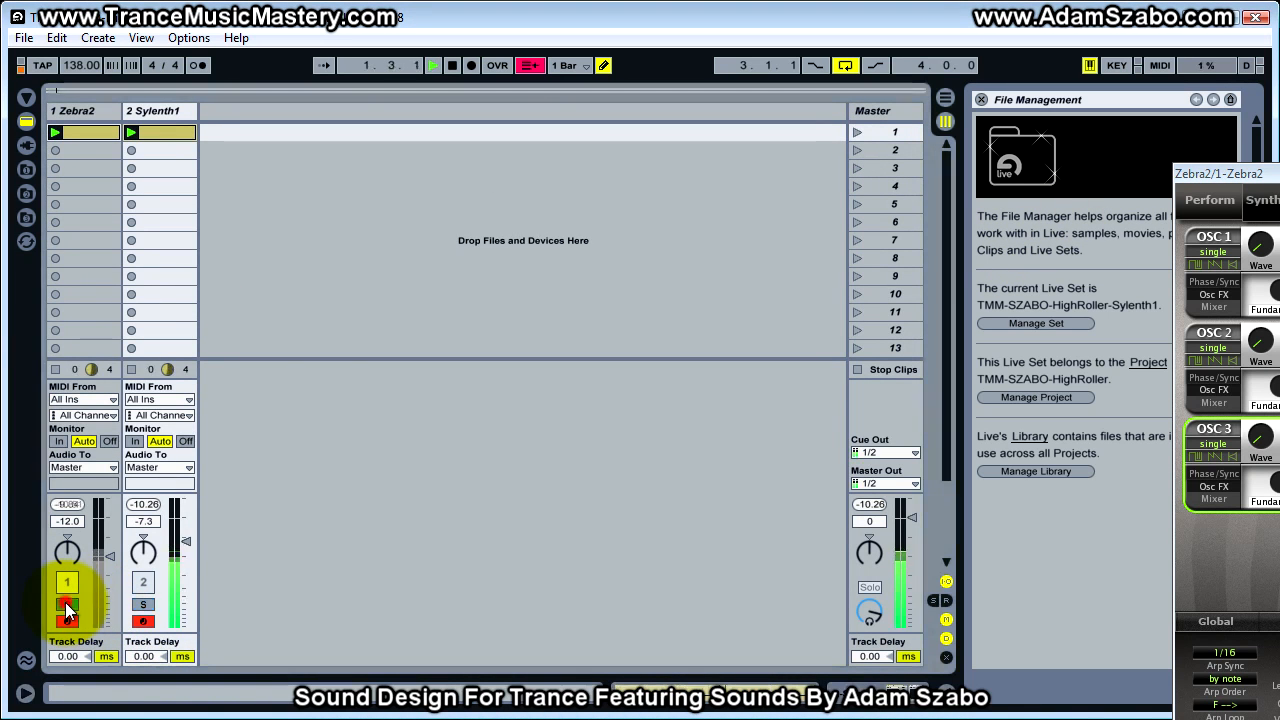
click(147, 607)
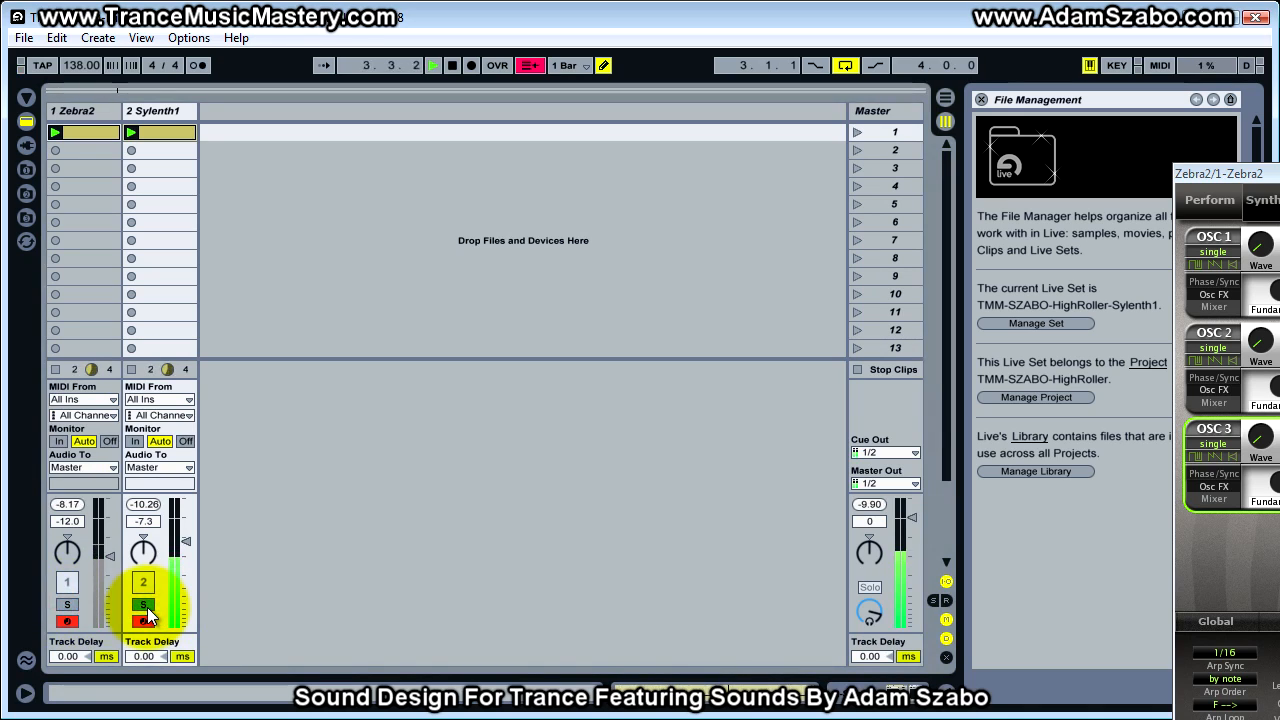
click(67, 605)
click(143, 605)
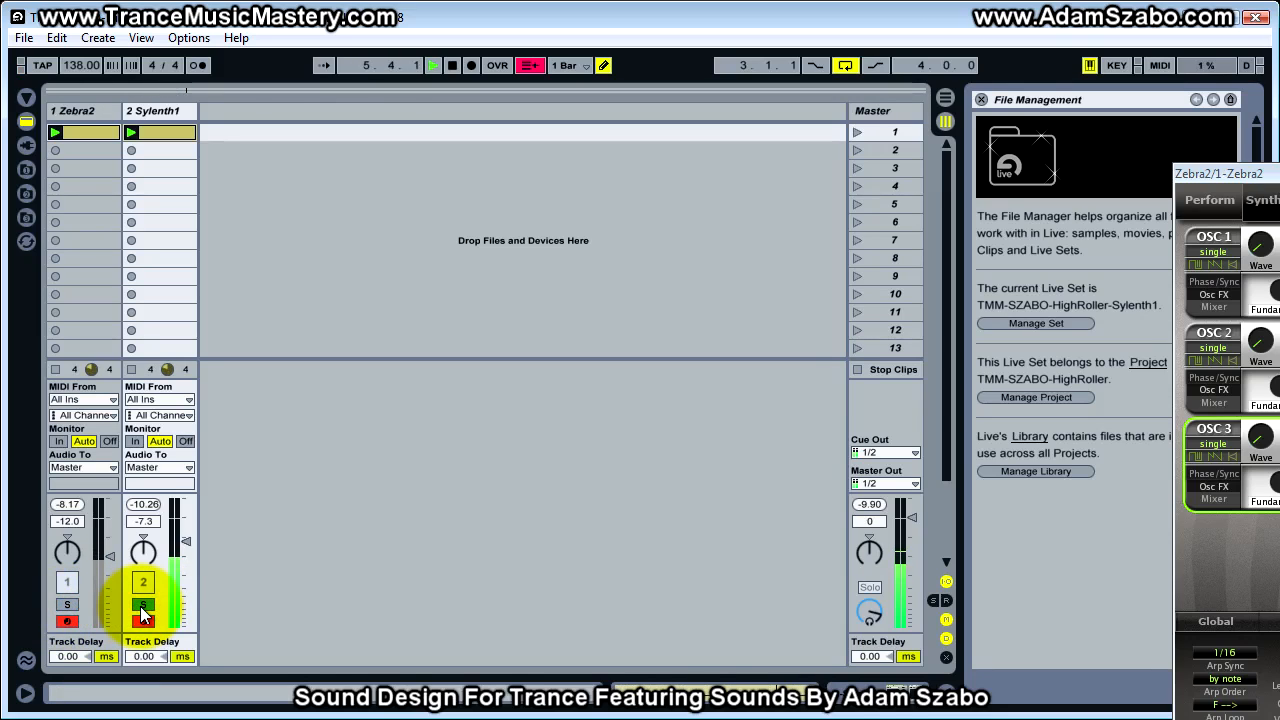
key(space)
Set the Amp Env A release in Sylenth1's Part A to 1.77 during playback and compare it with the soloed Zebra2 track
drag(1279, 80, 779, 92)
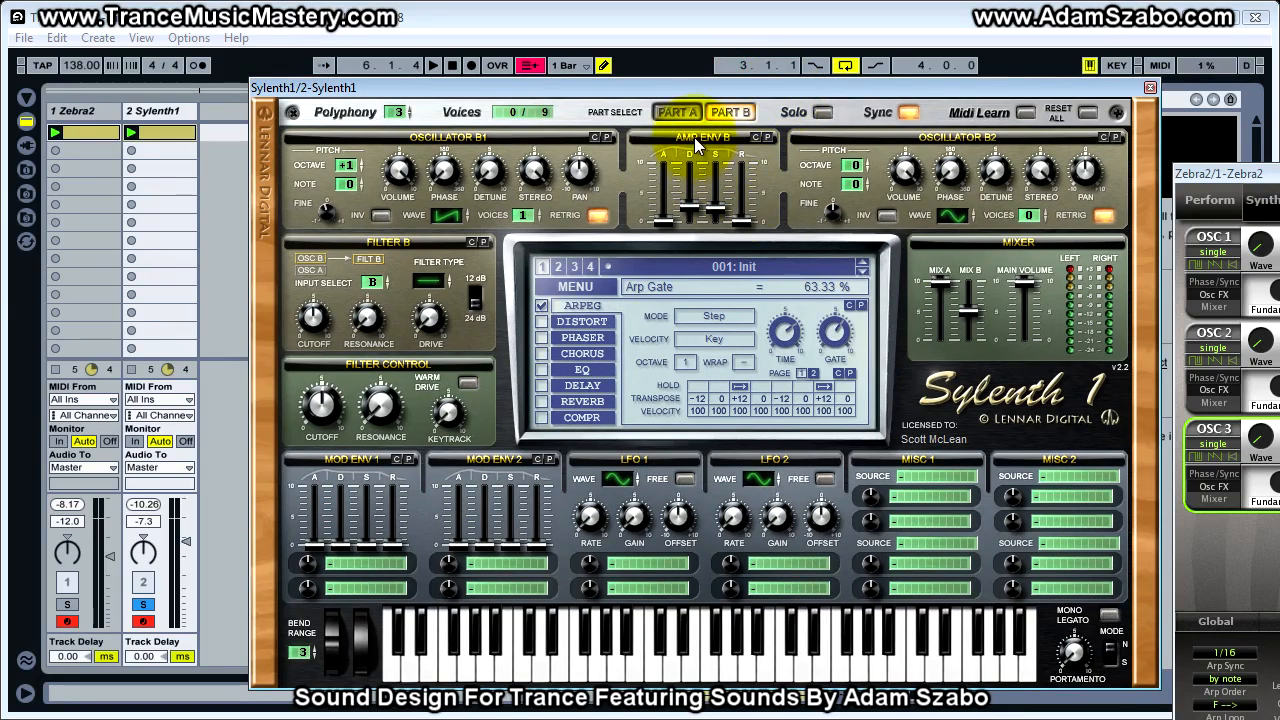
click(684, 113)
key(space)
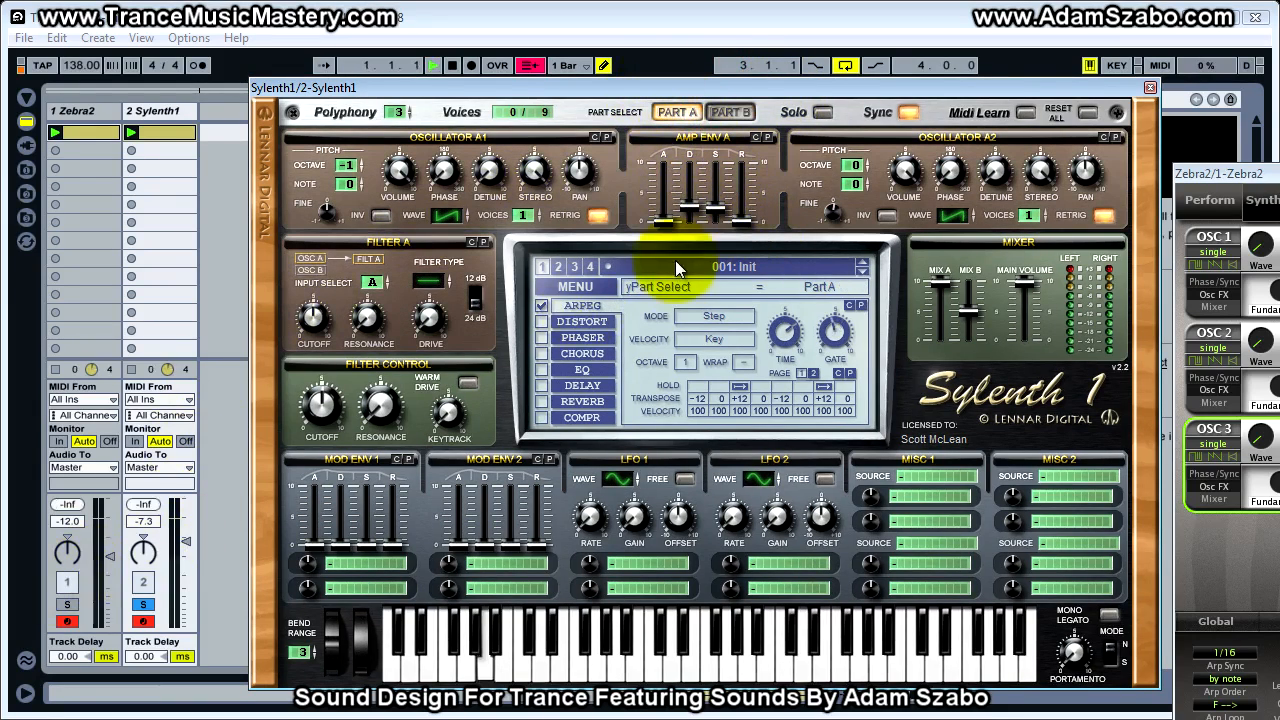
drag(748, 214, 748, 202)
click(67, 604)
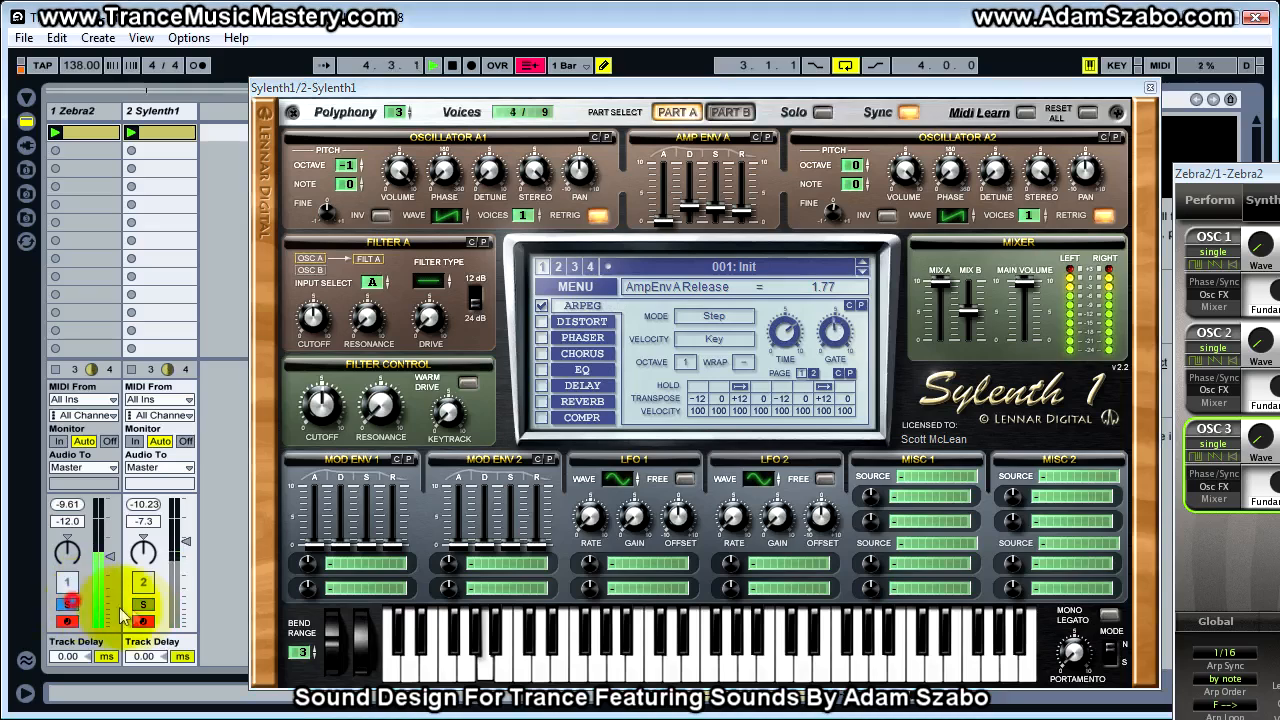
click(143, 606)
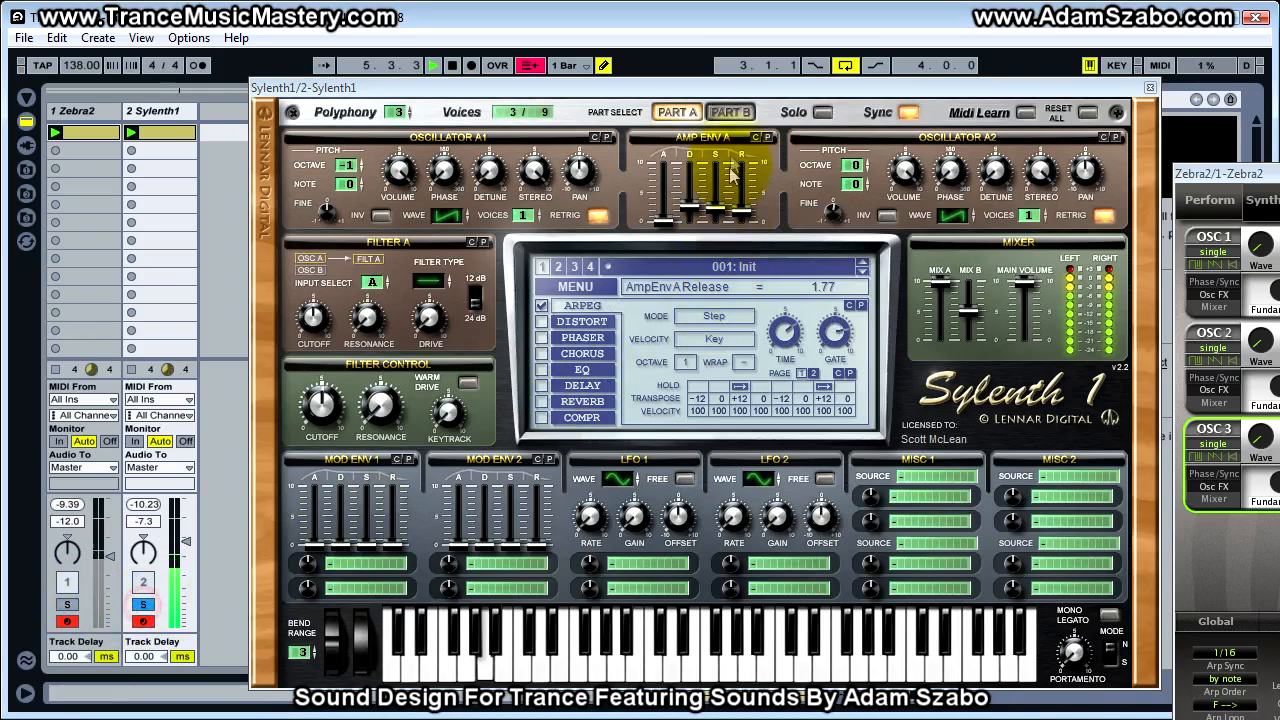
Raise the Amp Env B release in Sylenth1's Part B and return to Part A
click(730, 112)
drag(741, 228, 727, 165)
click(690, 113)
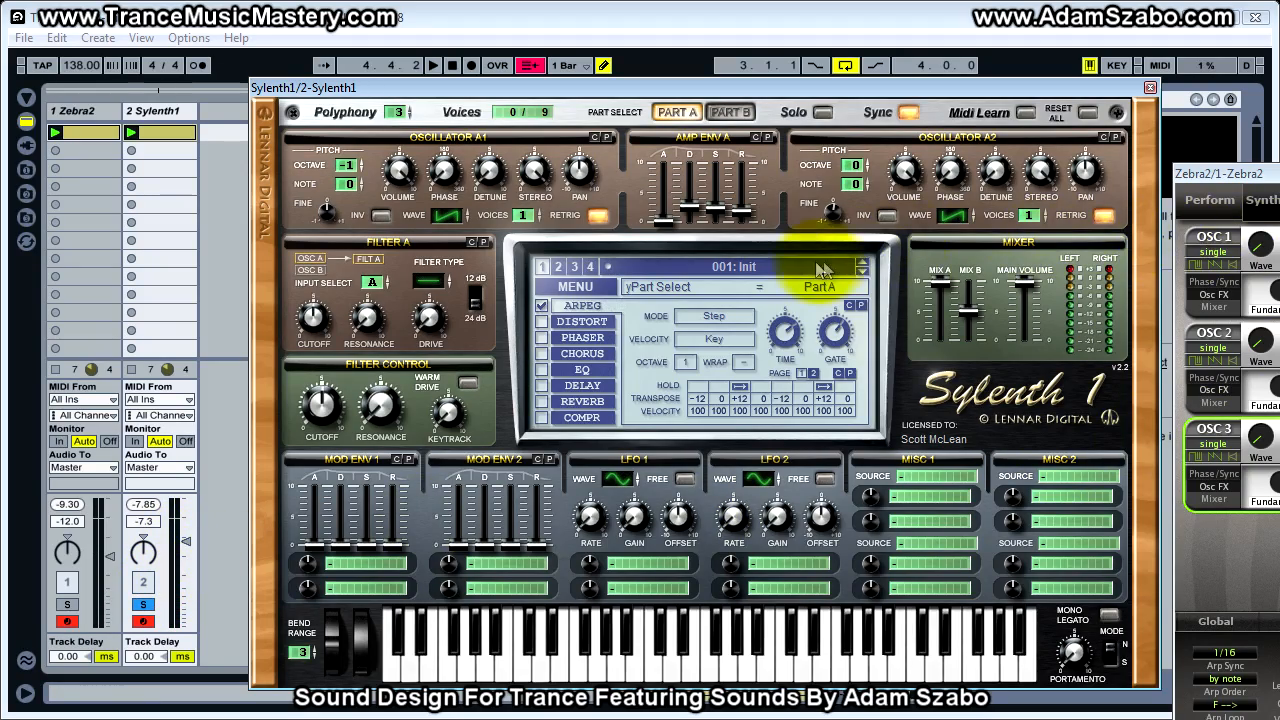
Bring Zebra2 into view, open the Sylenth1 clip's details and display Zebra2's Global settings
drag(1258, 165, 472, 64)
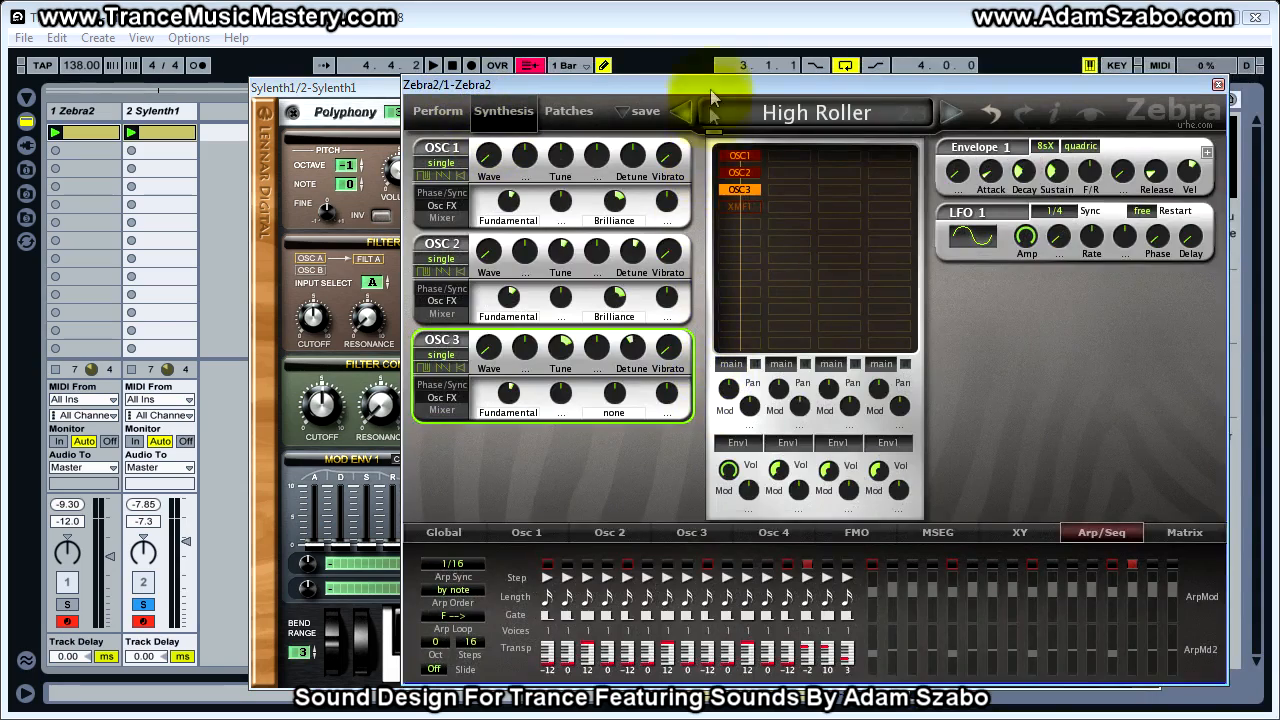
click(157, 133)
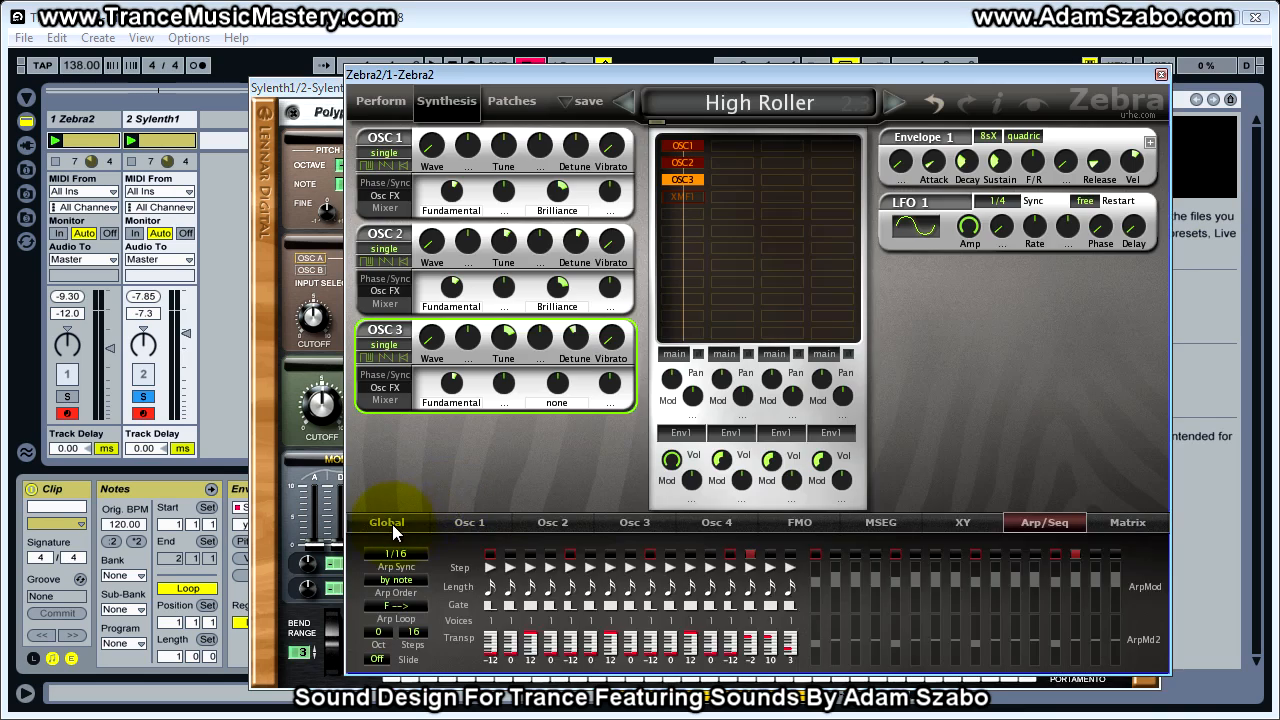
click(388, 524)
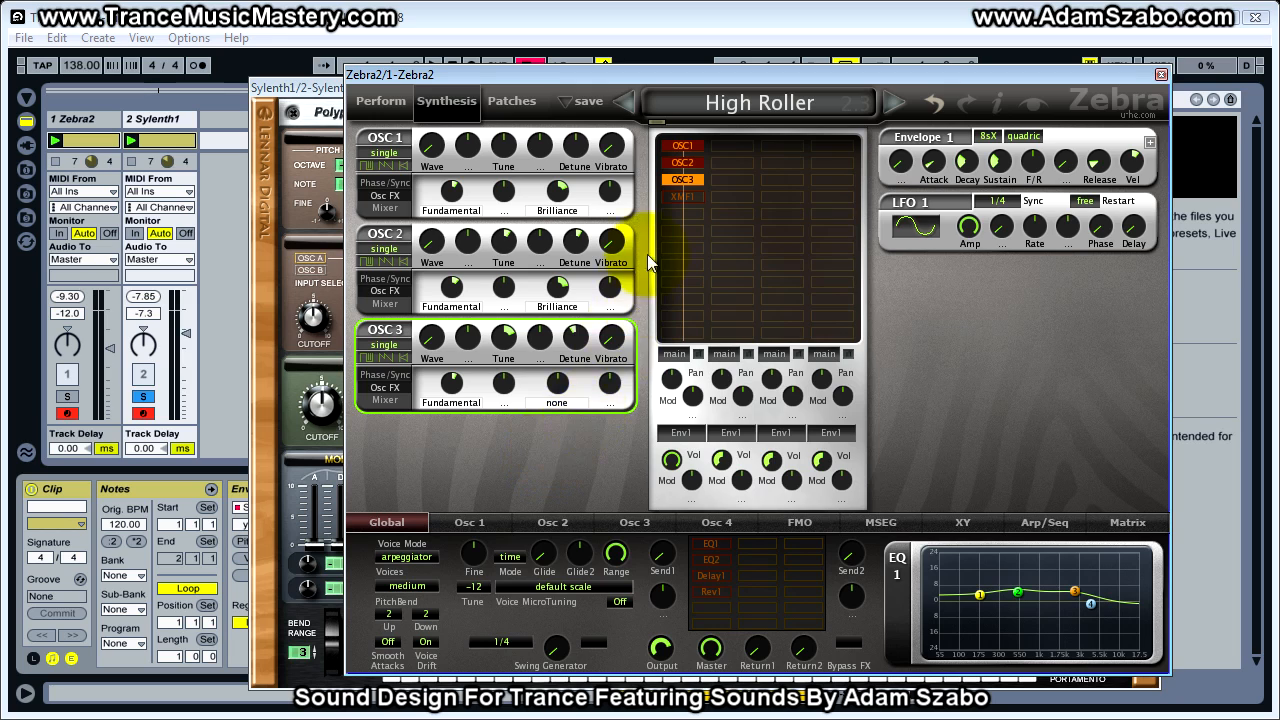
Turn on Zebra2's XMF1 filter, audition the patch with and without it, and solo Sylenth1 with its window in front
click(686, 196)
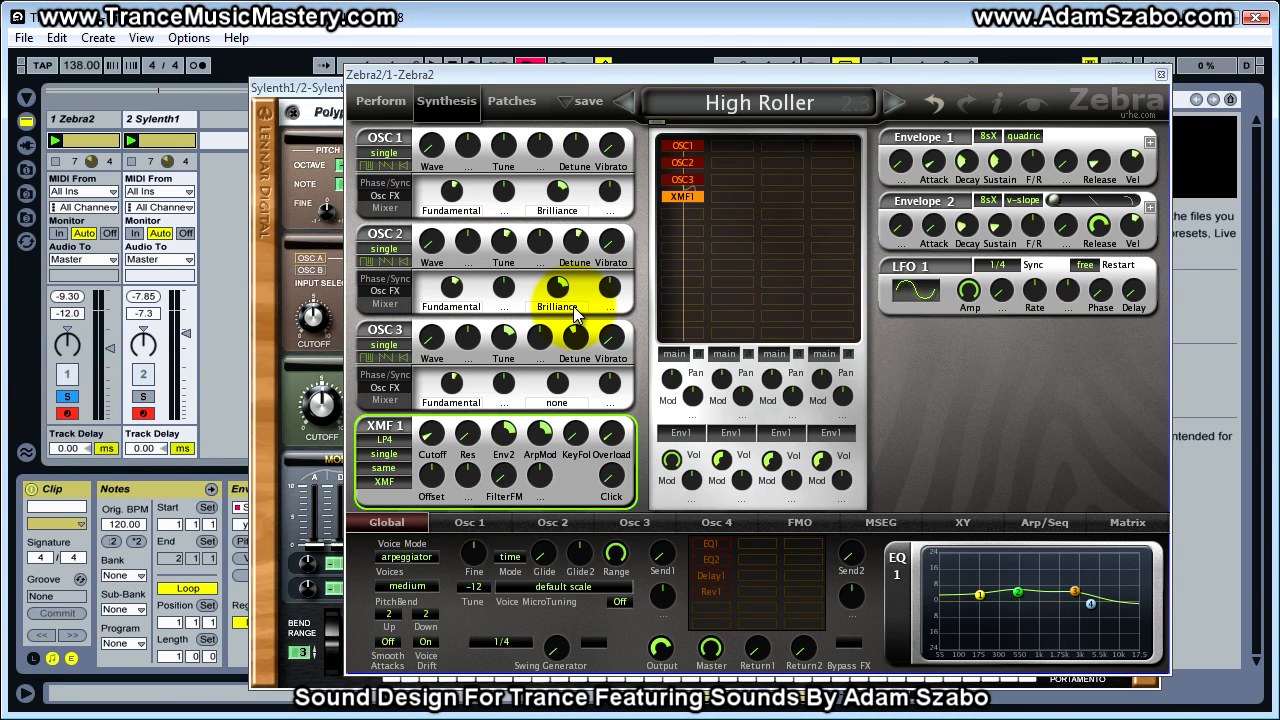
click(688, 197)
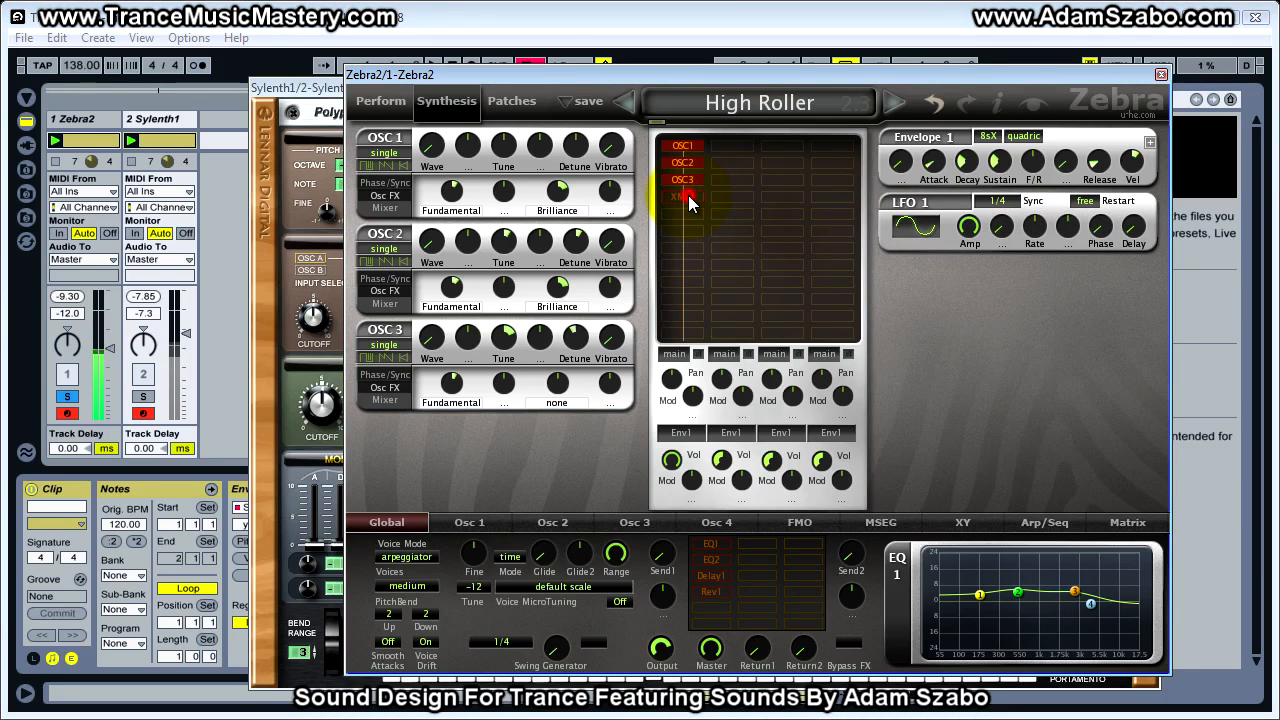
click(688, 197)
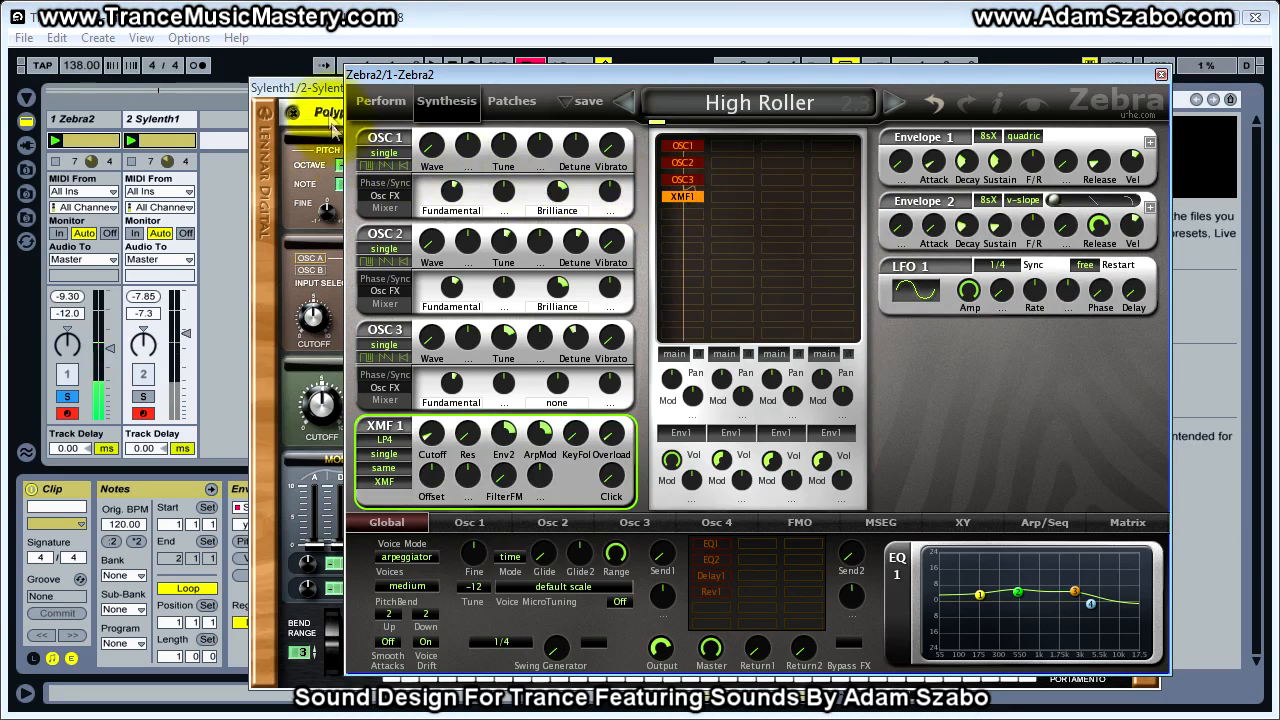
click(142, 398)
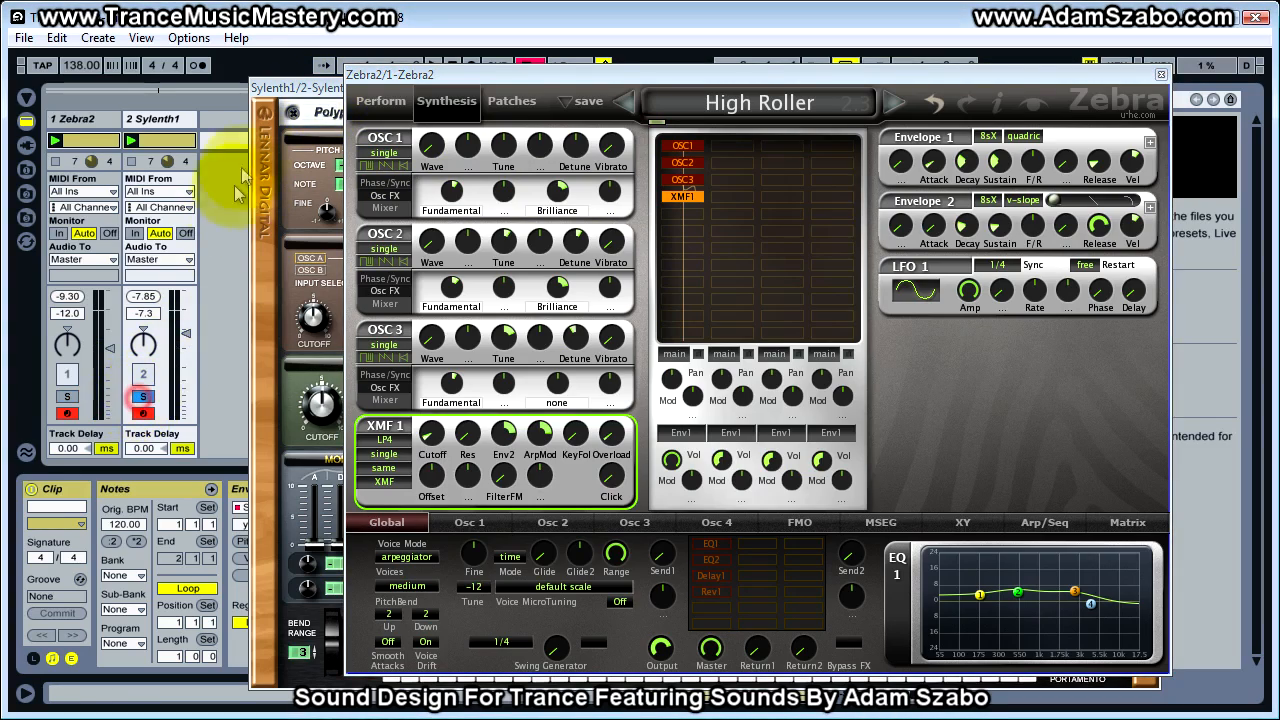
click(290, 92)
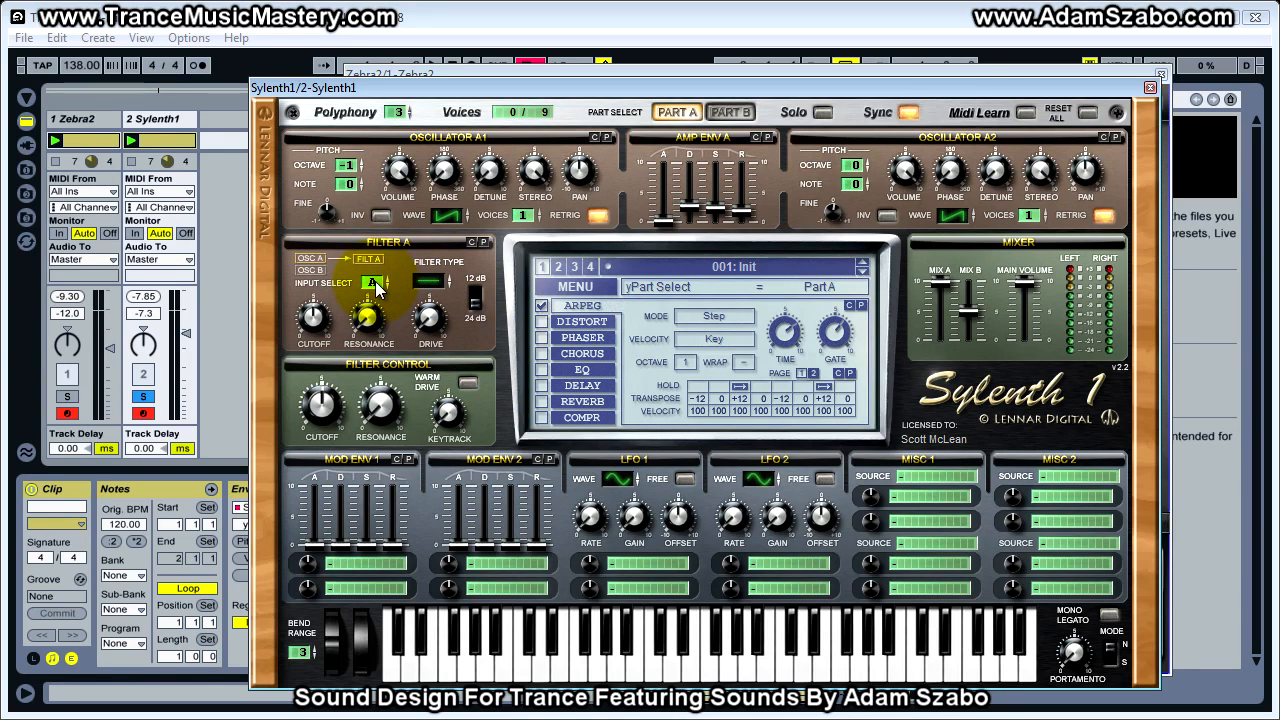
Route both parts through Filter A by setting its input to A+B and Filter B's input to None, and return to Part A
click(730, 112)
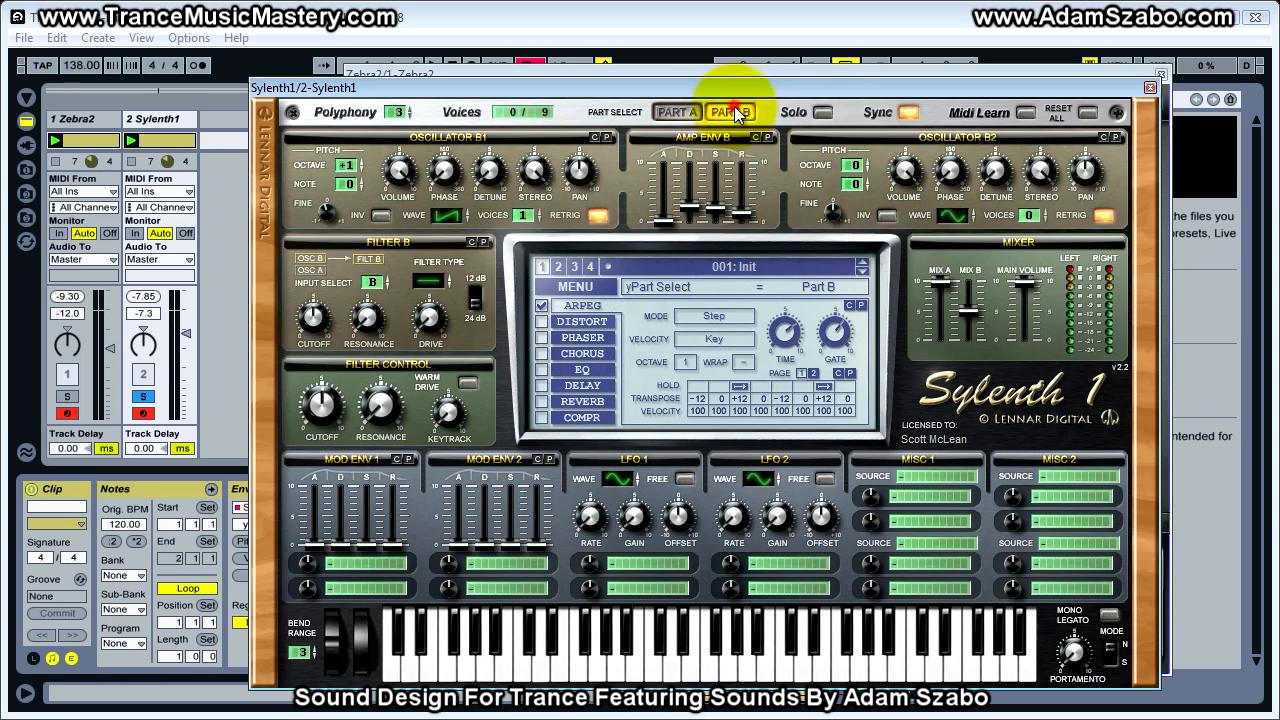
click(677, 112)
click(372, 282)
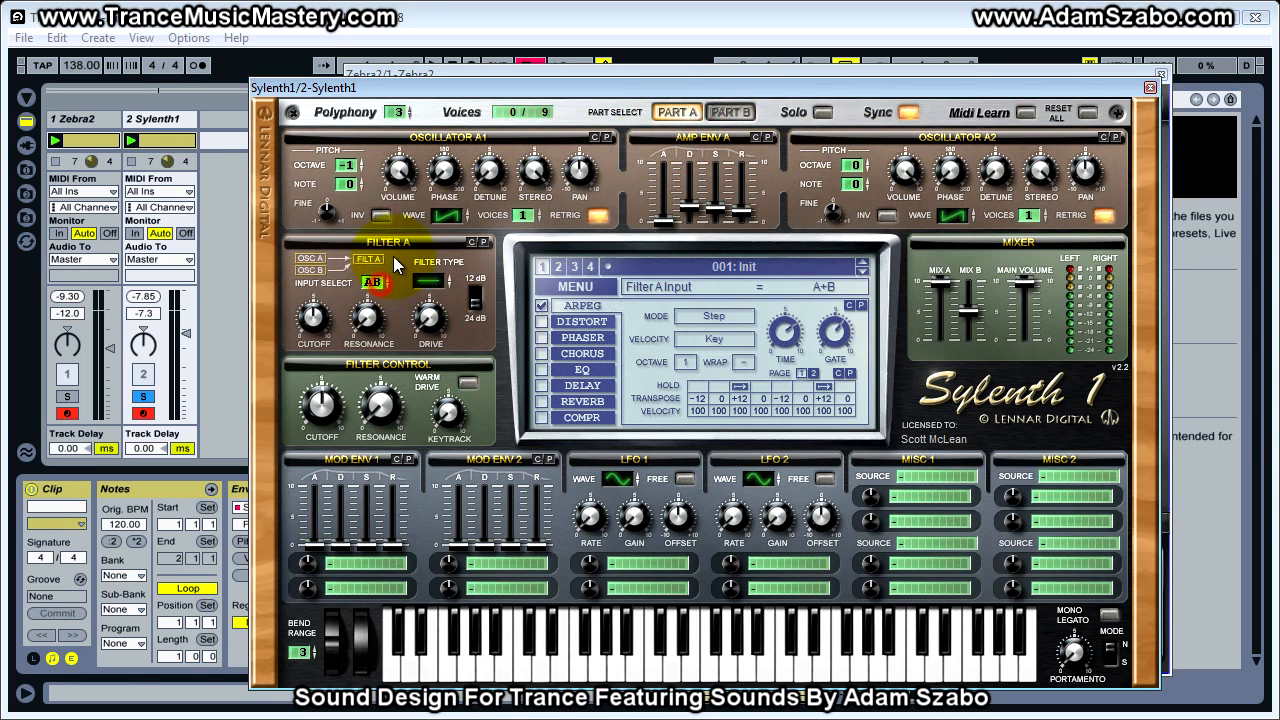
click(730, 112)
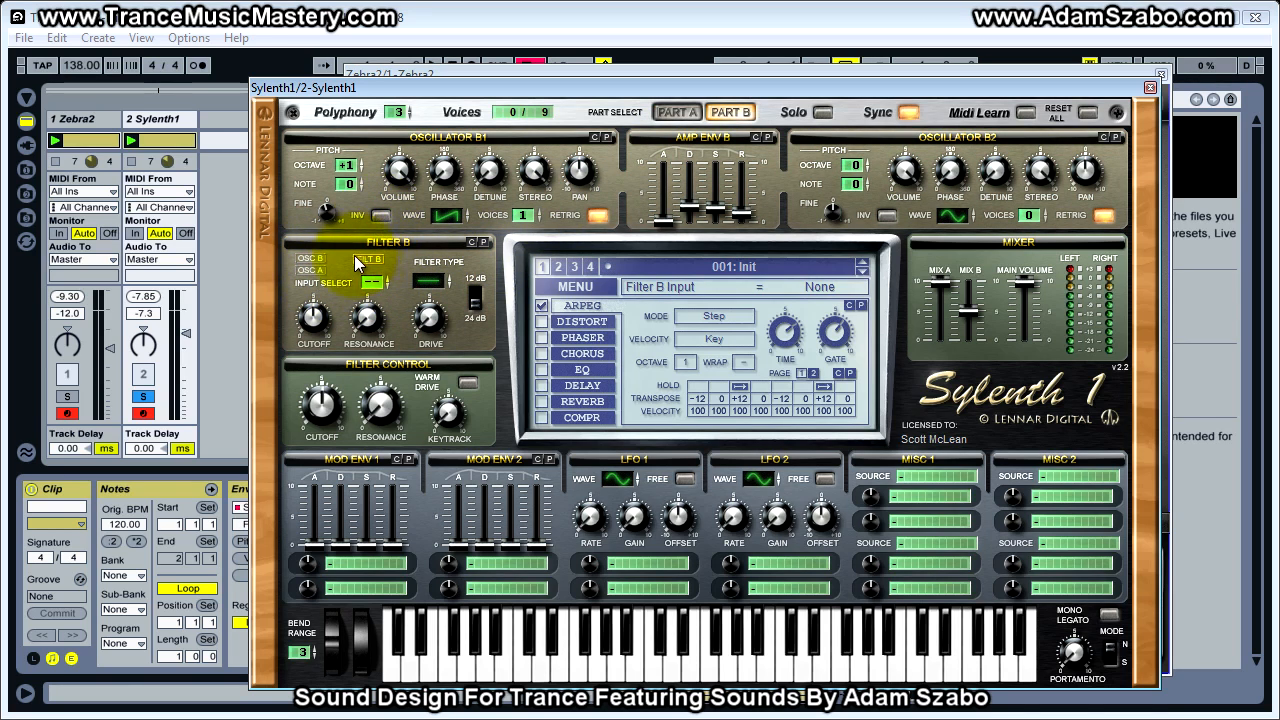
click(675, 112)
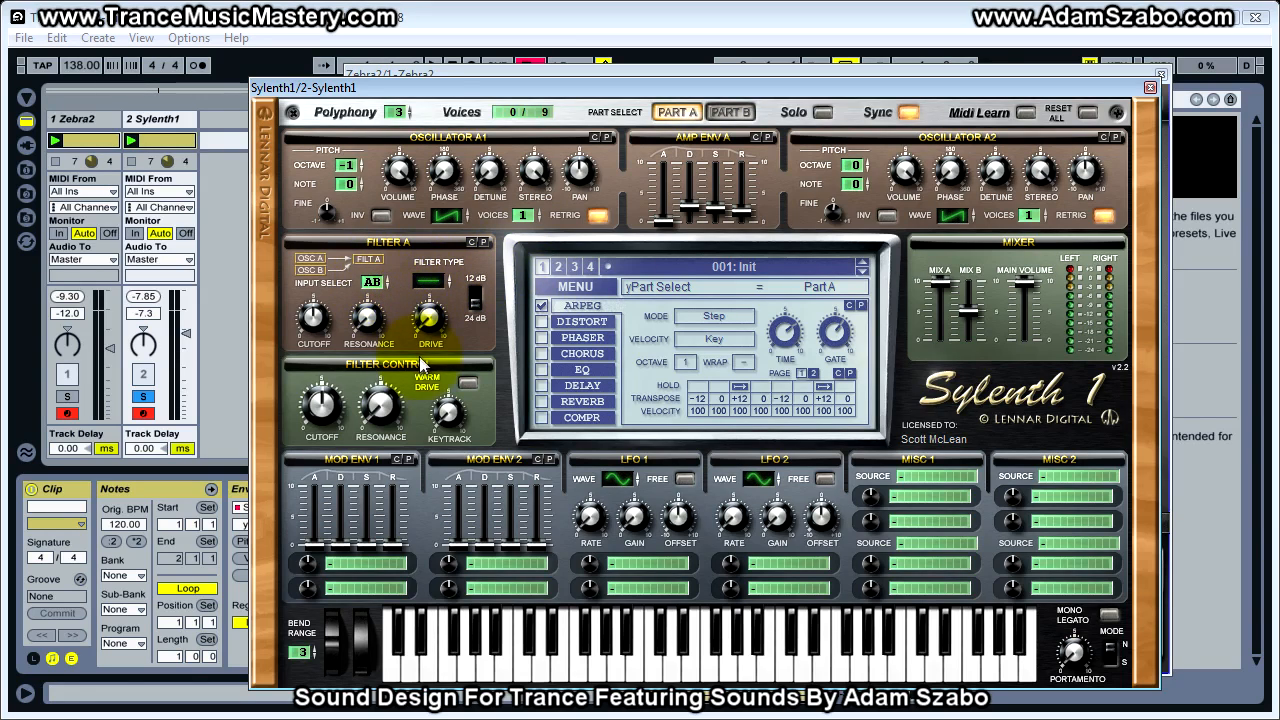
Set Sylenth1's Filter A type to Lowpass and its cutoff to 139.38 Hz, comparing against the soloed Zebra2 track
click(431, 288)
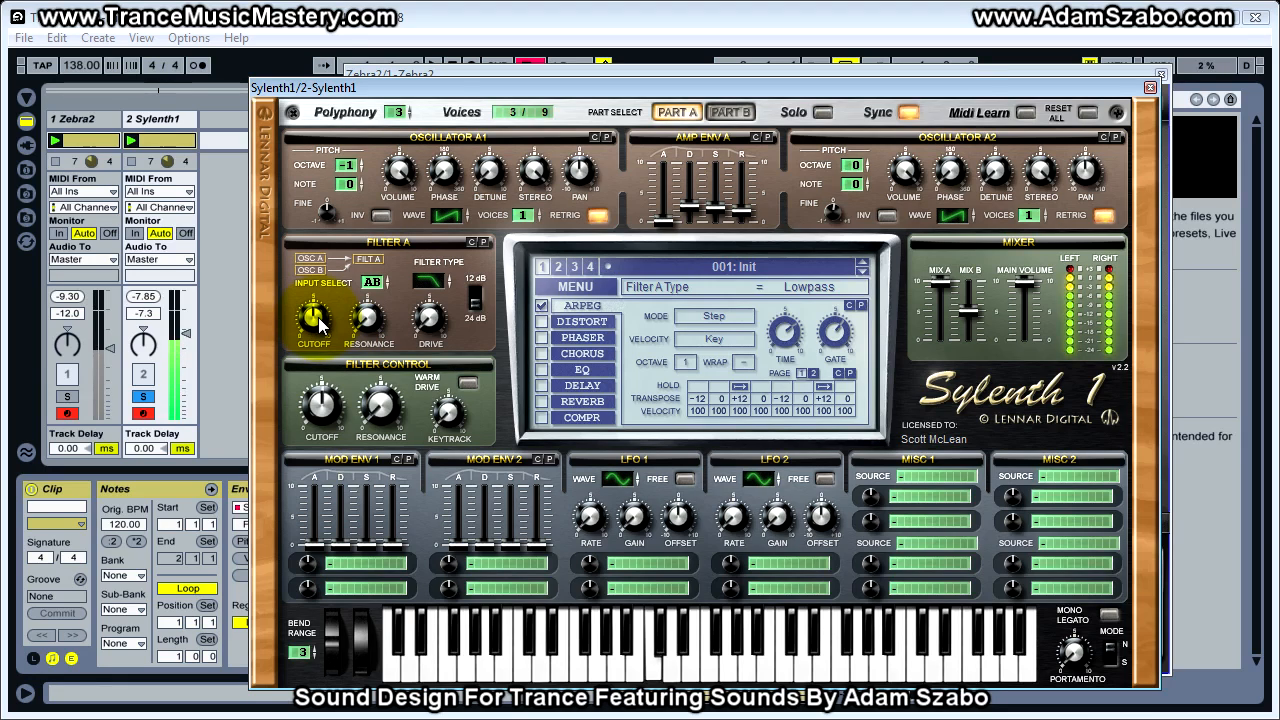
drag(320, 325, 313, 348)
click(67, 396)
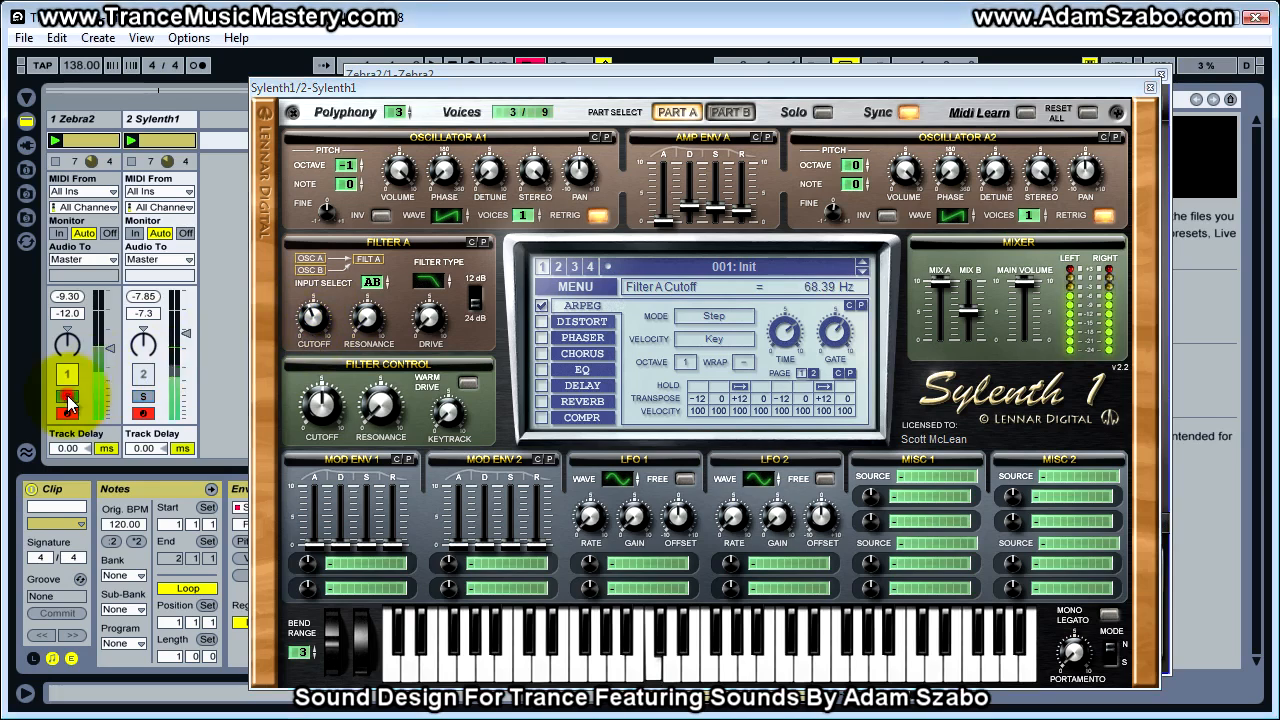
click(143, 396)
drag(314, 324, 314, 317)
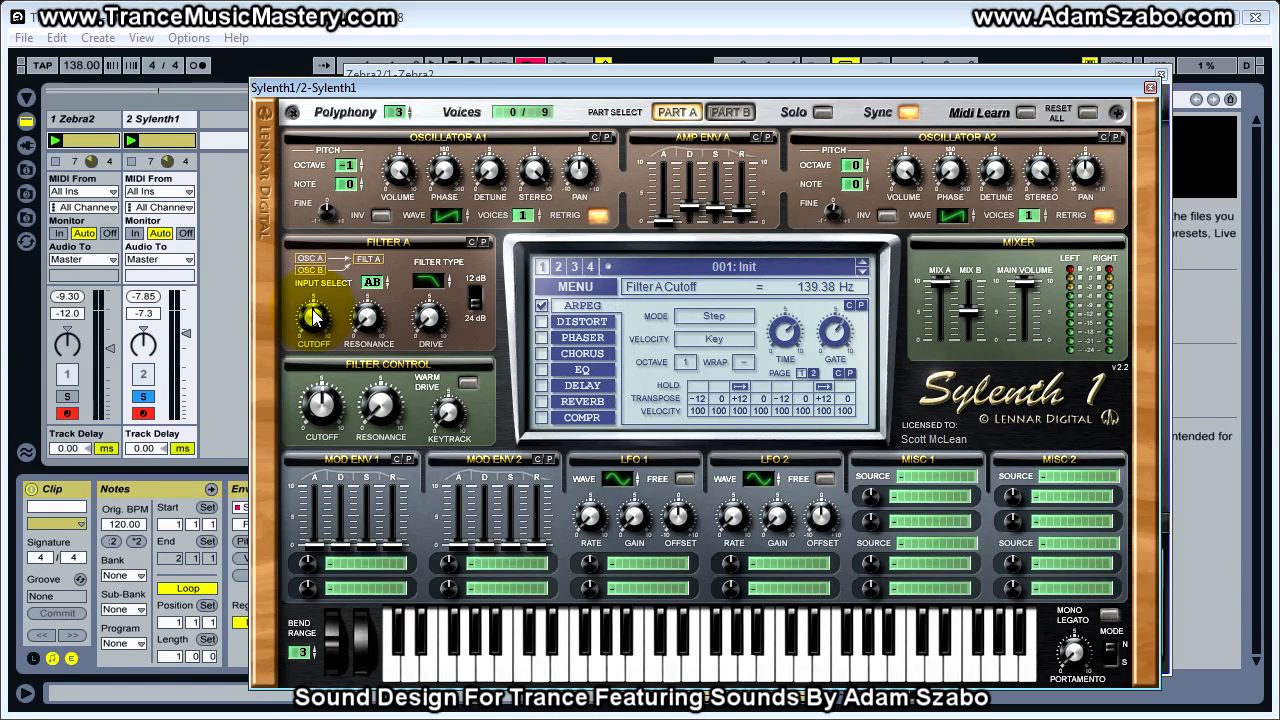
Bring Zebra2 to the front, show its Arp/Seq settings and reset the ArpMod amount on XMF1
click(414, 74)
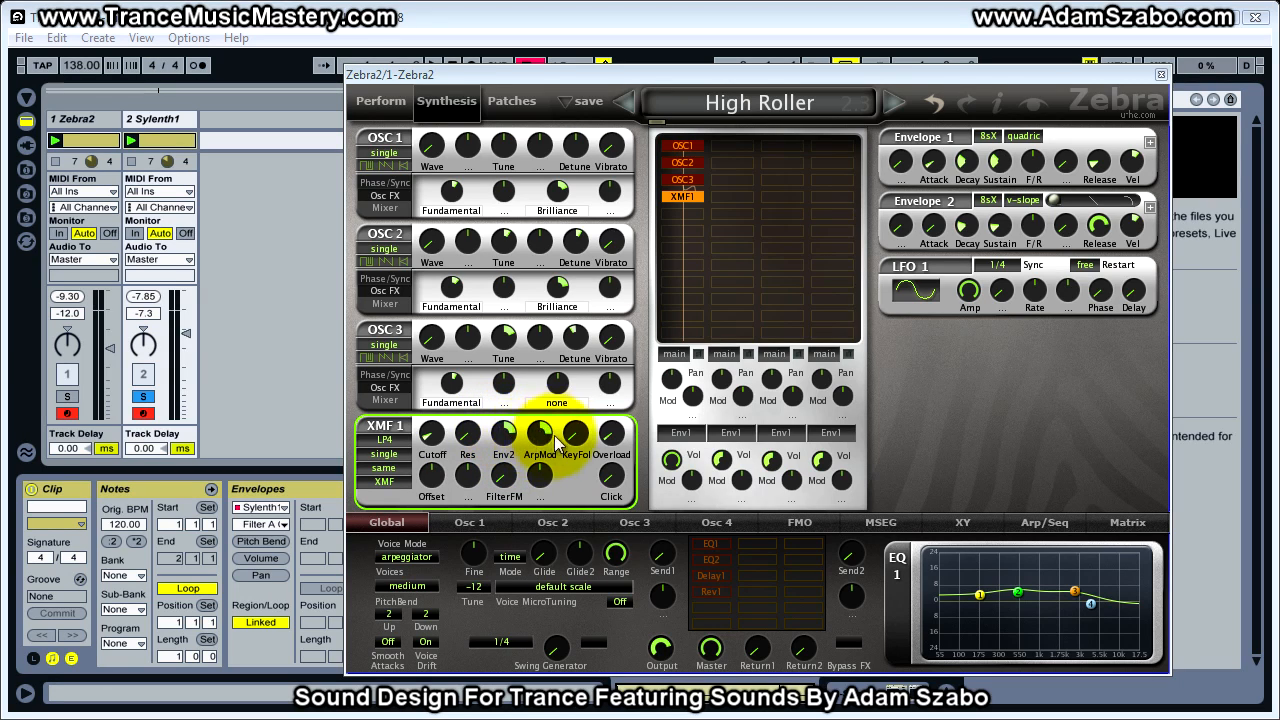
click(1050, 525)
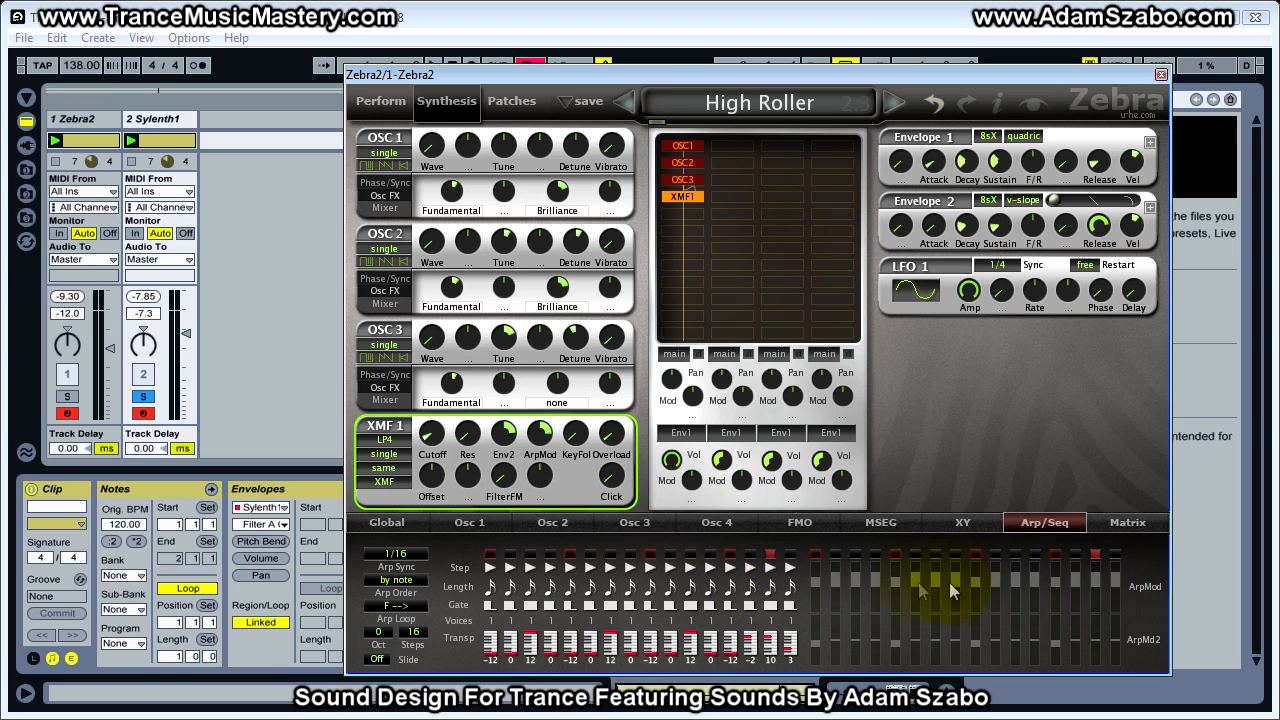
double_click(540, 437)
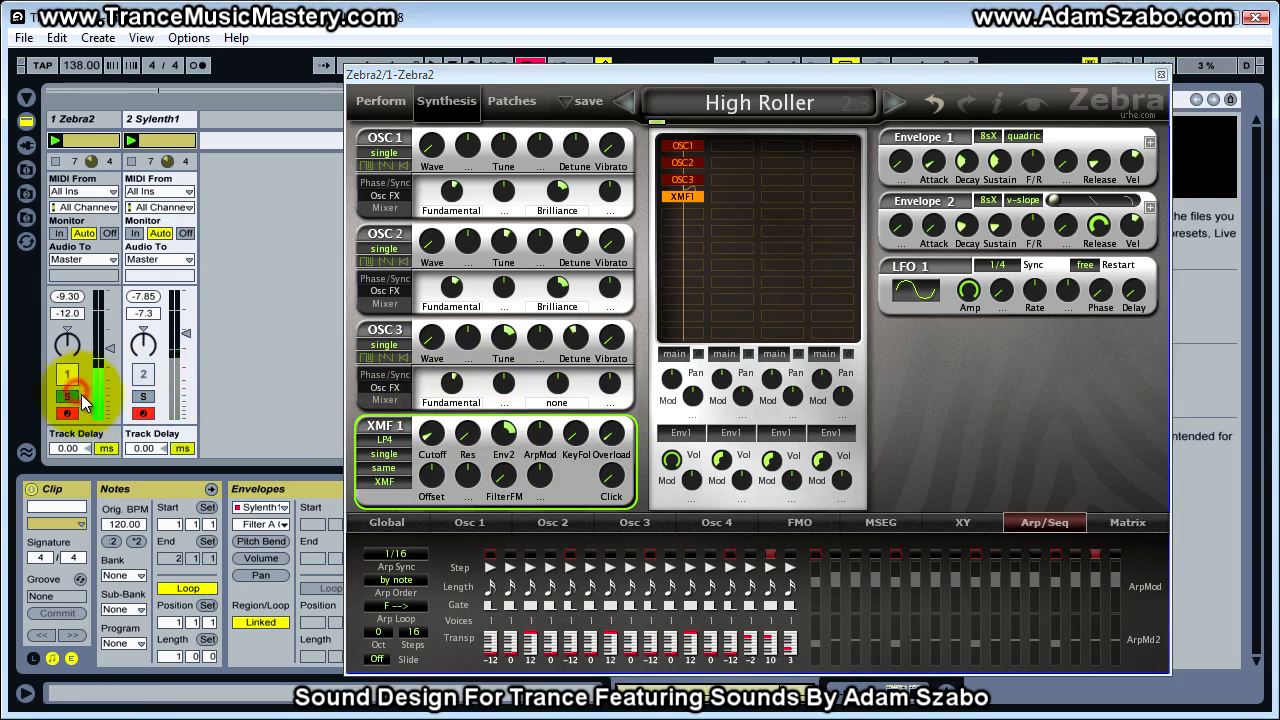
Raise Zebra2's XMF1 cutoff while alternating between the soloed tracks, ending with Sylenth1 soloed
click(143, 397)
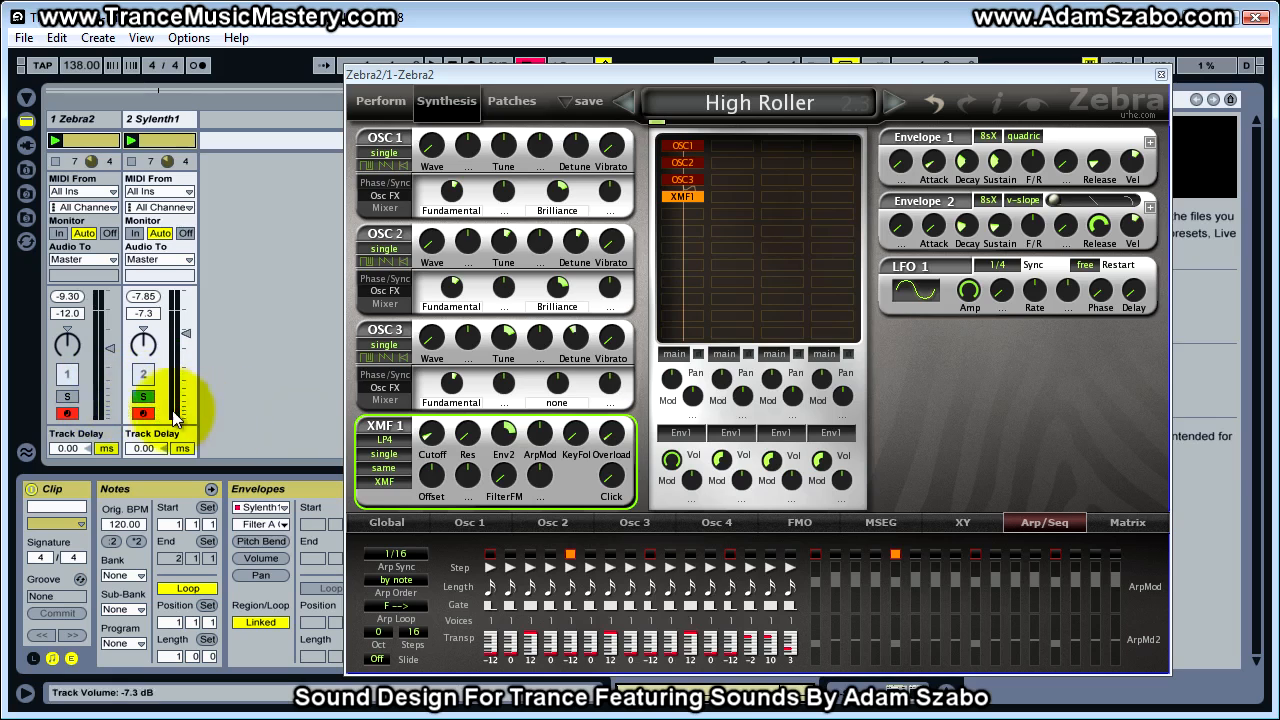
drag(435, 447, 435, 400)
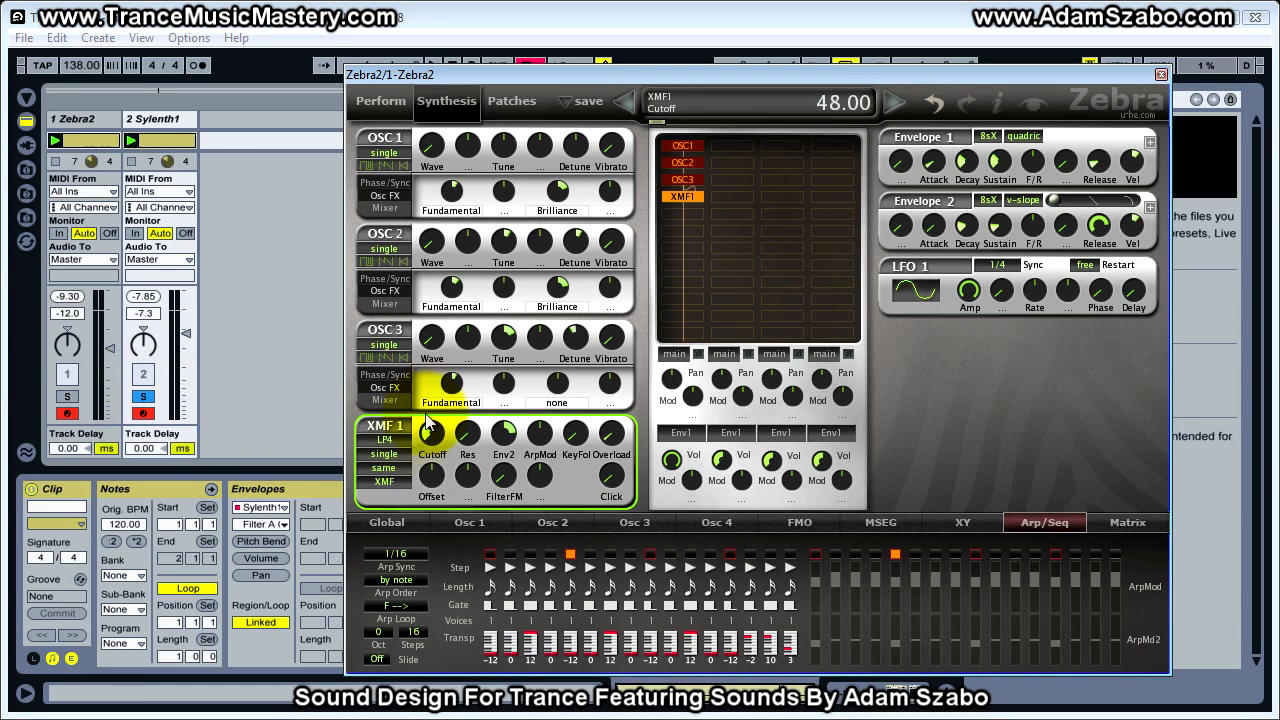
click(67, 397)
drag(432, 436, 432, 418)
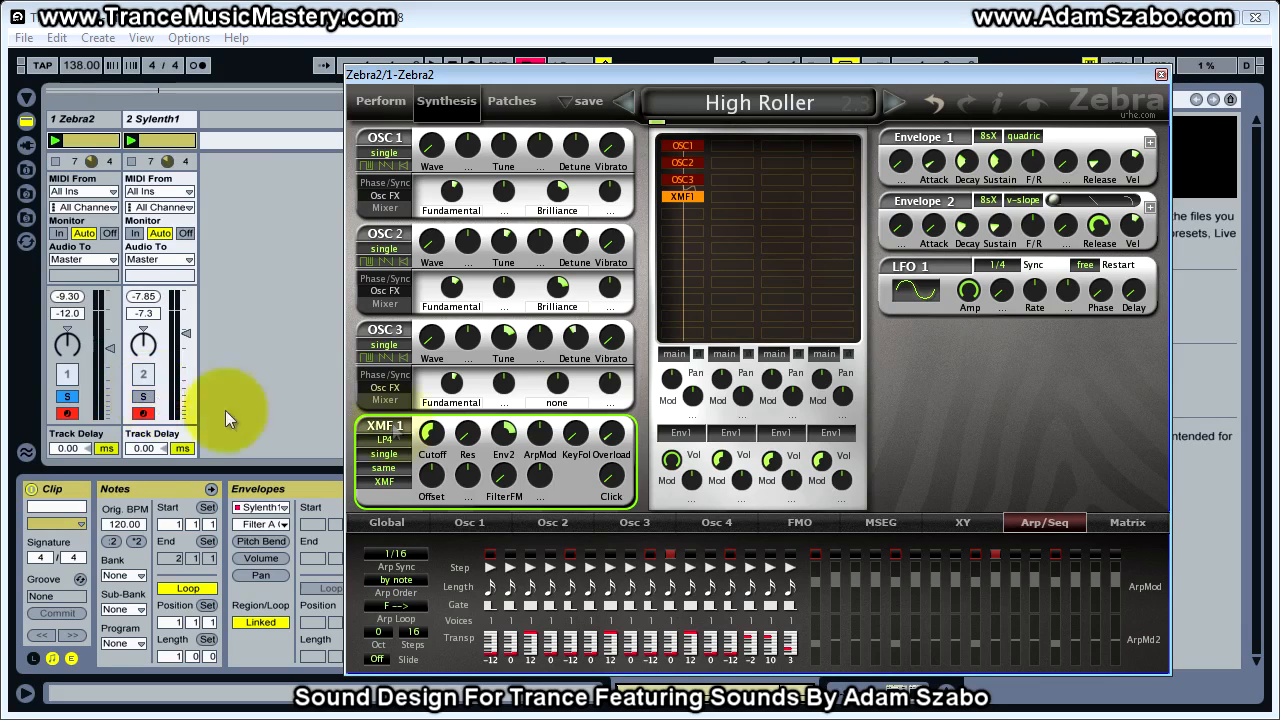
click(143, 396)
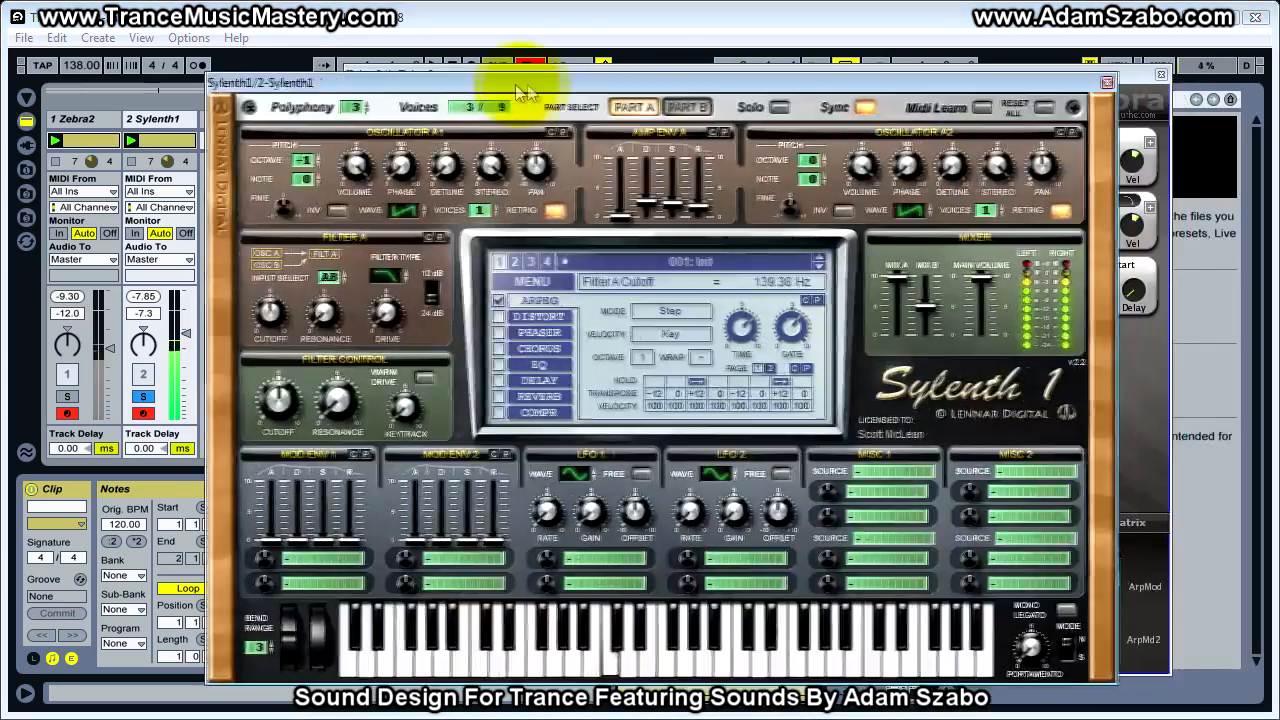
Assign Sylenth1's Mod Env 1 to Cutoff A with an amount of 3.81, raise its release and set its decay to 2.07
drag(515, 84, 567, 79)
click(370, 551)
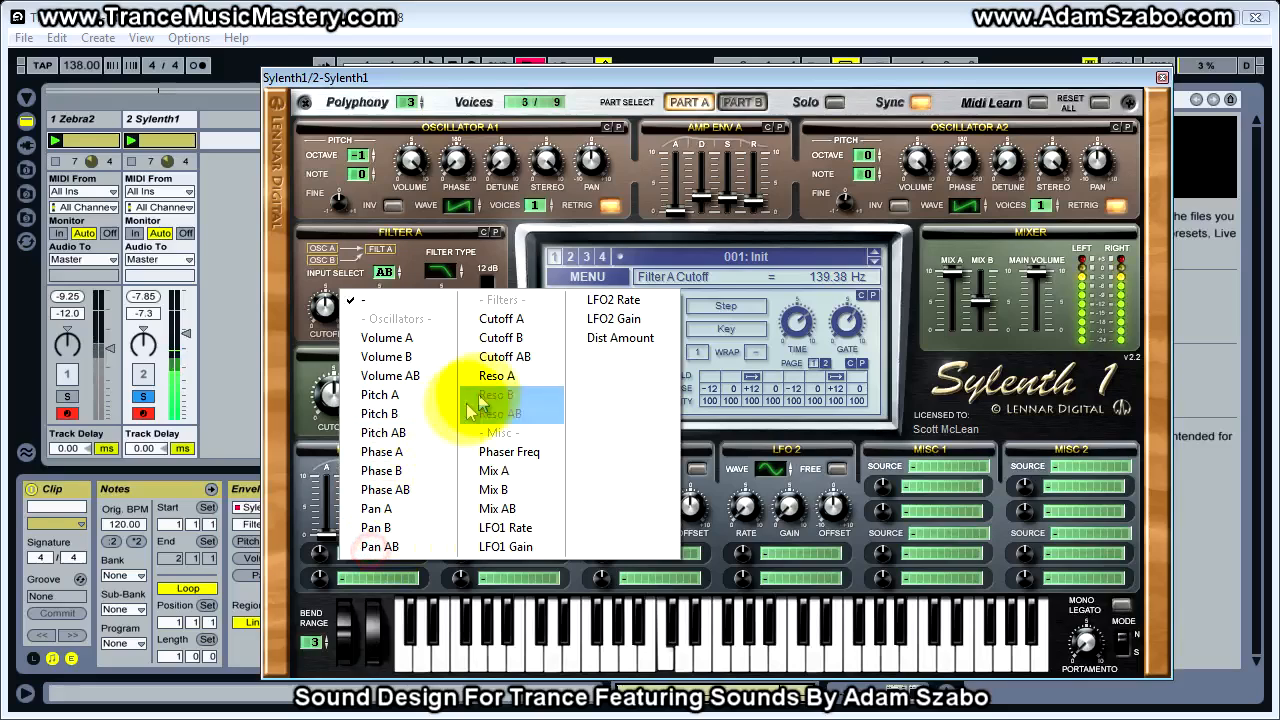
click(497, 319)
drag(353, 537, 323, 526)
drag(405, 540, 321, 571)
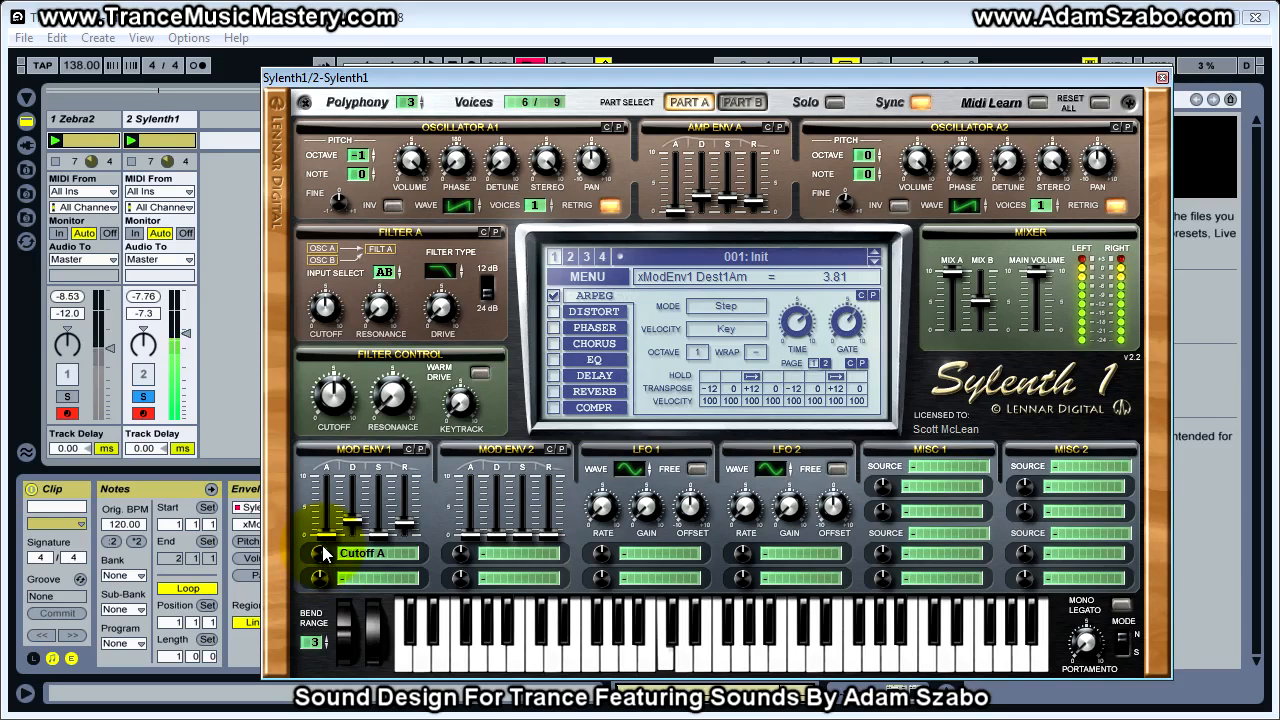
drag(352, 522, 353, 535)
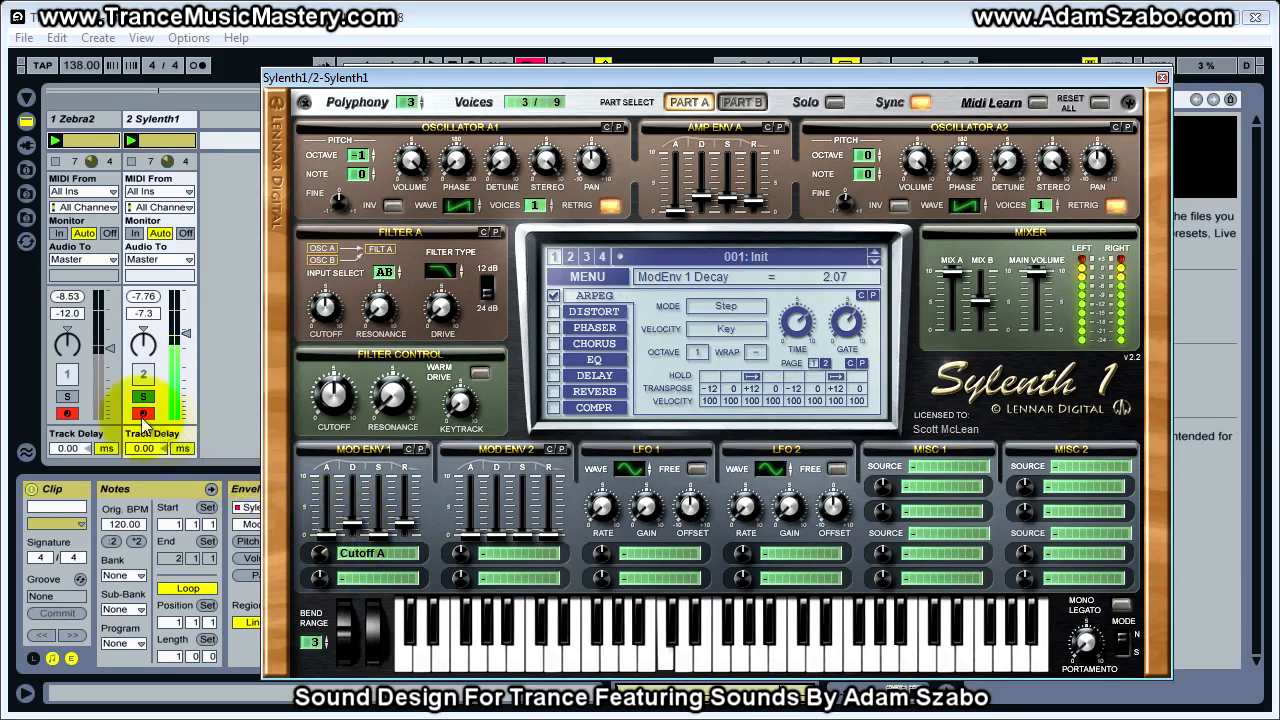
Set Filter A's cutoff to 49.06 Hz and Mod Env 1's decay to 2.30, comparing with the soloed Zebra2 track
click(68, 397)
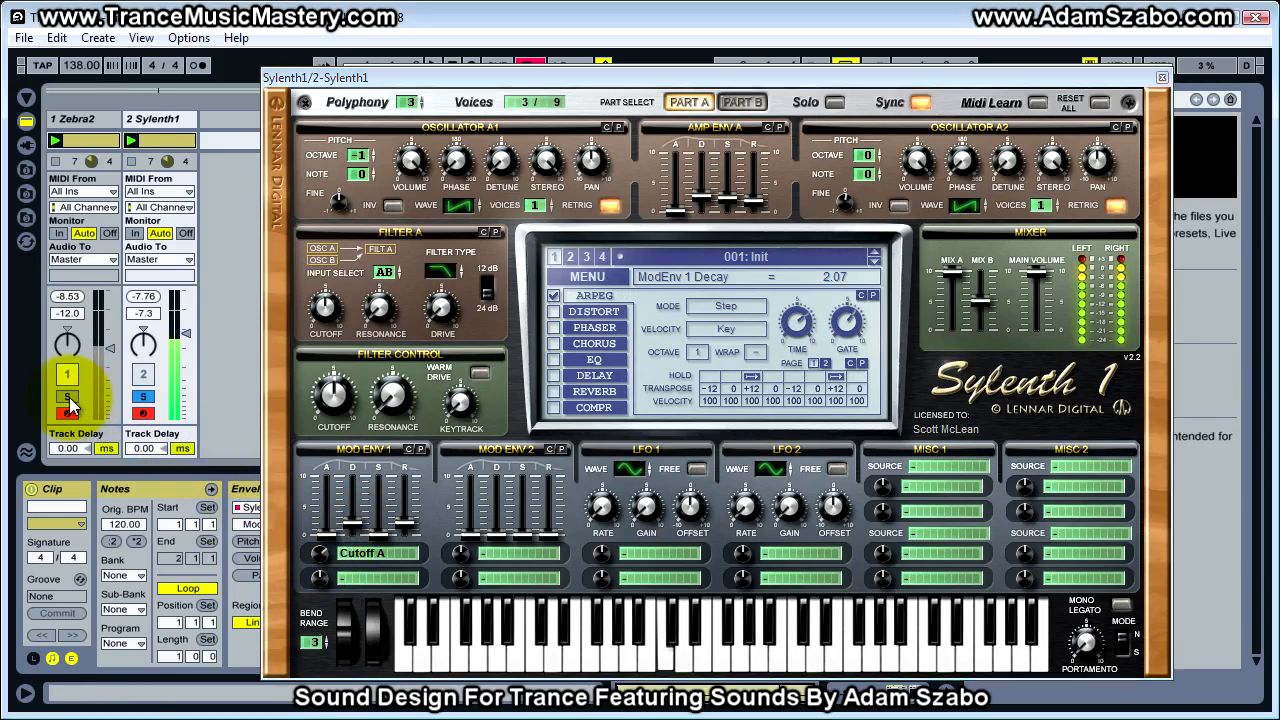
click(143, 397)
drag(359, 522, 401, 523)
drag(327, 313, 326, 330)
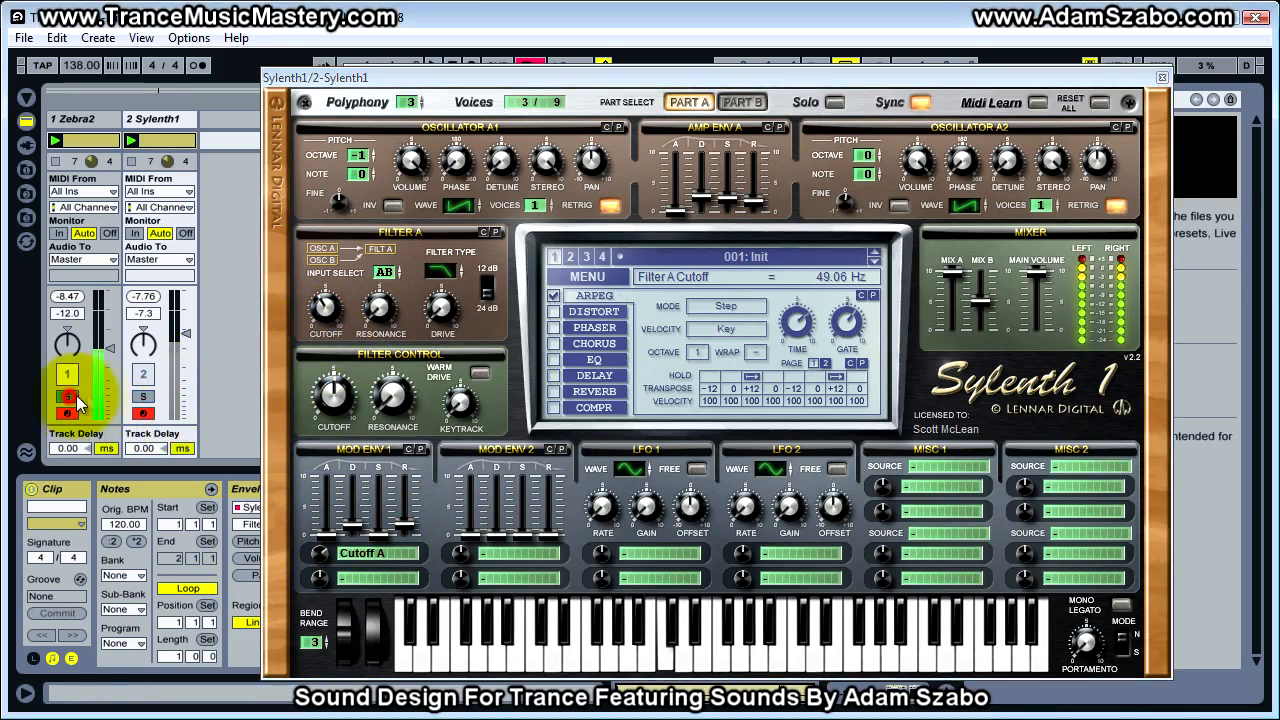
click(143, 396)
drag(352, 512, 398, 527)
Lower the Sylenth1 track volume to -10.0 dB, alternating solo between both tracks to match their loudness
click(68, 397)
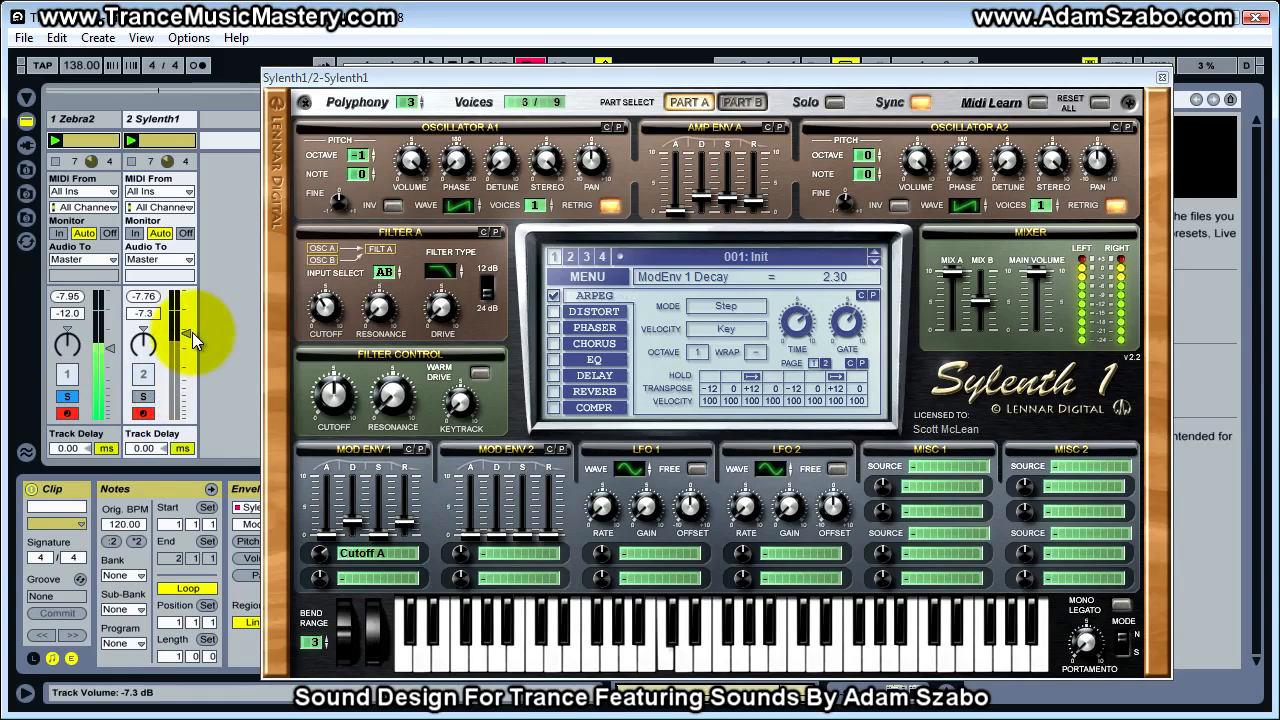
drag(182, 344, 181, 333)
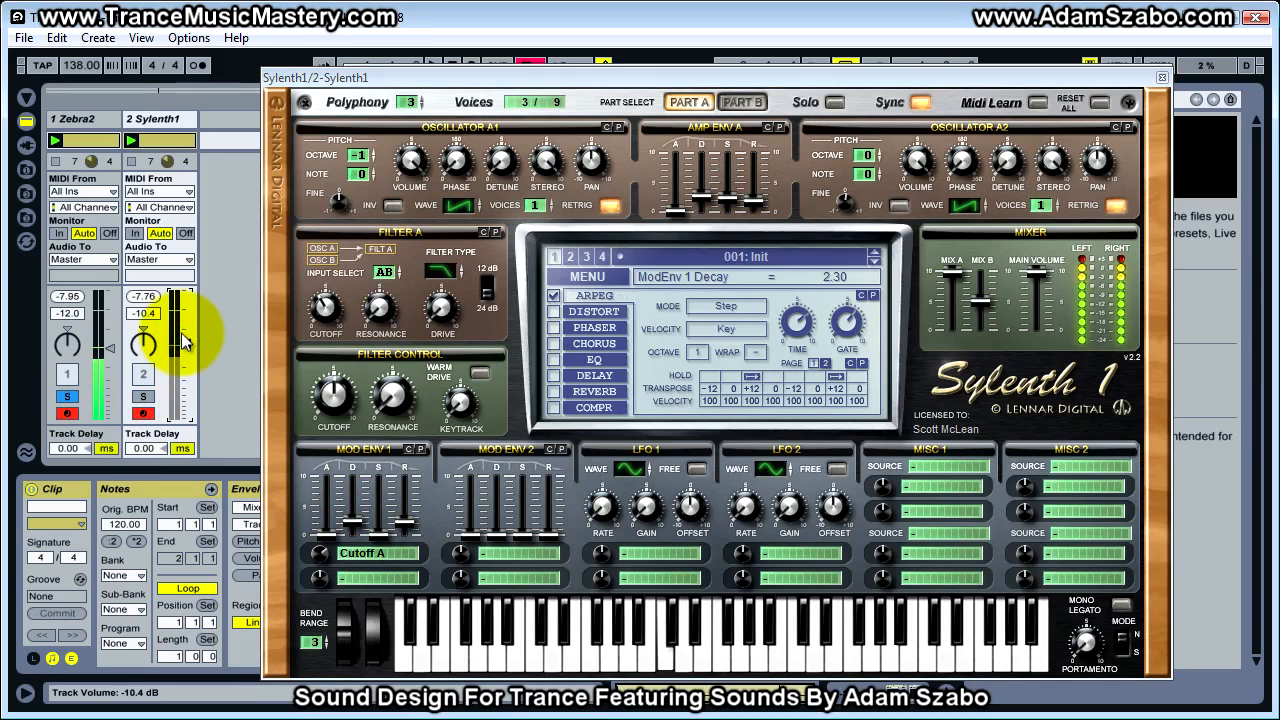
click(143, 396)
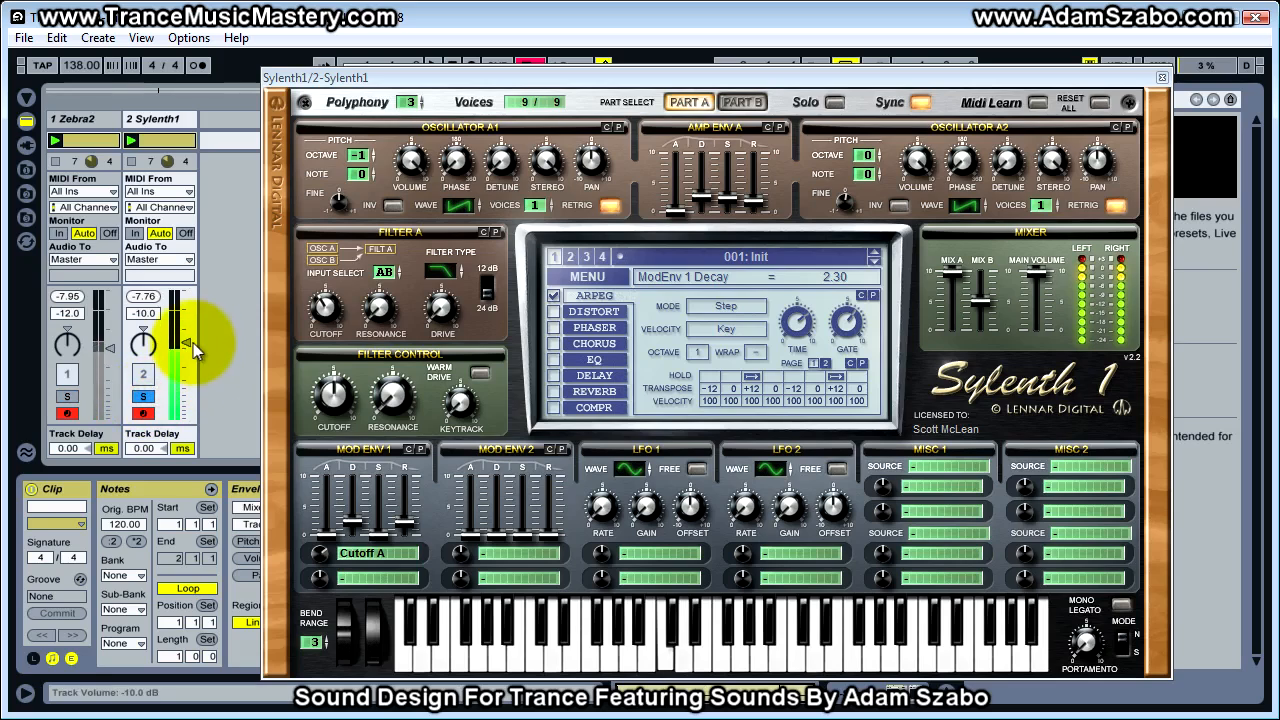
click(67, 397)
click(143, 397)
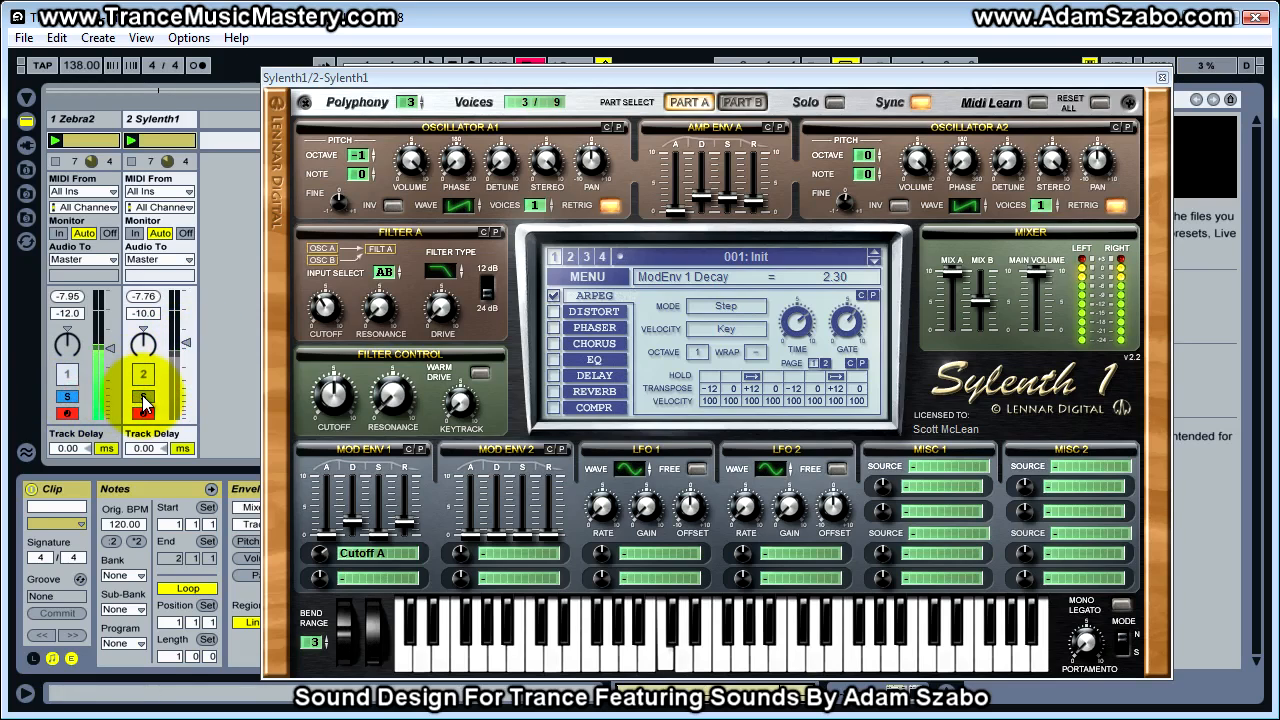
drag(184, 348, 183, 349)
click(67, 397)
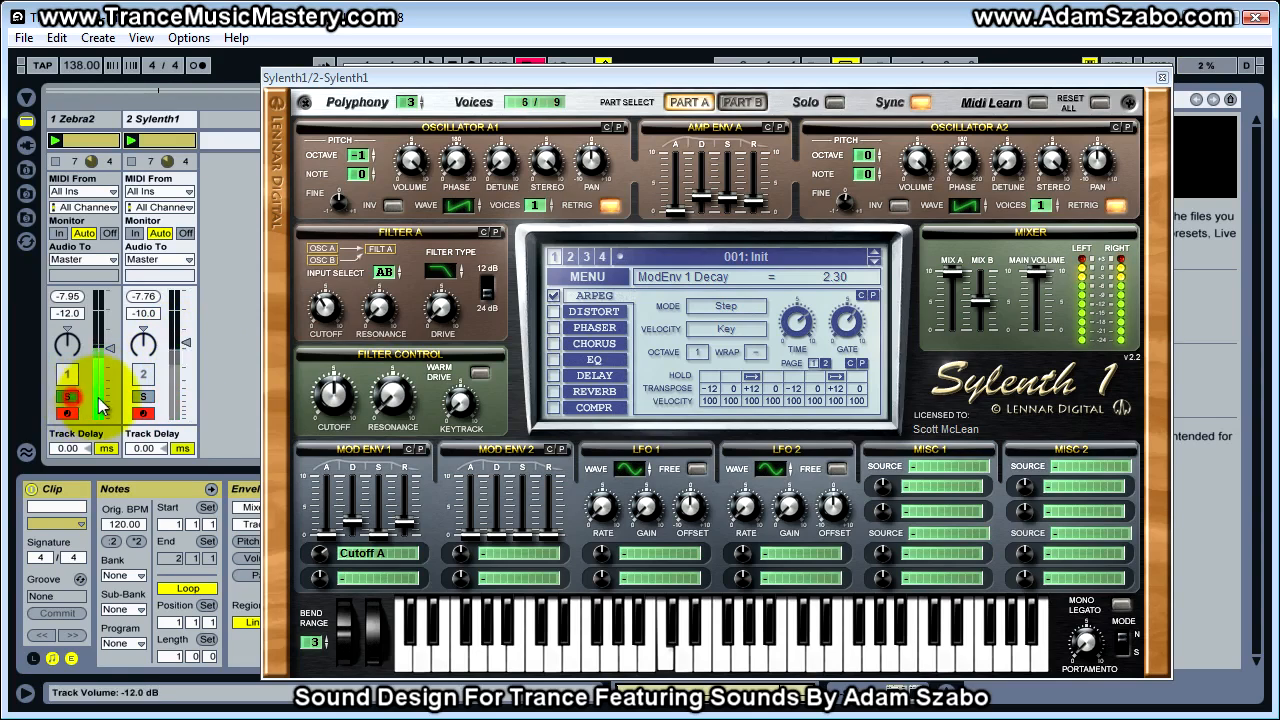
click(143, 397)
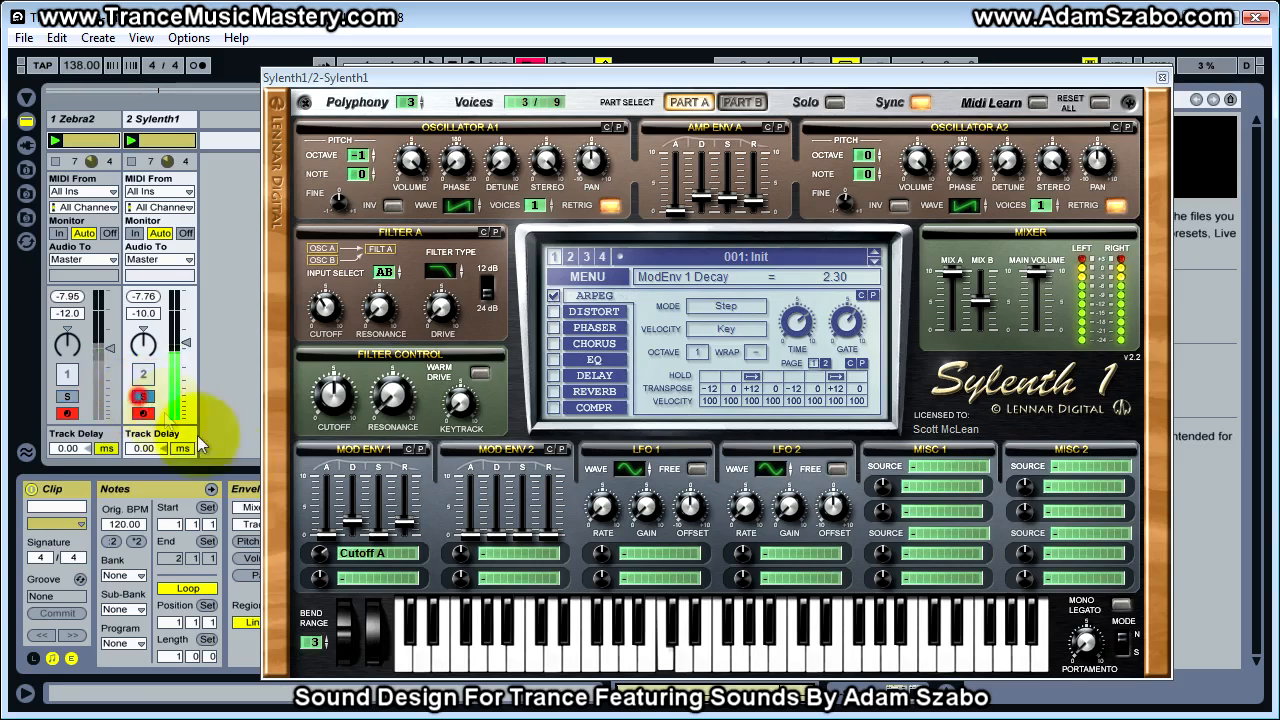
Set Mod Env 1's Cutoff A amount to 5.05 and compare the two tracks in solo
drag(325, 557, 323, 538)
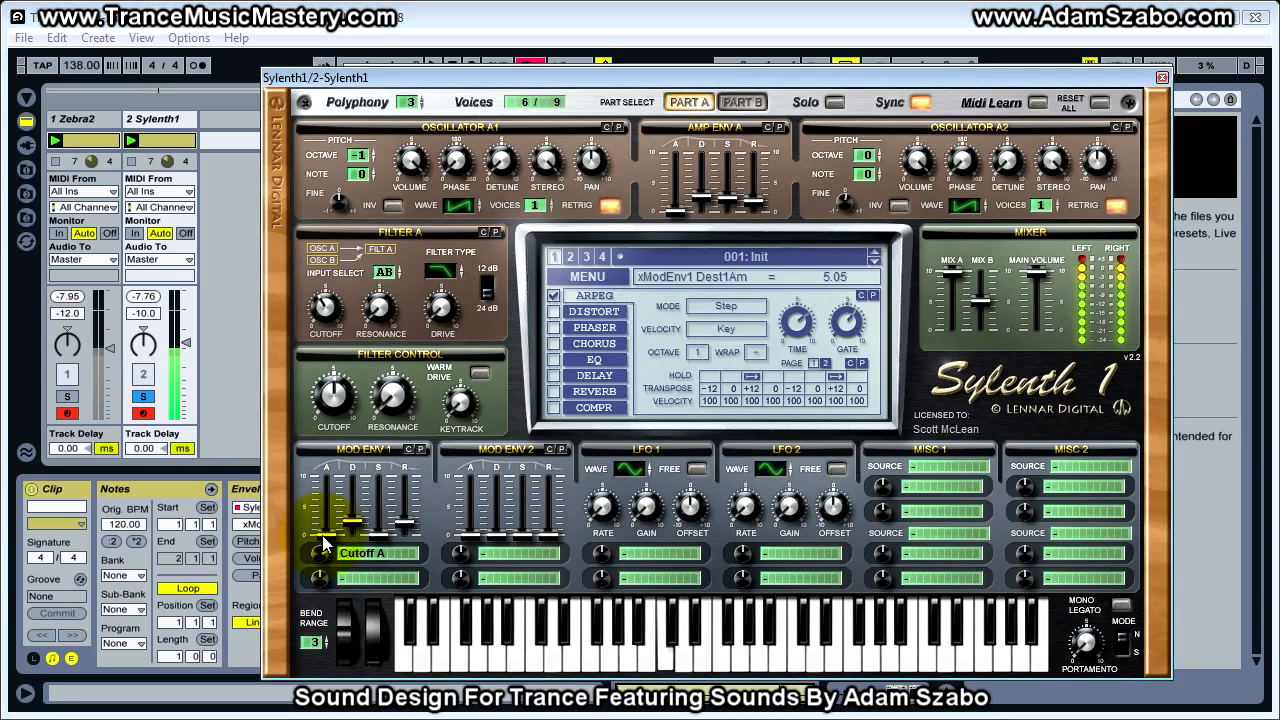
click(68, 397)
click(145, 397)
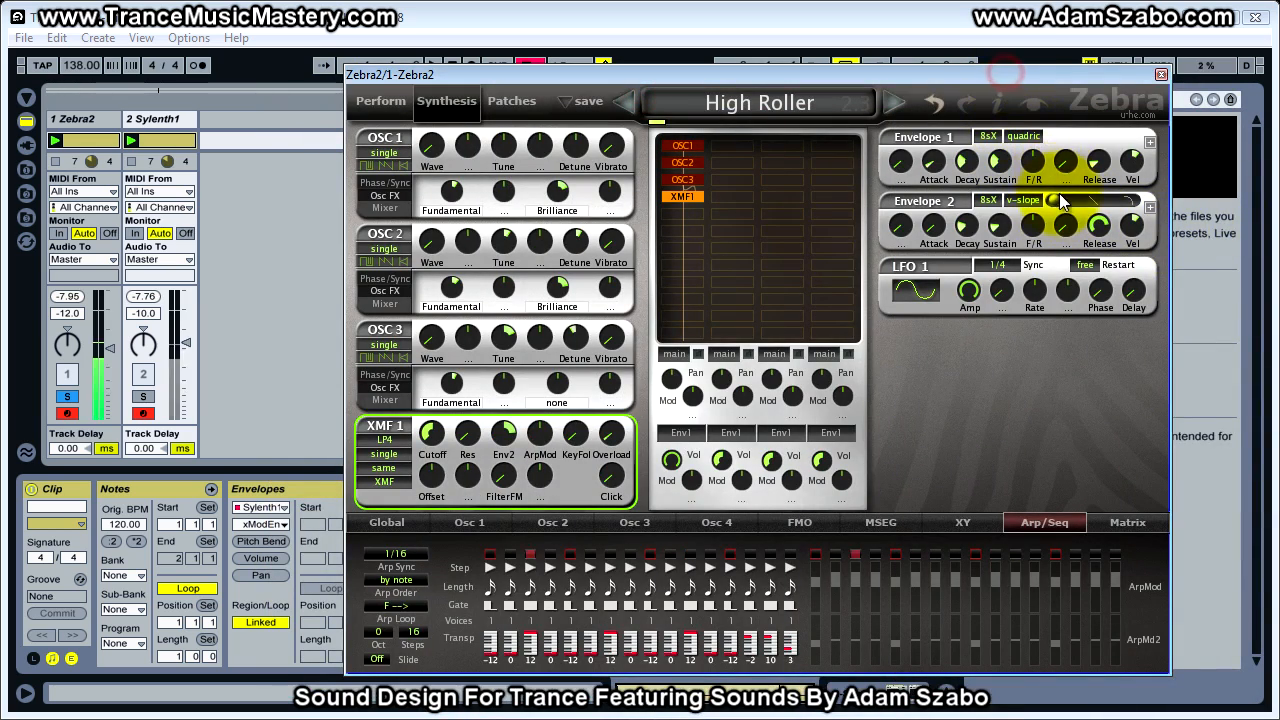
Set the slope of Zebra2's Envelope 2 to 0.00 after auditioning other curves, and solo Sylenth1
drag(1055, 200, 1150, 205)
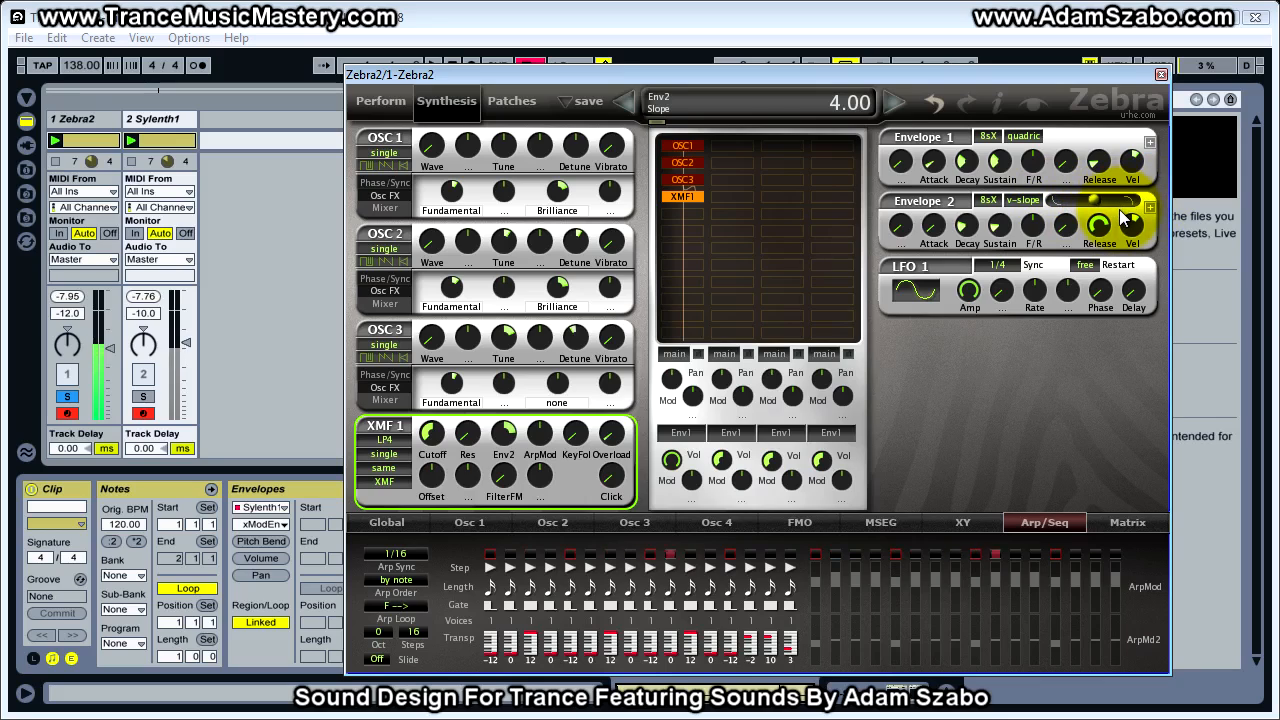
drag(1091, 202, 1094, 204)
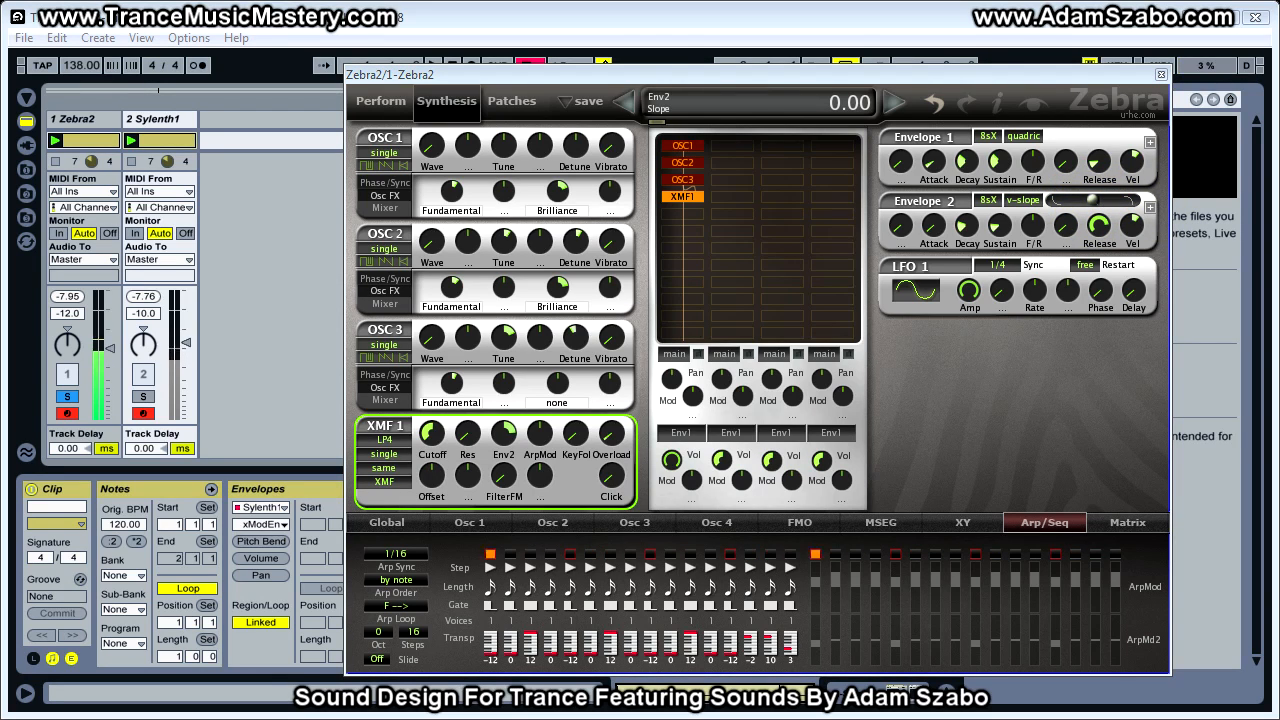
click(143, 397)
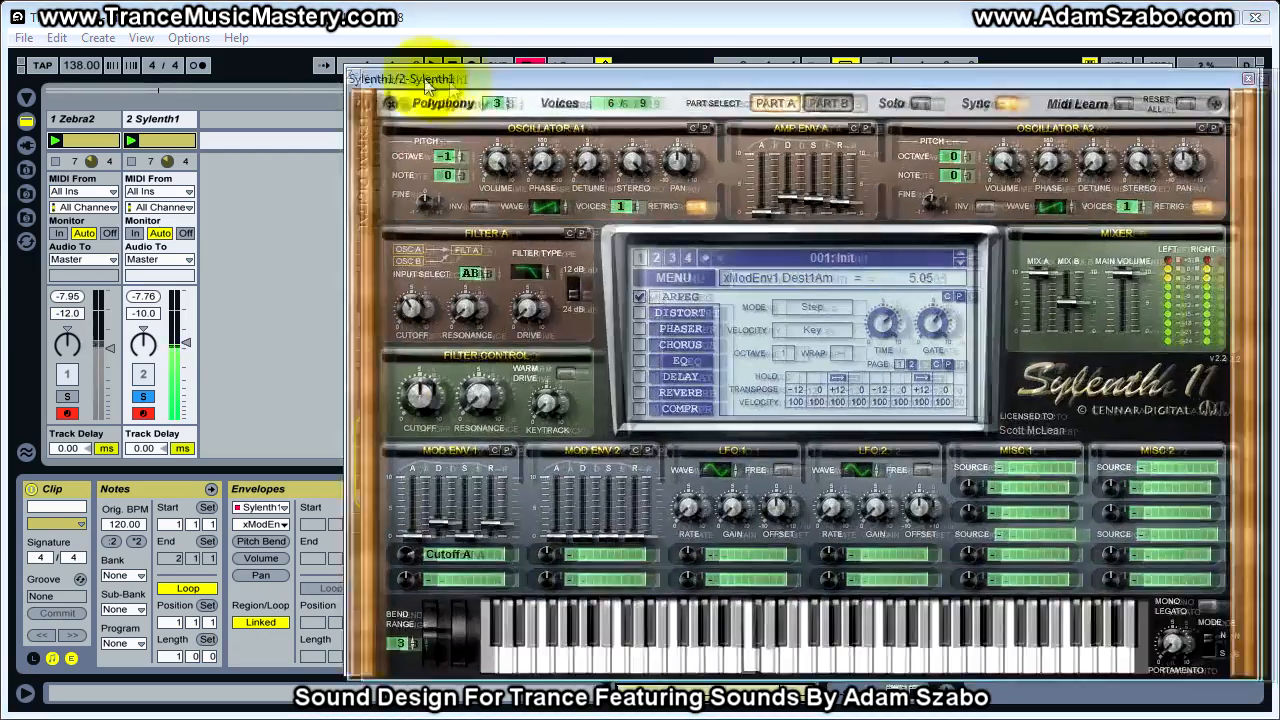
Set Sylenth1's Mod Env 1 decay to 2.99 and release to 2.76, comparing with the soloed Zebra2 track
drag(438, 80, 384, 84)
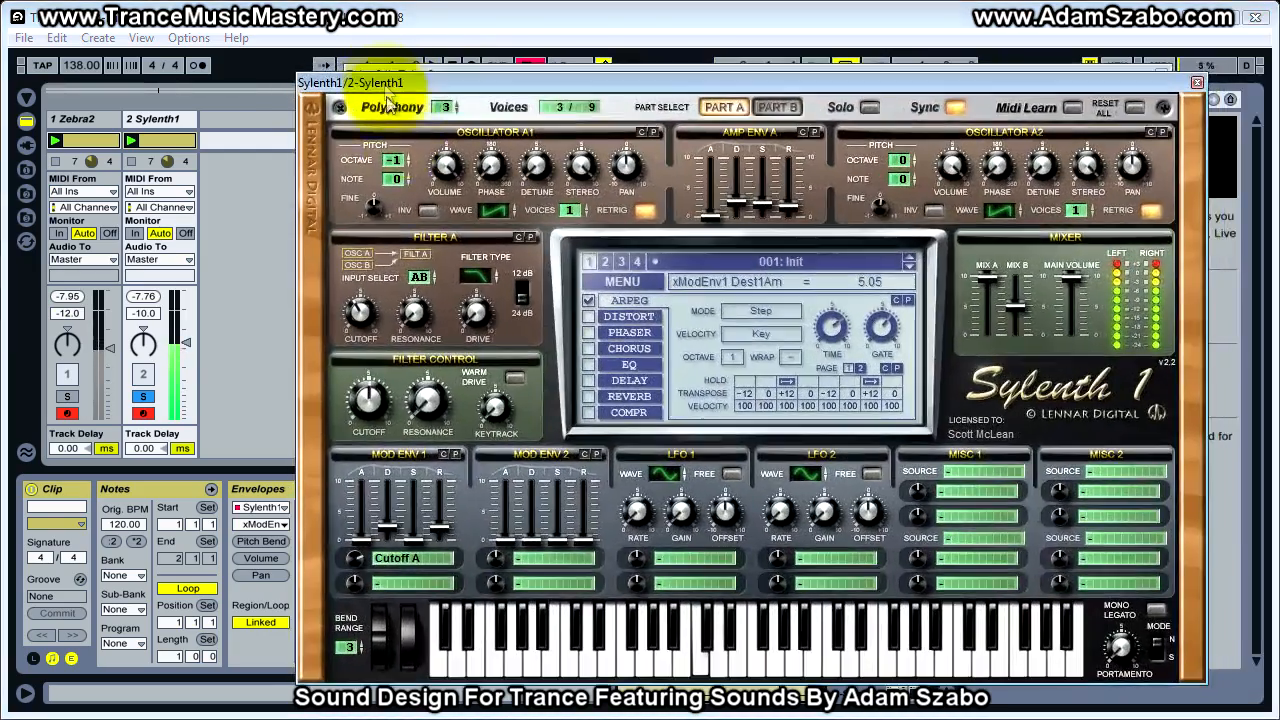
mouse_move(388, 515)
mouse_down()
mouse_move(386, 526)
mouse_move(383, 516)
mouse_up()
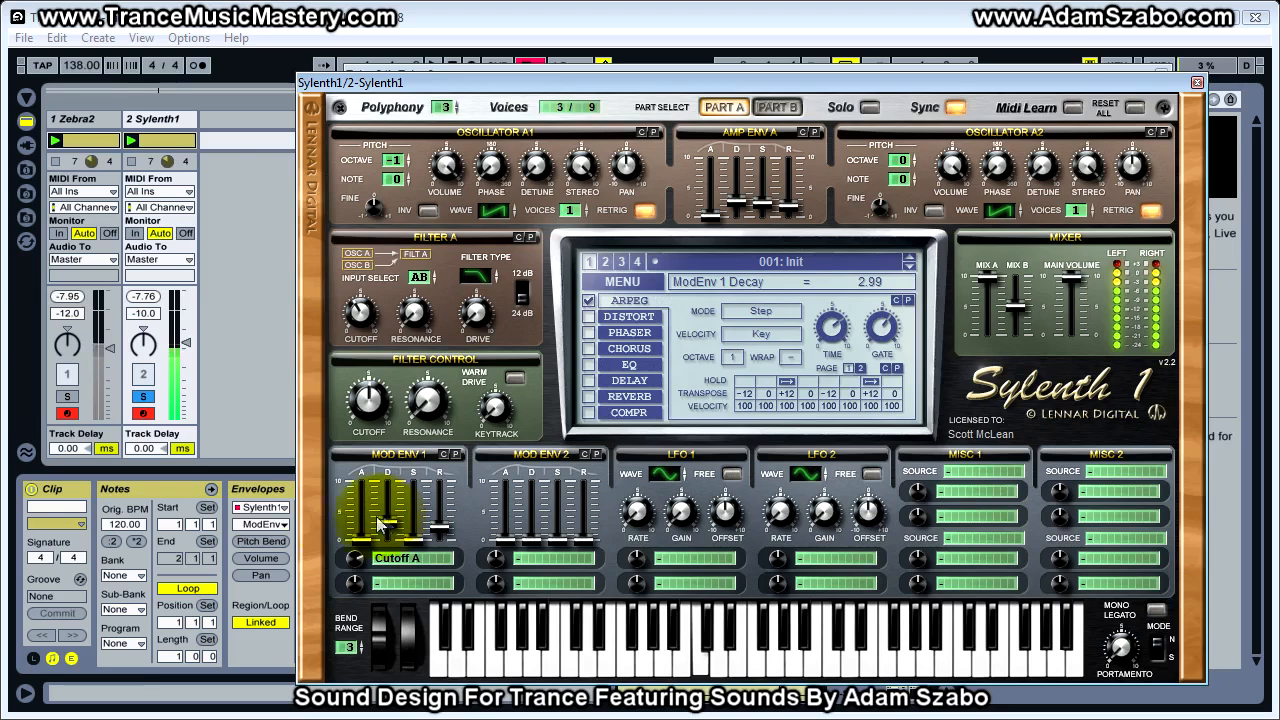
click(67, 397)
click(143, 397)
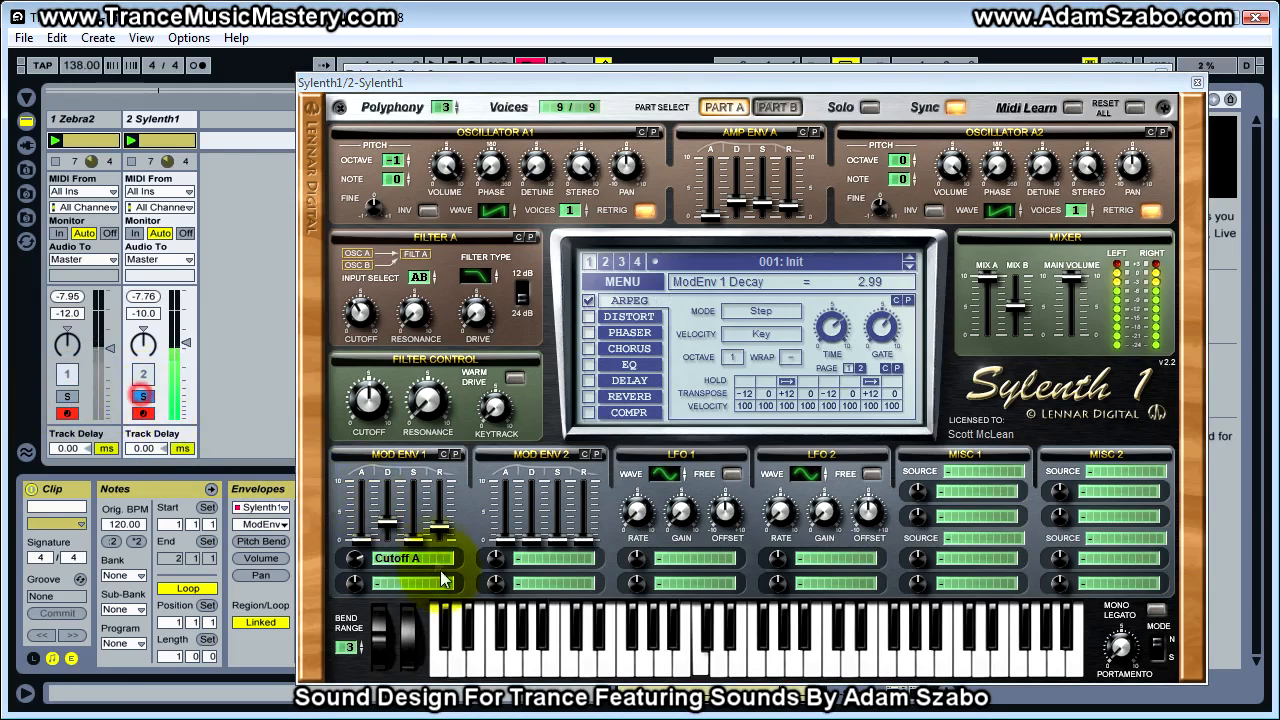
drag(439, 524, 440, 530)
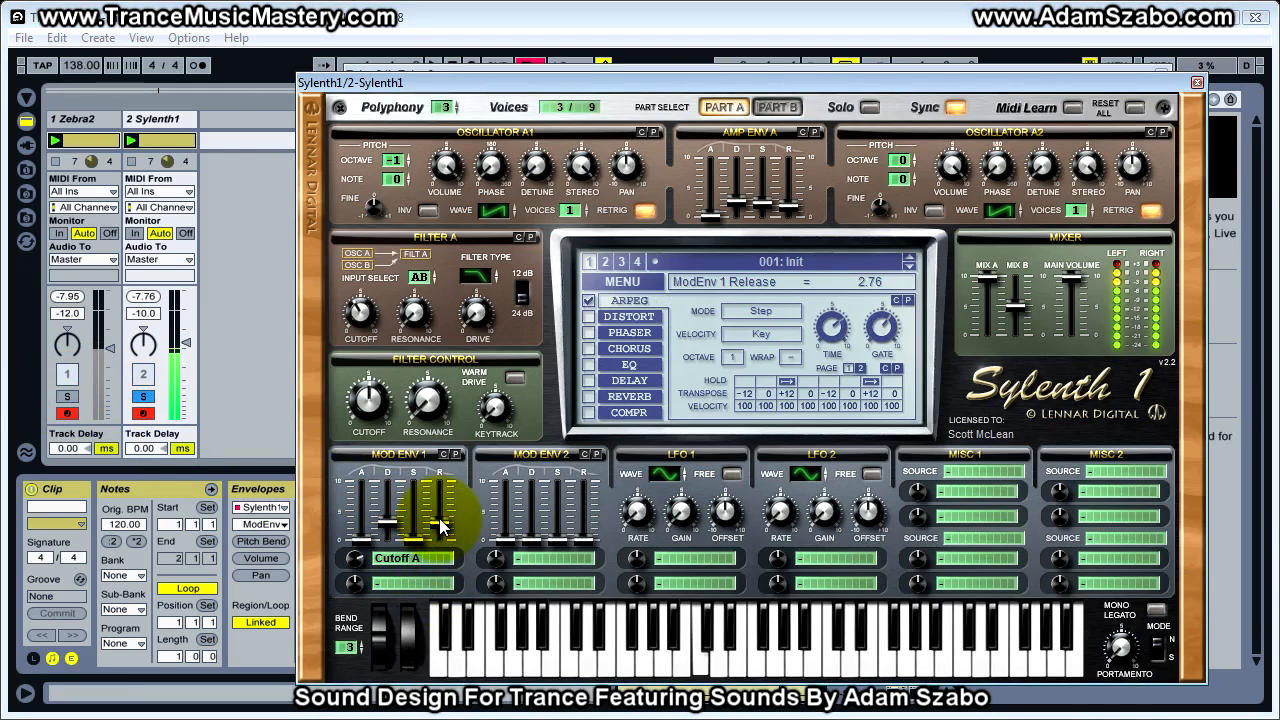
click(60, 398)
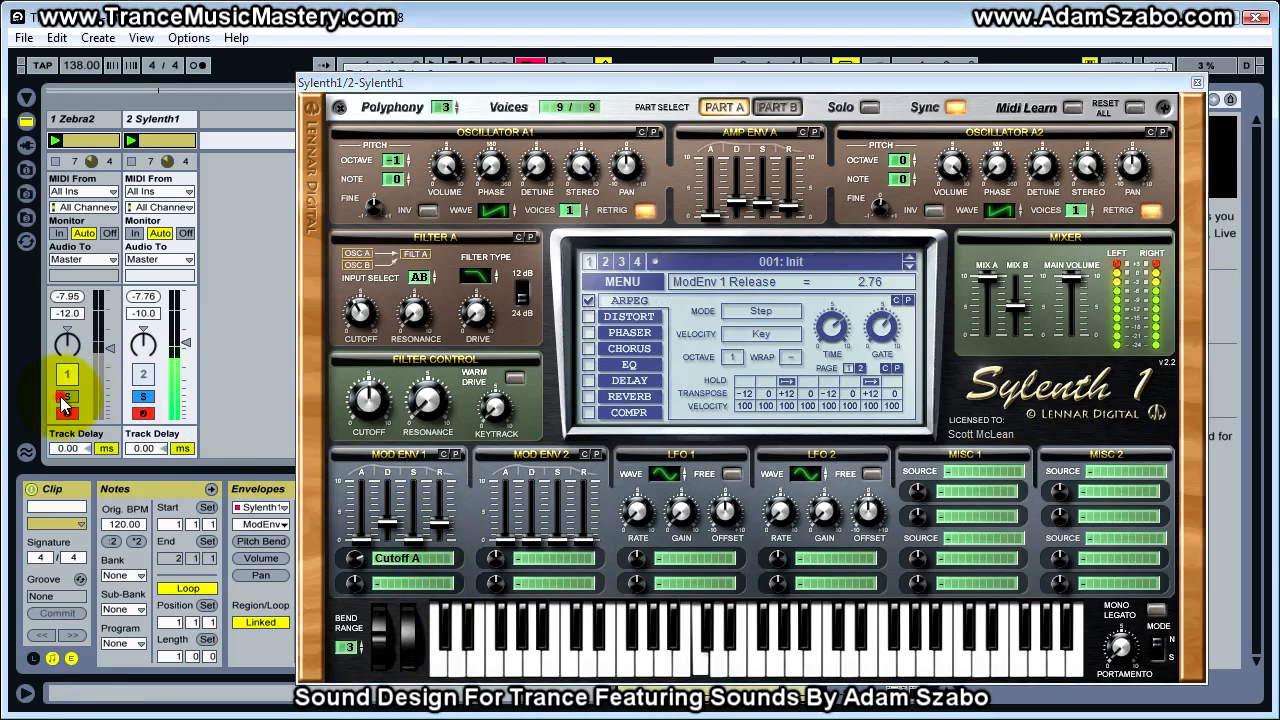
Set Oscillator B1's volume to 4.90 in Sylenth1's Part B, alternating solo between both tracks to match the balance
click(145, 396)
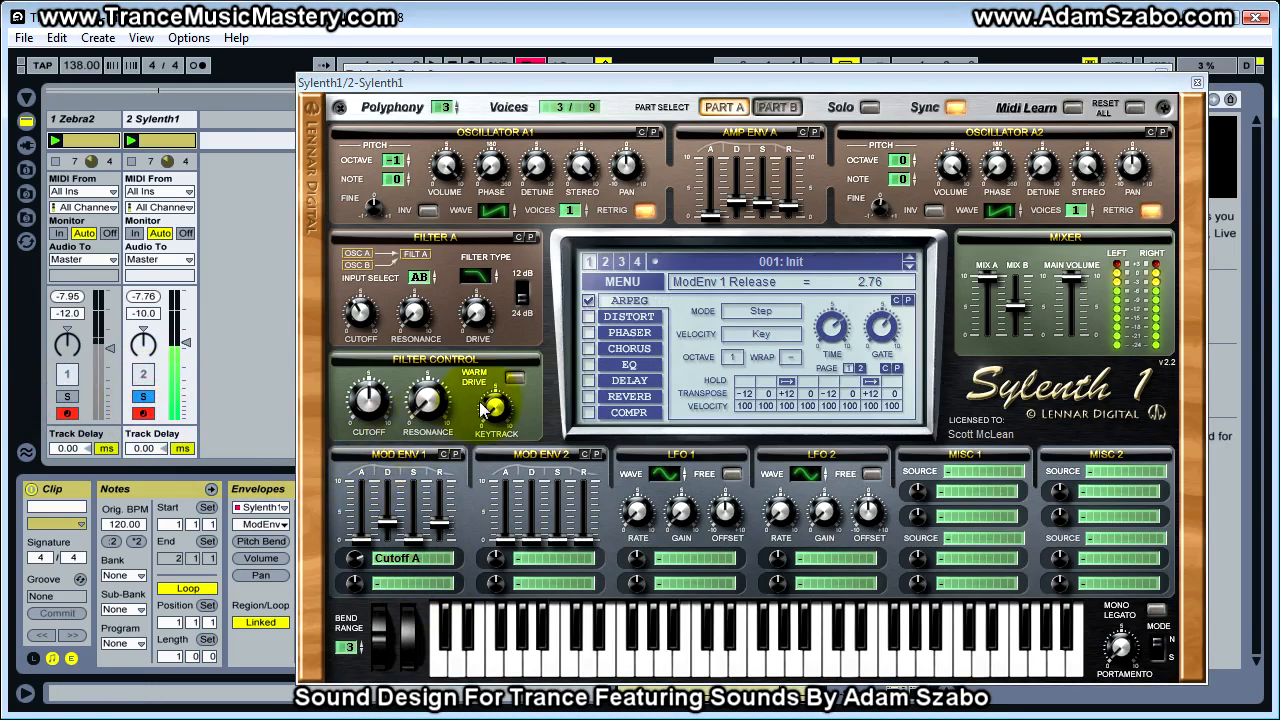
click(777, 107)
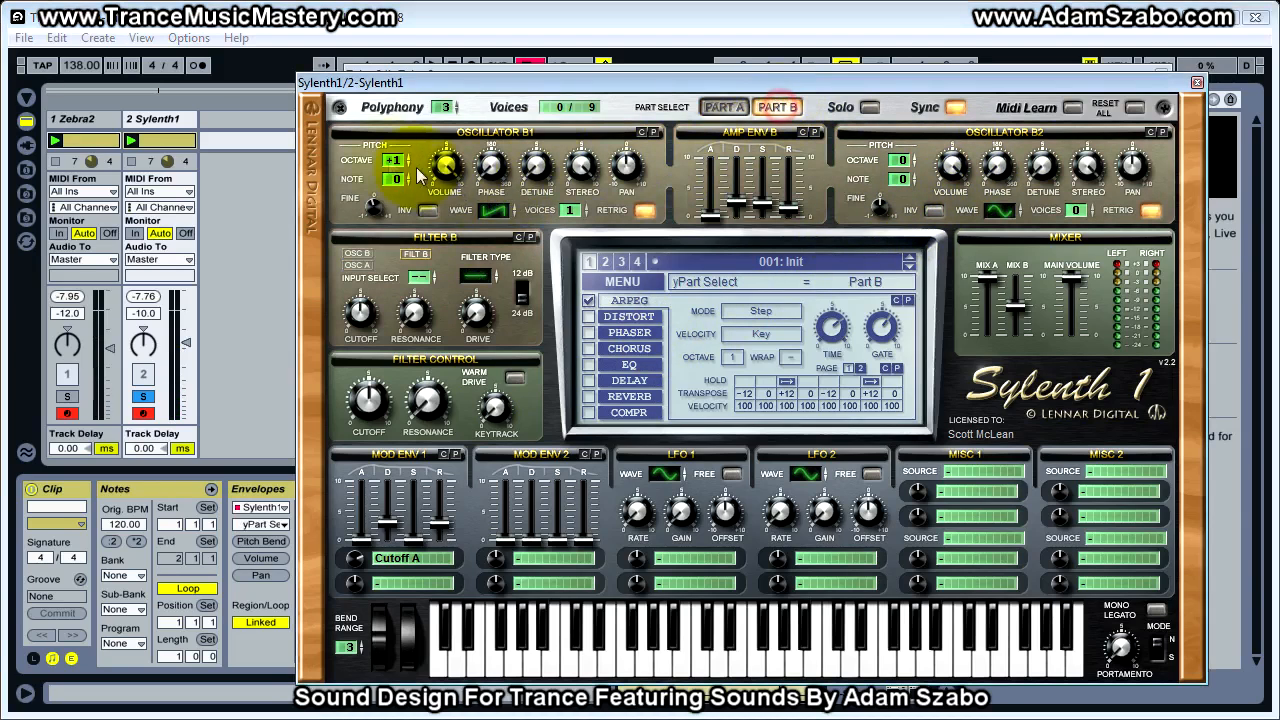
click(445, 165)
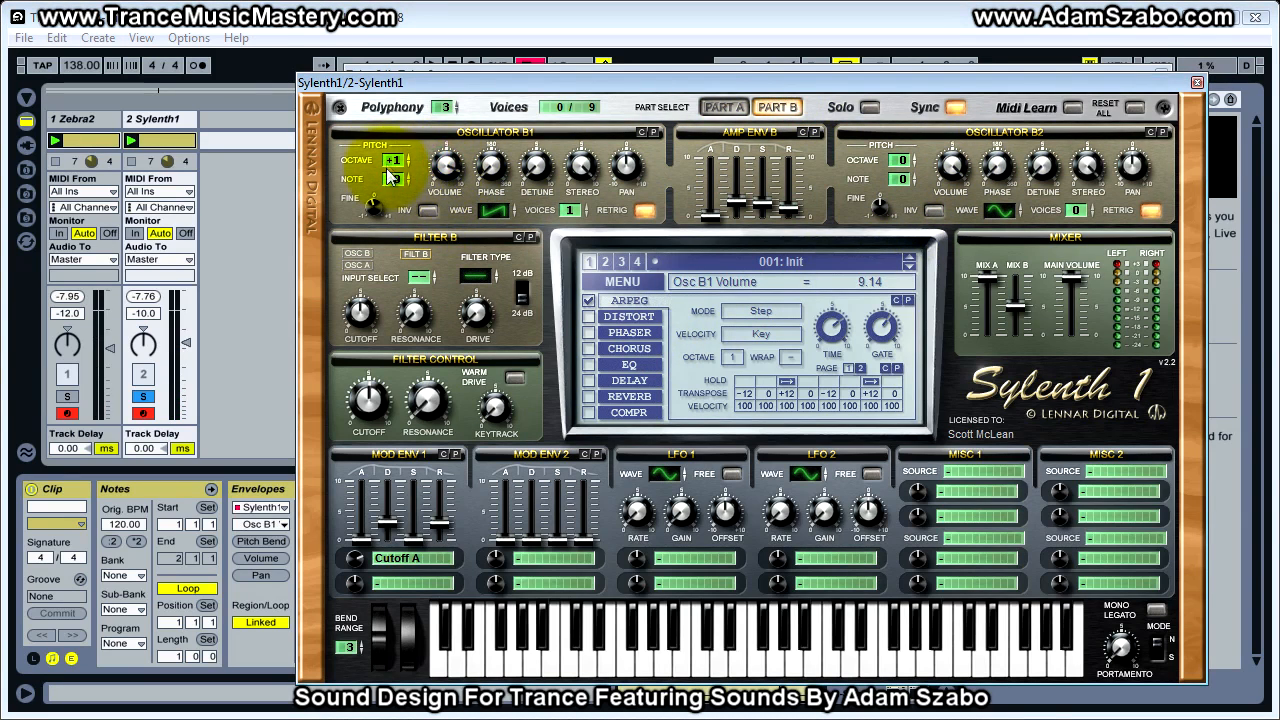
drag(447, 196, 447, 211)
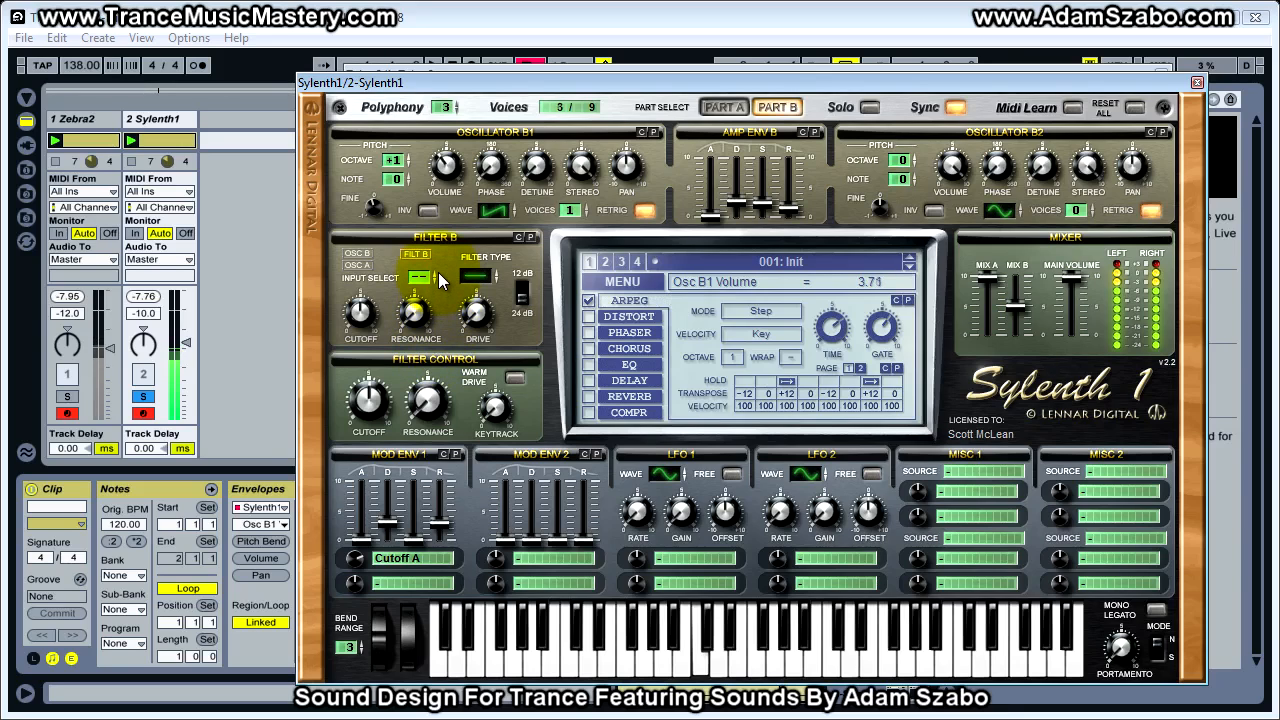
click(67, 396)
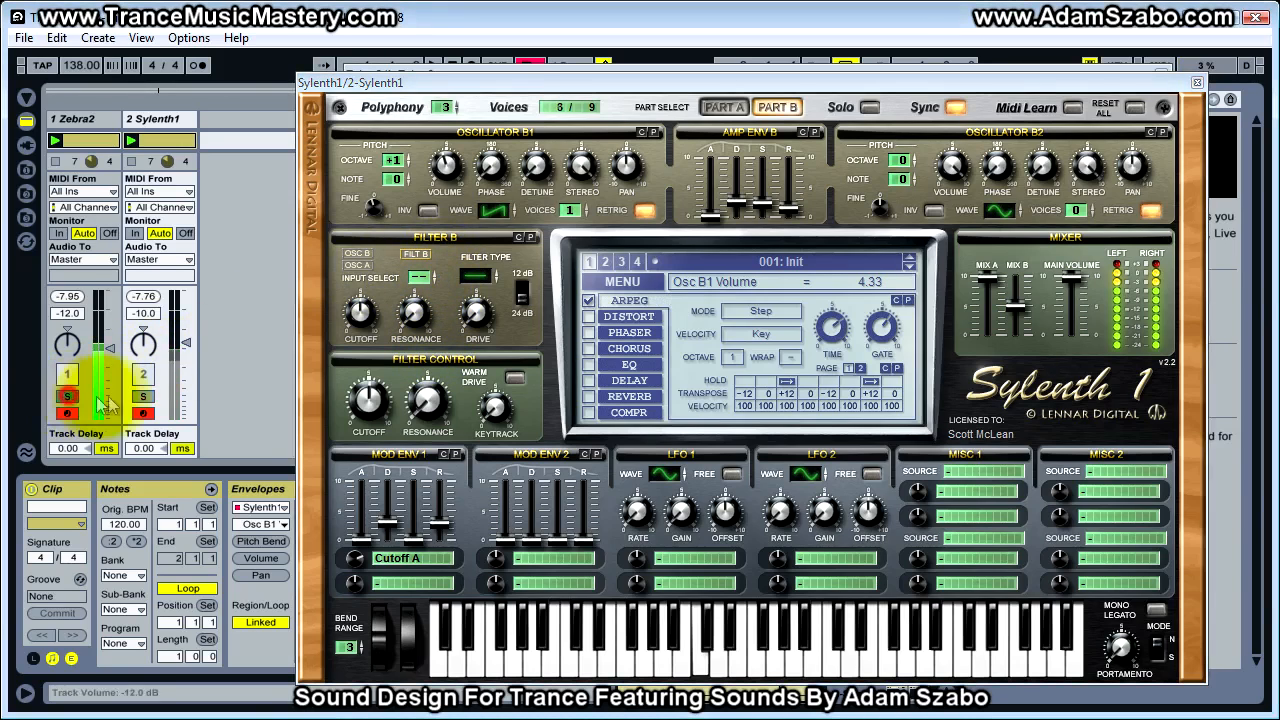
click(142, 398)
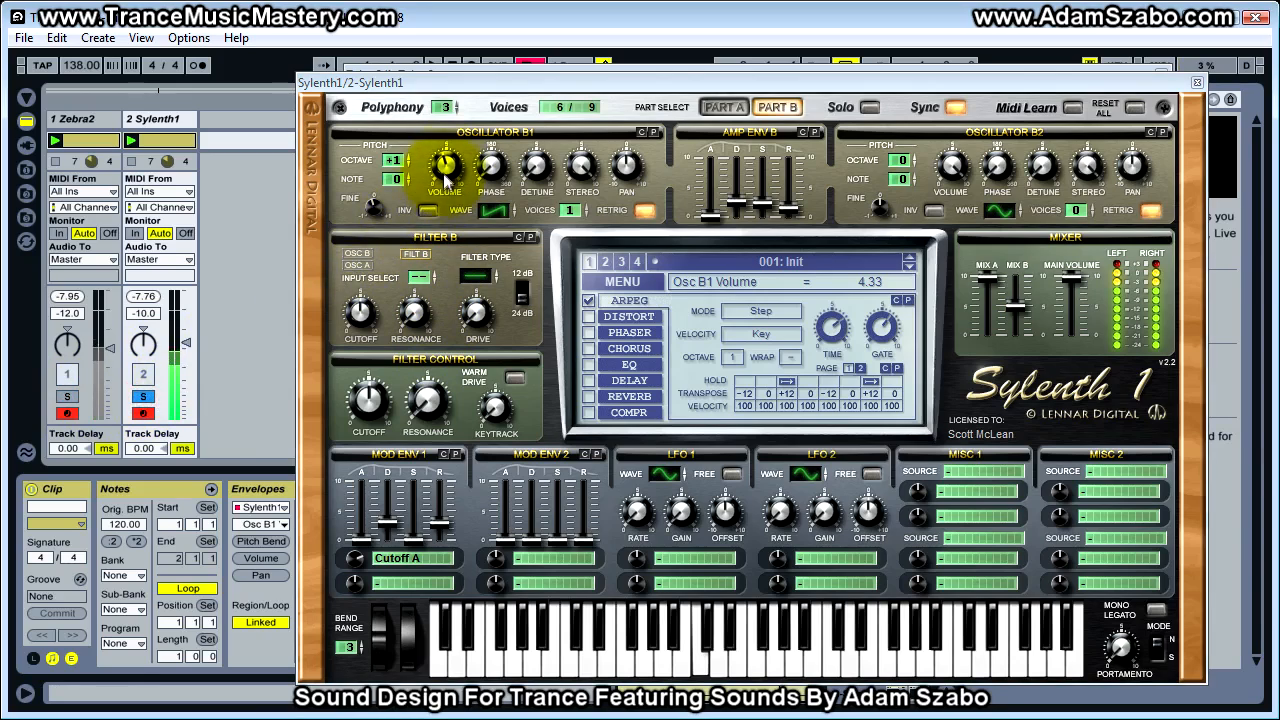
drag(444, 168, 444, 160)
click(67, 397)
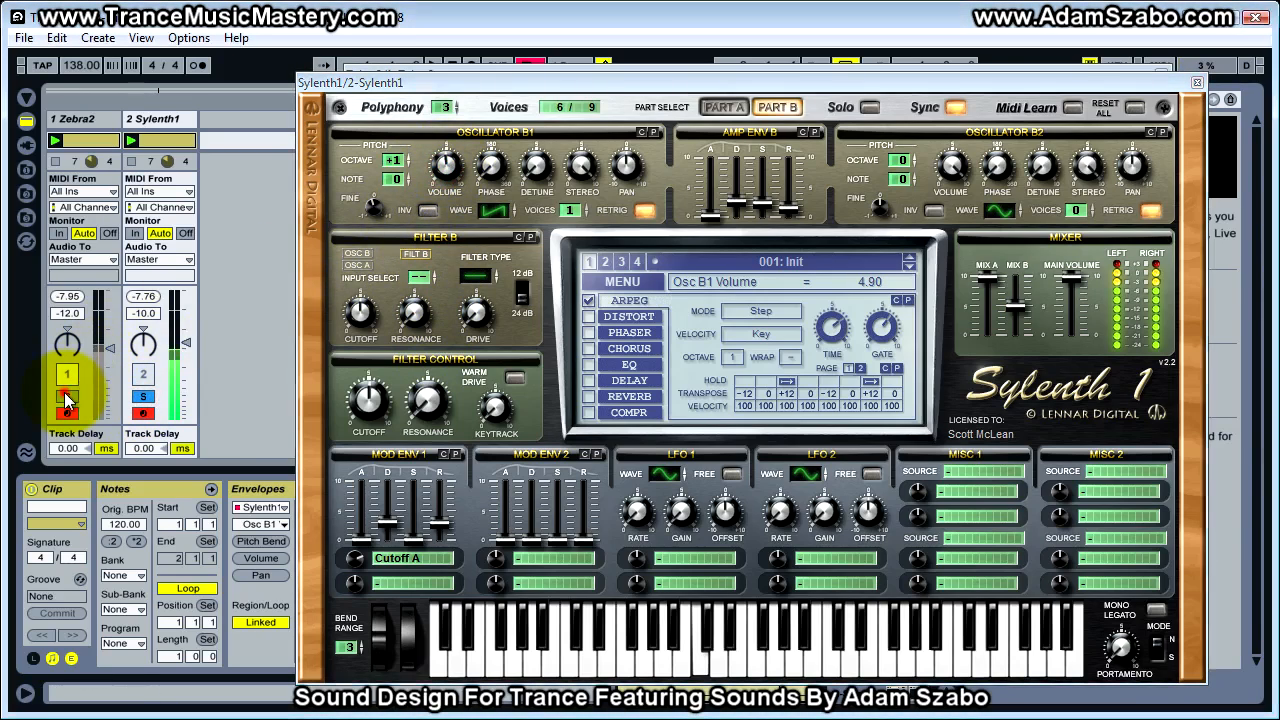
click(142, 397)
Raise the Sylenth1 track volume to -7.6 dB and compare its loudness with the Zebra2 track in solo
drag(190, 347, 186, 343)
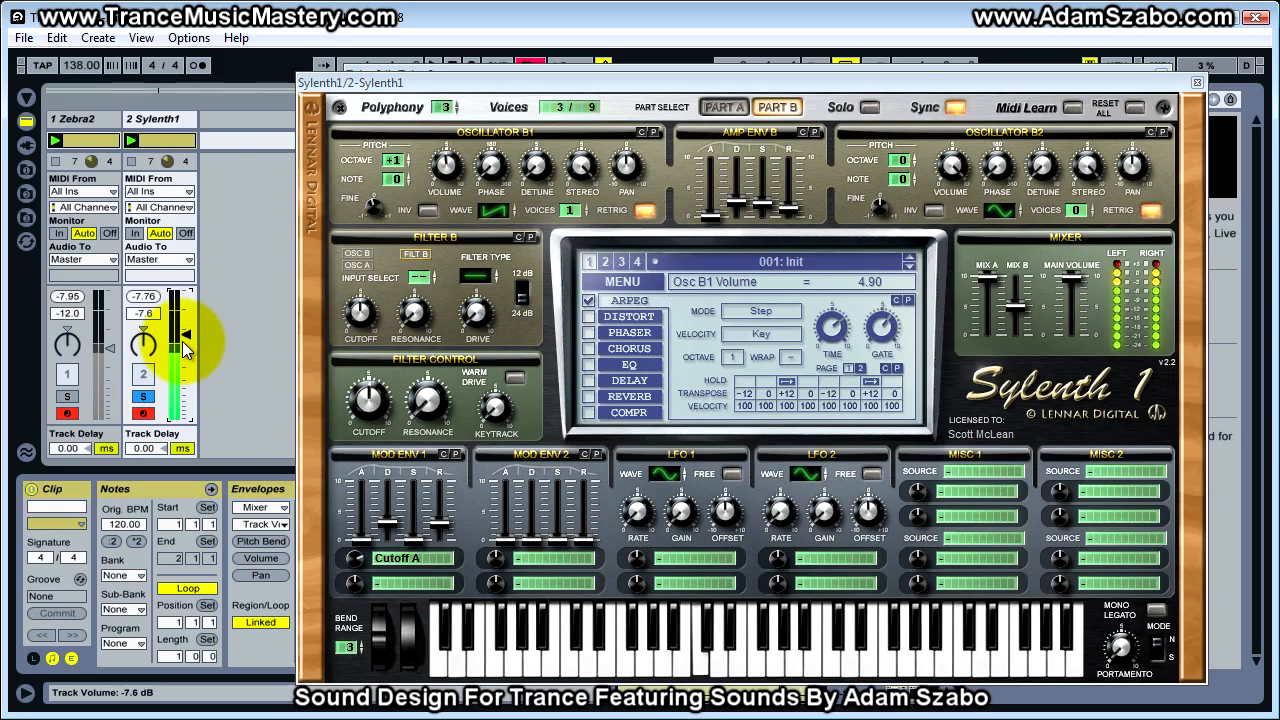
click(67, 397)
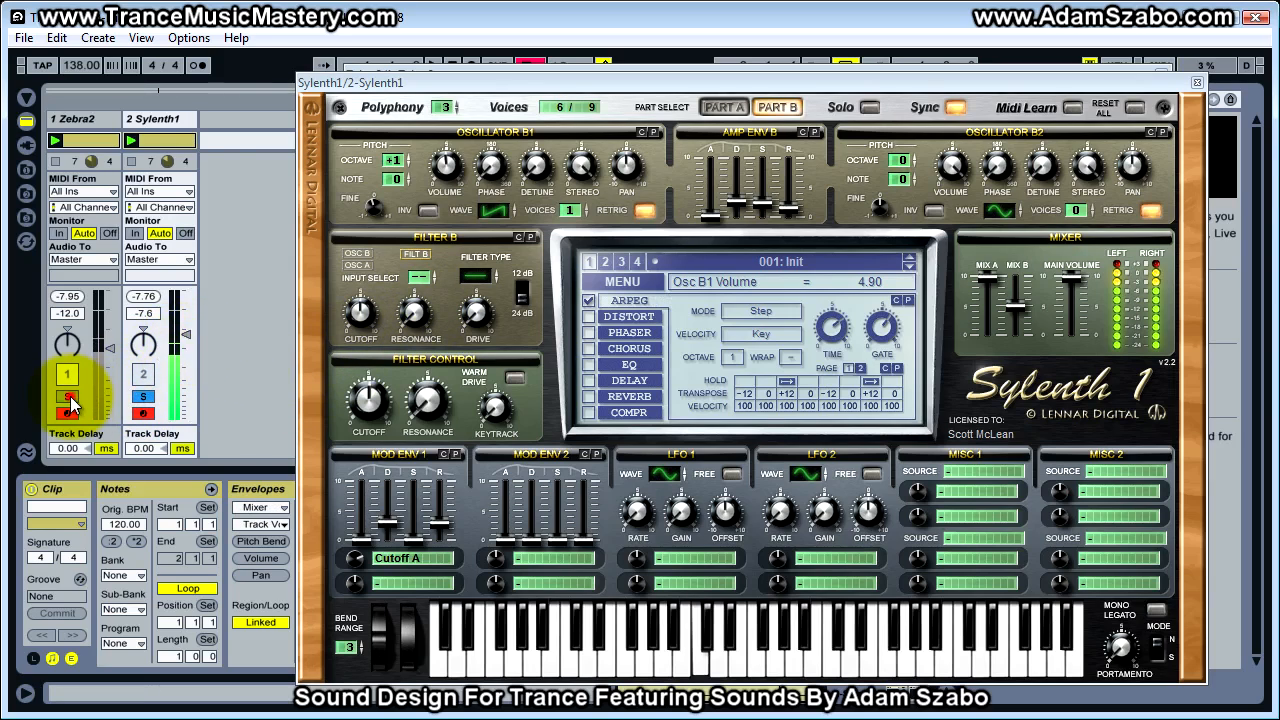
click(143, 398)
Retune Mod Env 1's decay, set its release to 3.79 and Cutoff A amount to 5.71, comparing both tracks in solo
click(389, 515)
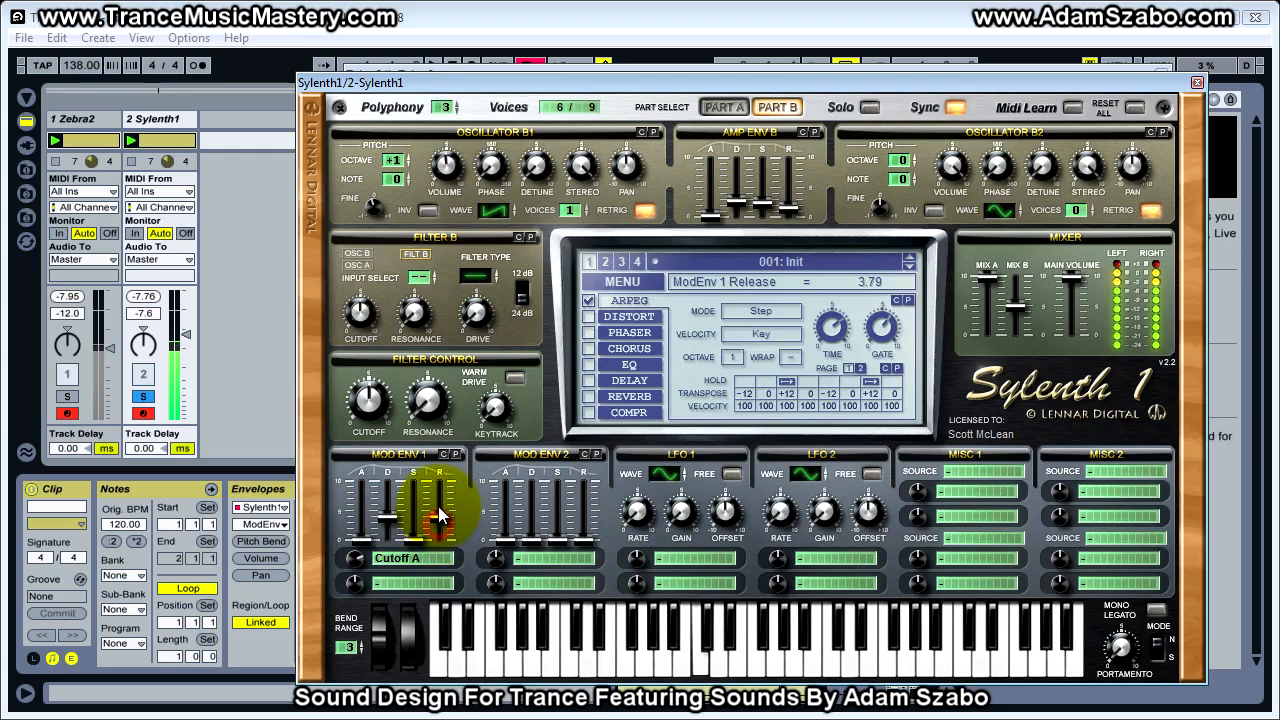
drag(389, 514, 388, 522)
click(357, 555)
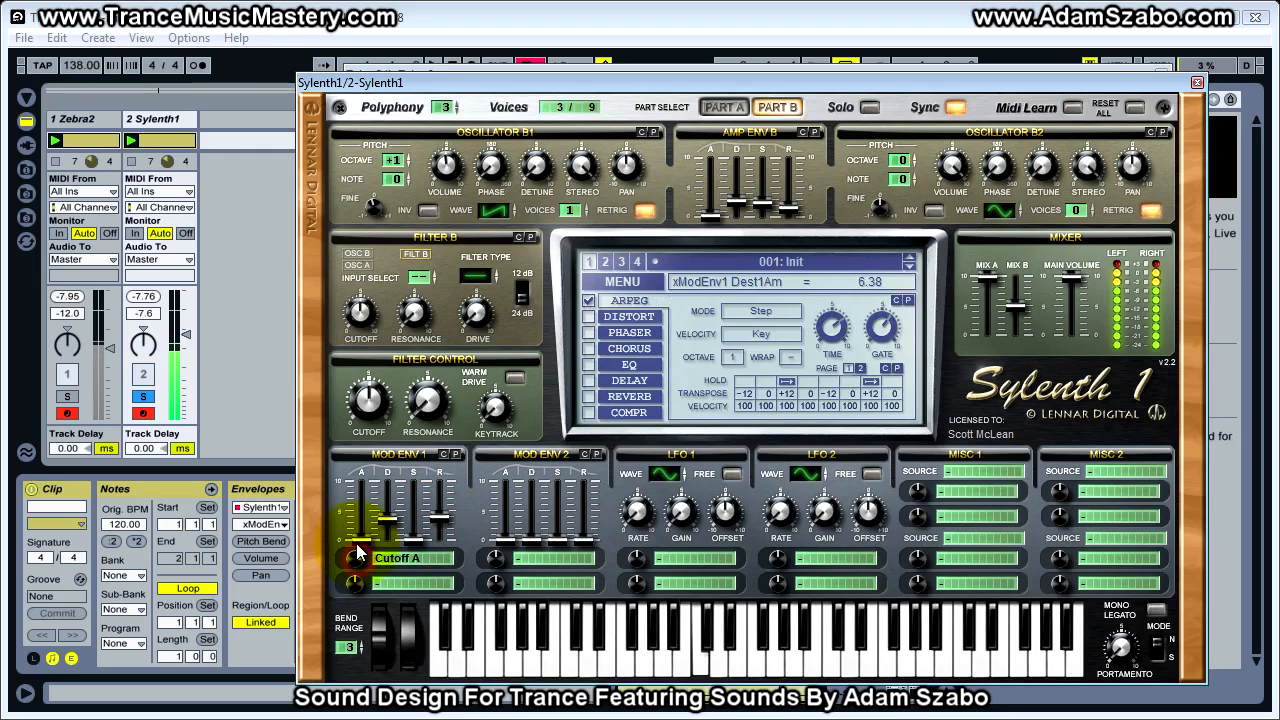
click(67, 396)
click(143, 397)
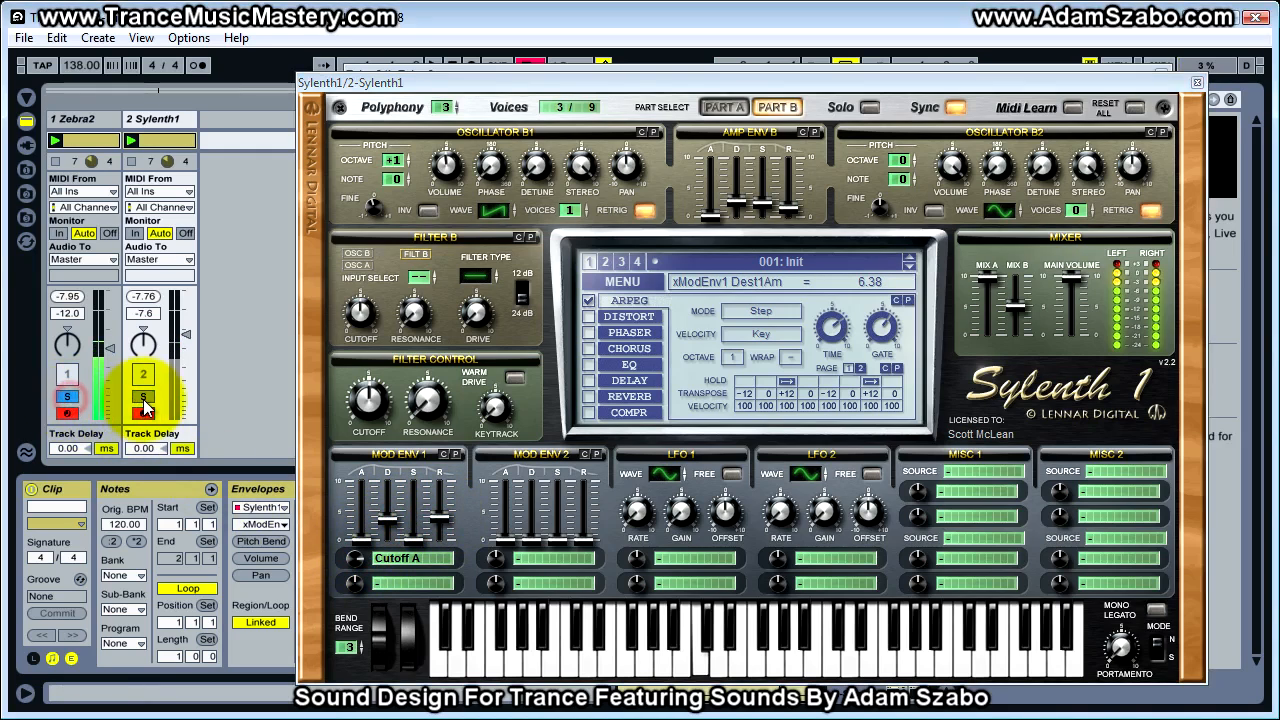
drag(353, 556, 353, 564)
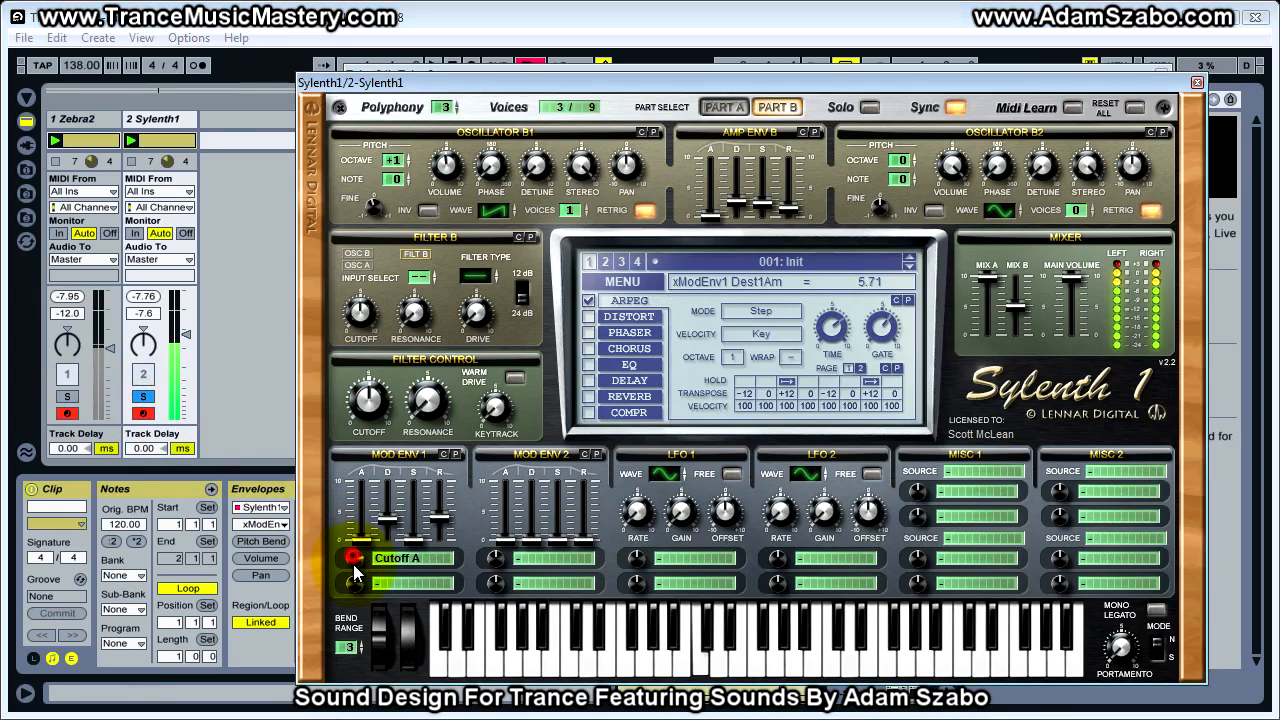
click(75, 395)
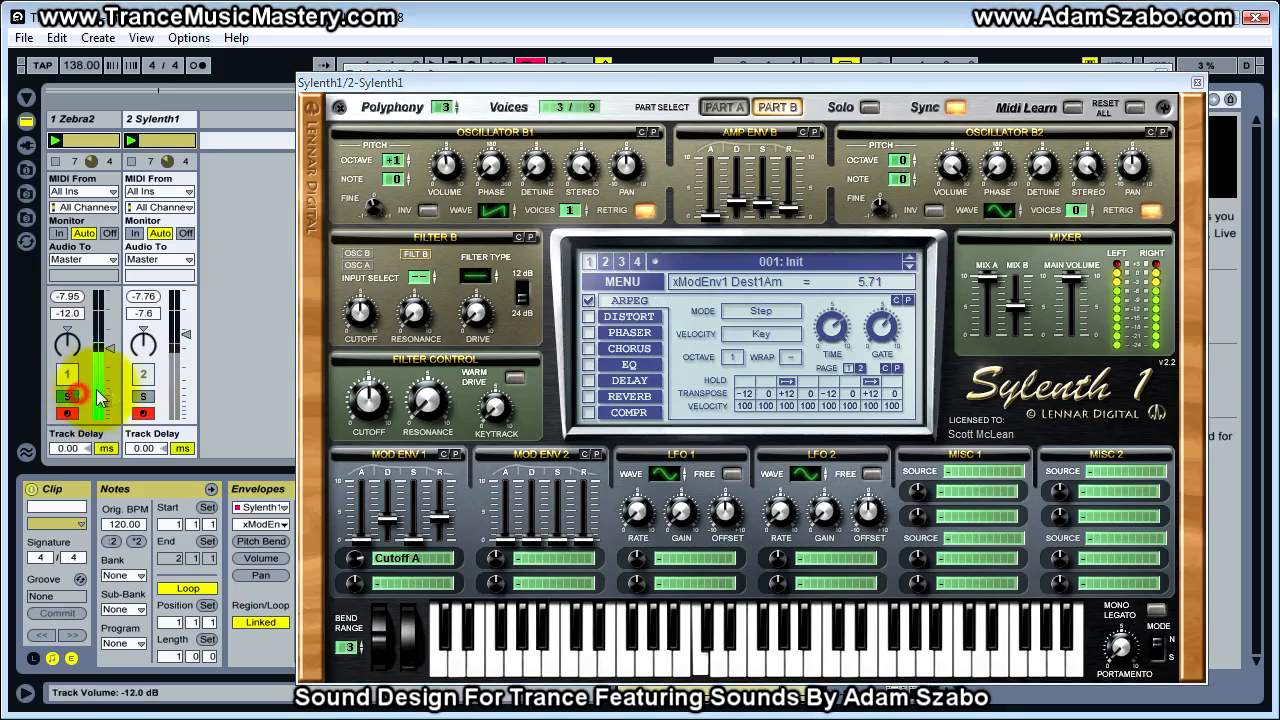
click(143, 400)
click(143, 398)
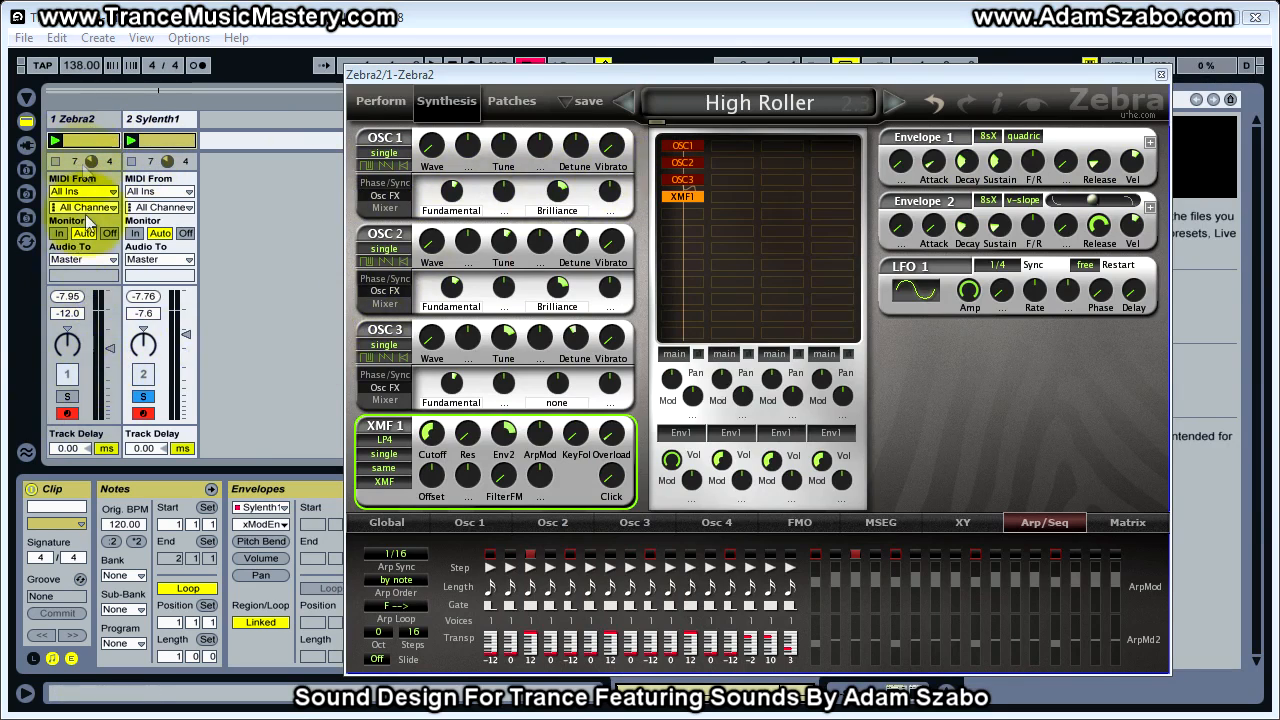
Set the slope of Zebra2's Envelope 2 to its lowest extreme and compare both tracks in solo
click(67, 396)
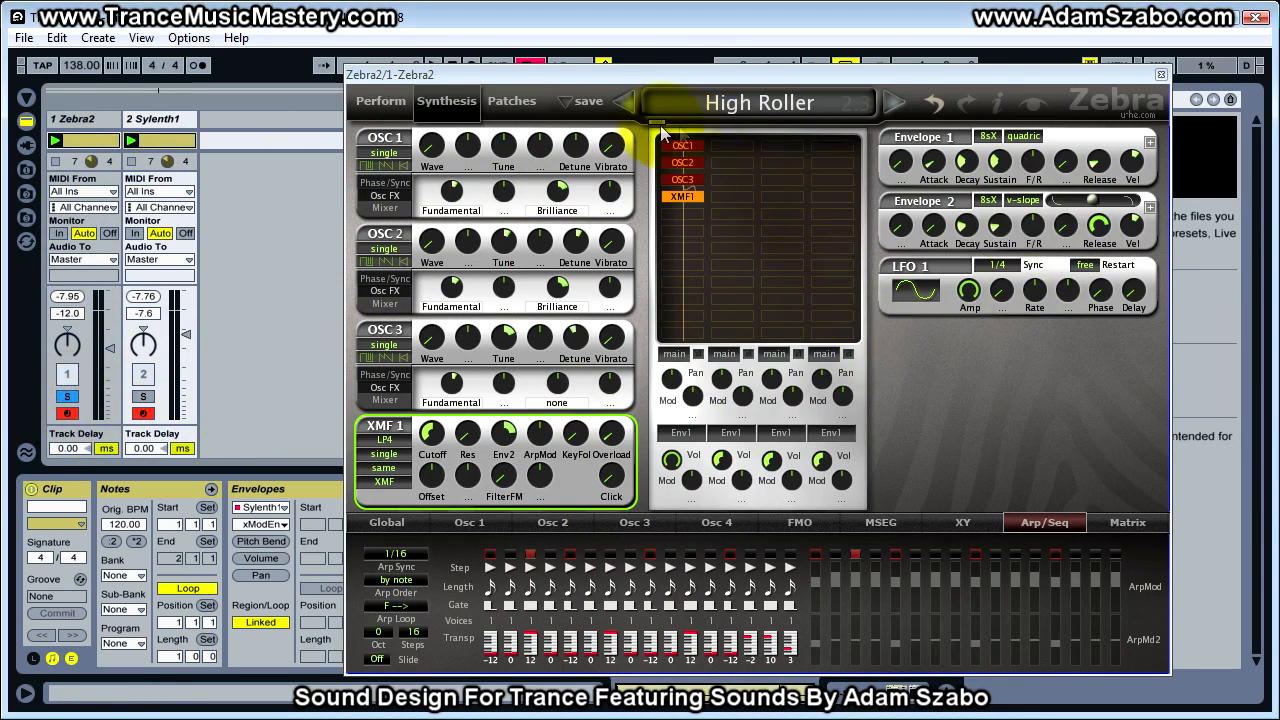
drag(1095, 201, 1013, 207)
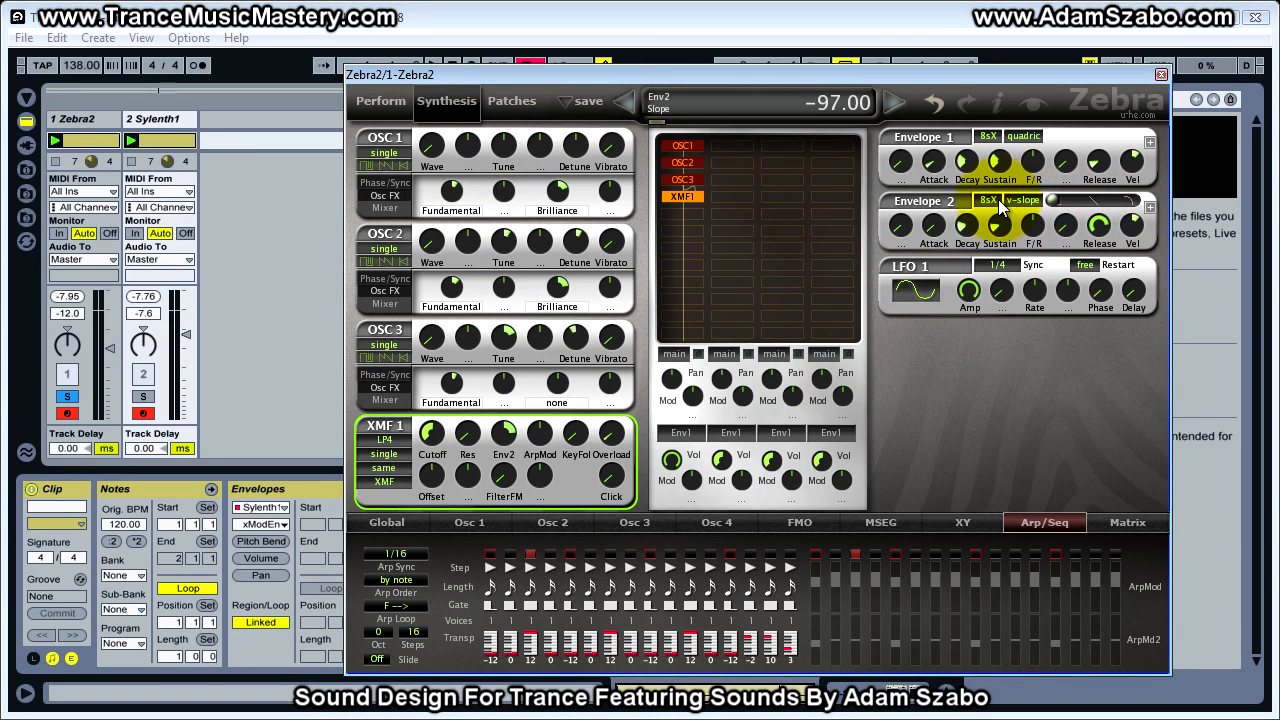
click(1054, 202)
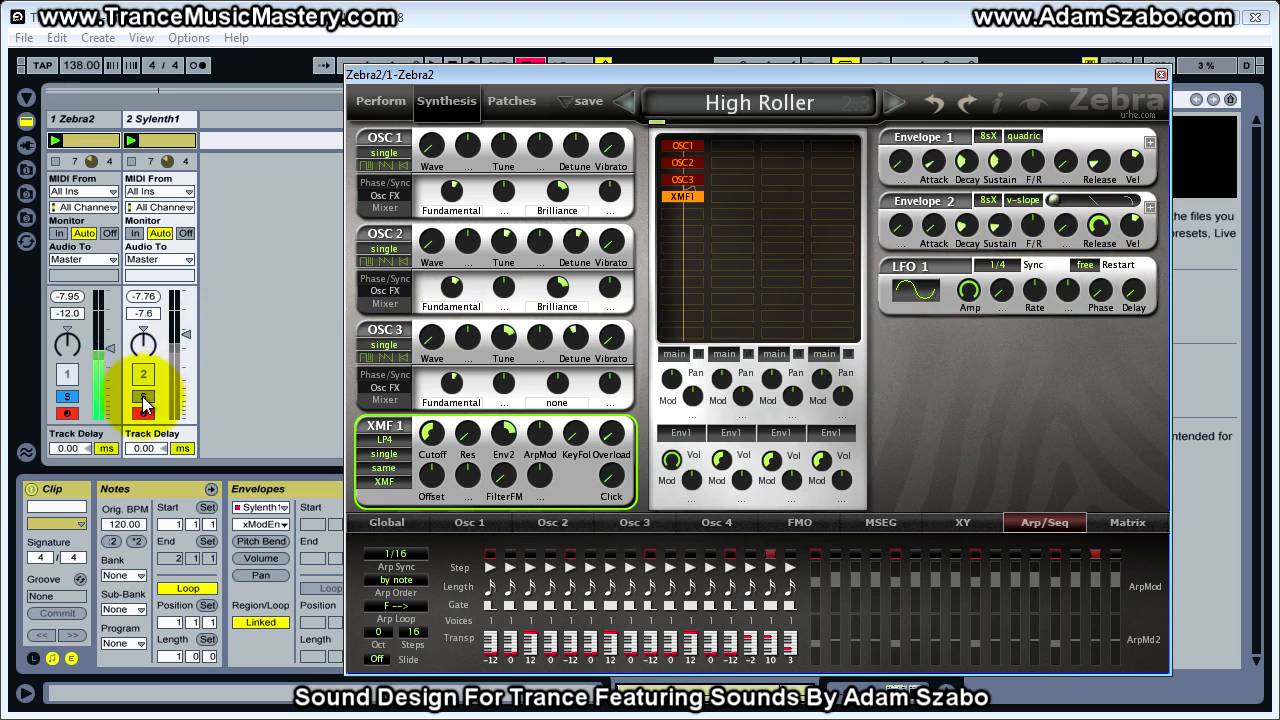
click(67, 398)
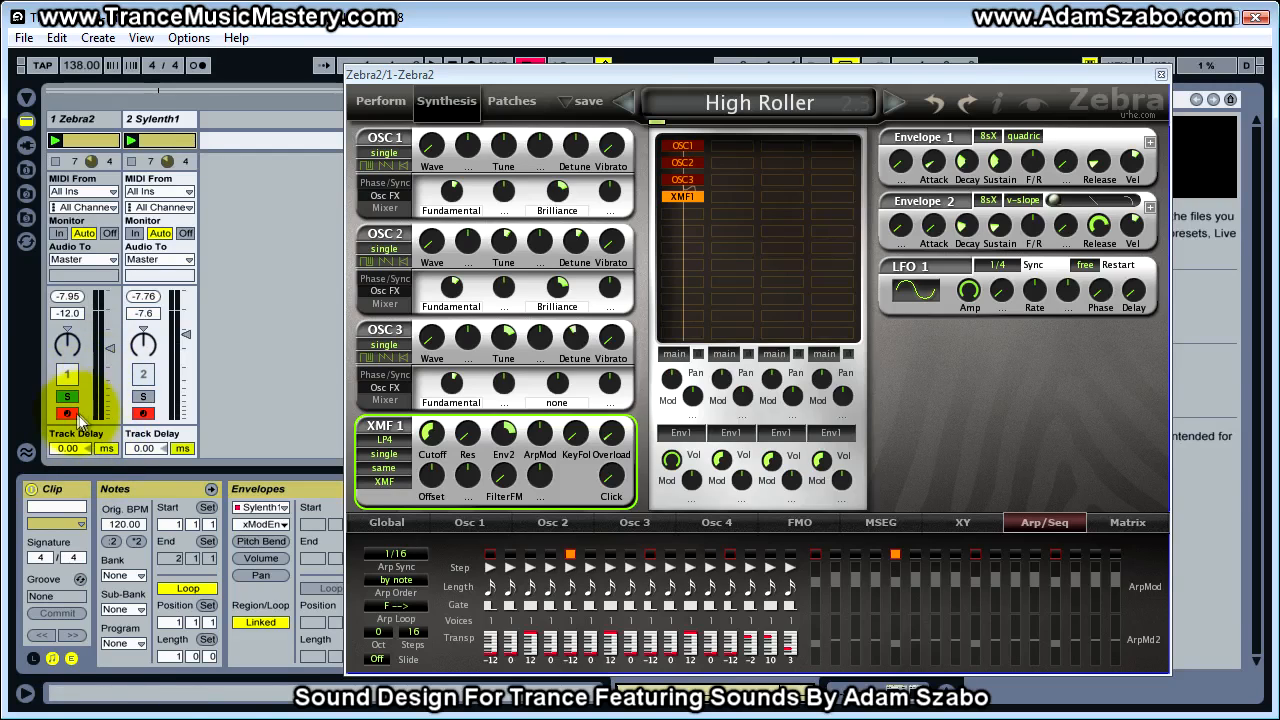
click(143, 398)
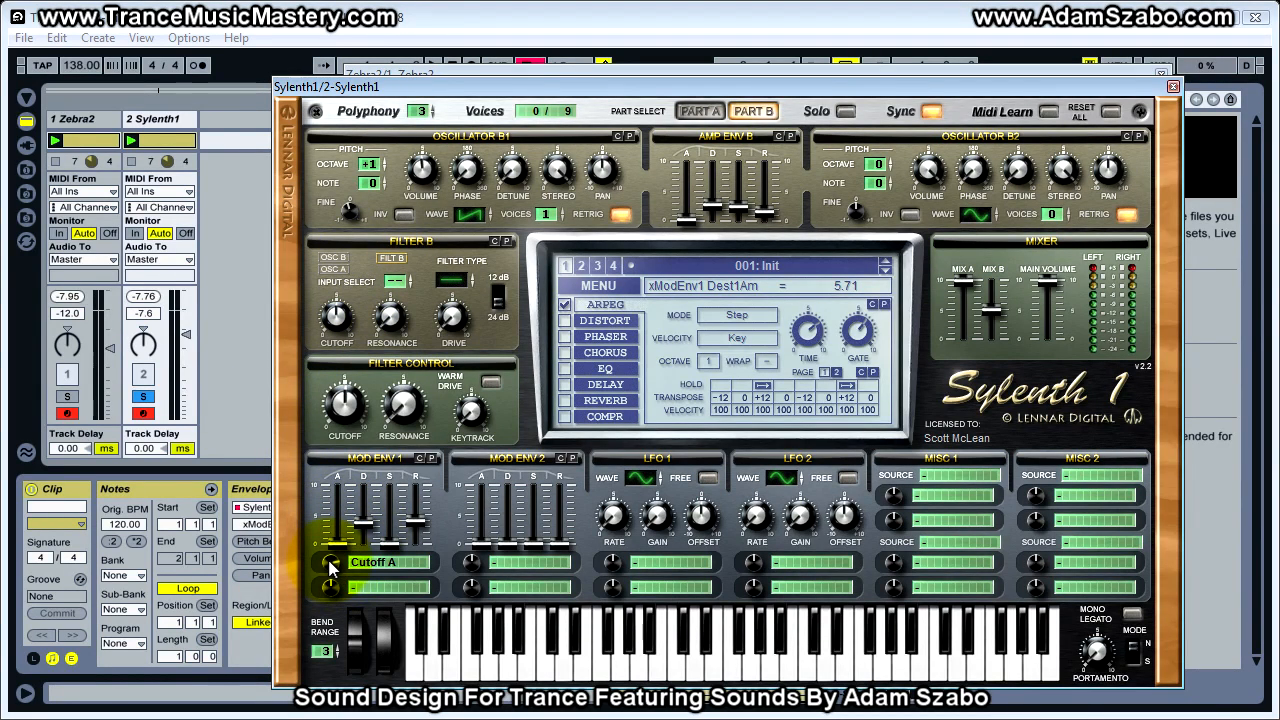
Try Cutoff A amounts of 3.33 and 4.76 on Sylenth1's Mod Env 1, comparing with the soloed Zebra2 track
drag(330, 563, 325, 586)
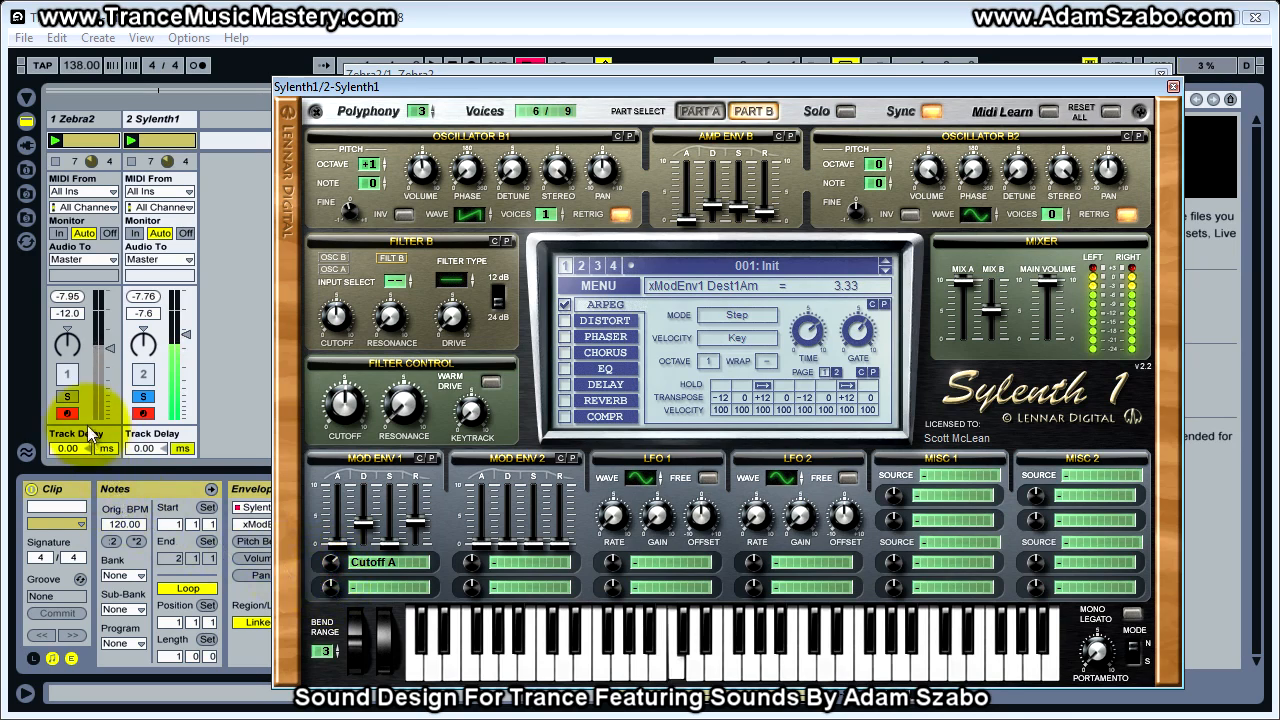
click(75, 397)
click(143, 398)
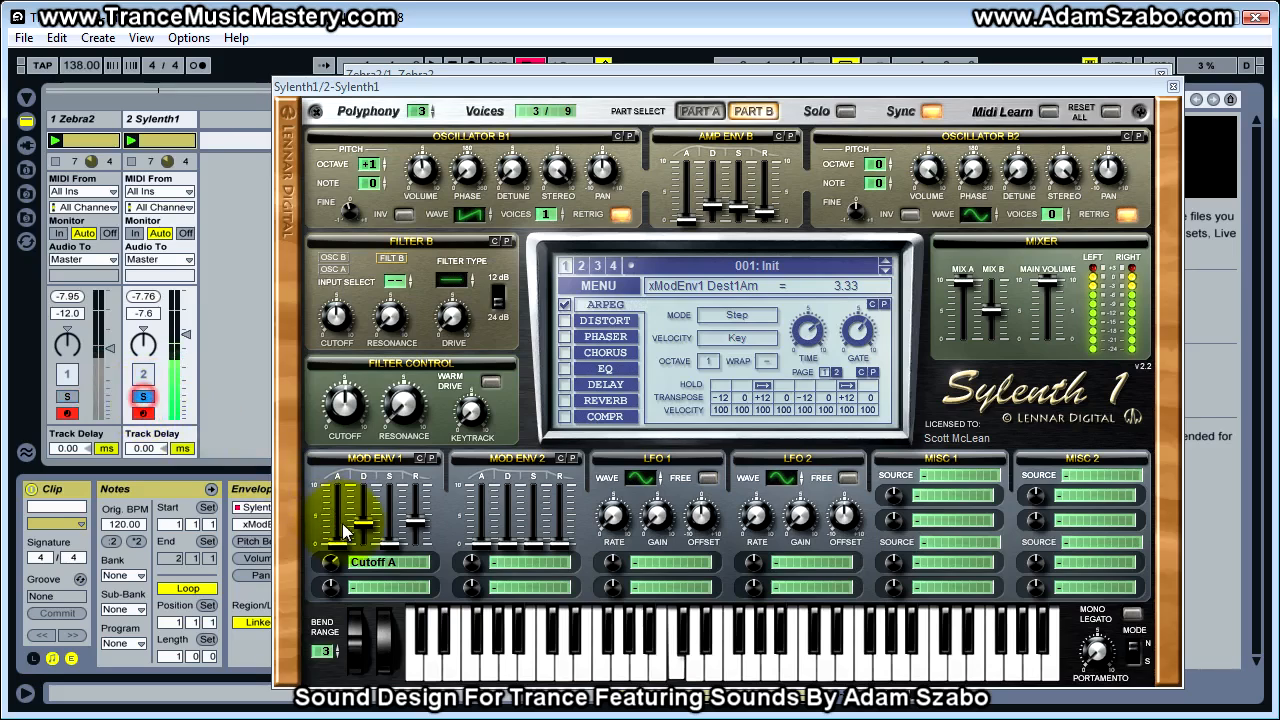
drag(332, 557, 335, 580)
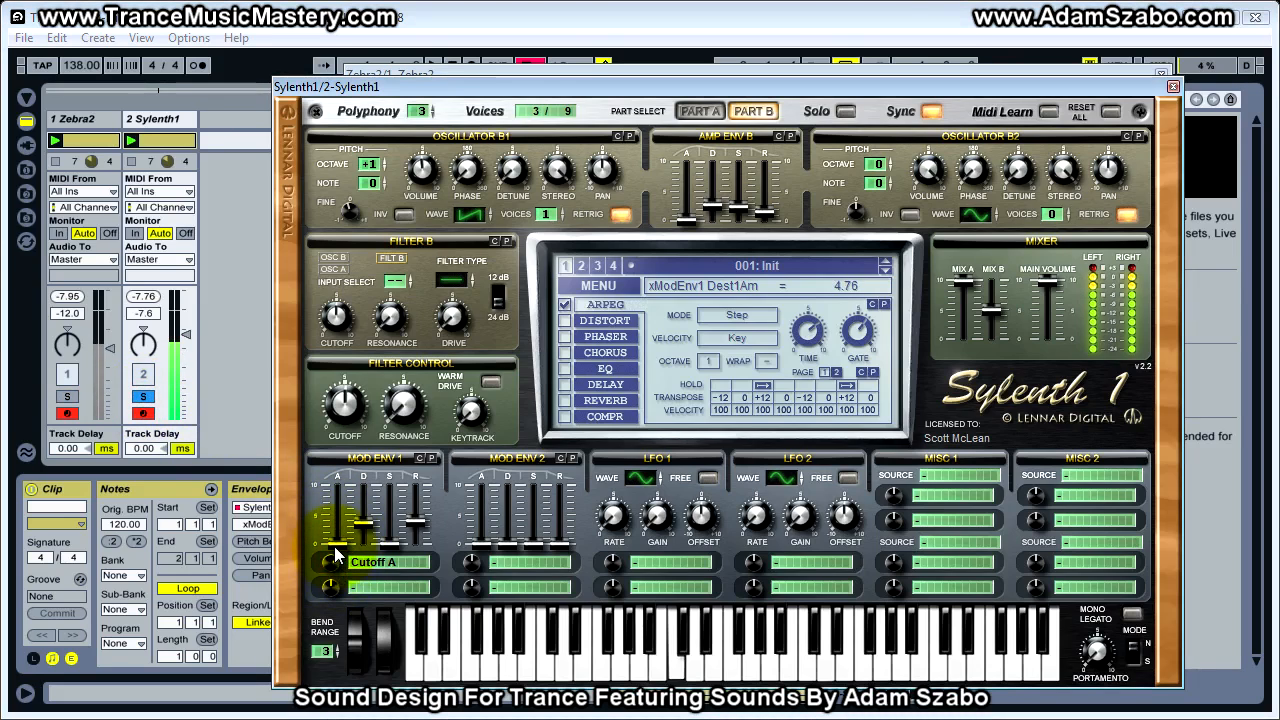
Shorten Sylenth1's Mod Env 1 decay to 2.01, alternating solo with Zebra2 to match the filter movement
drag(360, 522, 362, 548)
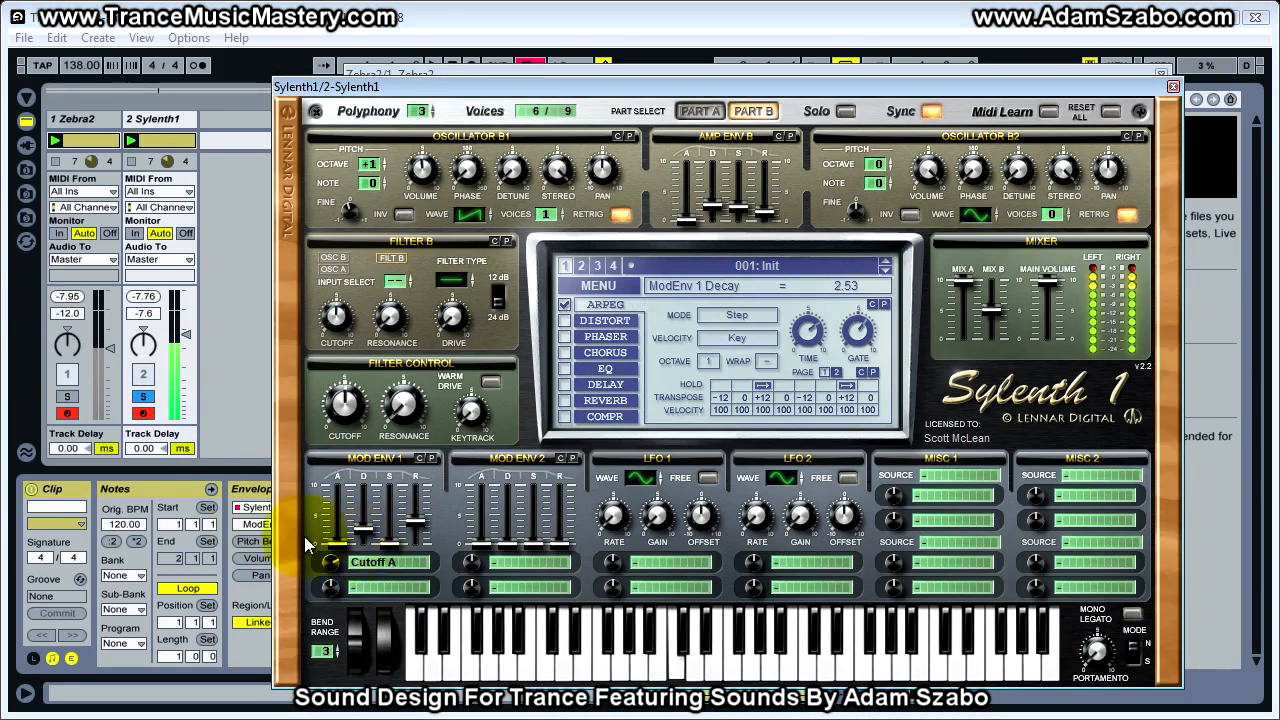
click(75, 395)
click(143, 397)
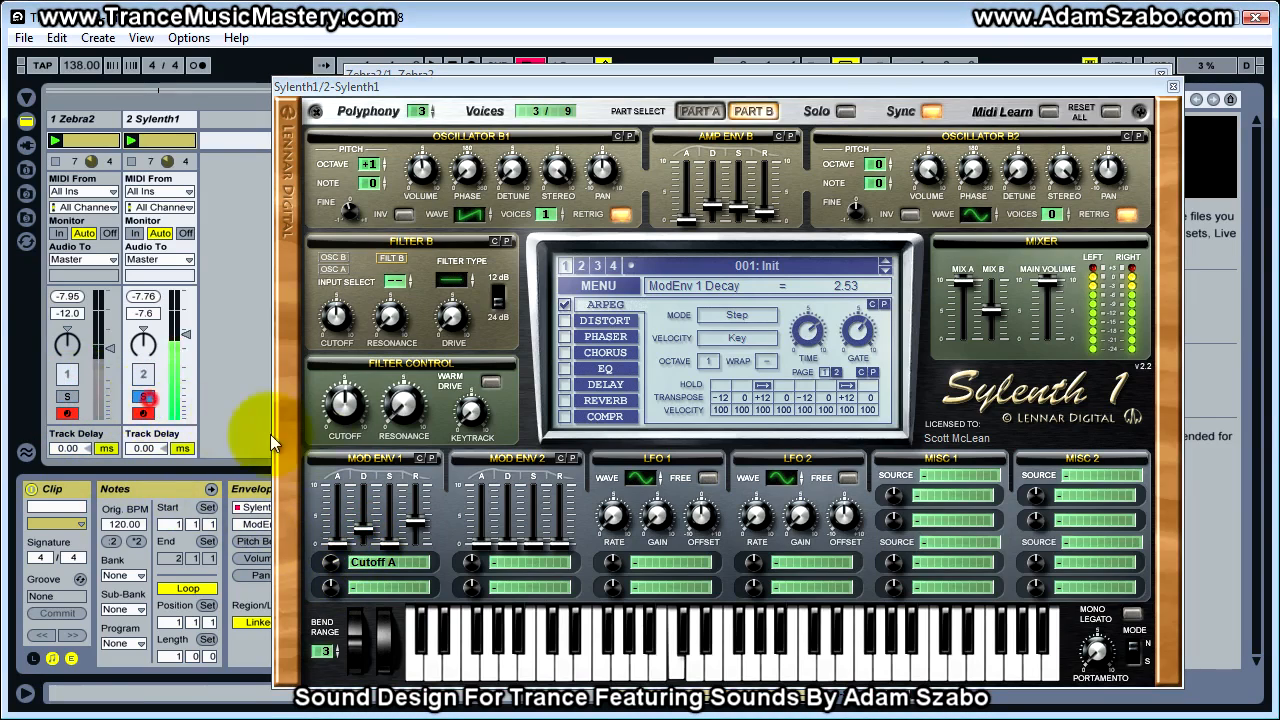
drag(360, 530, 357, 538)
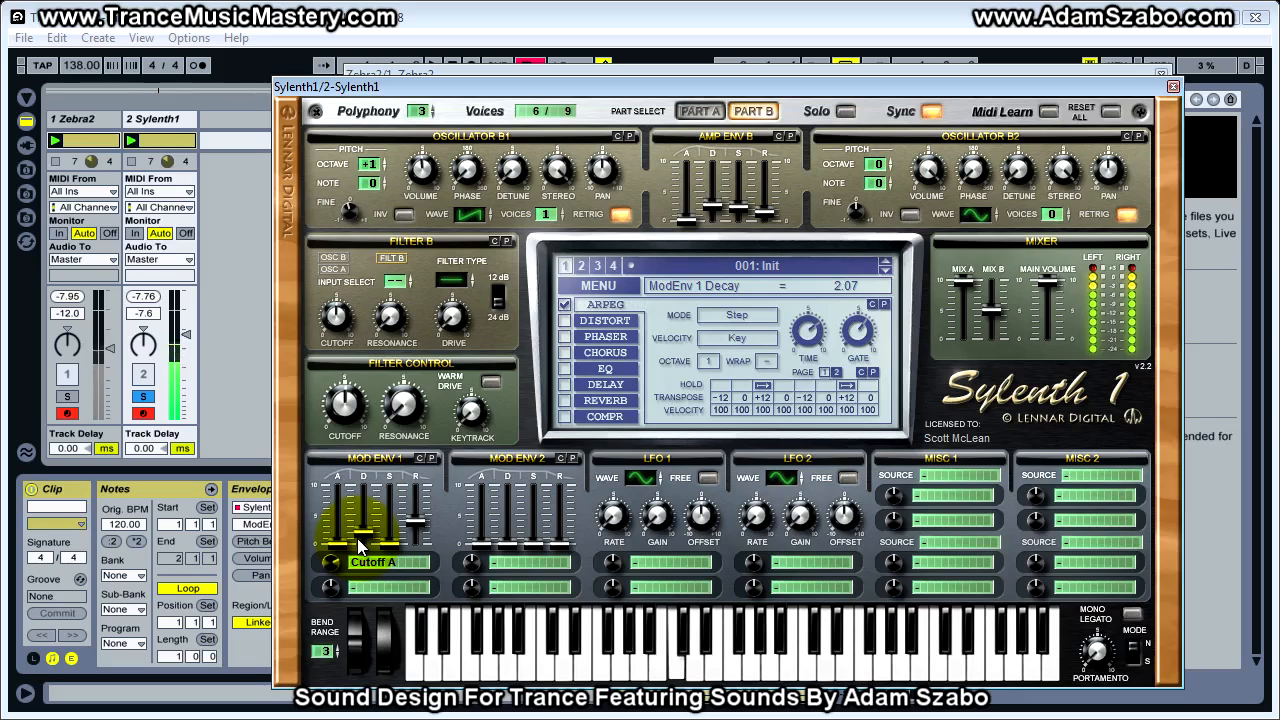
click(70, 397)
click(143, 397)
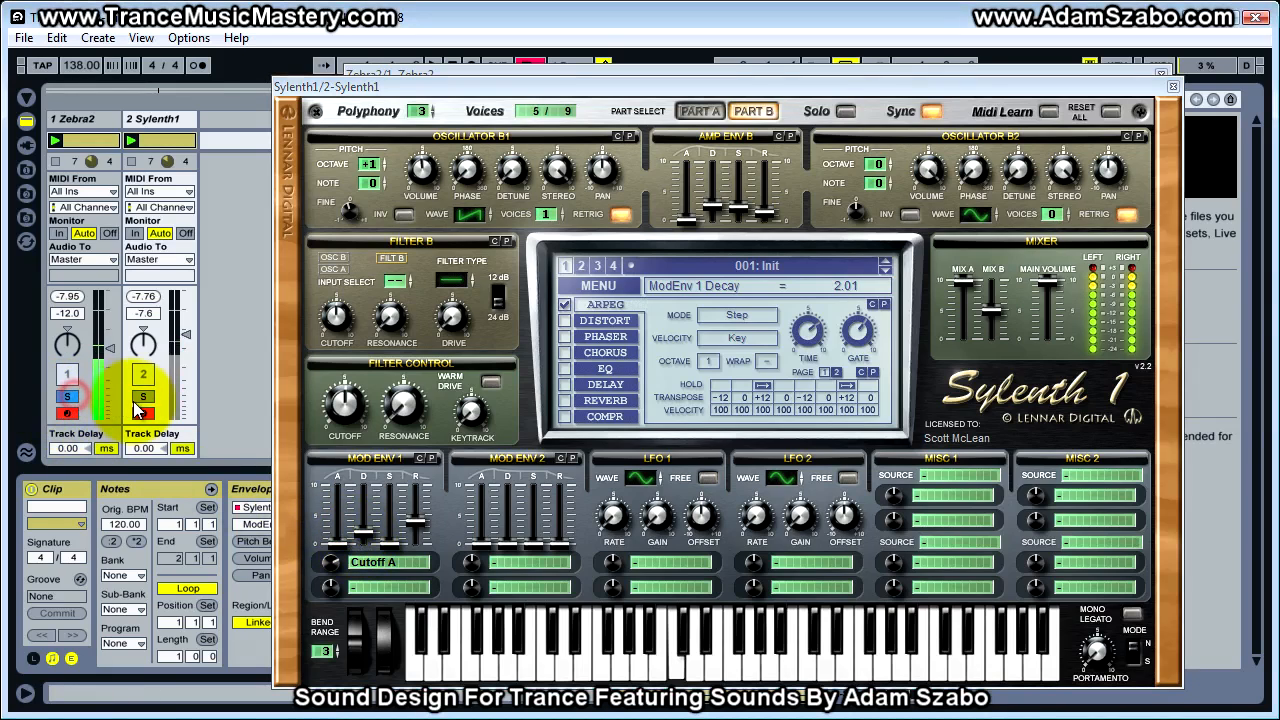
Set Mod Env 1's Cutoff A amount to 5.71 after auditioning 5.90 and 6.67 against the soloed Zebra2 track
click(330, 560)
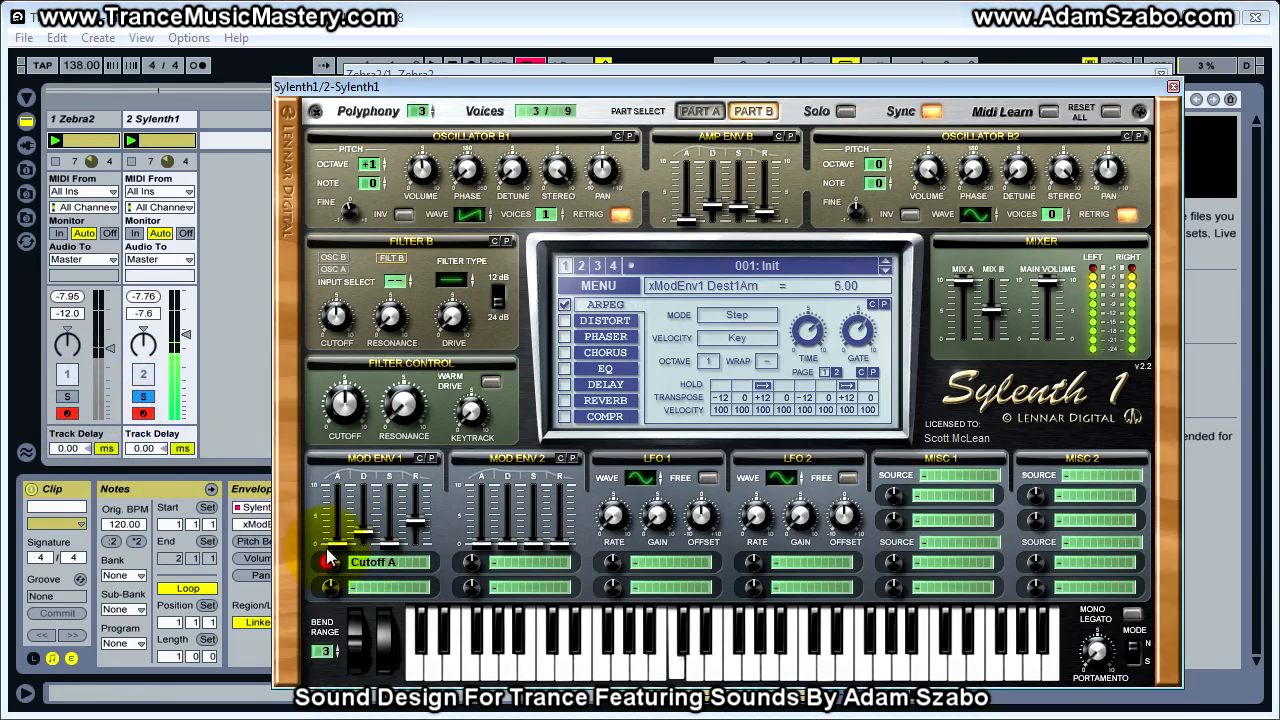
click(69, 397)
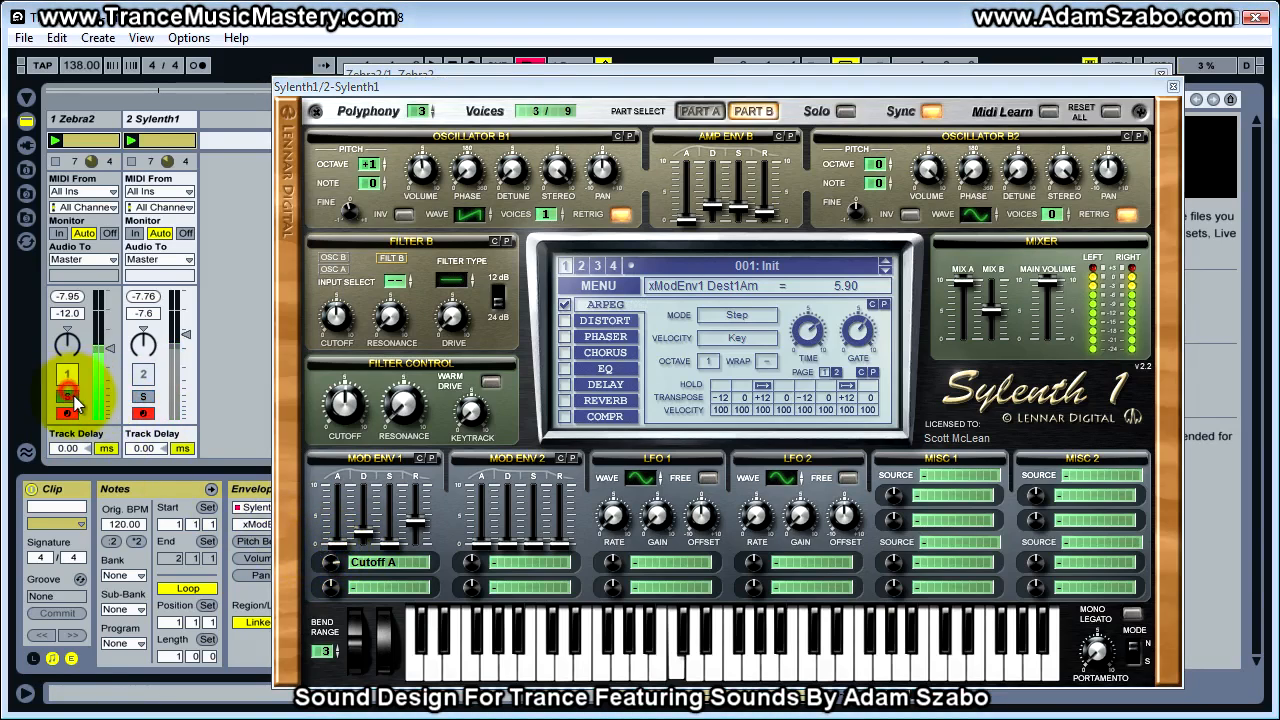
click(143, 396)
drag(331, 561, 331, 550)
click(69, 397)
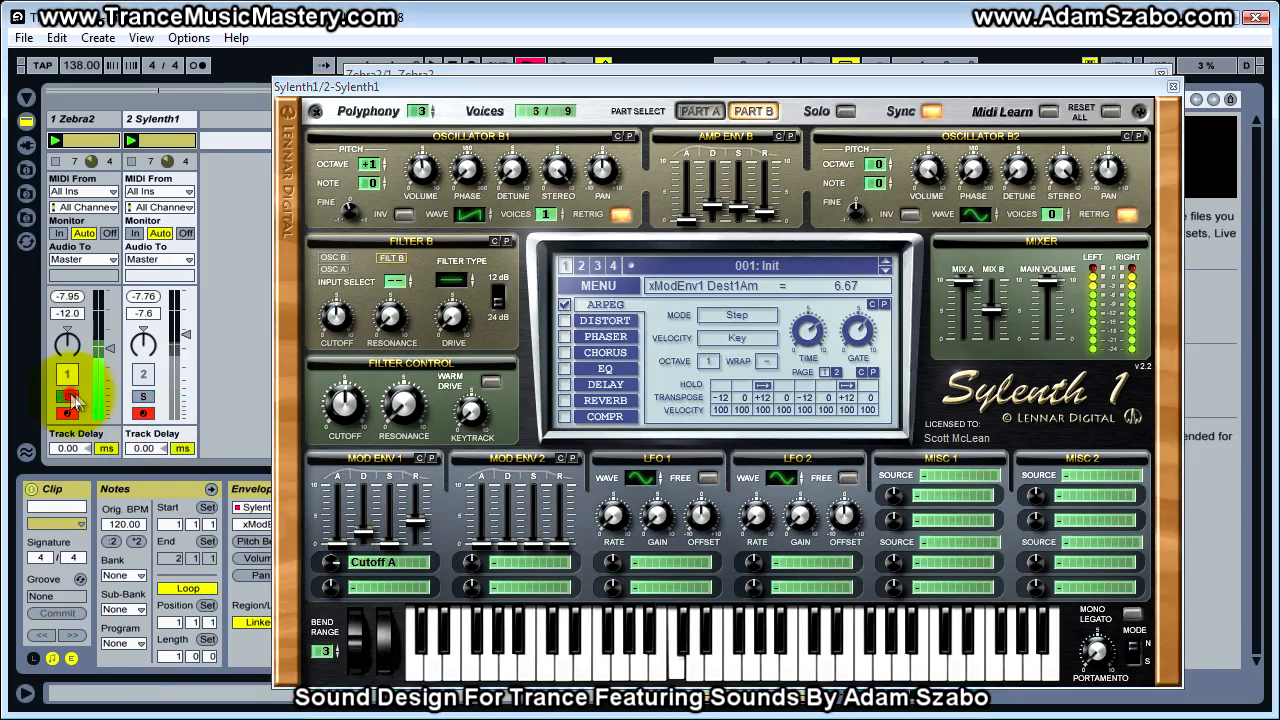
click(143, 397)
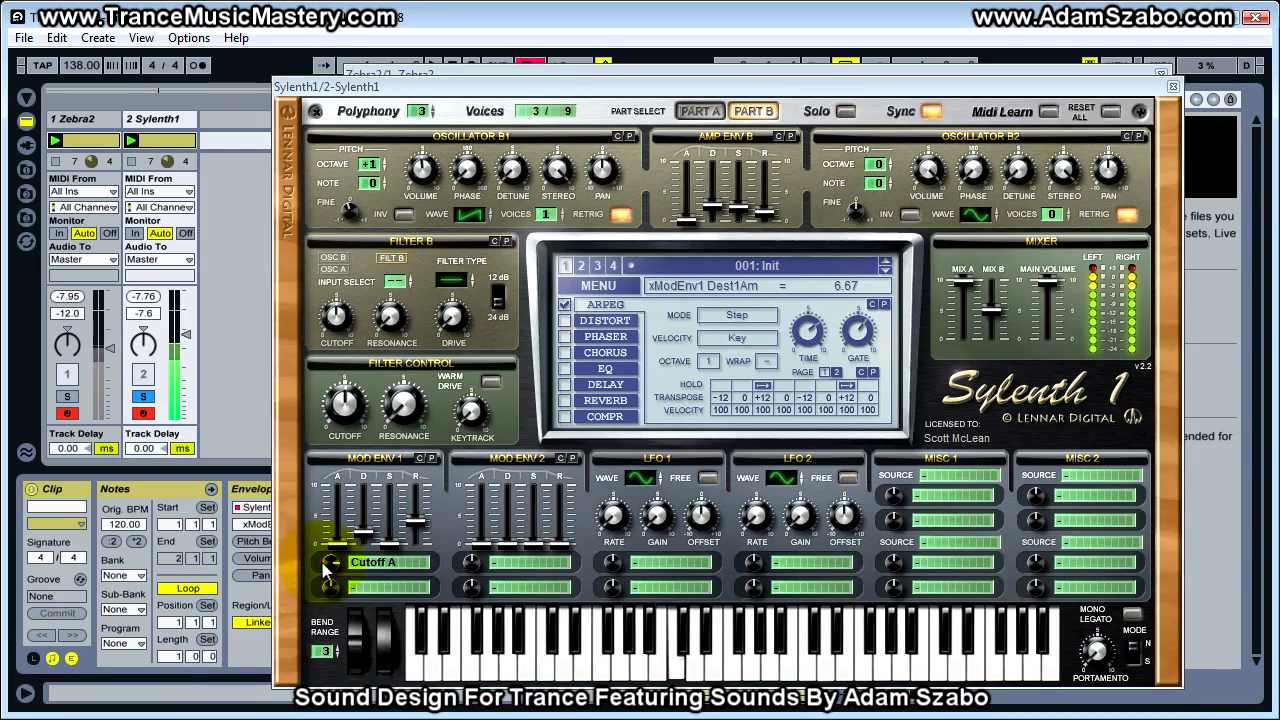
drag(326, 564, 327, 580)
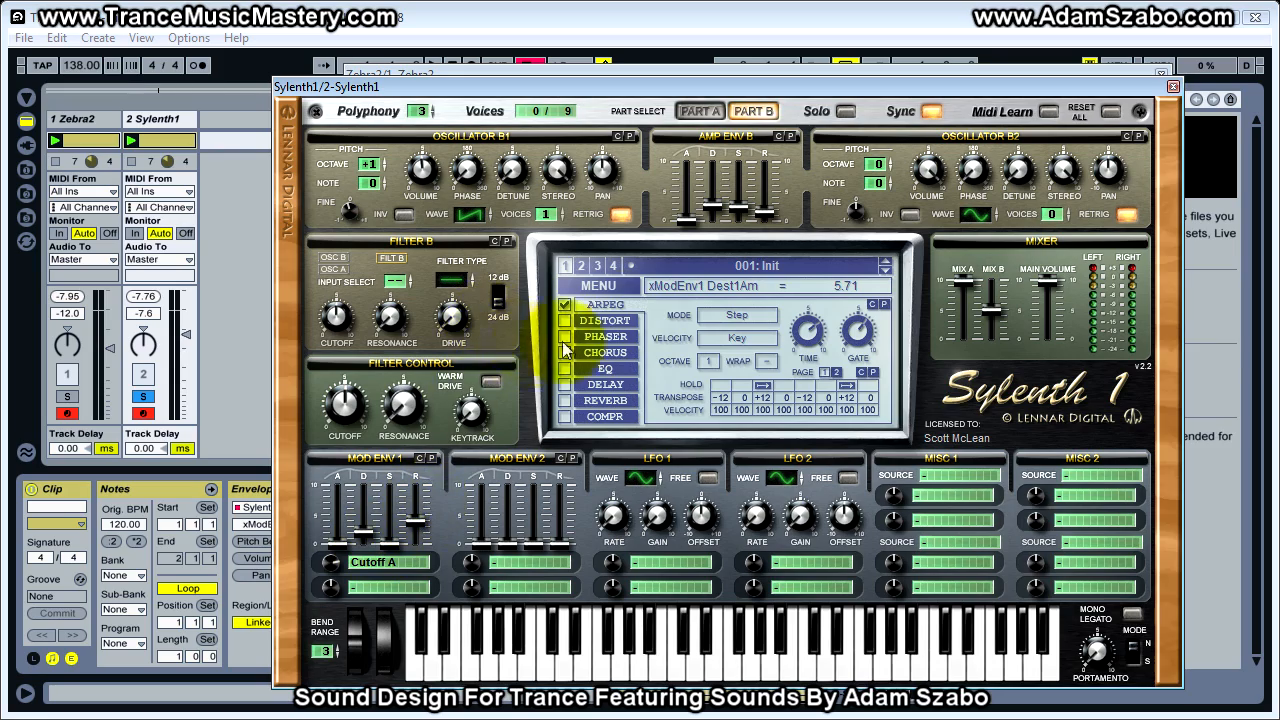
Move the Sylenth1 window aside and switch on EQ1 and EQ2 in Zebra2's global effects grid
drag(696, 87, 1279, 90)
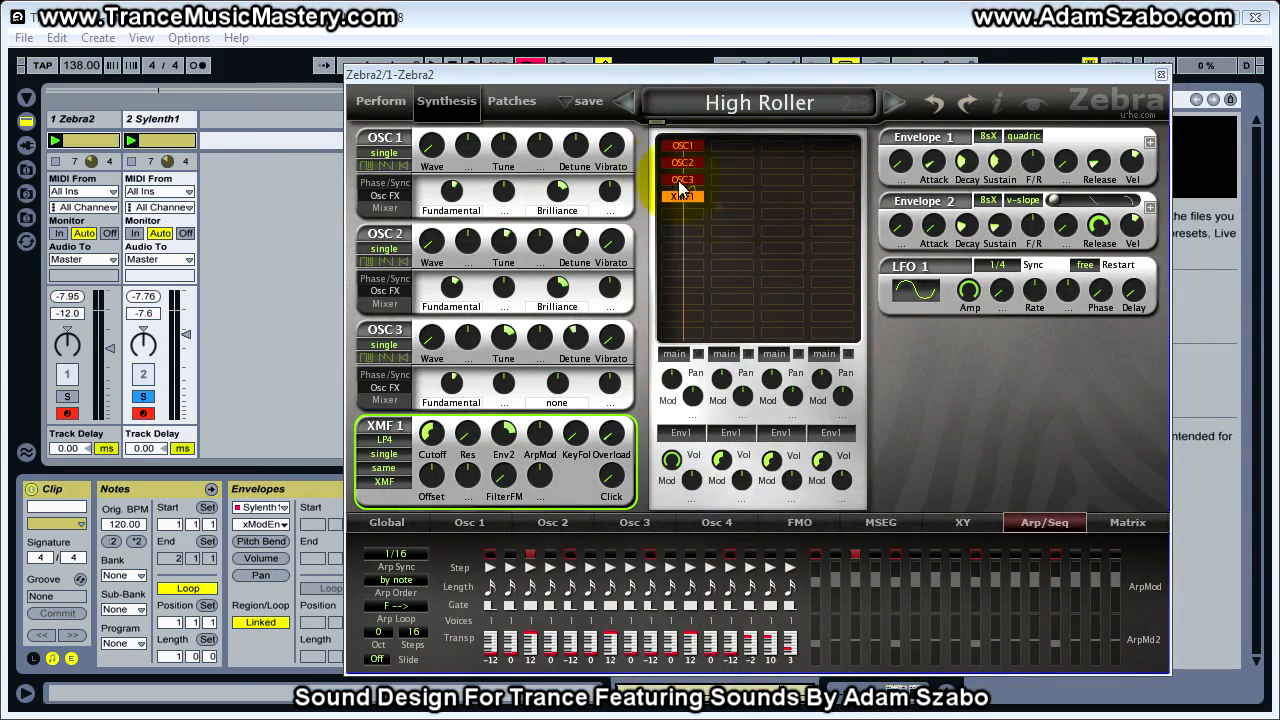
click(386, 522)
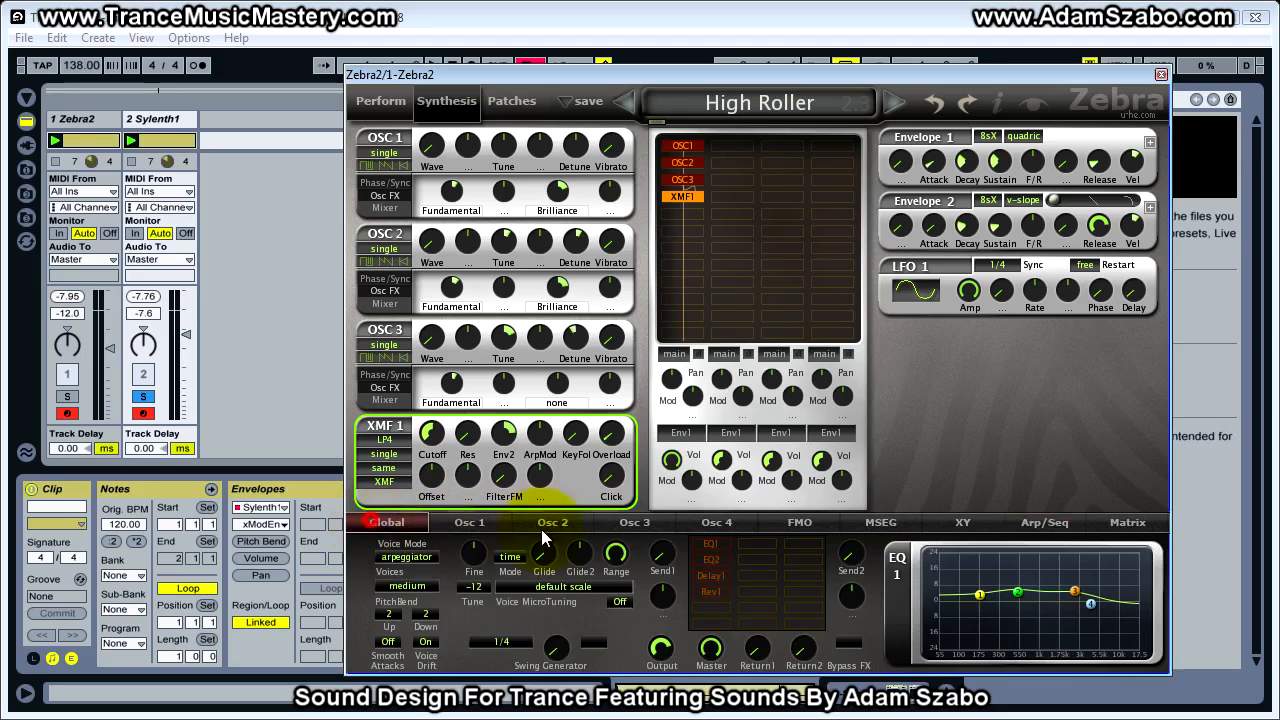
click(711, 556)
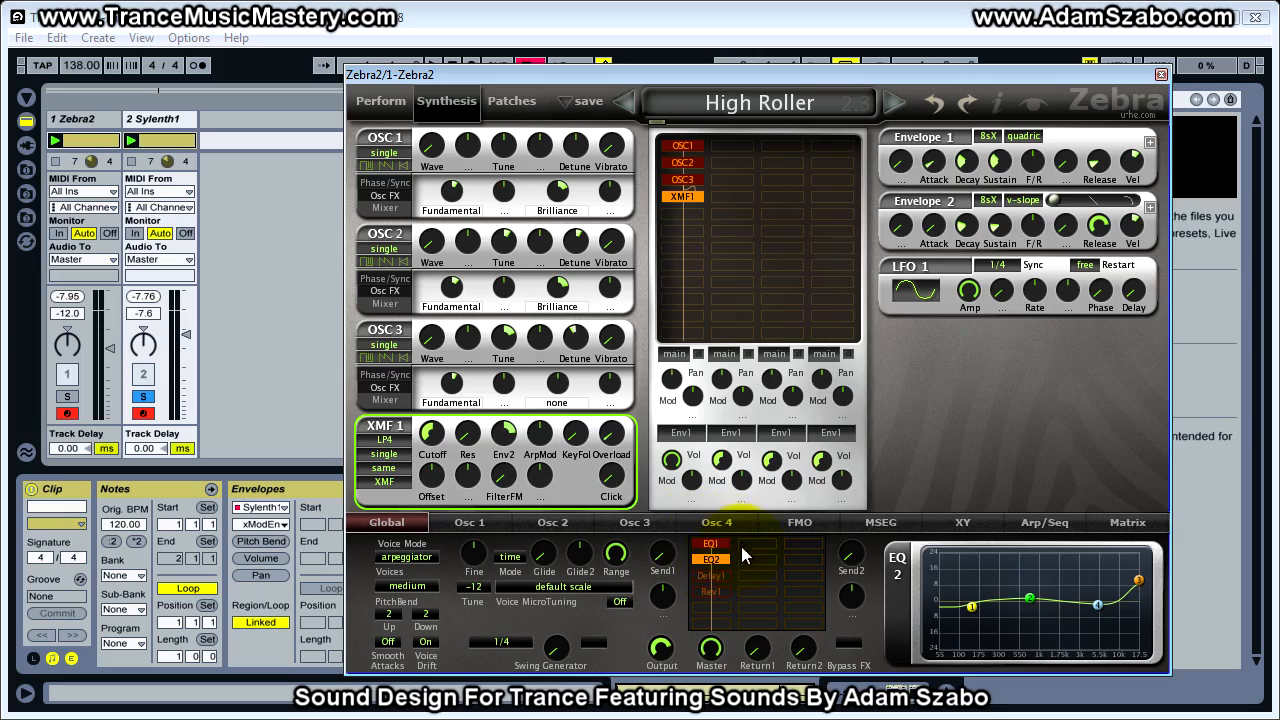
Check the Sylenth1 window, solo the Zebra2 track and reload the High Roller preset in Zebra2
drag(1279, 101, 440, 82)
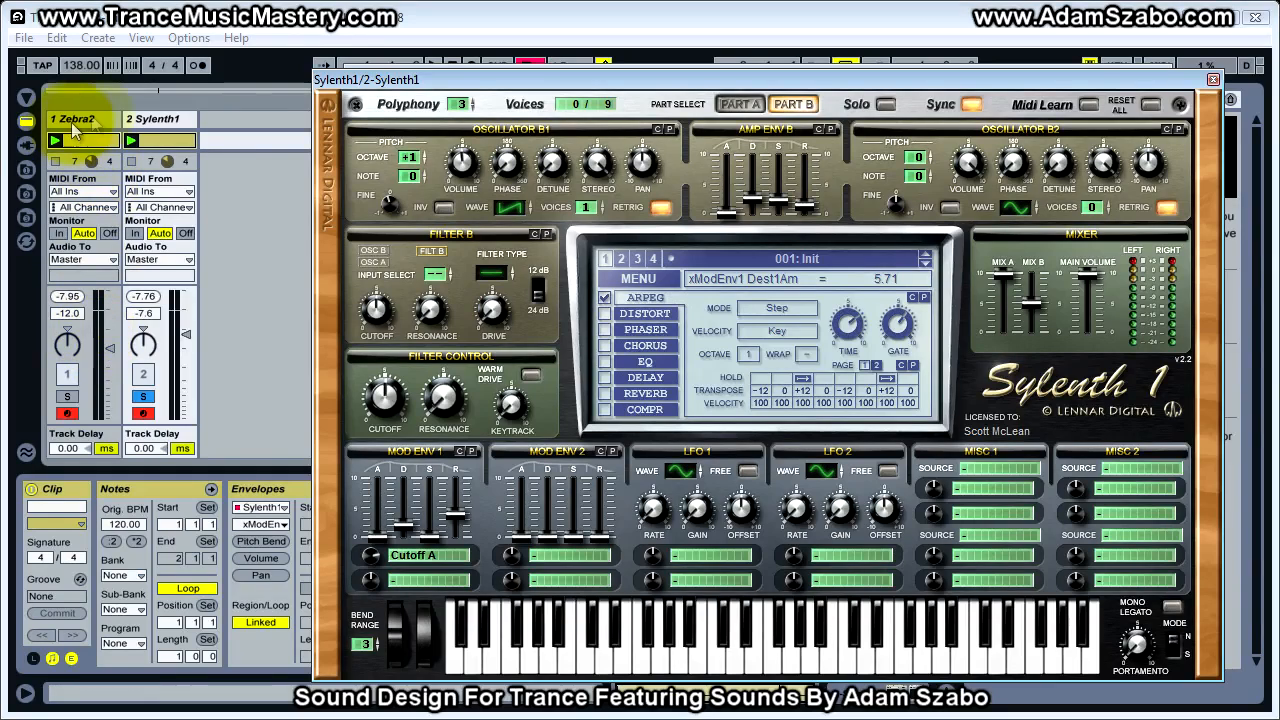
click(68, 138)
click(67, 396)
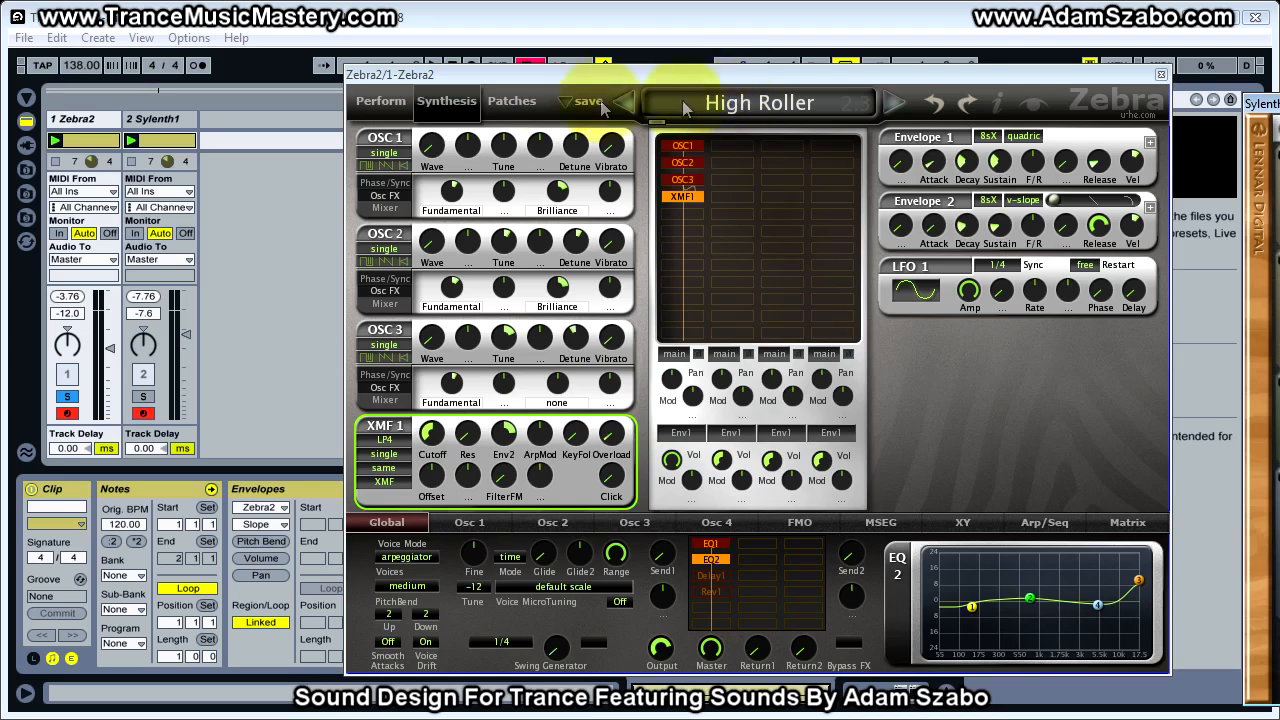
click(735, 102)
click(740, 135)
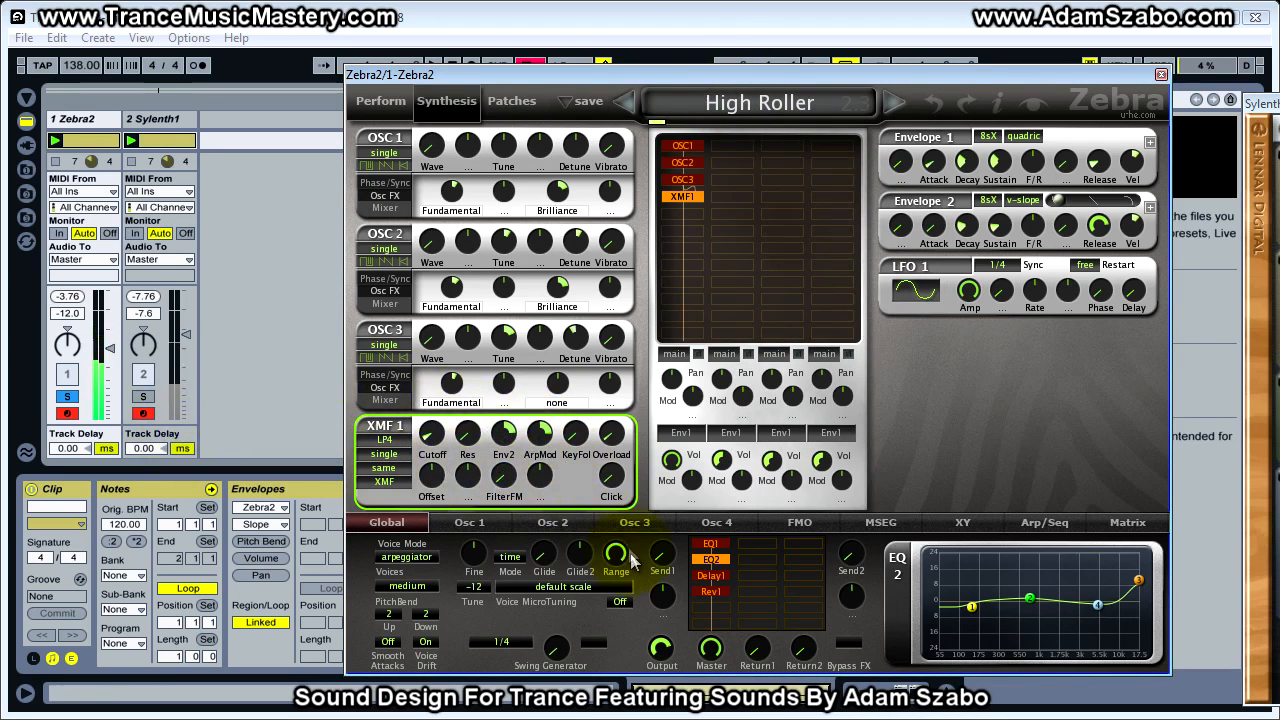
Switch off Delay1 and Rev1 in Zebra2's global effects grid, leaving EQ1 and EQ2 on
click(712, 593)
click(711, 576)
click(711, 592)
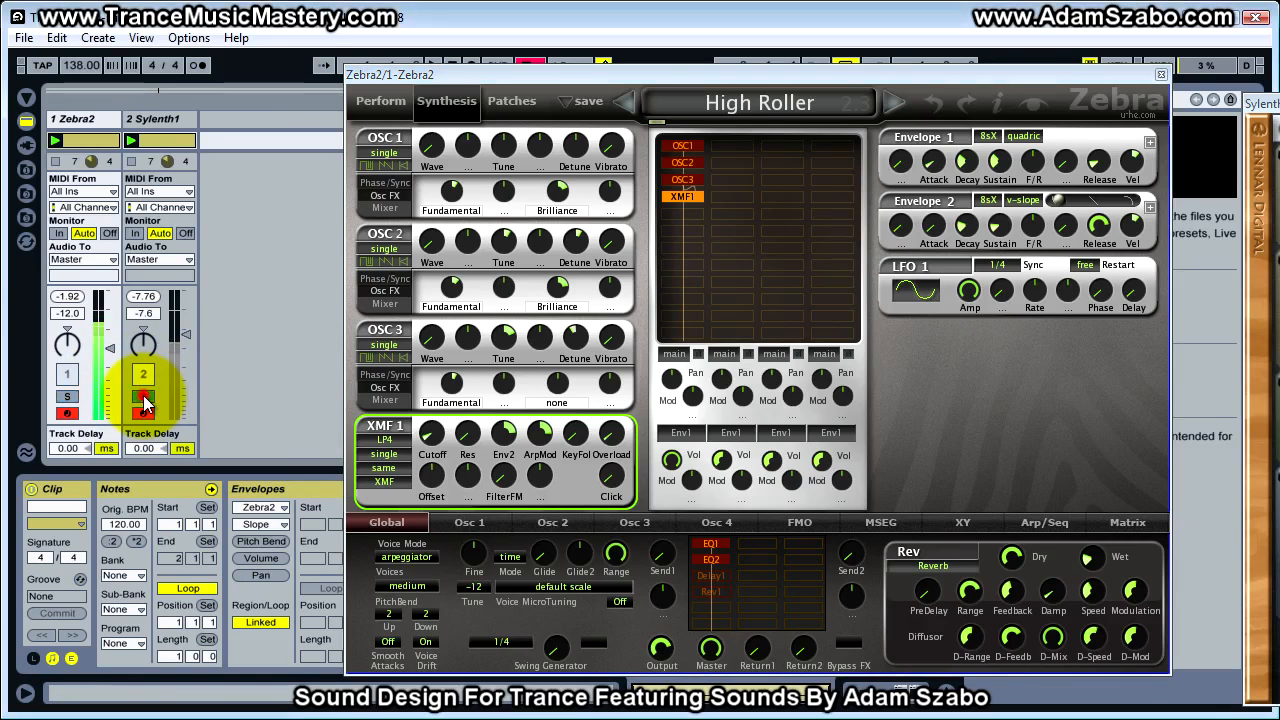
Set the Sylenth1 track volume to -2.8 dB after trying -2.0 and -3.0 dB, alternating solo with Zebra2 to match loudness
drag(177, 343, 183, 340)
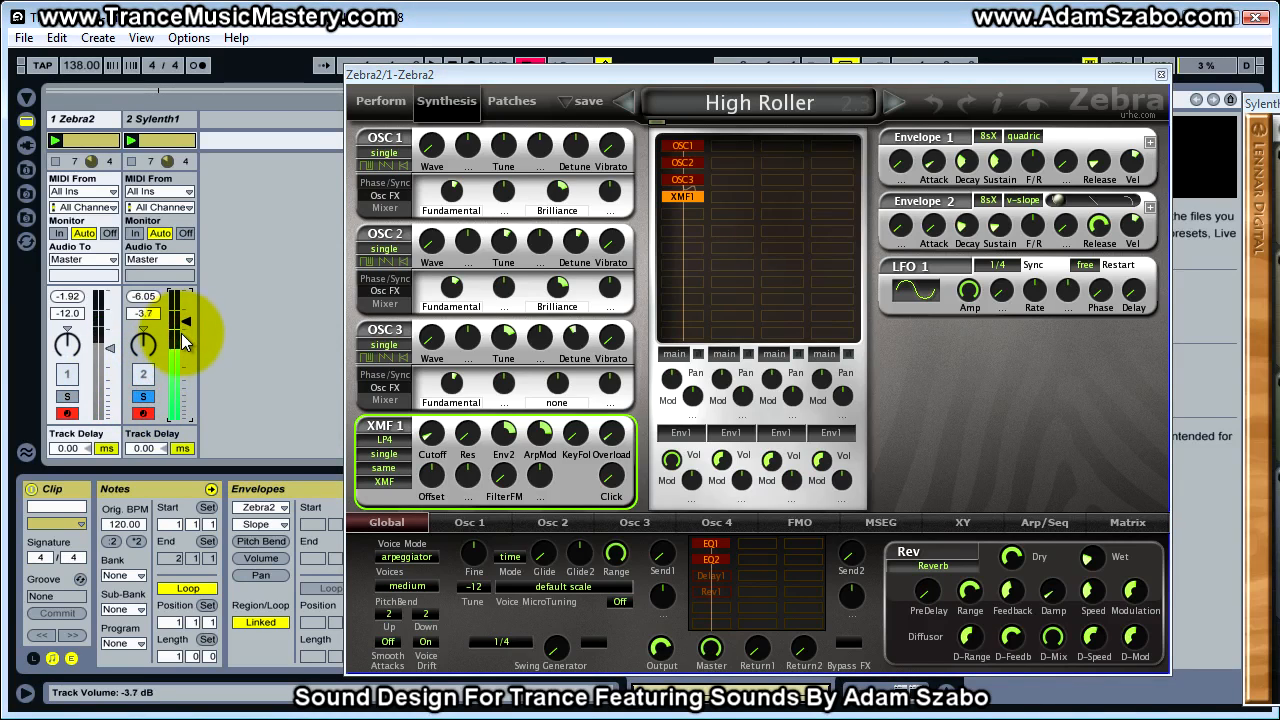
click(70, 397)
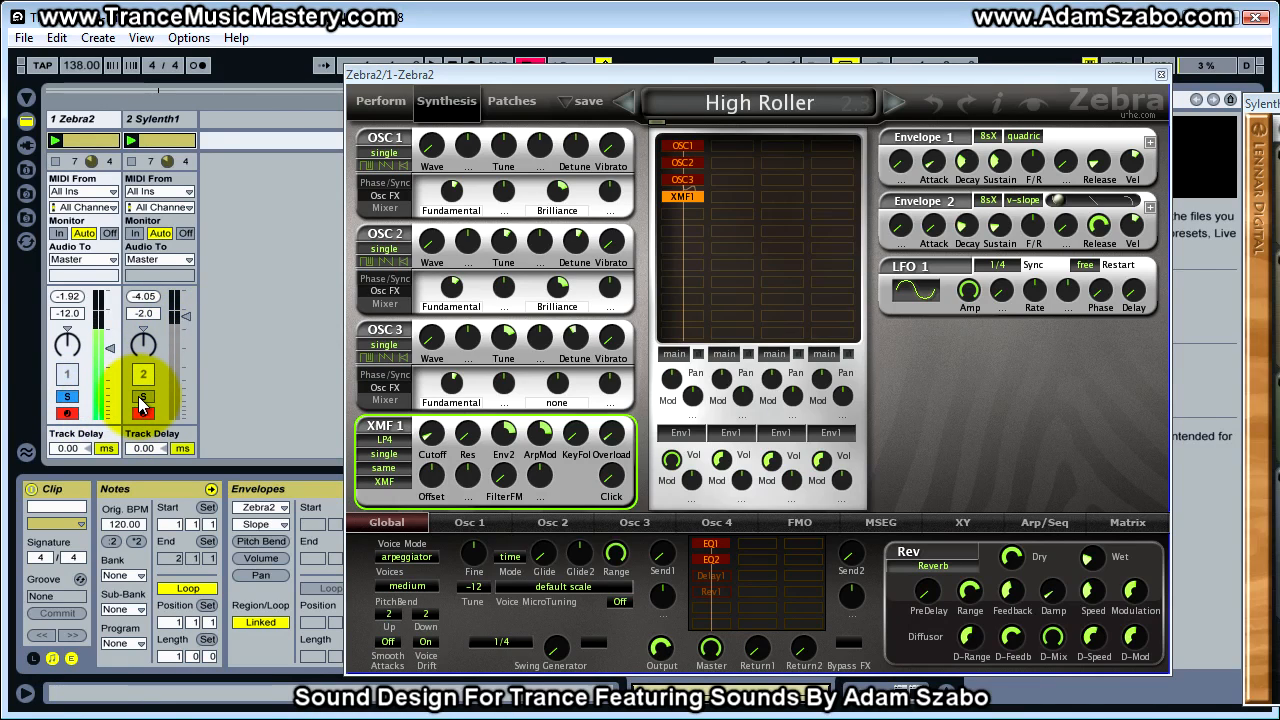
click(141, 402)
drag(193, 324, 183, 322)
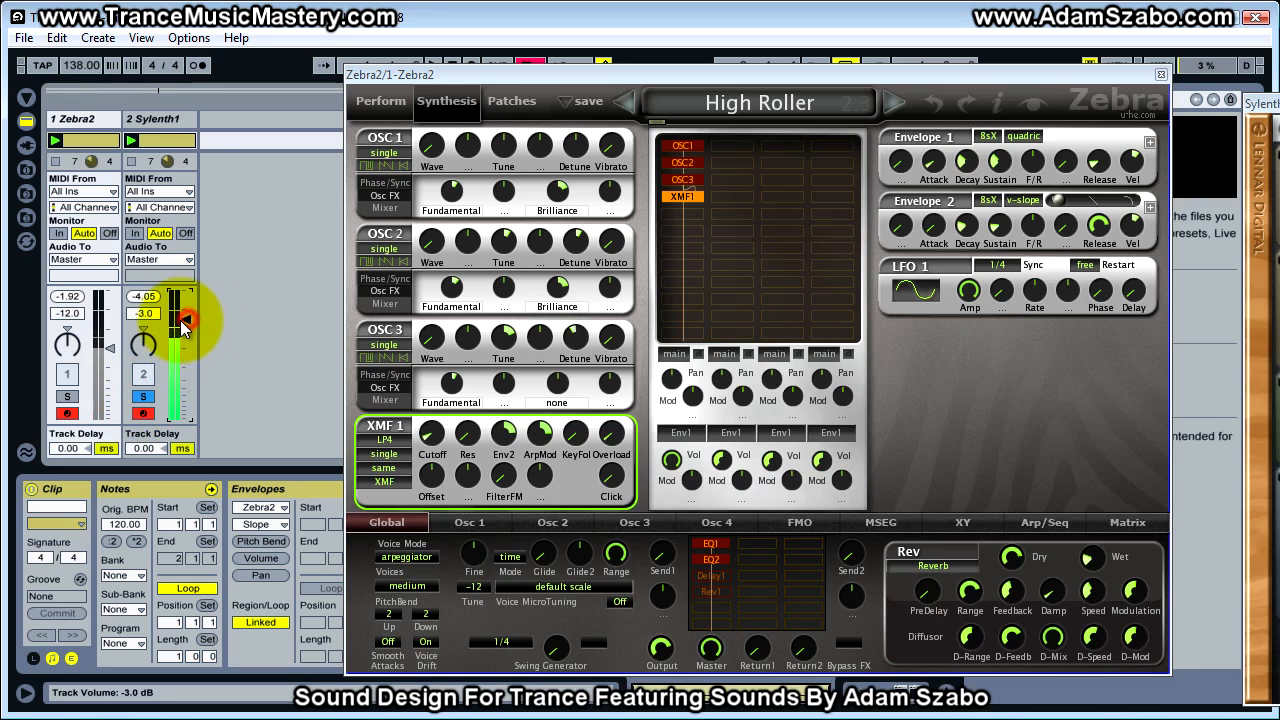
click(67, 396)
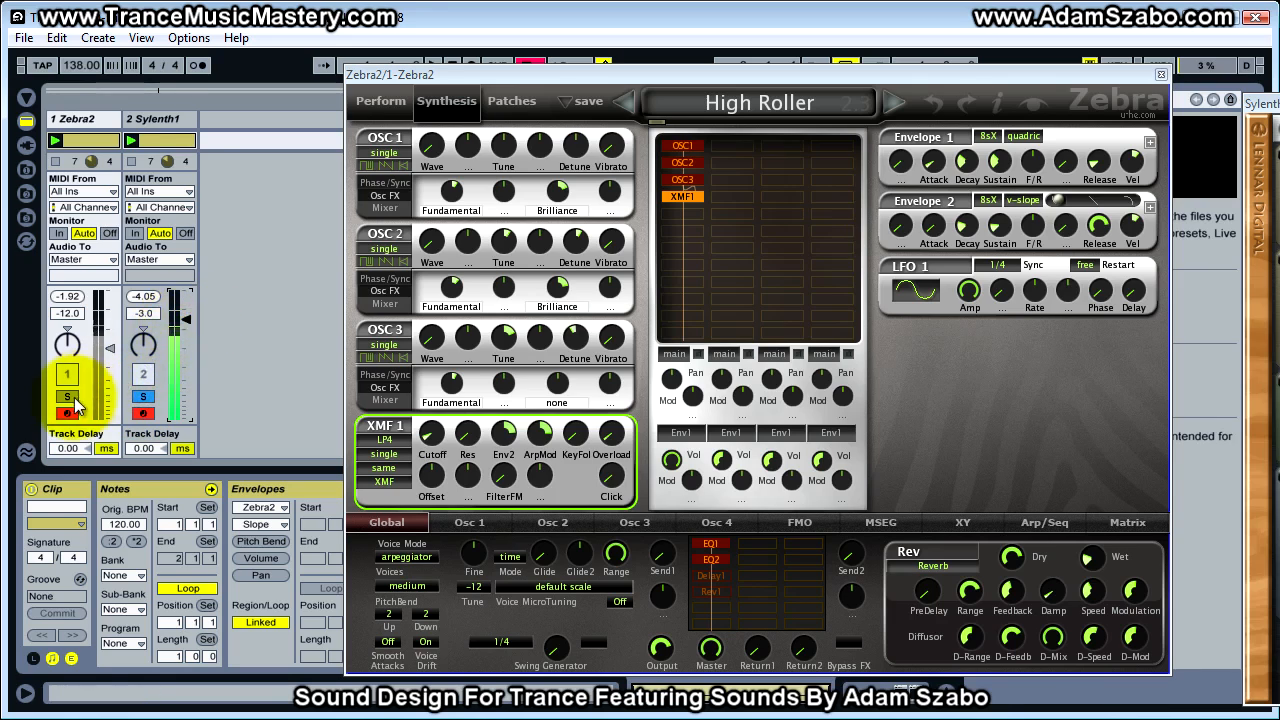
click(143, 397)
drag(190, 322, 189, 315)
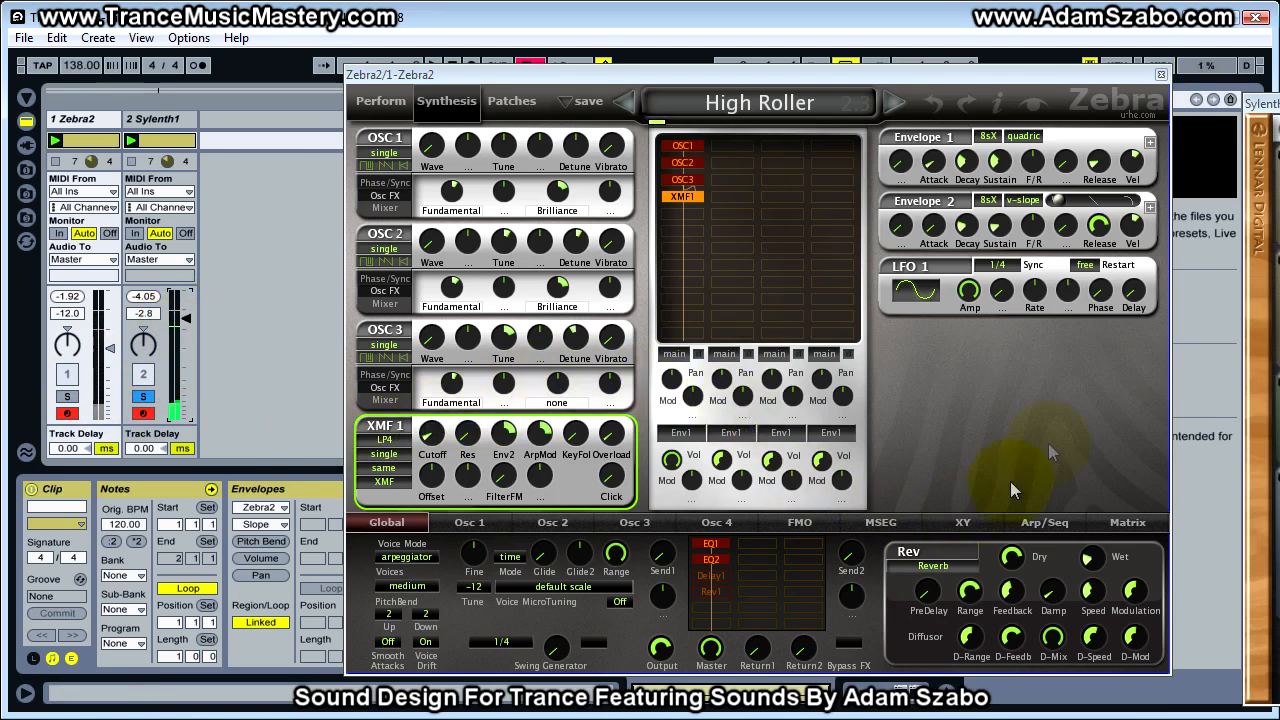
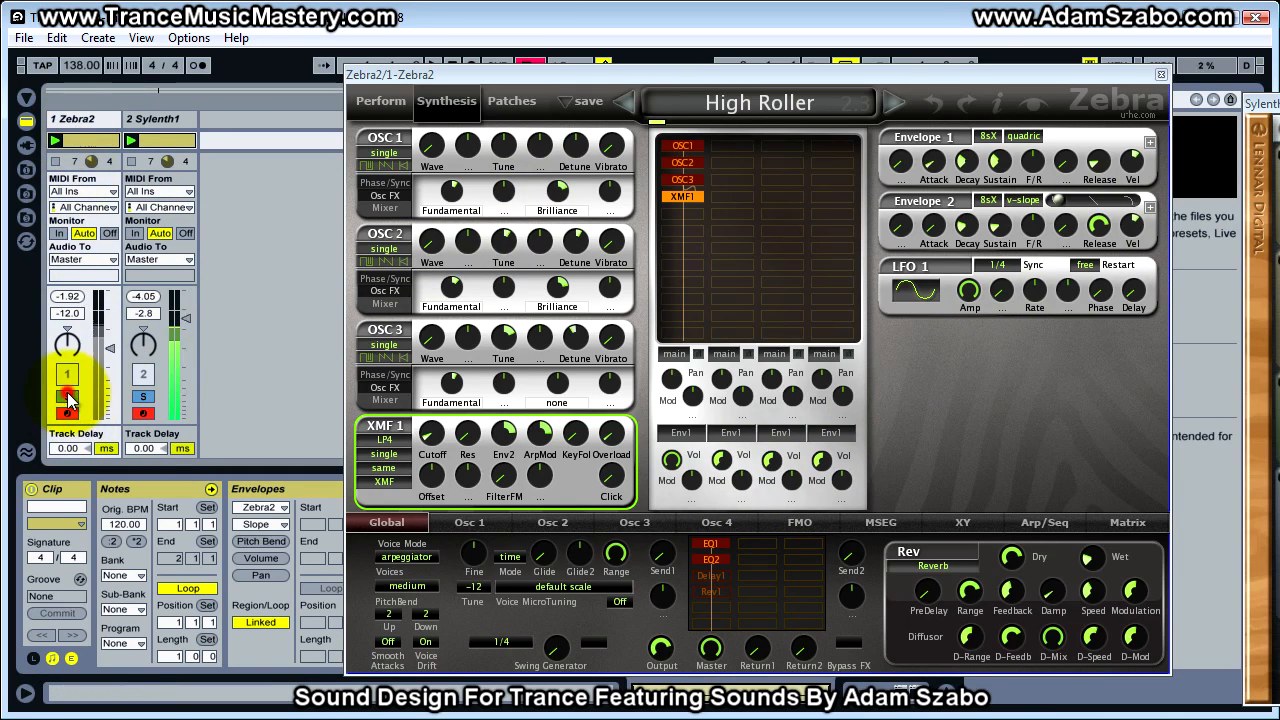
Switch on Sylenth1's EQ, adjust the treble frequency, set the treble to 9.29 dB and compare by alternating solo with Zebra2
click(143, 398)
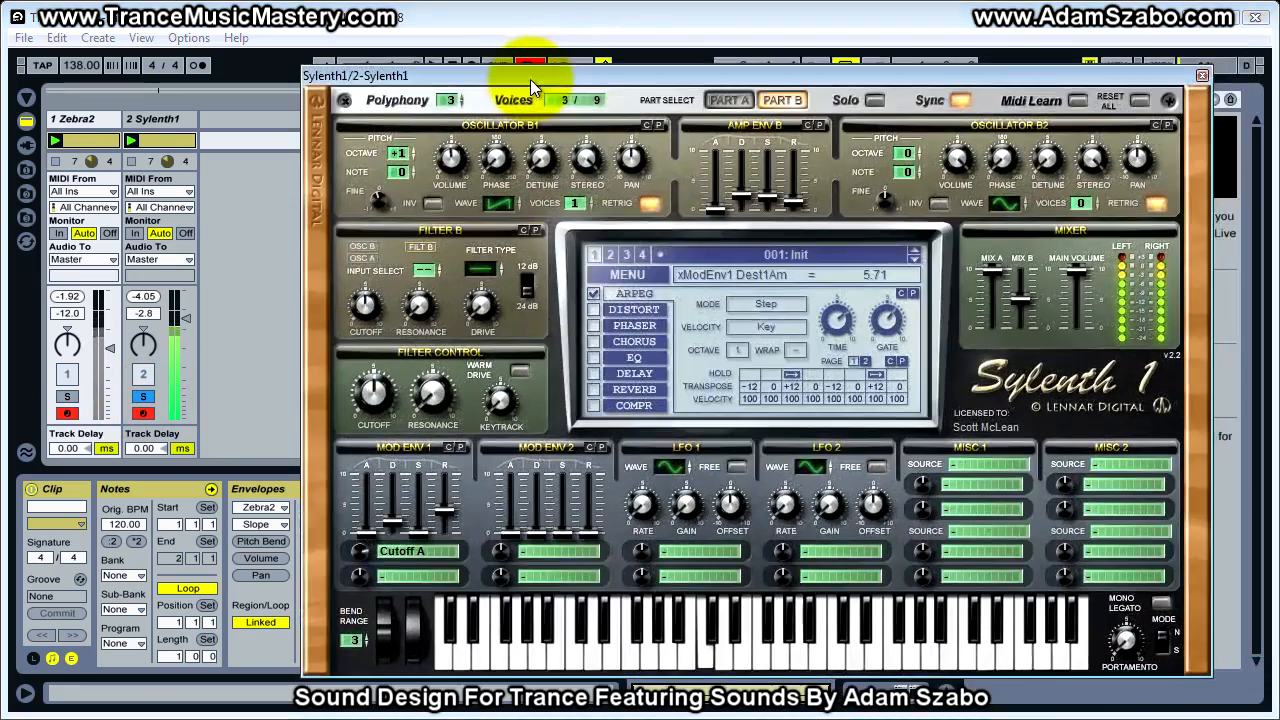
click(594, 358)
drag(880, 361, 886, 330)
drag(709, 360, 821, 334)
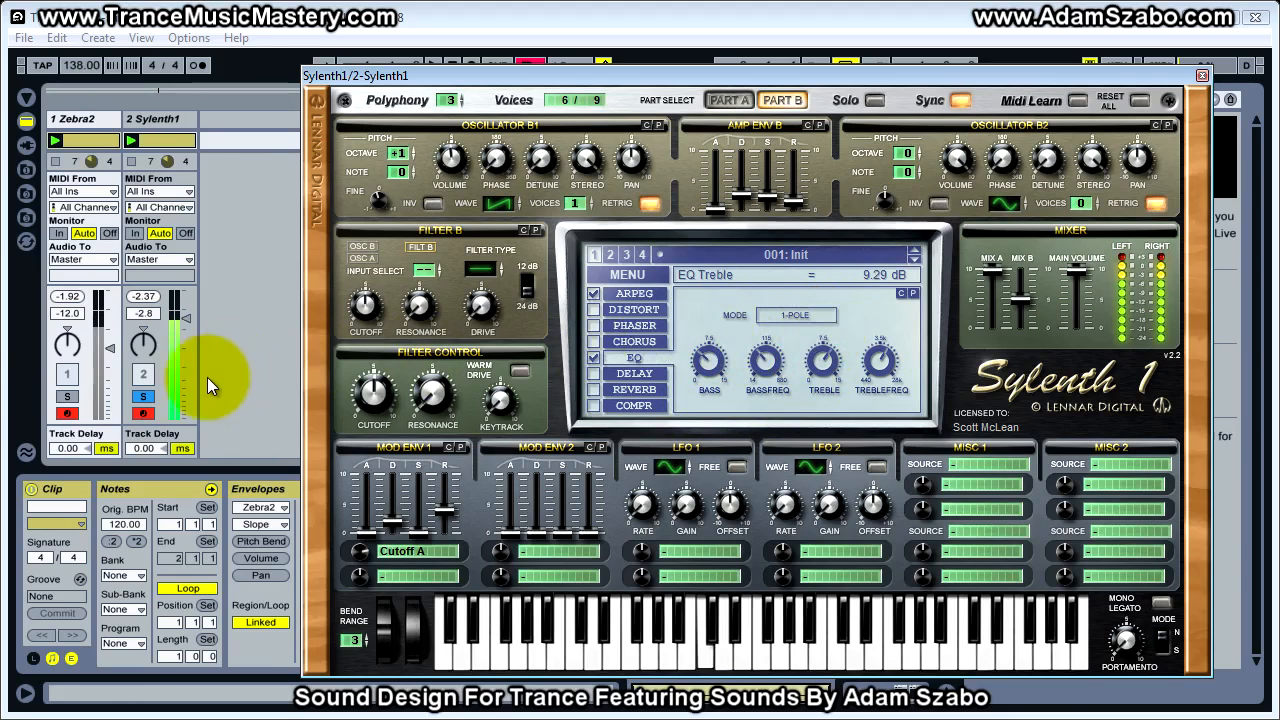
click(70, 396)
click(147, 400)
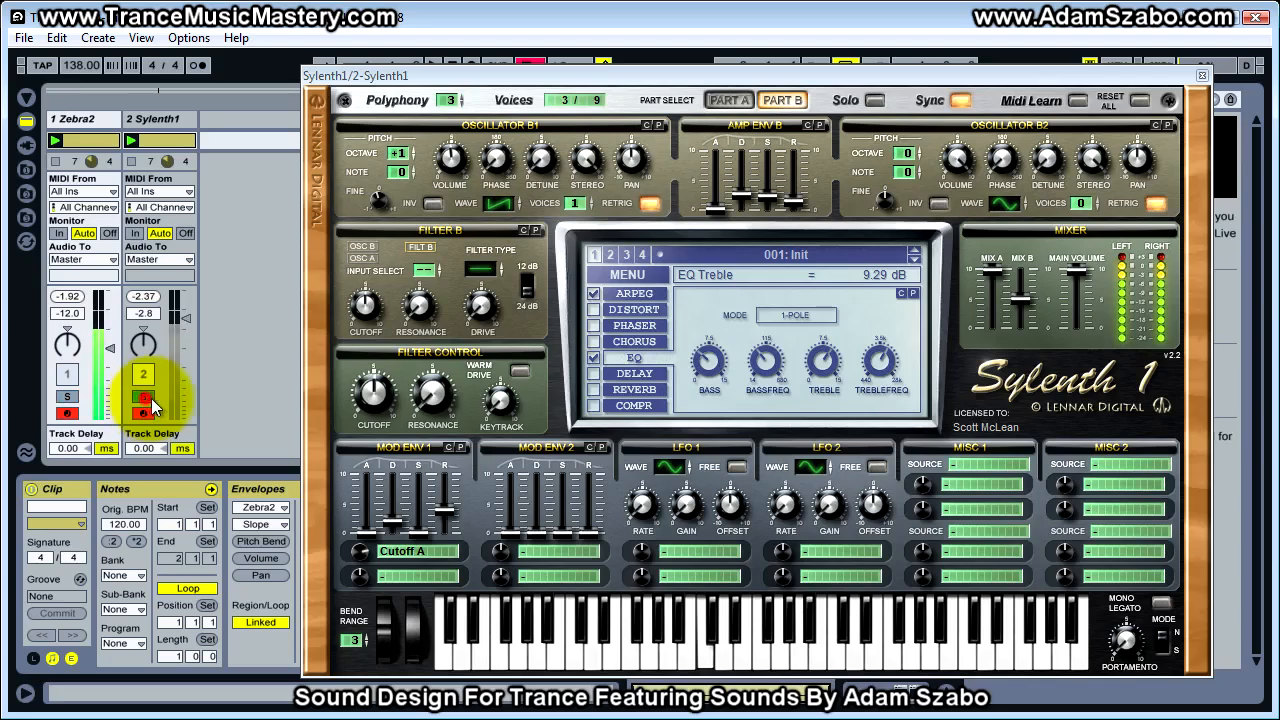
Reduce Sylenth1's EQ treble to 8.07 dB, lower the treble frequency and set the Sylenth1 track volume to -6.4 dB, comparing solos
drag(821, 362, 812, 382)
drag(803, 428, 813, 408)
drag(880, 362, 881, 402)
drag(824, 354, 824, 320)
drag(184, 313, 181, 320)
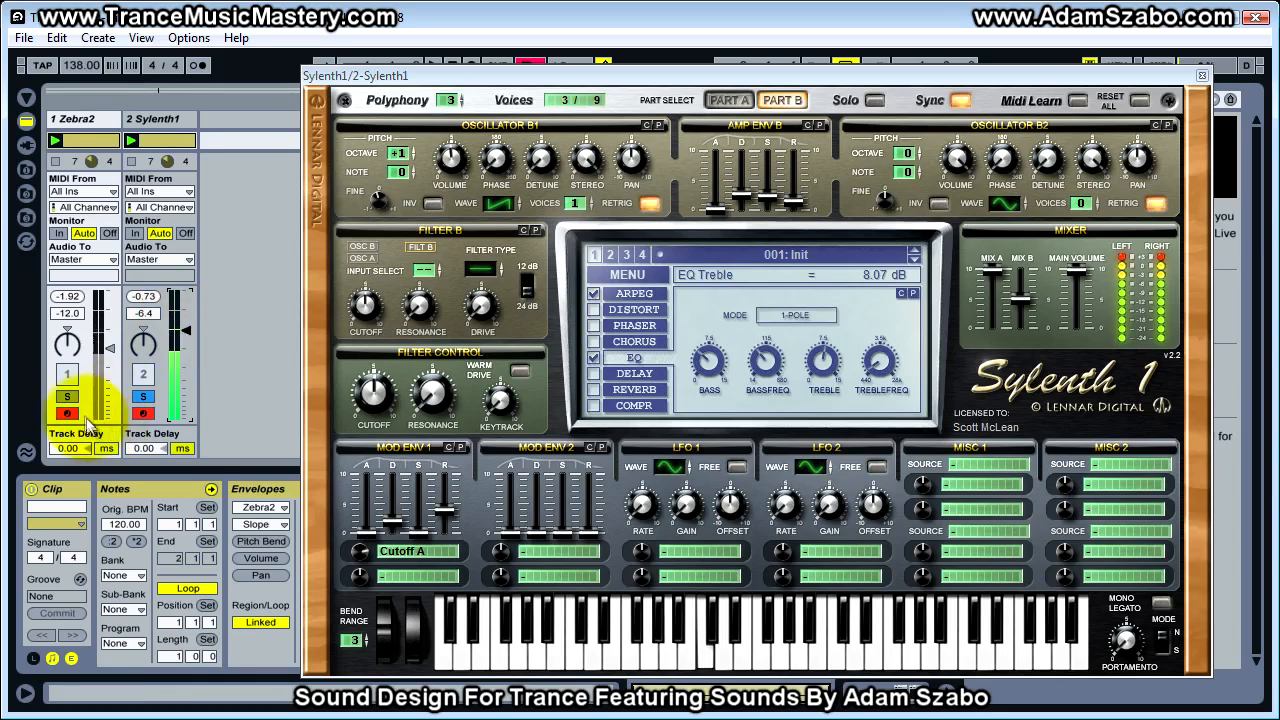
click(145, 396)
Adjust Sylenth1's EQ bass frequency and set the bass to 8.00 dB after trying 10.14, 11.21 and 8.71 dB, comparing with Zebra2 in solo
mouse_move(709, 350)
mouse_down()
mouse_move(714, 314)
mouse_move(724, 342)
mouse_move(762, 340)
mouse_move(778, 270)
mouse_move(756, 326)
mouse_move(717, 346)
mouse_move(762, 371)
mouse_move(706, 357)
mouse_move(704, 373)
mouse_up()
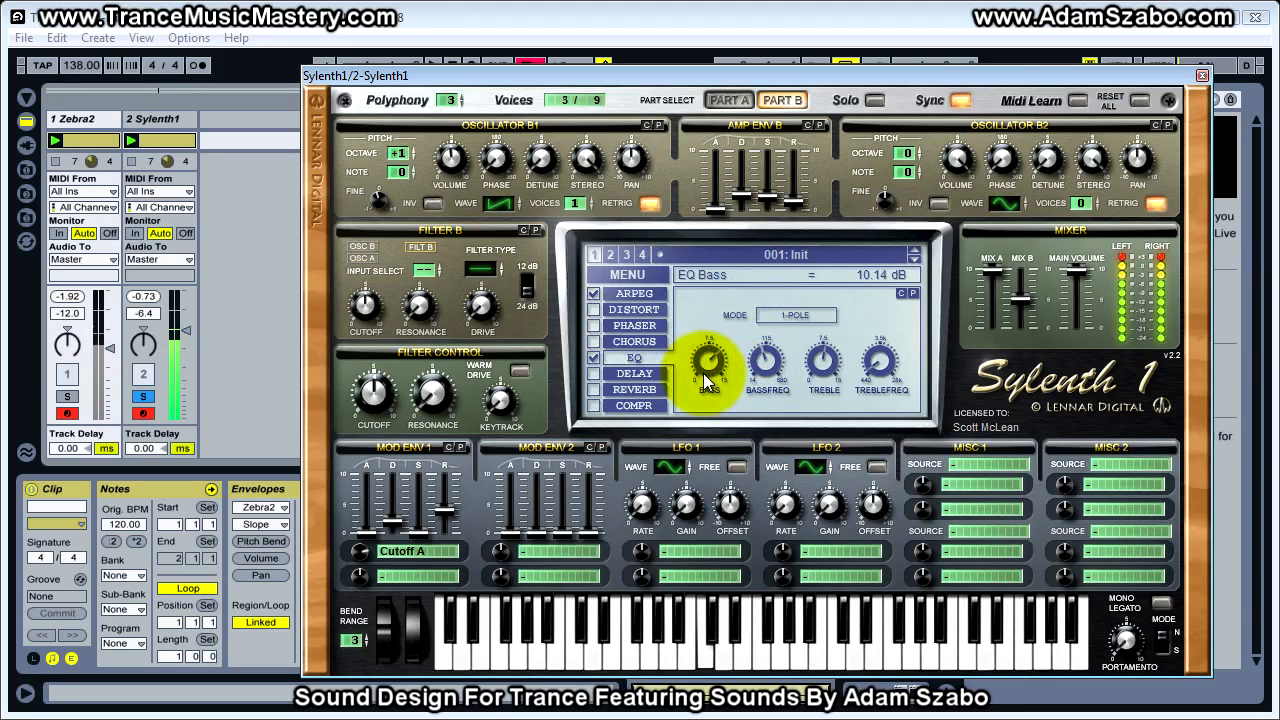
drag(769, 330, 771, 322)
mouse_move(708, 352)
mouse_down()
mouse_move(700, 388)
mouse_move(706, 356)
mouse_up()
click(70, 397)
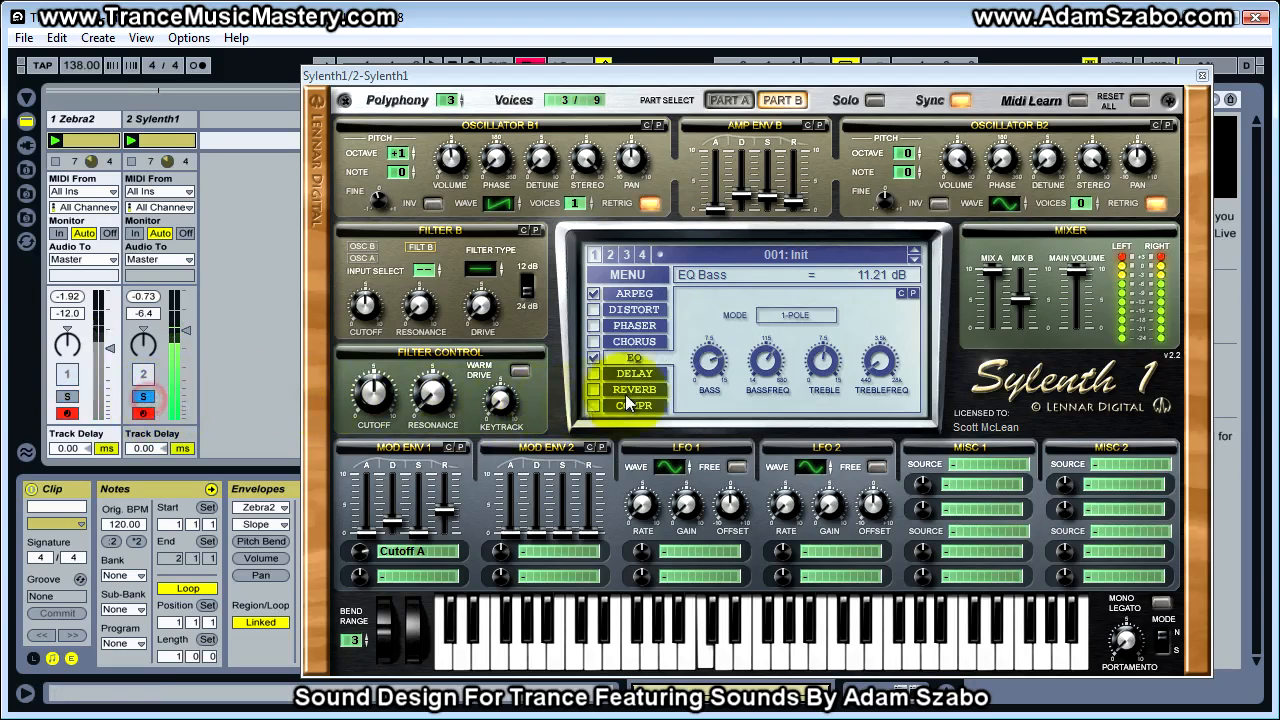
drag(709, 364, 704, 387)
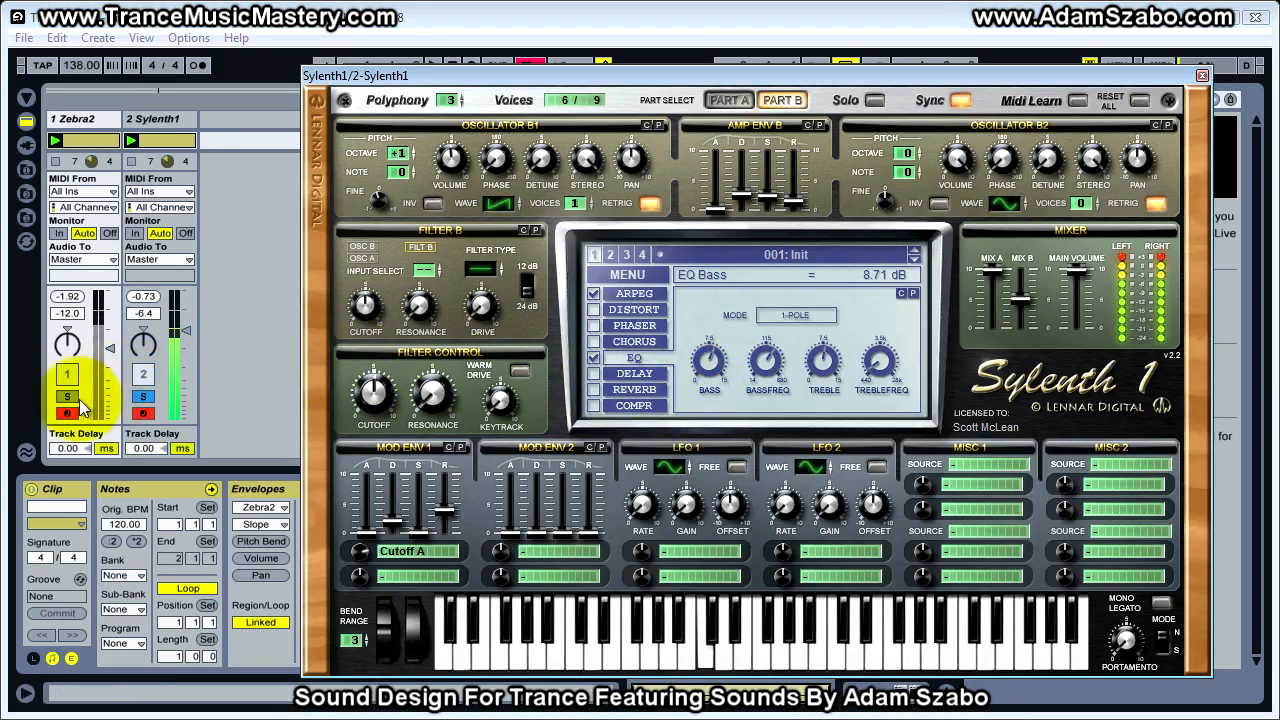
click(143, 398)
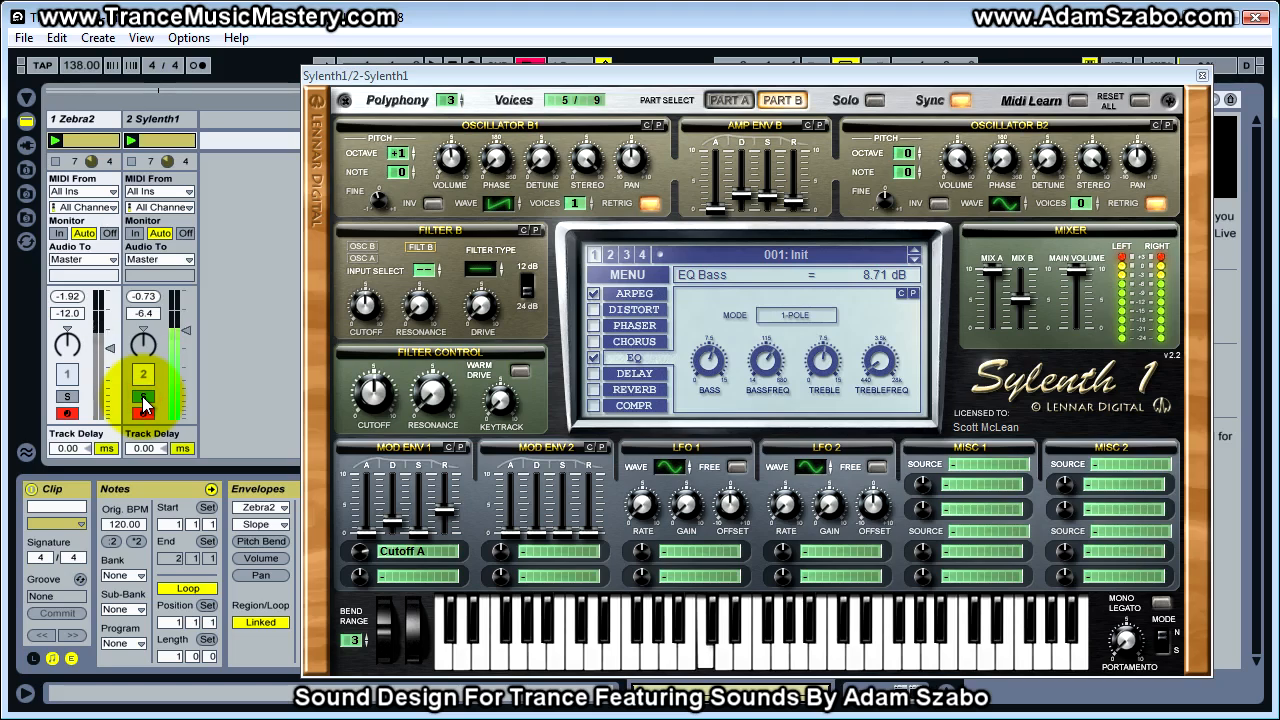
click(143, 400)
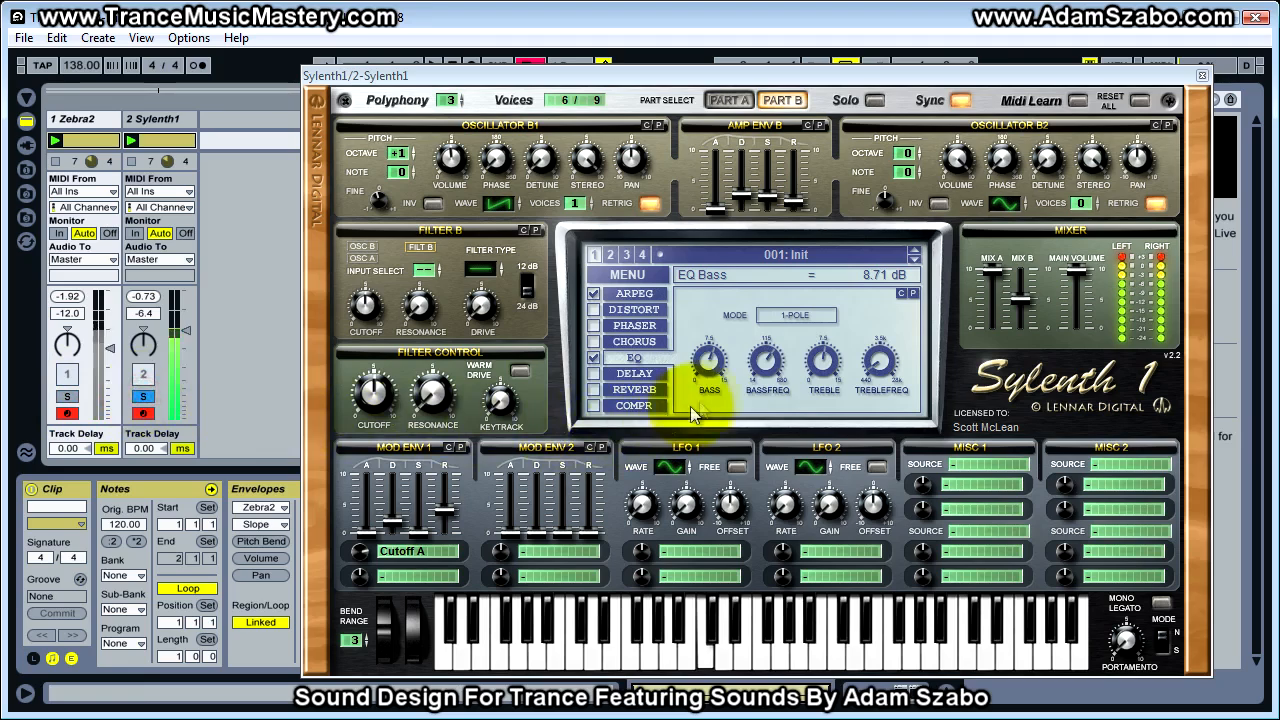
drag(706, 366, 703, 375)
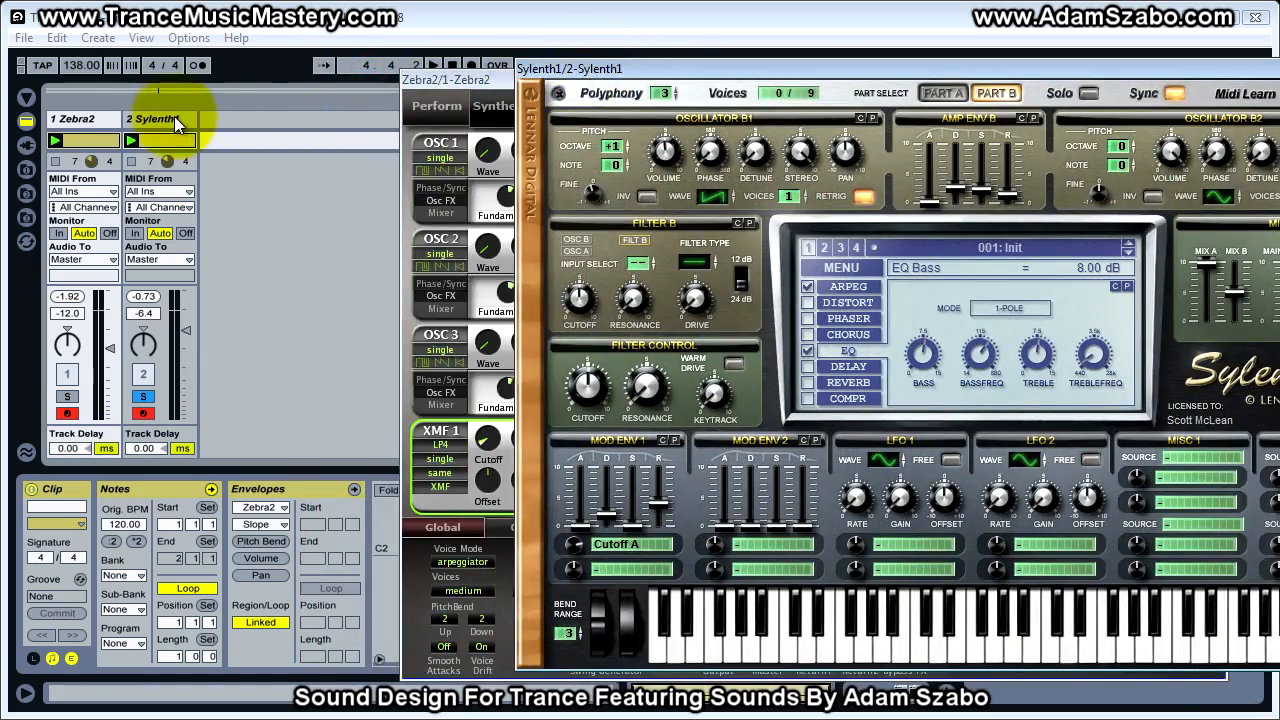
Show the Sylenth1 track's device chain and add an EQ Eight after the SignalAnalyzer
click(152, 119)
click(928, 58)
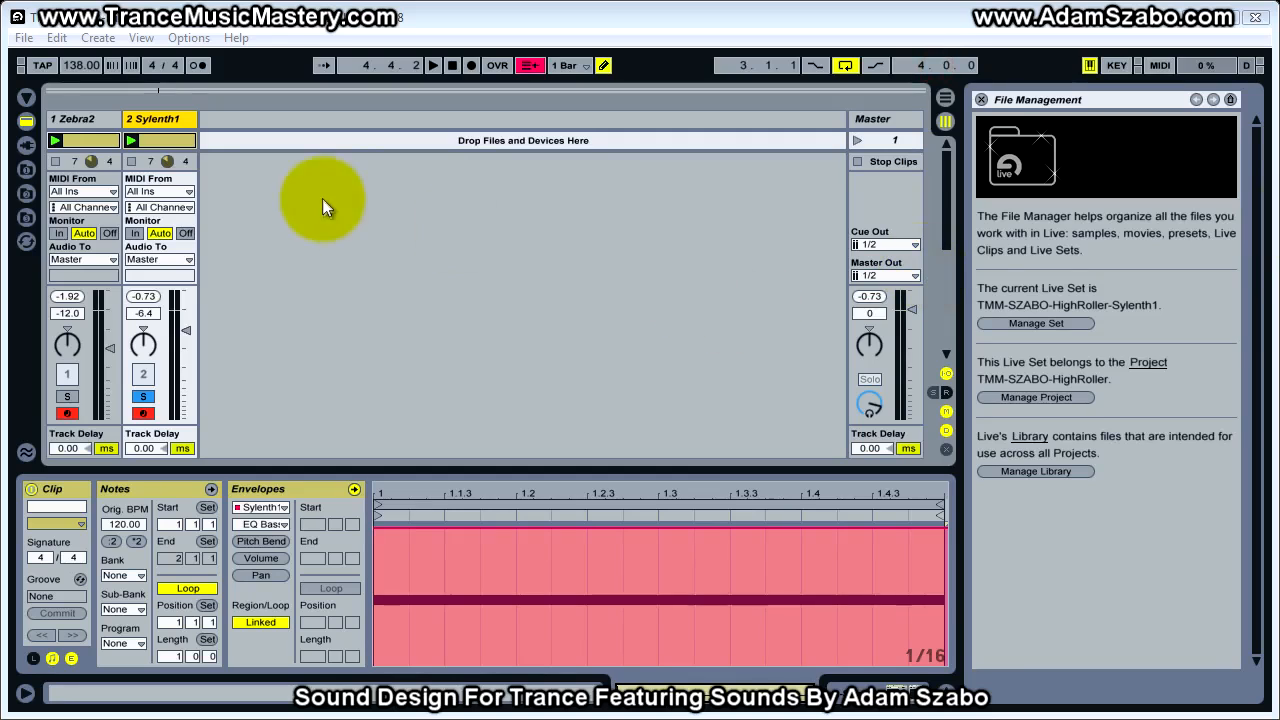
click(858, 690)
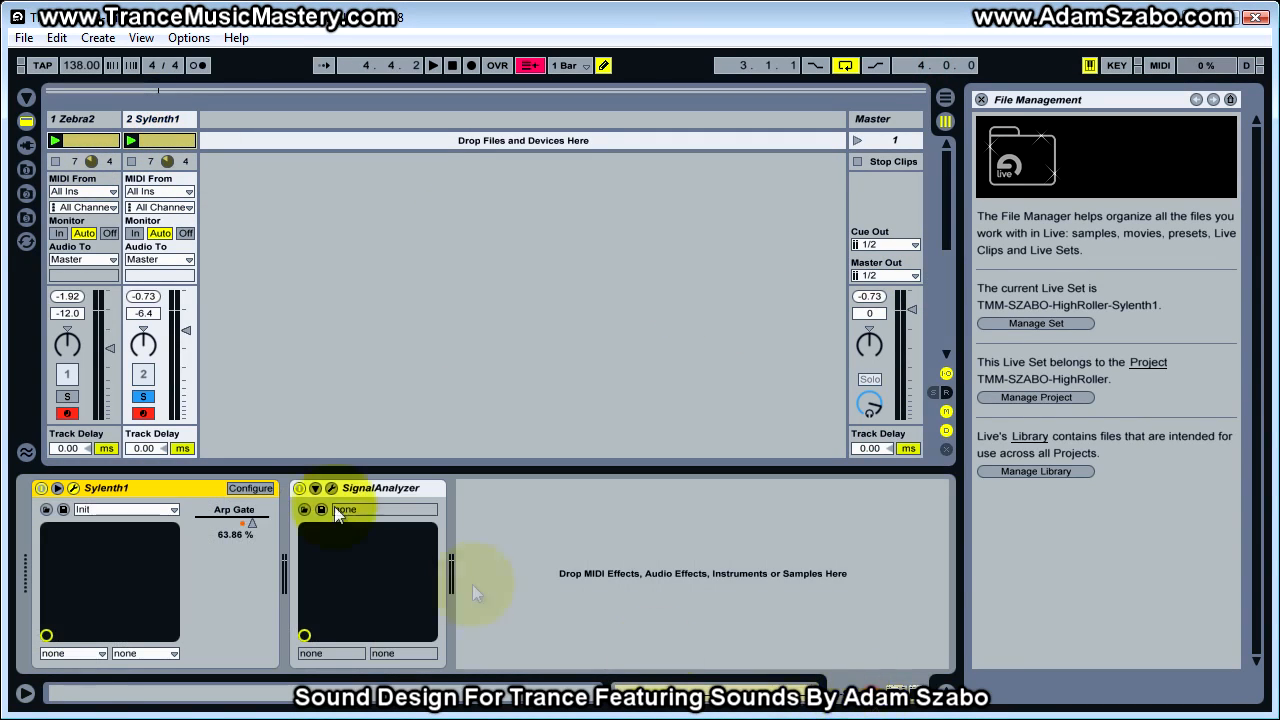
click(26, 97)
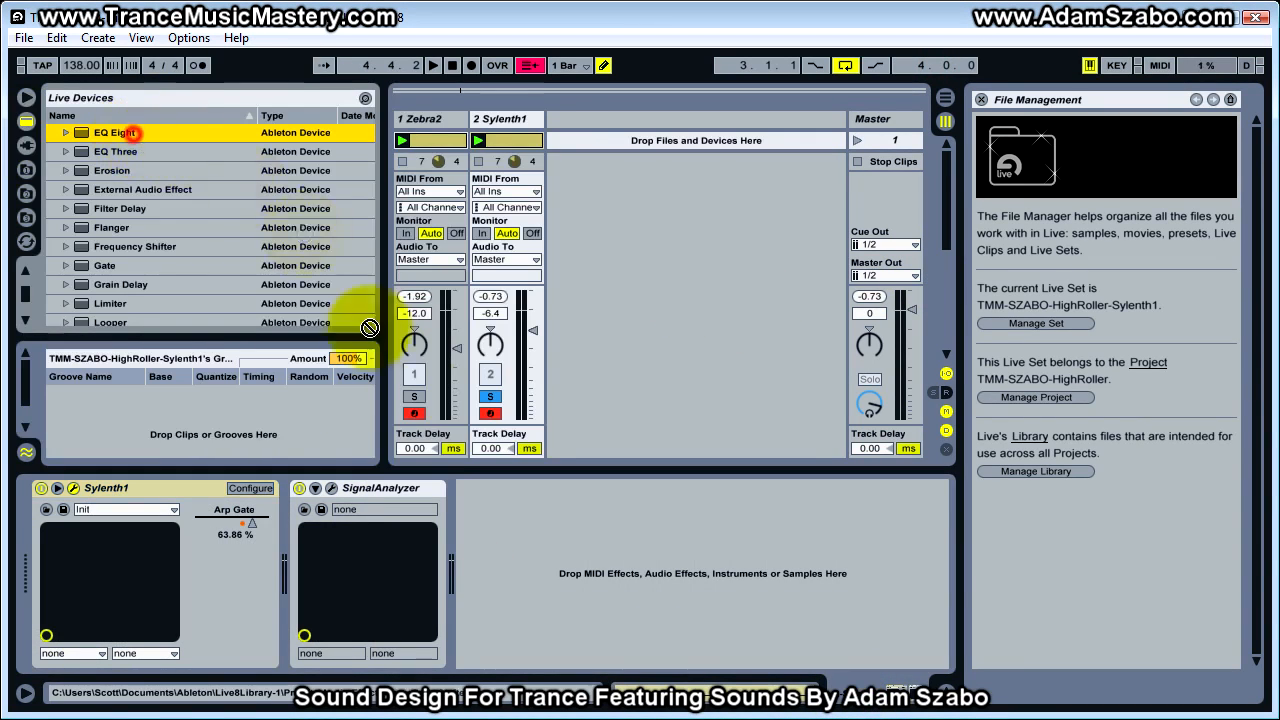
drag(488, 515, 468, 509)
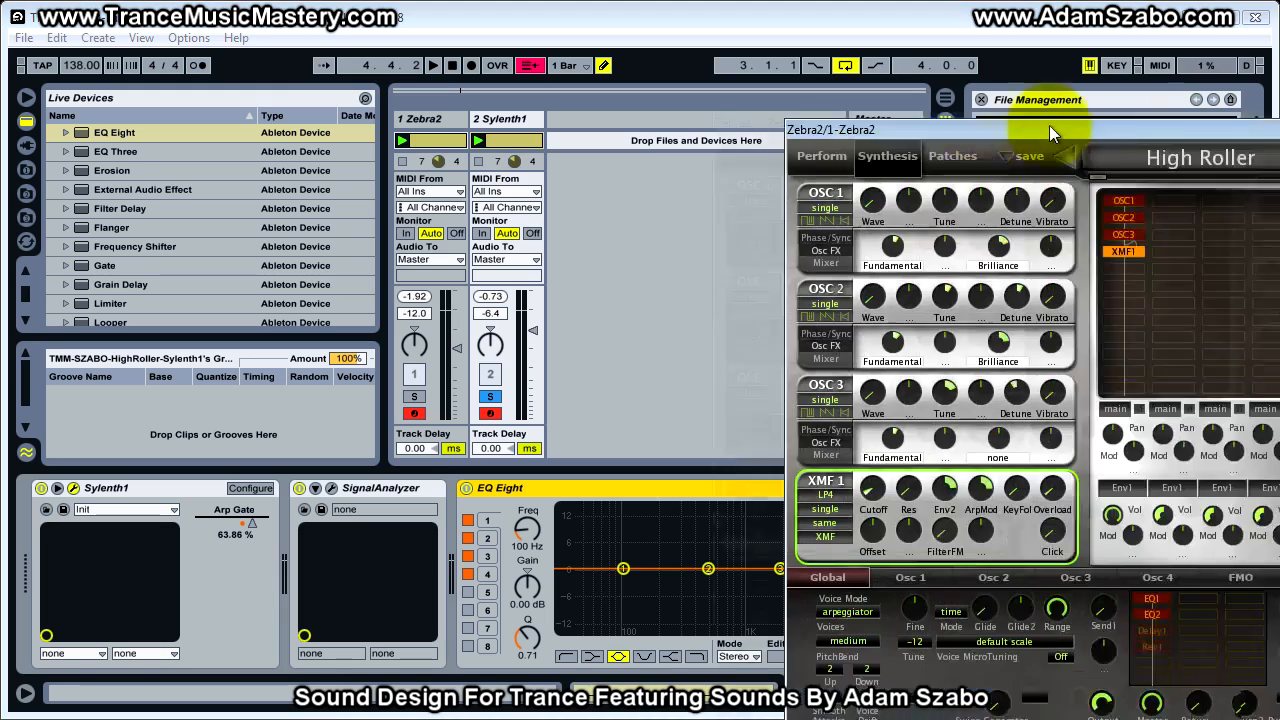
Check Zebra2's EQ curves, shape EQ Eight's band 2 to 0.98 dB at 358 Hz and band 3 to 4.43 dB at 3.33 kHz, and compare solos
drag(1049, 125, 600, 25)
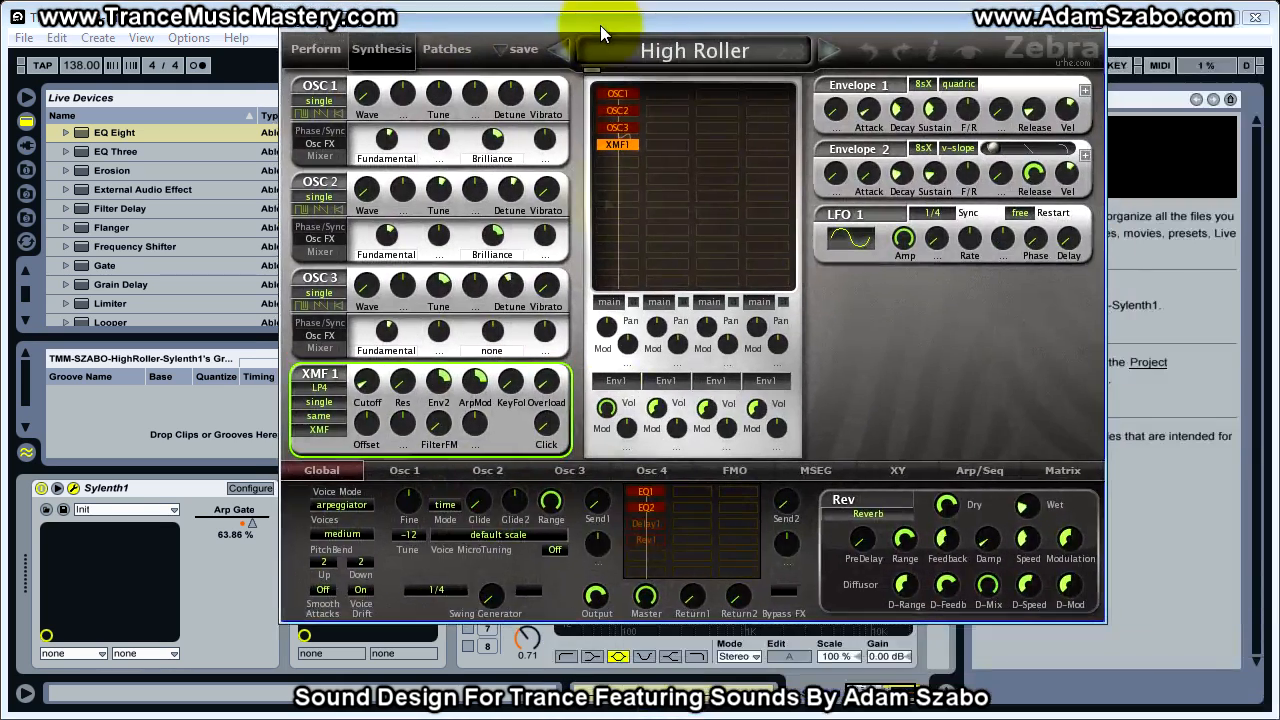
click(650, 492)
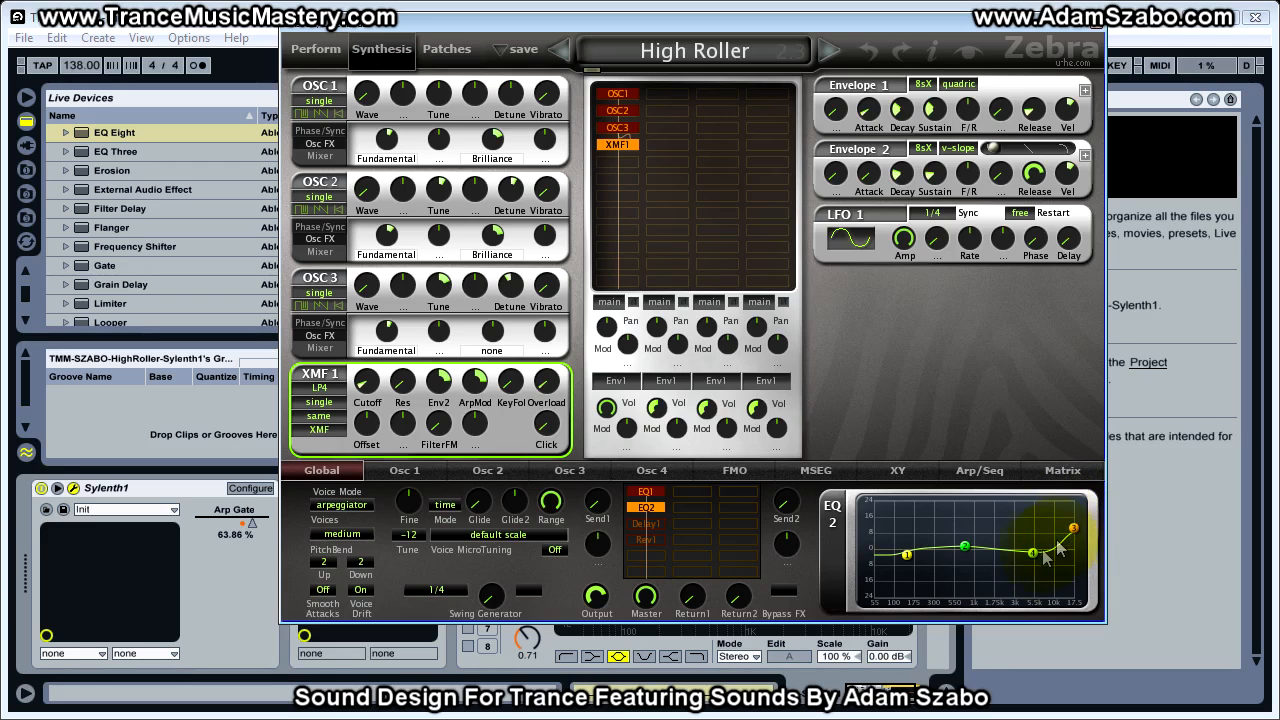
click(672, 25)
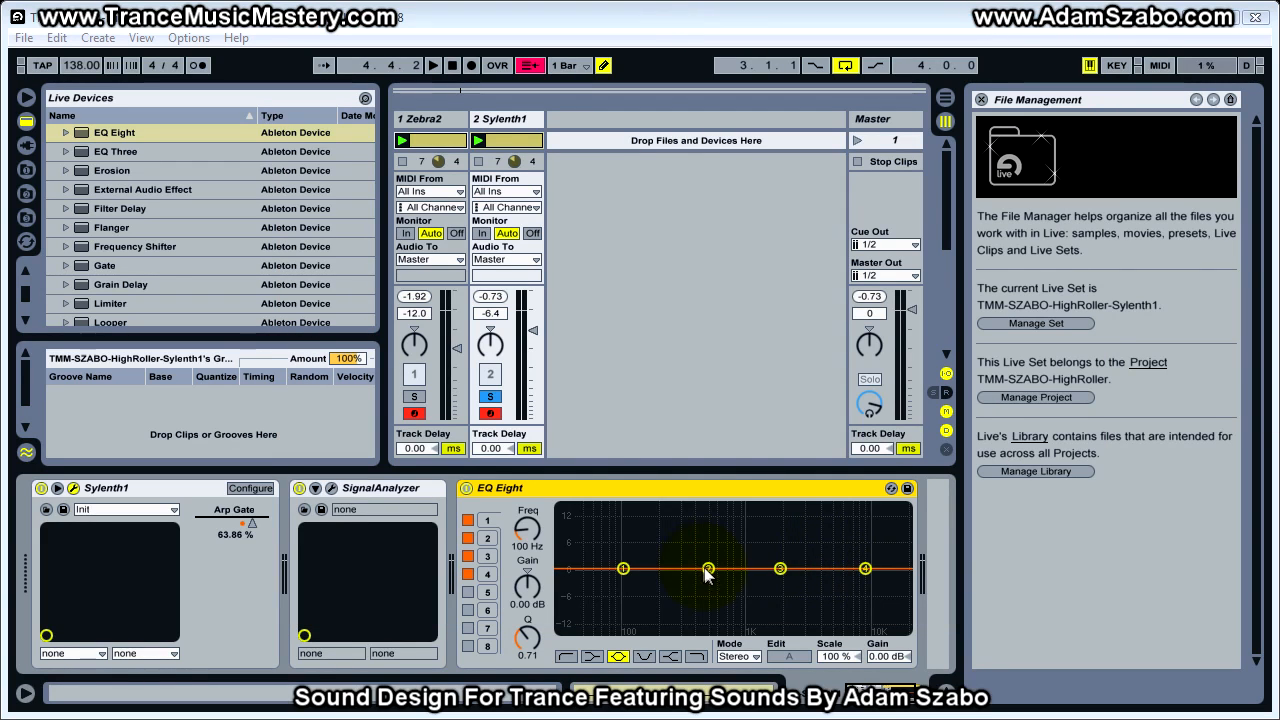
mouse_move(706, 570)
mouse_down()
mouse_move(684, 574)
mouse_move(717, 569)
mouse_move(690, 566)
mouse_up()
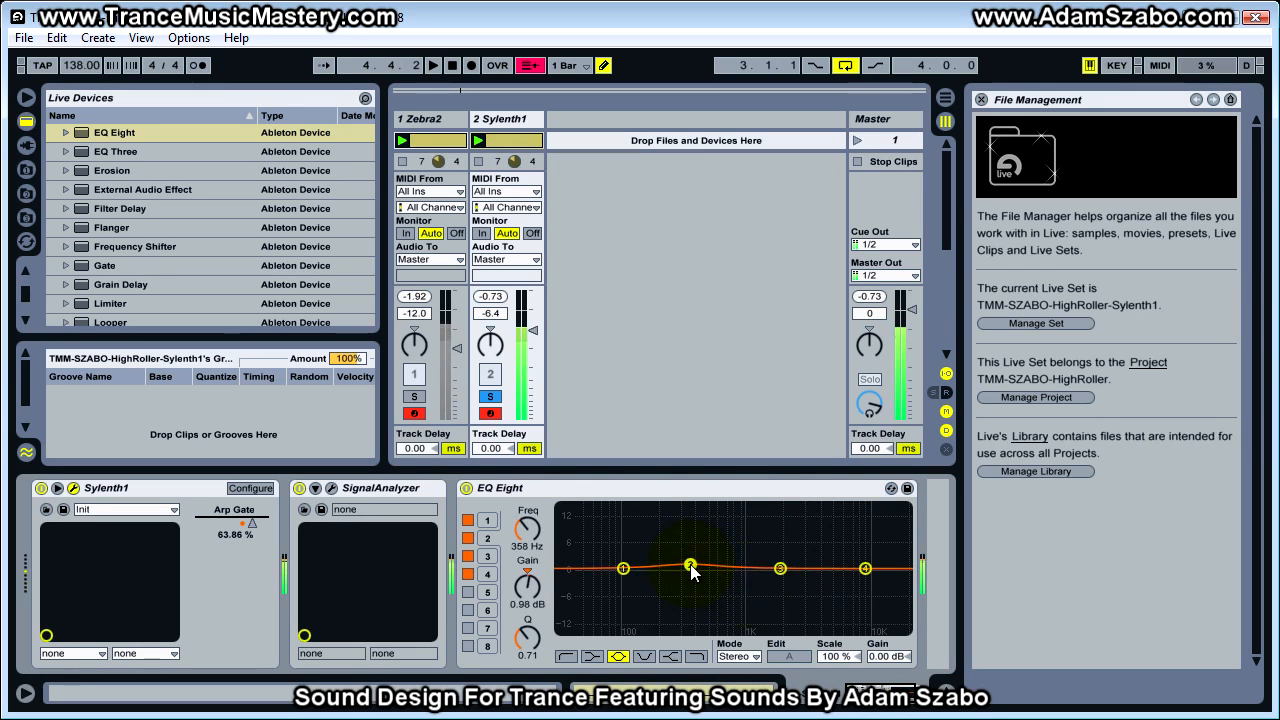
drag(781, 570, 808, 554)
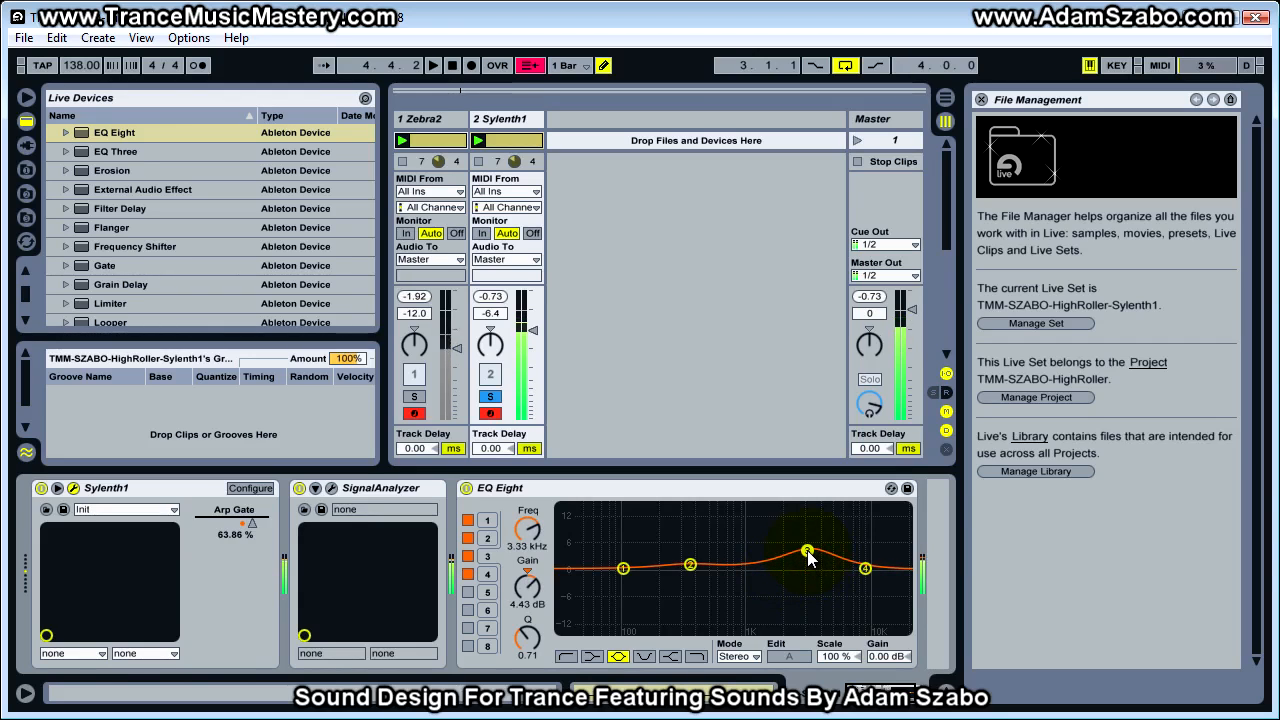
click(490, 396)
Shape EQ Eight: band 4 as a high shelf at 9.51 kHz, 11.1 dB; band 3 at 2.50 kHz, 2.21 dB; band 2 at 401 Hz, 6.39 dB
drag(802, 551, 862, 523)
click(672, 652)
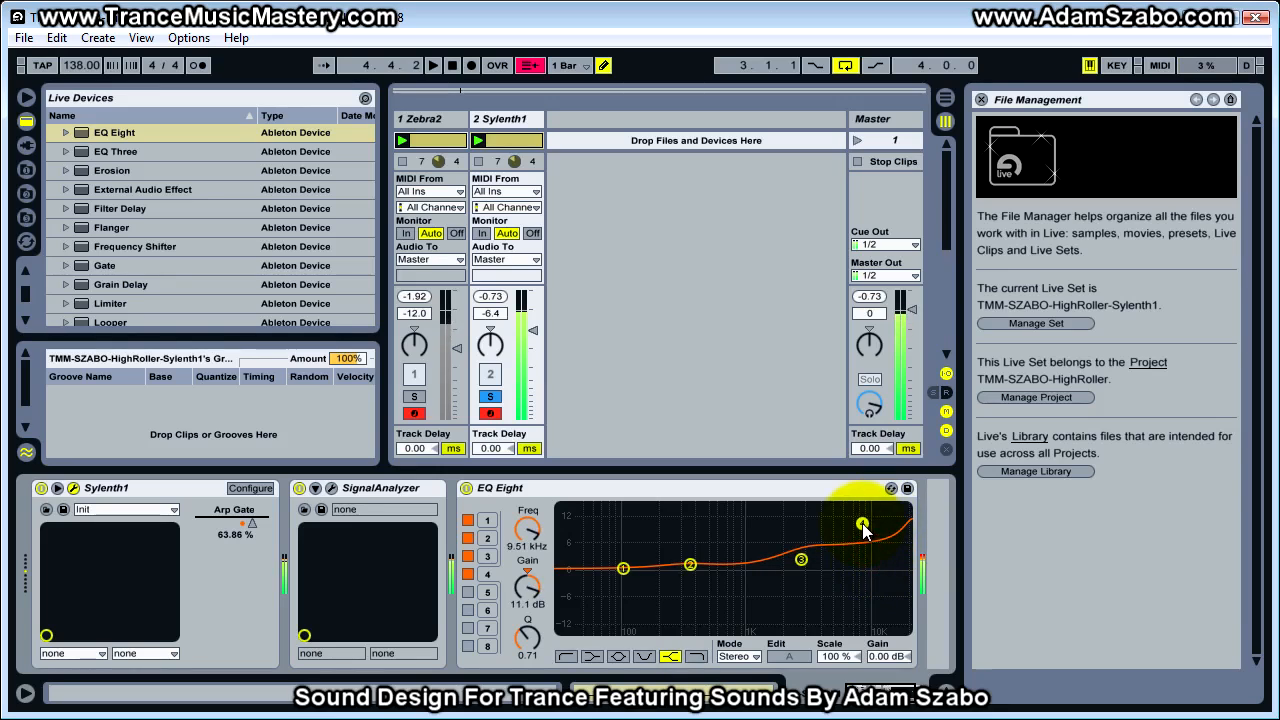
drag(800, 568, 791, 568)
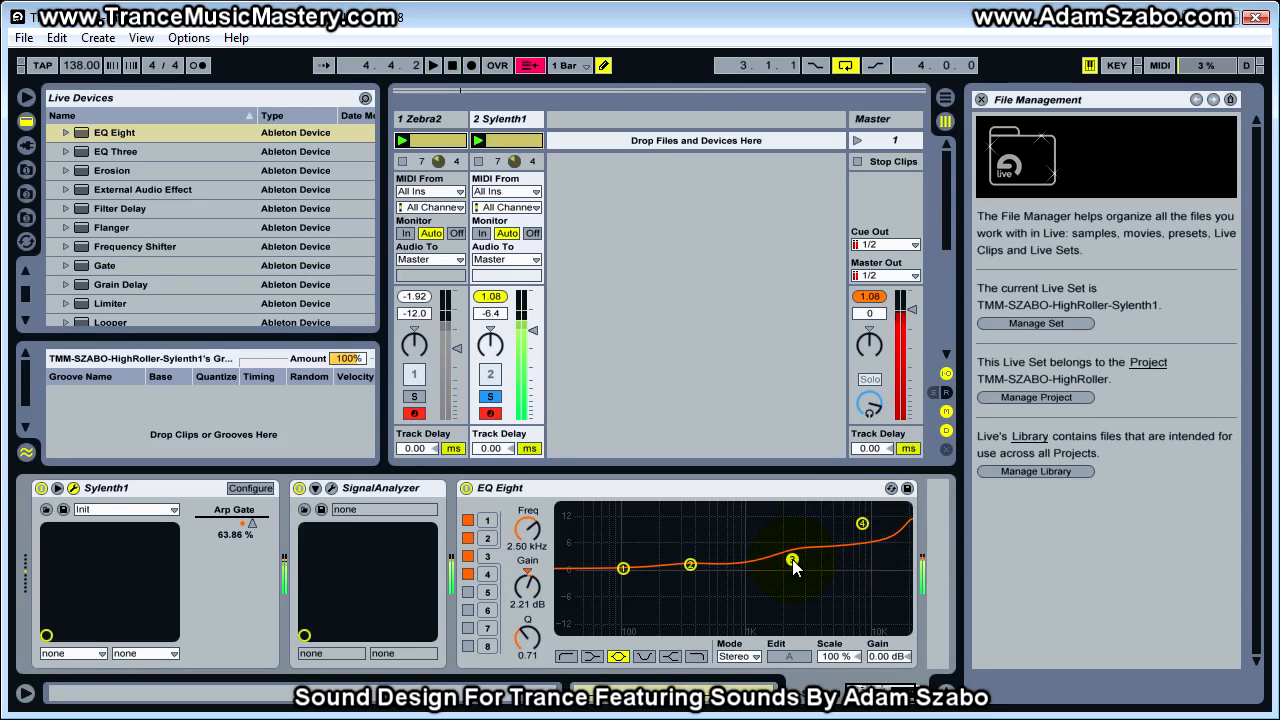
mouse_move(691, 564)
mouse_down()
mouse_move(686, 541)
mouse_move(677, 551)
mouse_move(690, 555)
mouse_move(676, 562)
mouse_move(696, 543)
mouse_up()
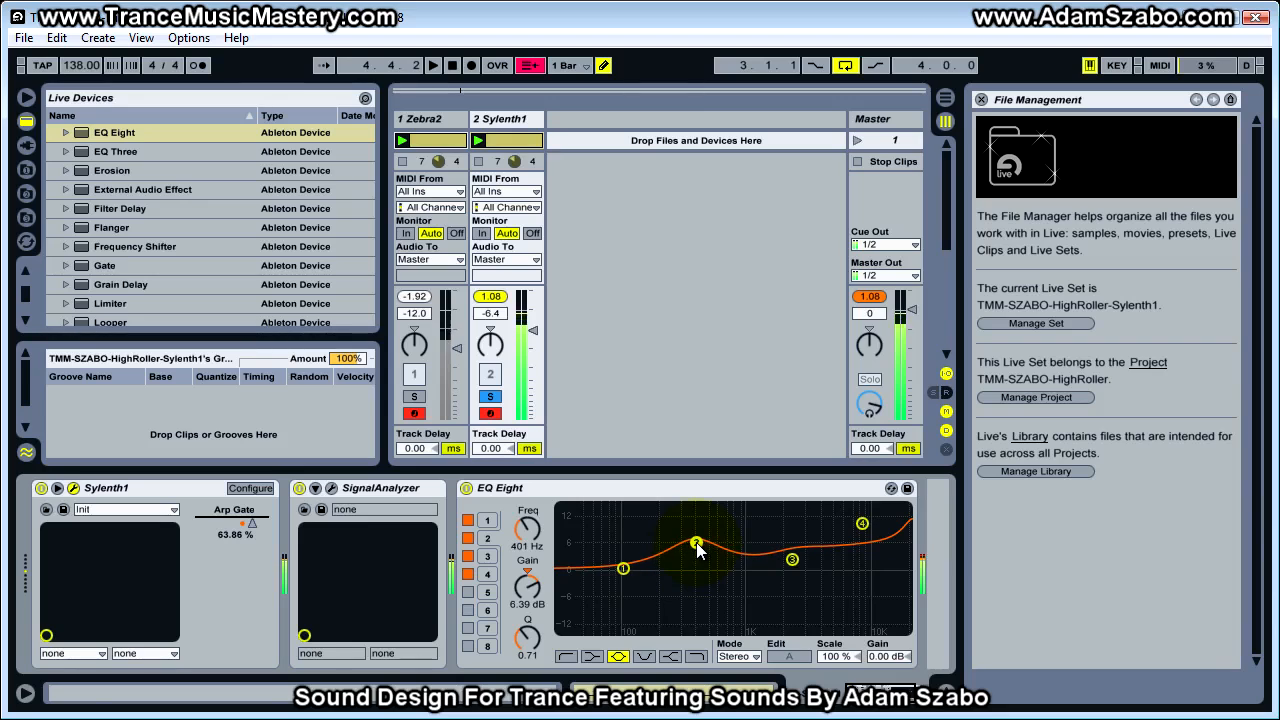
Set the Sylenth1 track volume to -10.4 dB, alternating solo with Zebra2 to match loudness
click(414, 396)
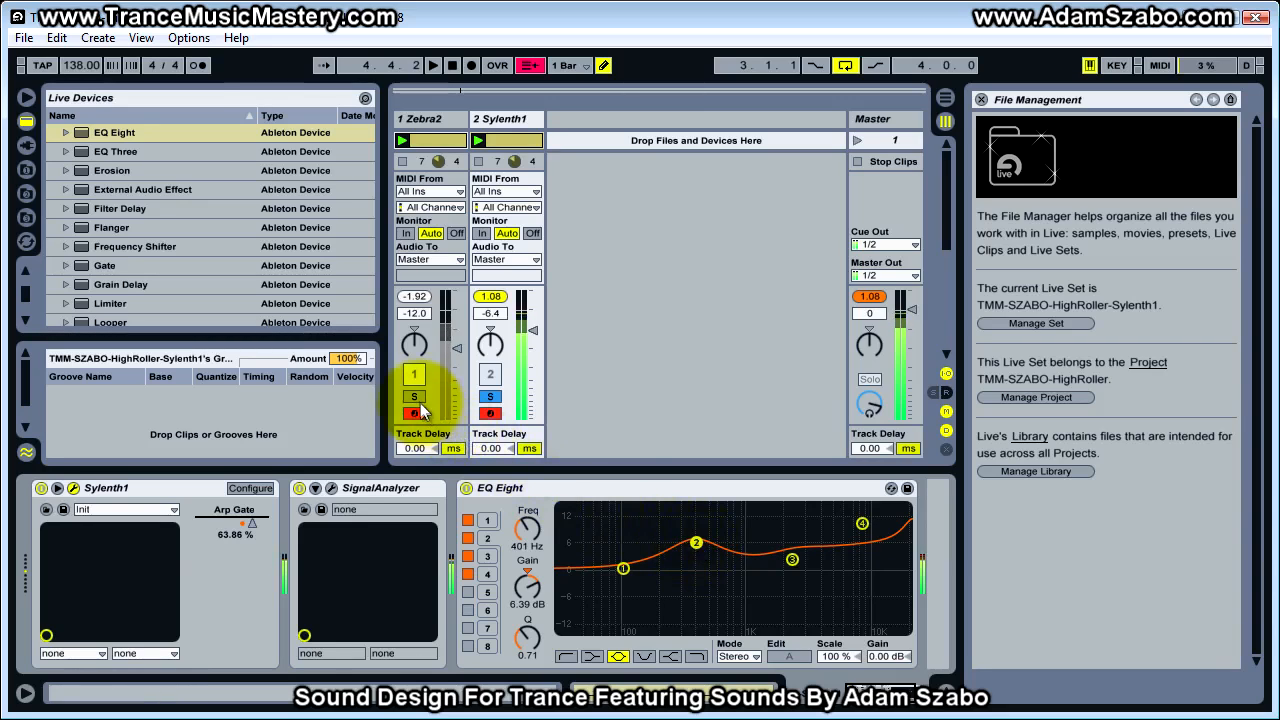
drag(533, 329, 531, 338)
click(490, 396)
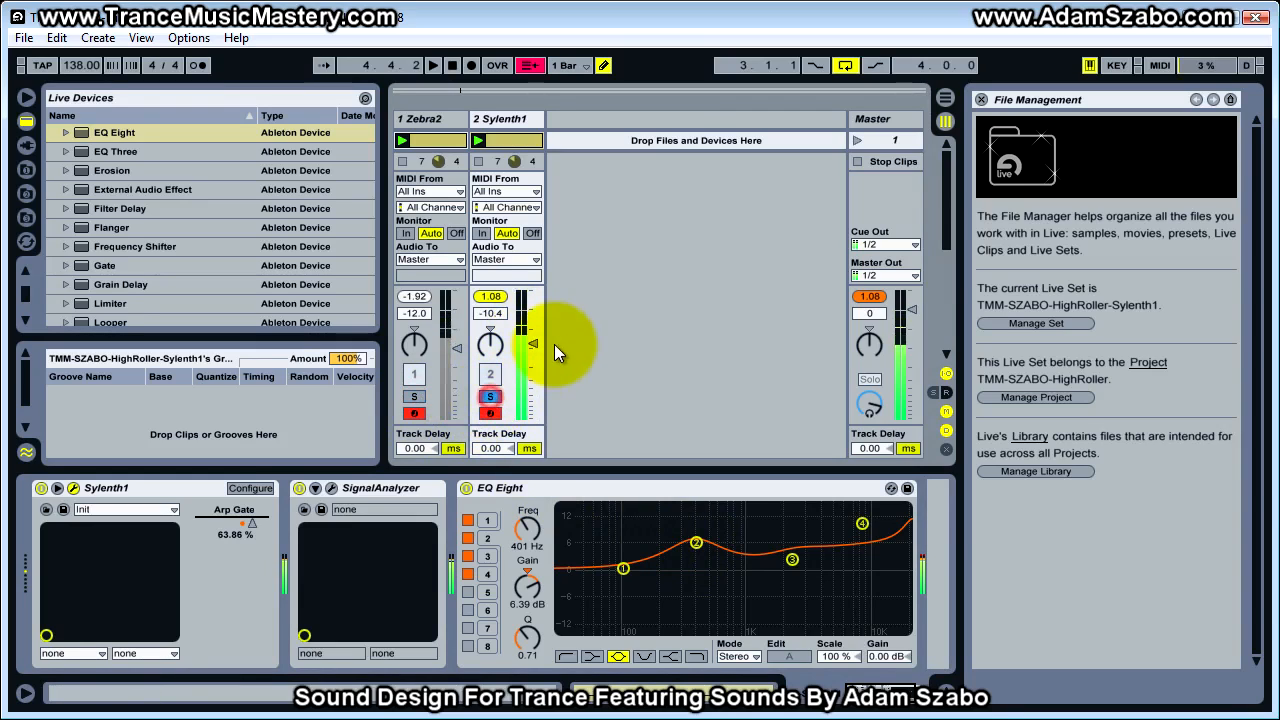
click(419, 396)
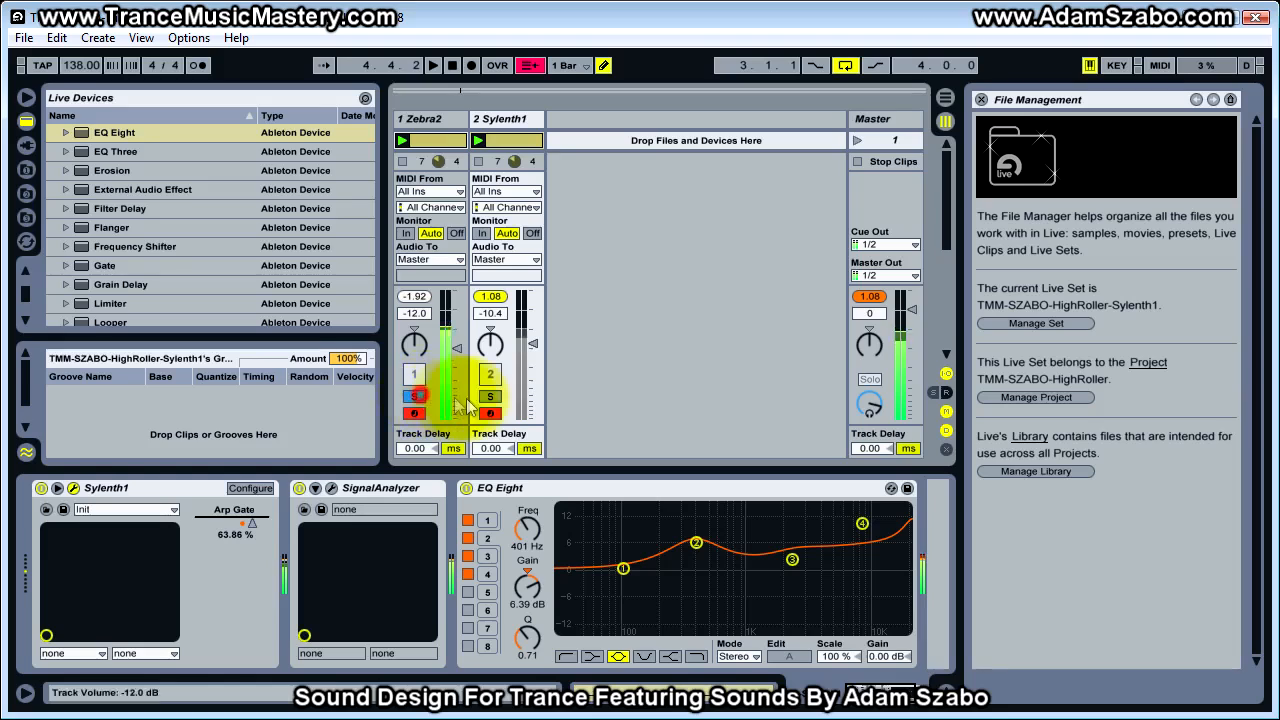
click(490, 396)
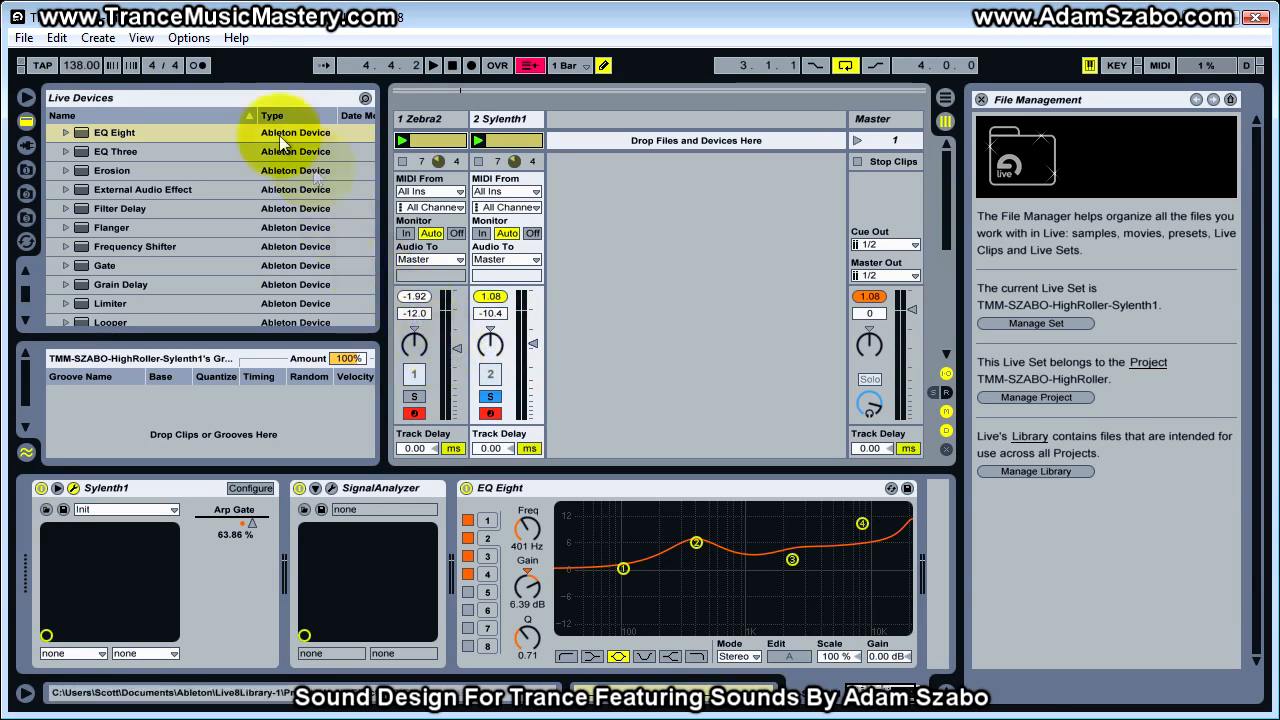
Switch on Delay1 in Zebra2's global effects grid and the delay effect in Sylenth1, arranging both plugin windows
drag(1279, 199, 253, 84)
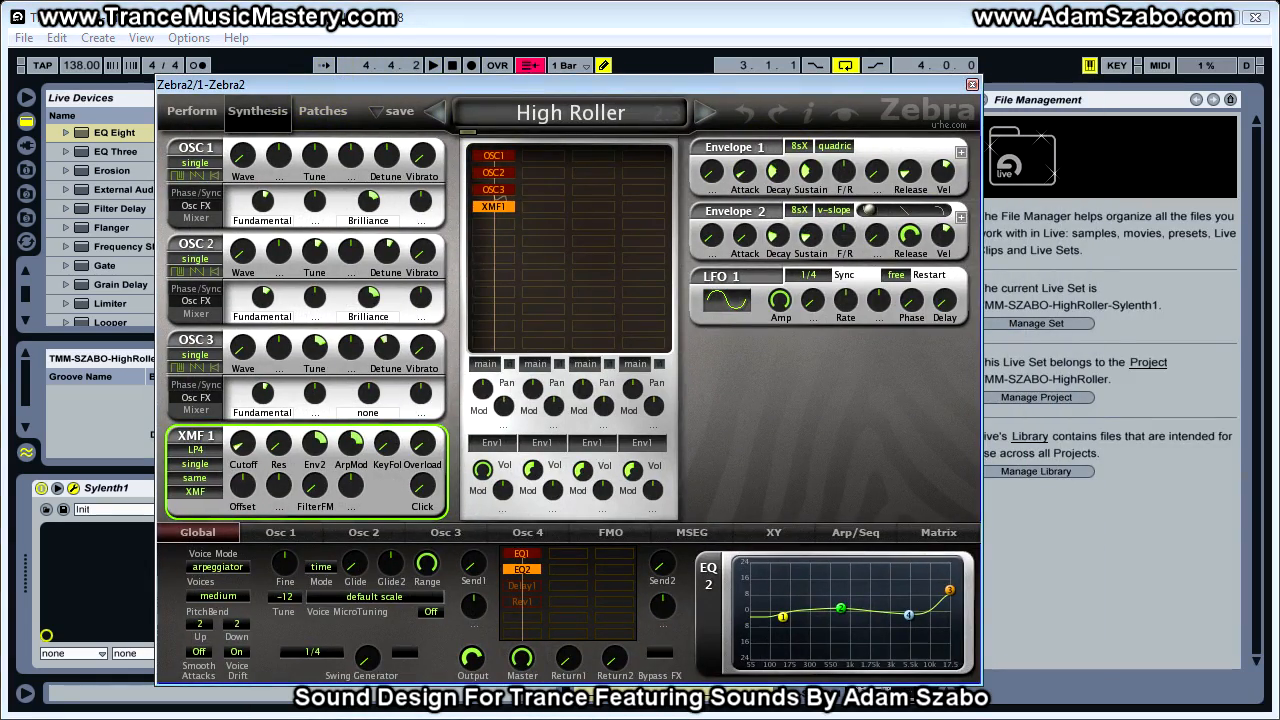
click(473, 227)
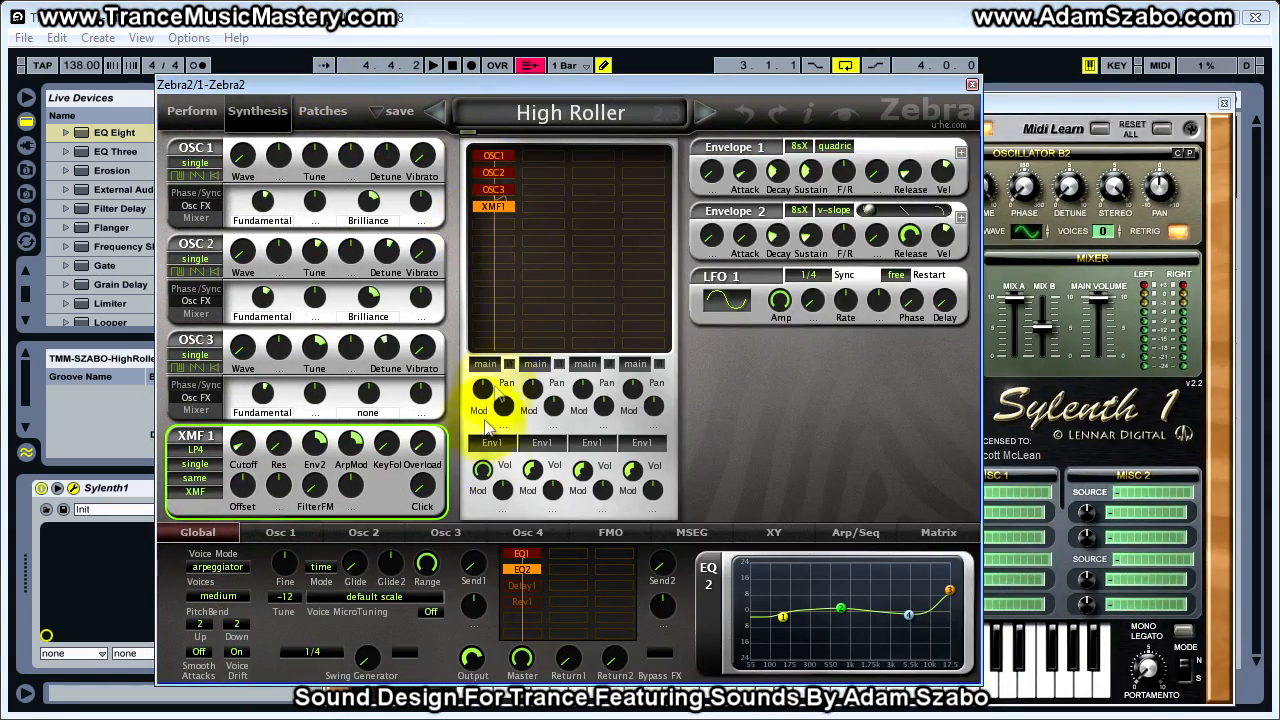
click(533, 585)
drag(728, 85, 747, 82)
click(991, 81)
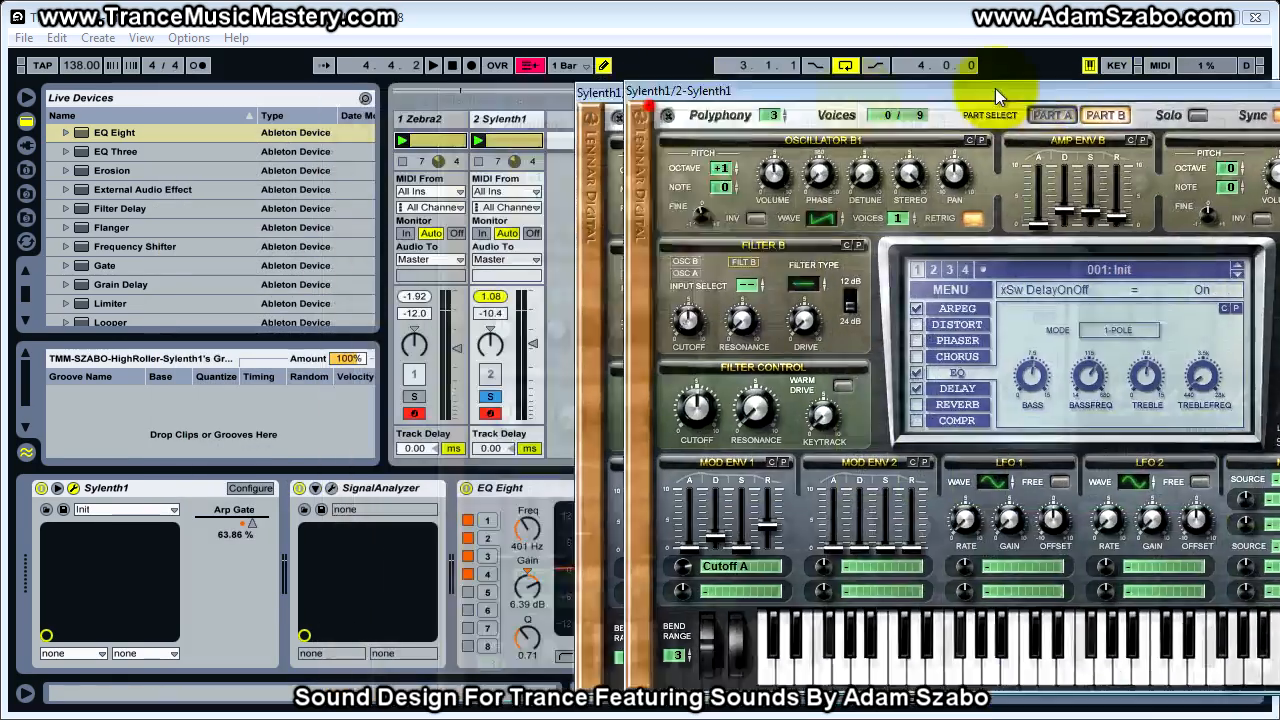
drag(965, 68, 697, 87)
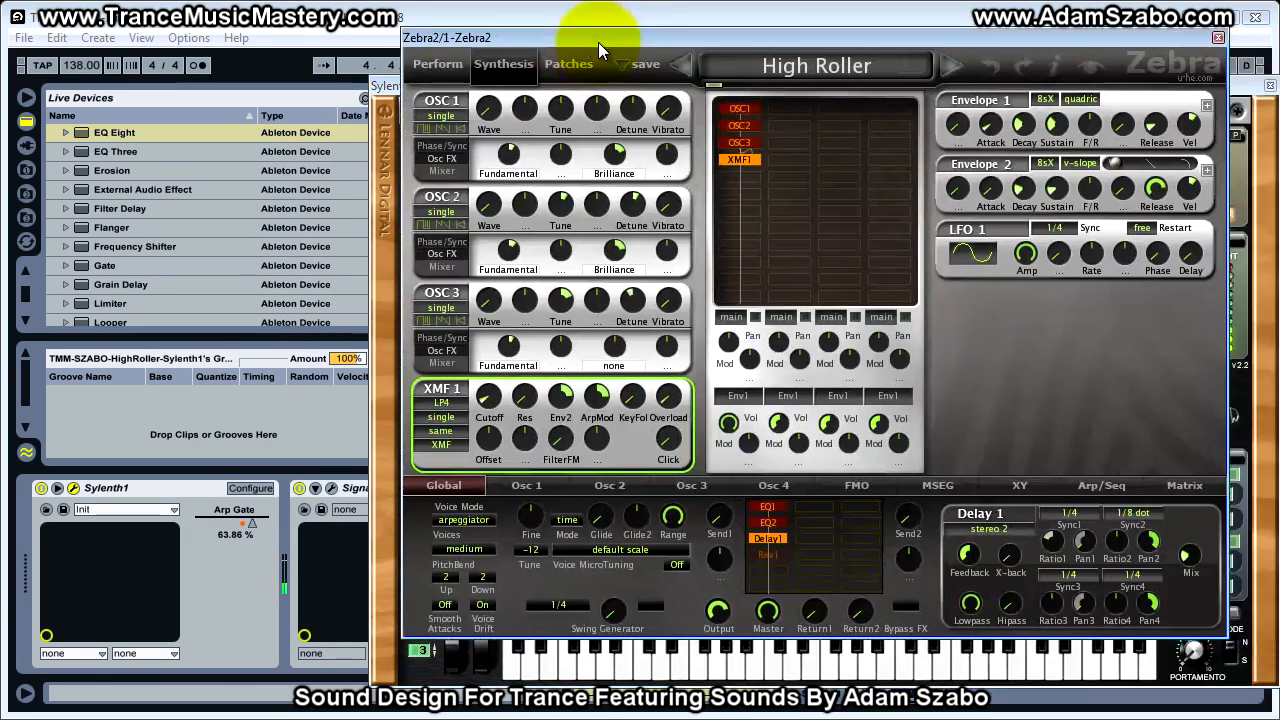
Check Zebra2's Delay 1 settings, set Sylenth1's left delay time to 1/8 and turn off the delay's ping pong option
drag(598, 42, 557, 72)
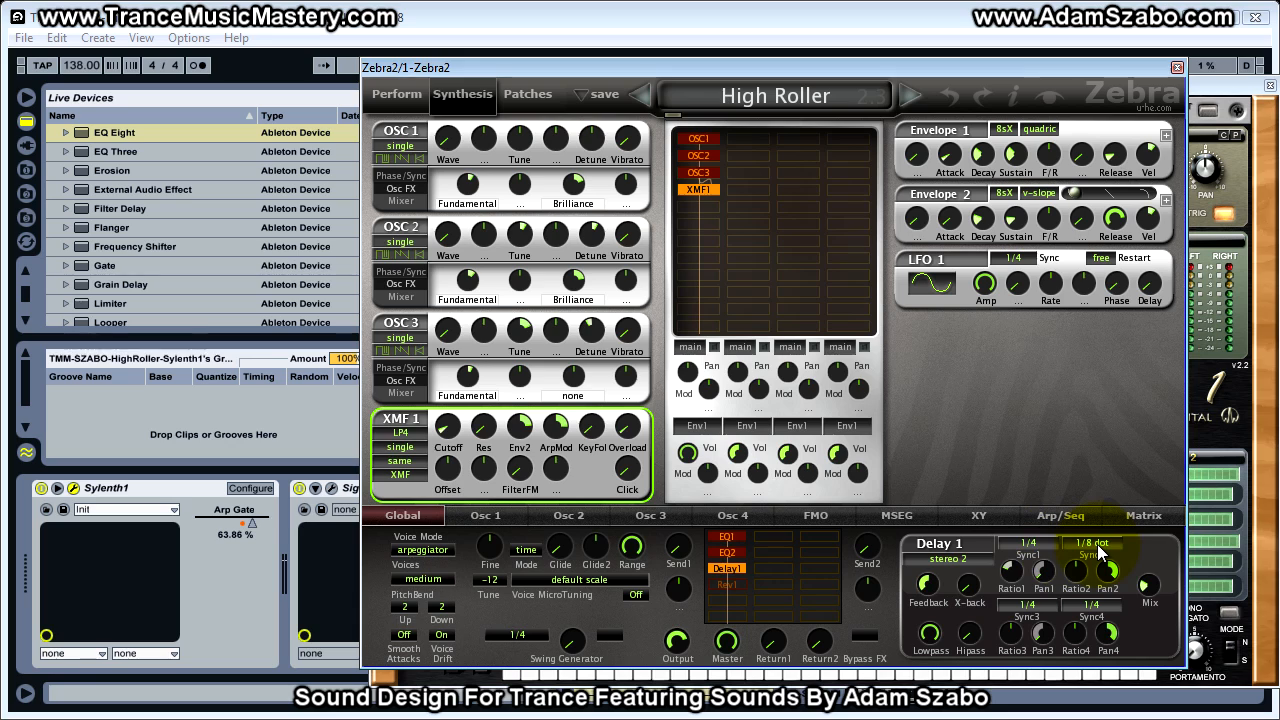
click(1014, 570)
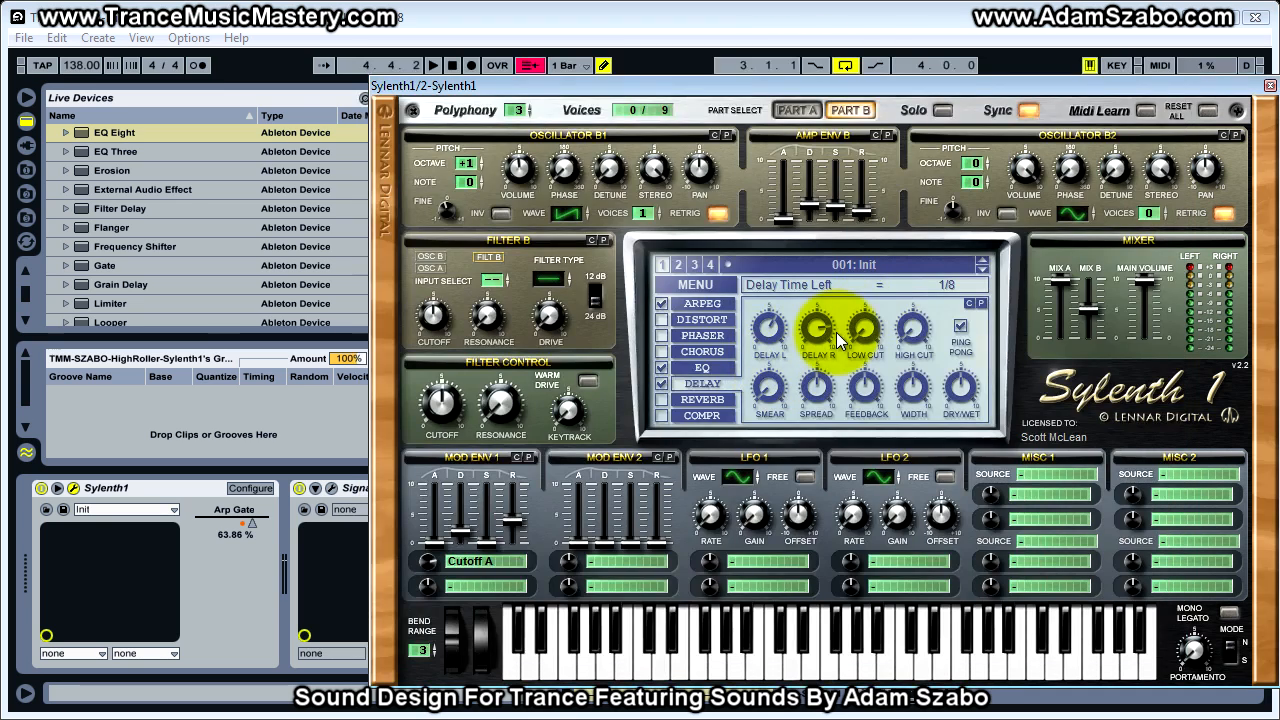
click(960, 326)
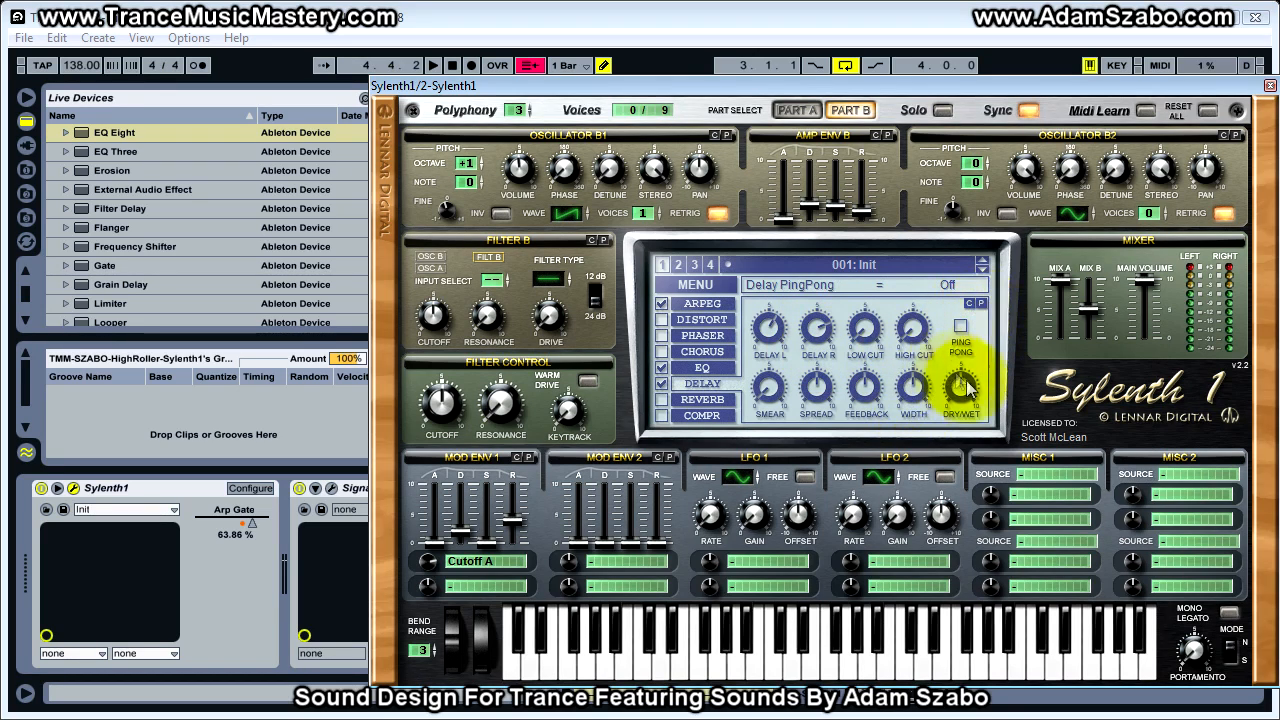
Move the Sylenth1 window aside to expose the mixer and undo the accidental change to the Zebra2 track volume
drag(765, 86, 1126, 80)
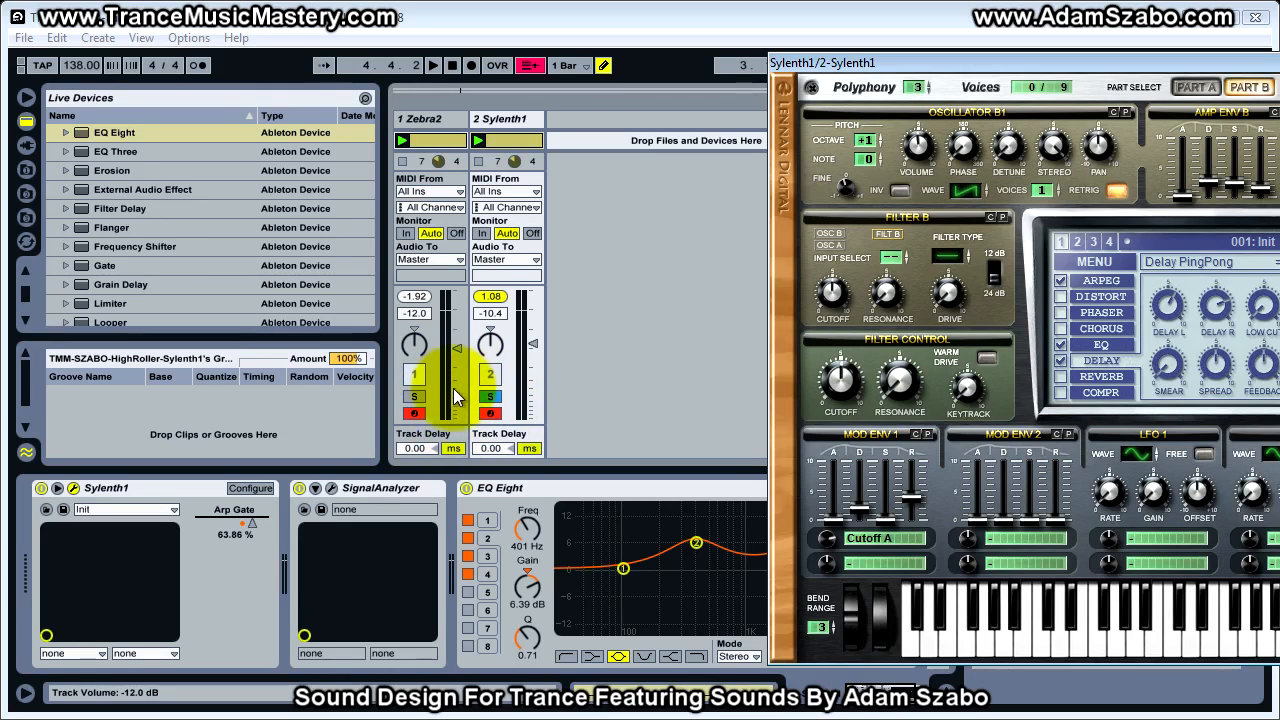
drag(455, 391, 455, 424)
key(ctrl+z)
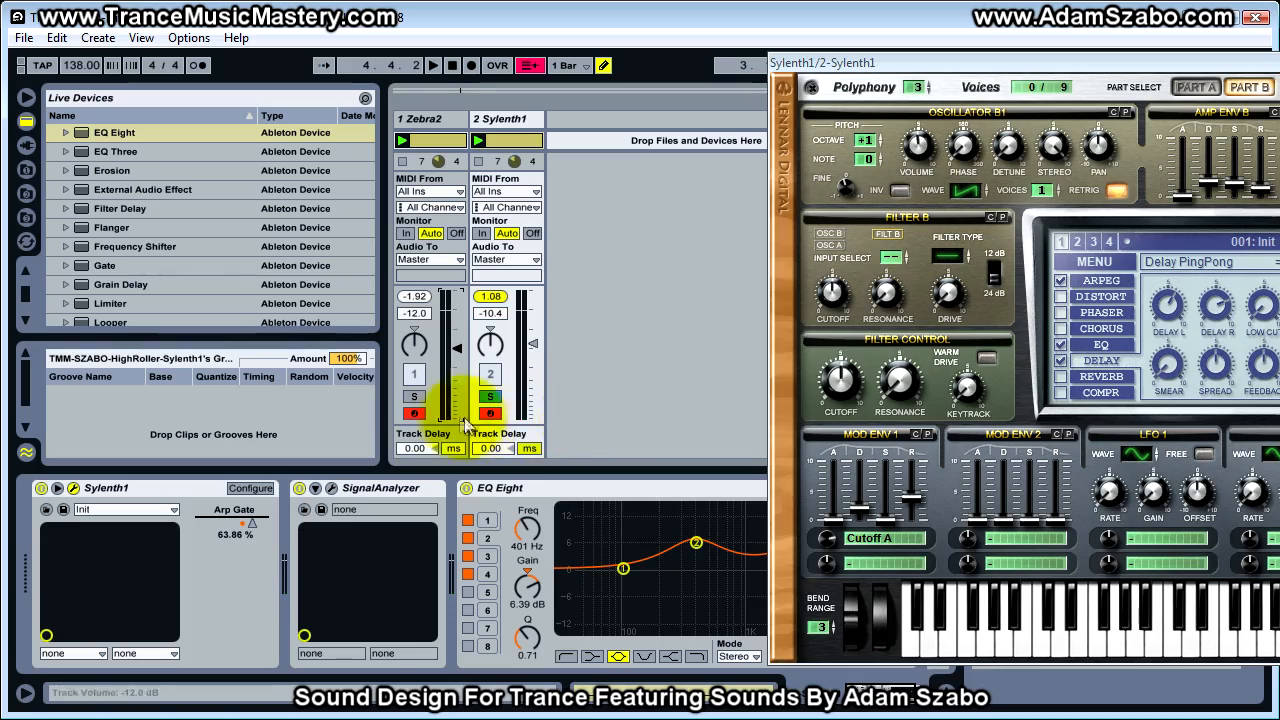
Alternate solo between the Zebra2 and Sylenth1 tracks to compare their delay sound, keeping the mixer exposed
drag(931, 61, 456, 45)
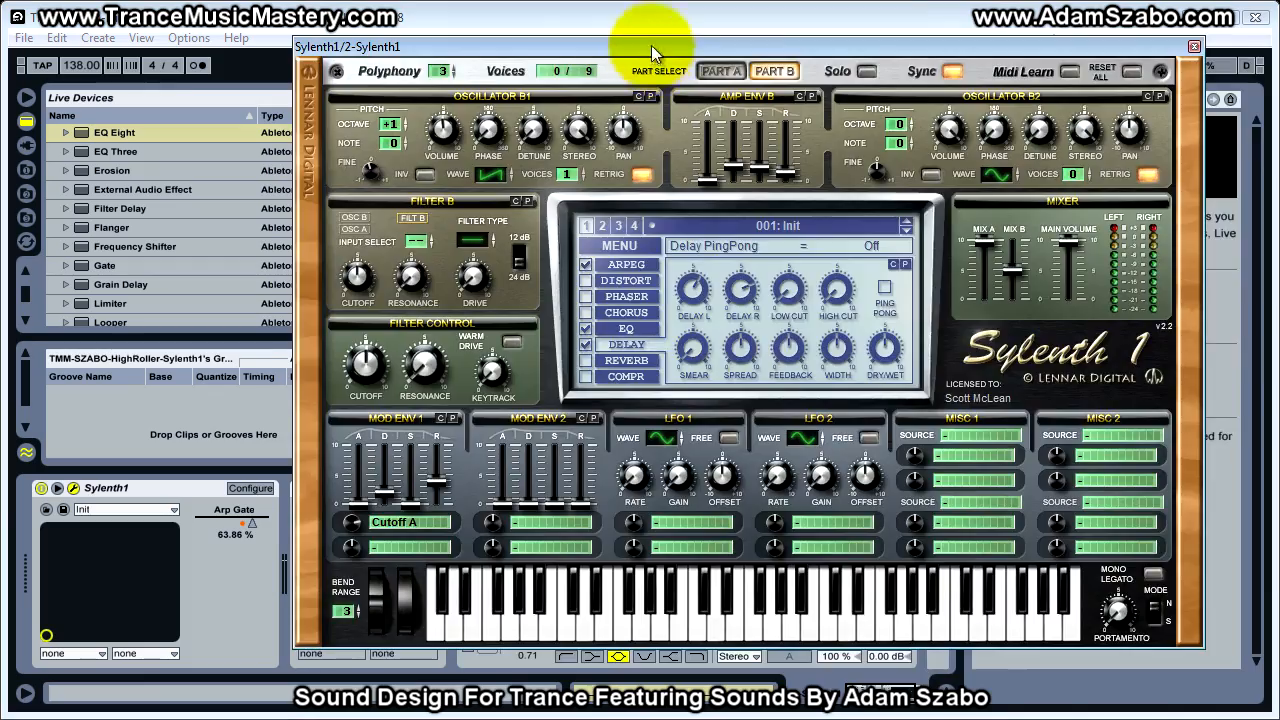
drag(651, 46, 1279, 116)
click(490, 397)
click(414, 397)
click(490, 397)
click(491, 400)
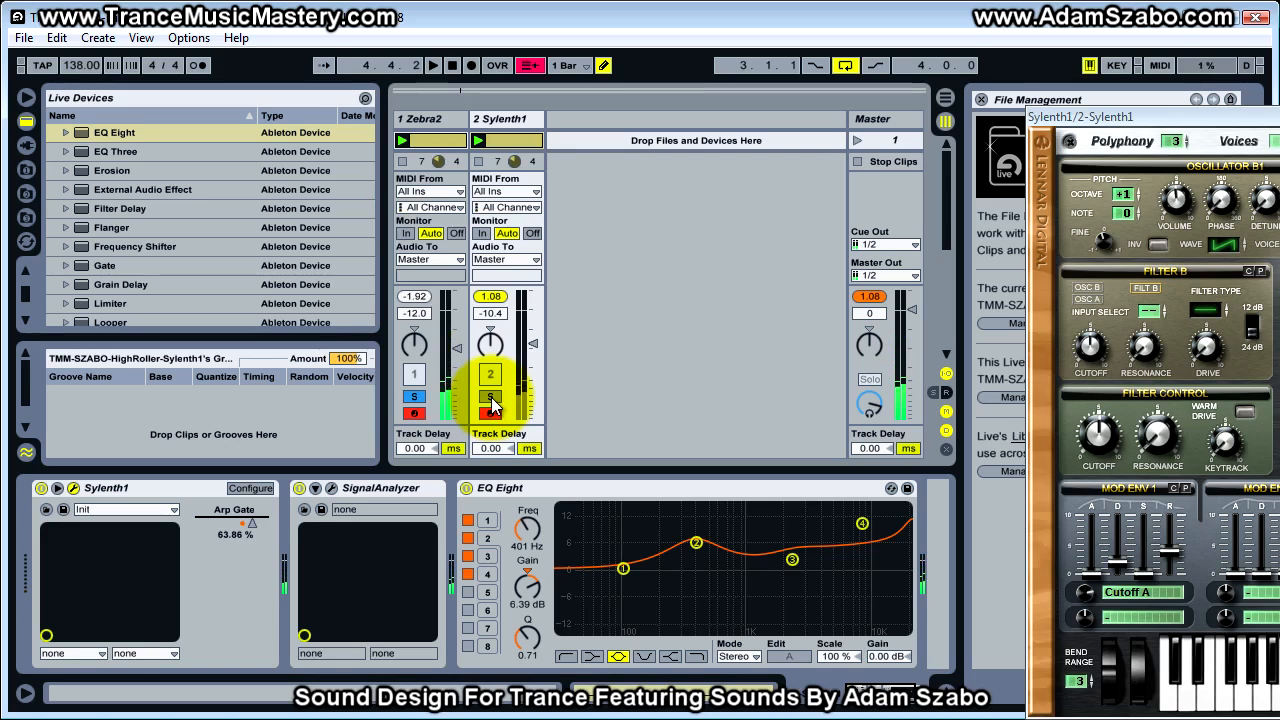
click(420, 399)
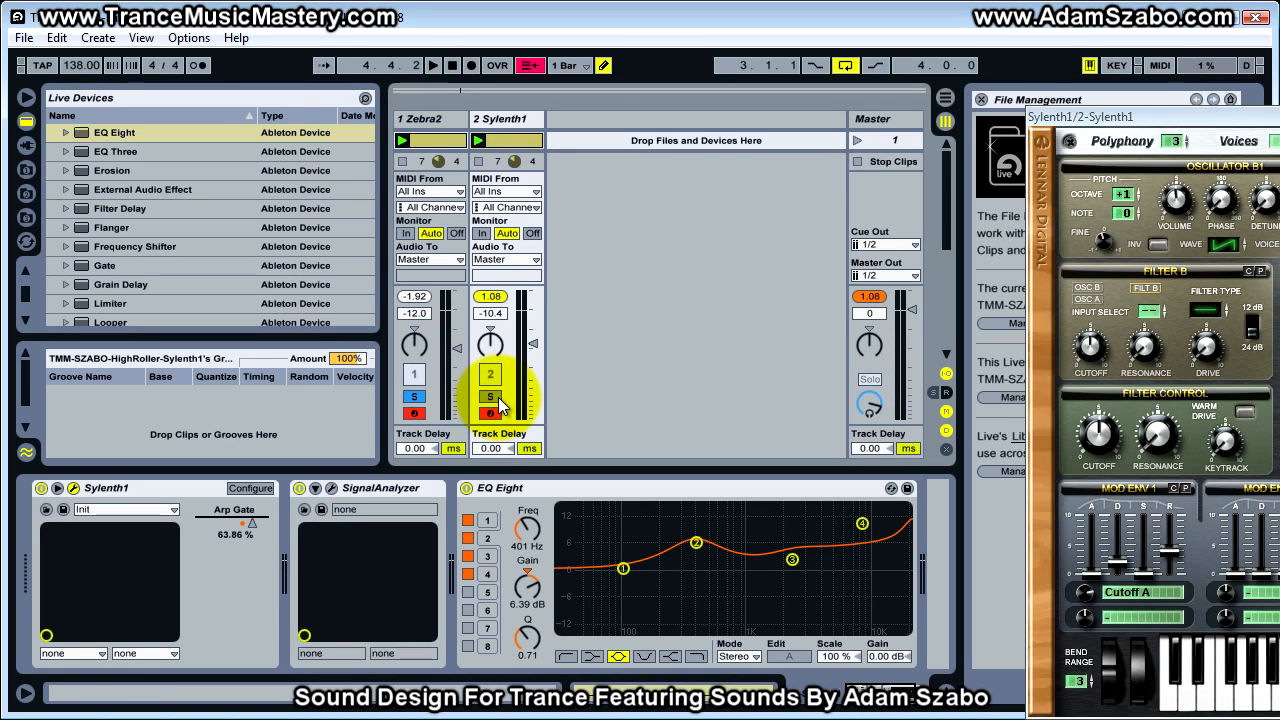
click(497, 400)
click(418, 398)
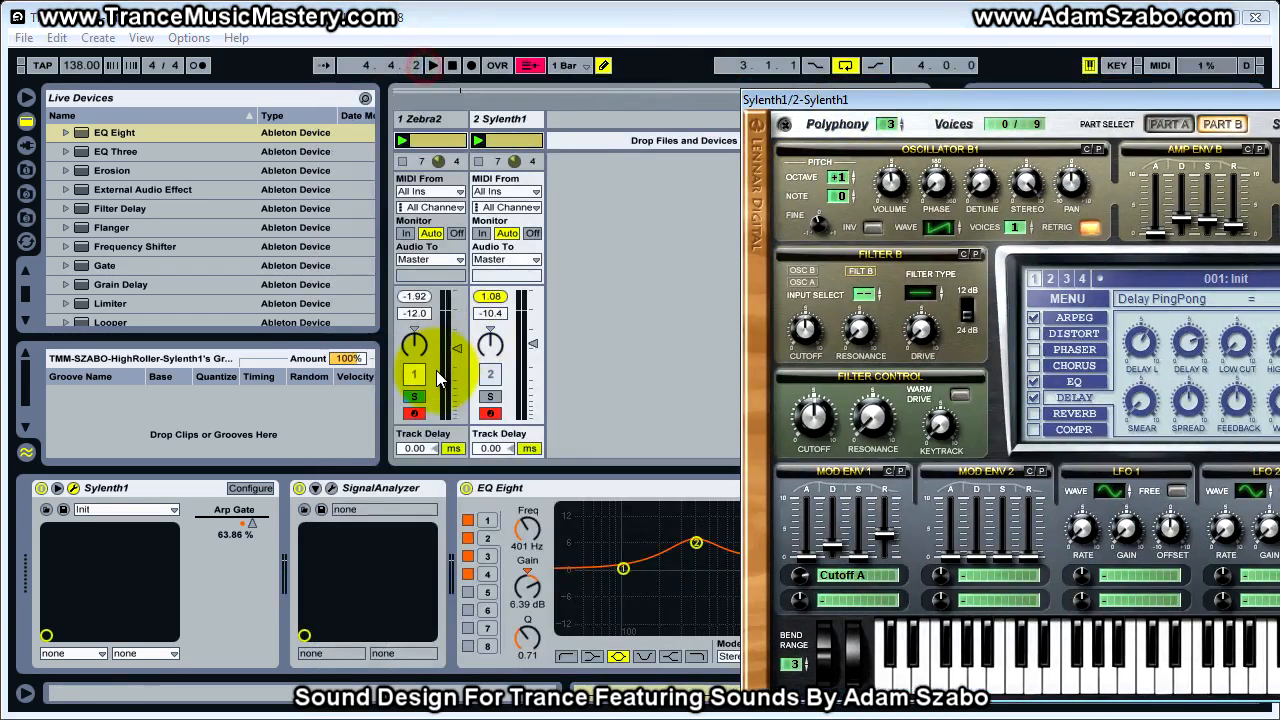
click(494, 397)
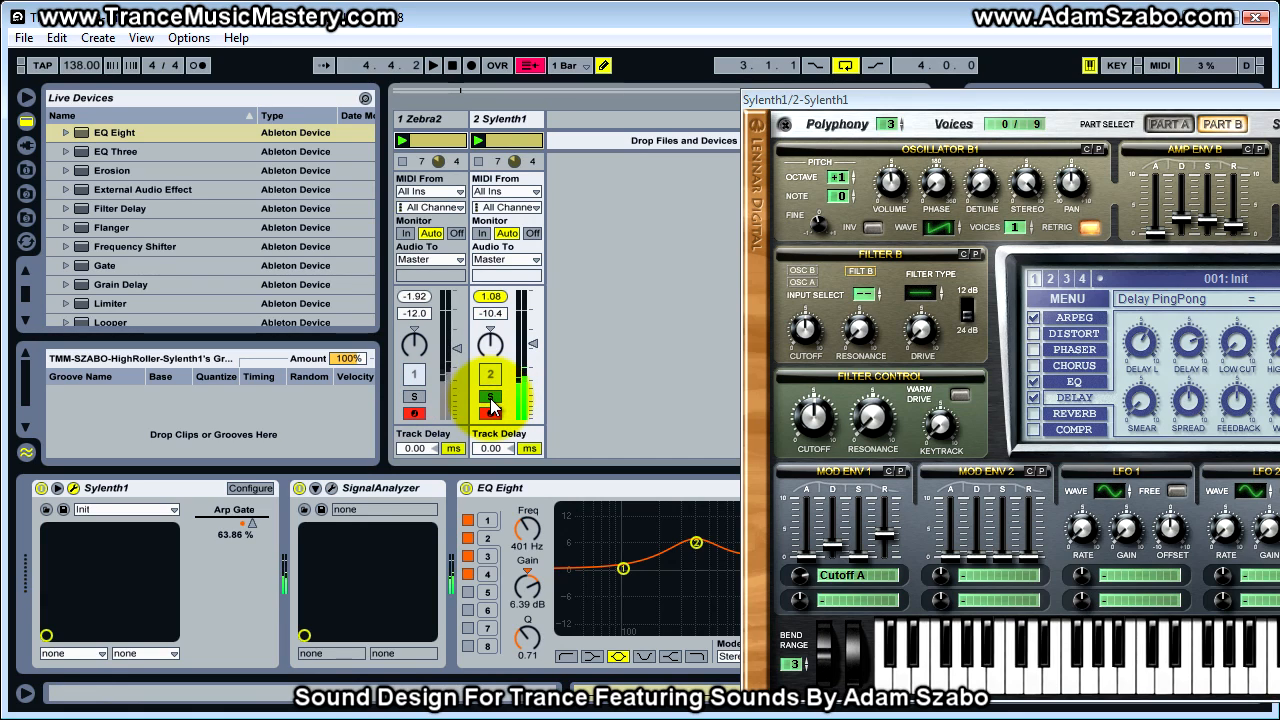
click(414, 396)
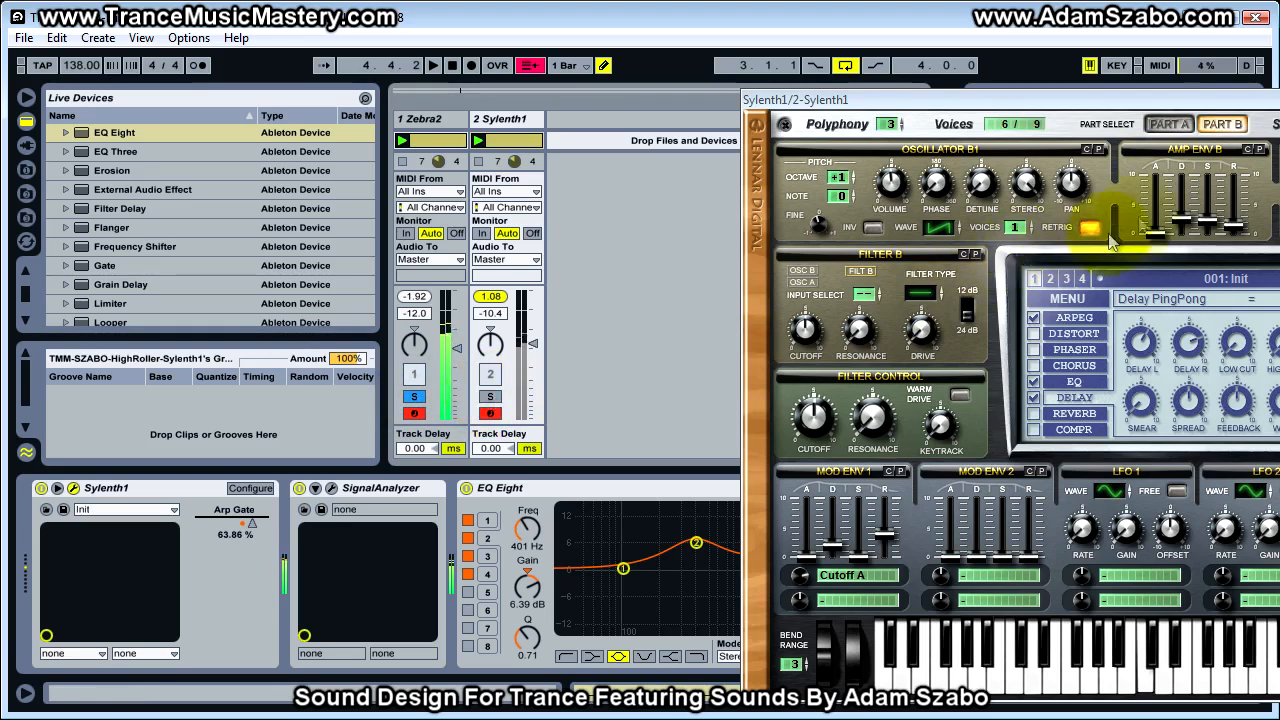
Switch Sylenth1 to Part A and compare its track with Zebra2 by alternating solo
click(1168, 124)
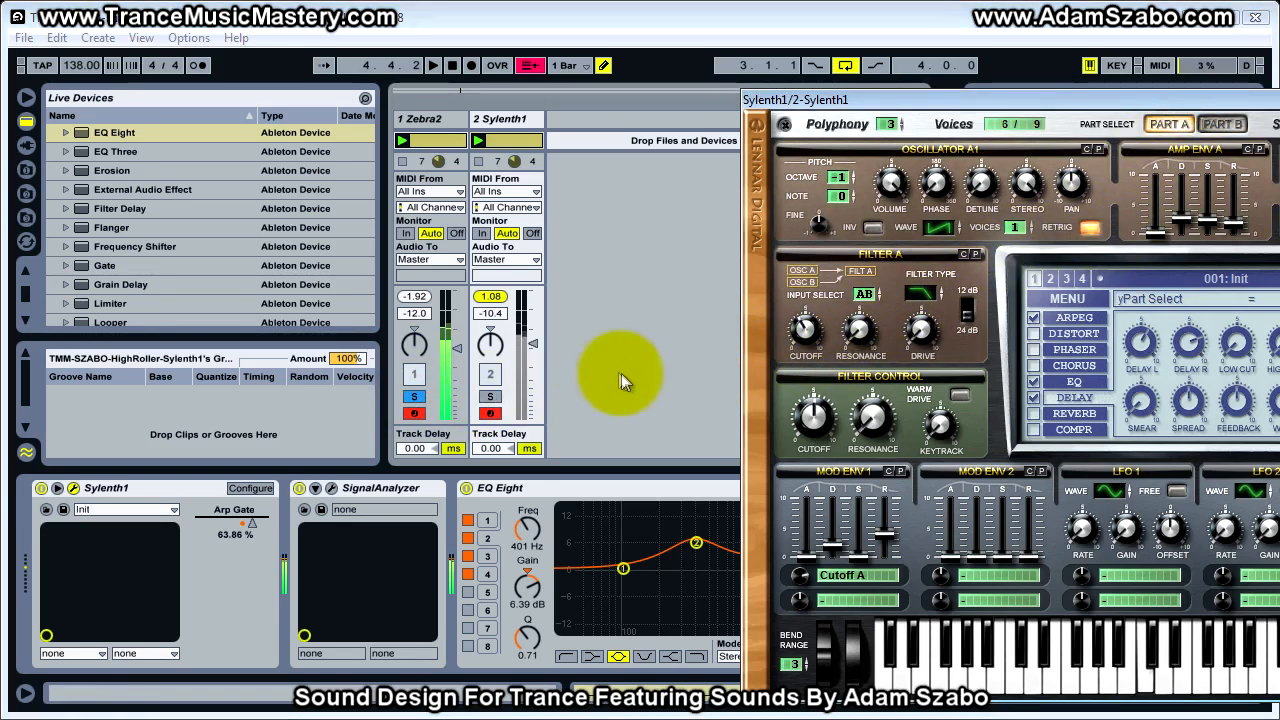
click(490, 396)
click(421, 396)
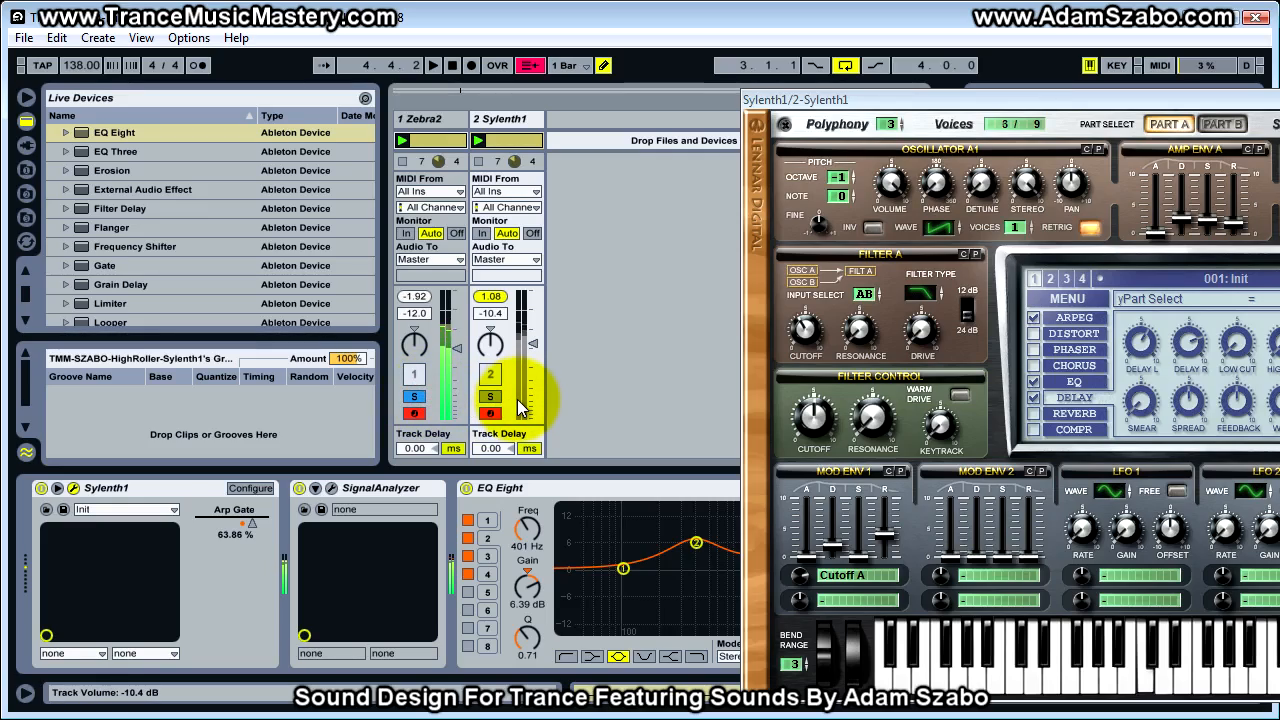
Try Sylenth1's Filter A drive at 0.62 with the track volume at -14.0 dB, comparing against the soloed Zebra2 track
drag(975, 108, 780, 75)
click(490, 396)
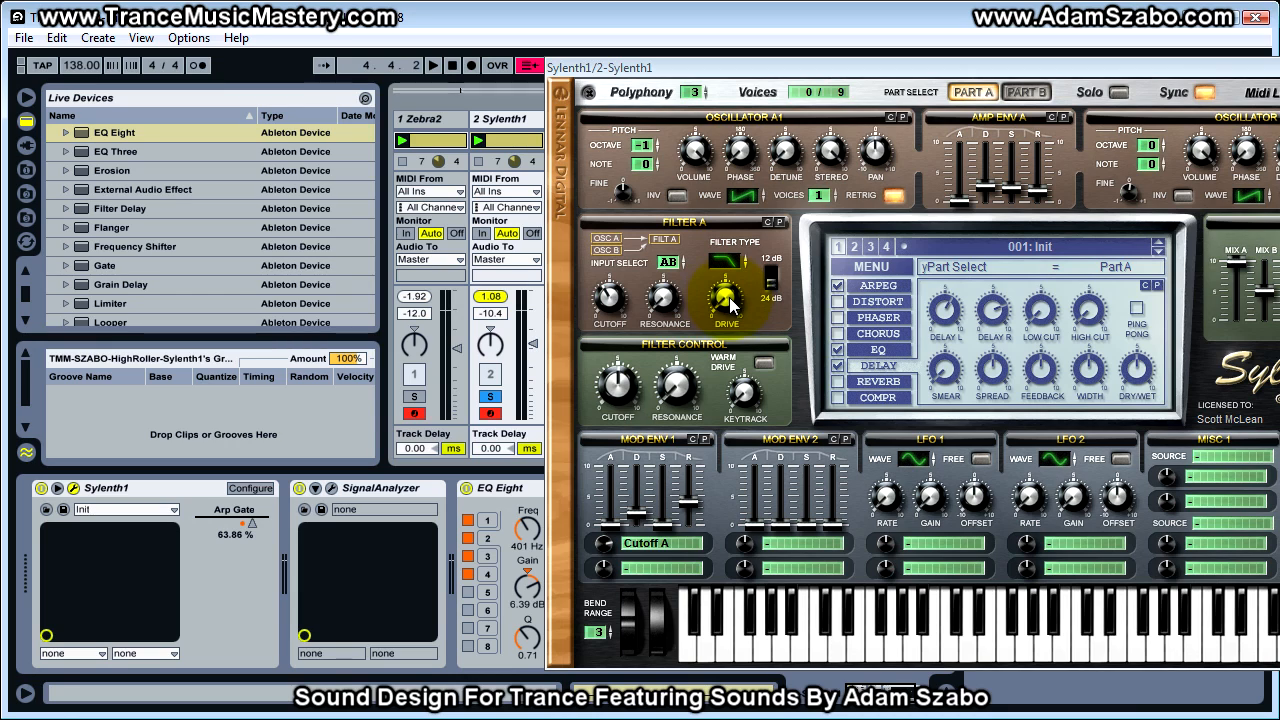
drag(731, 301, 725, 287)
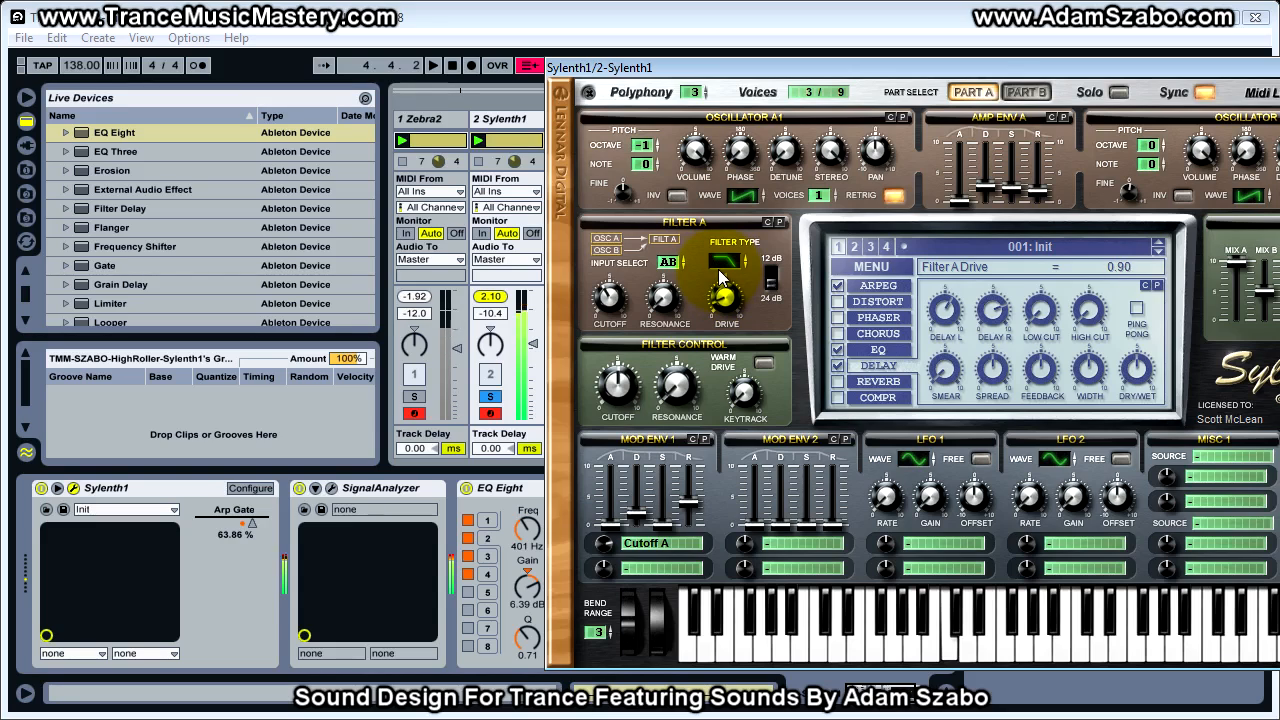
drag(535, 344, 533, 352)
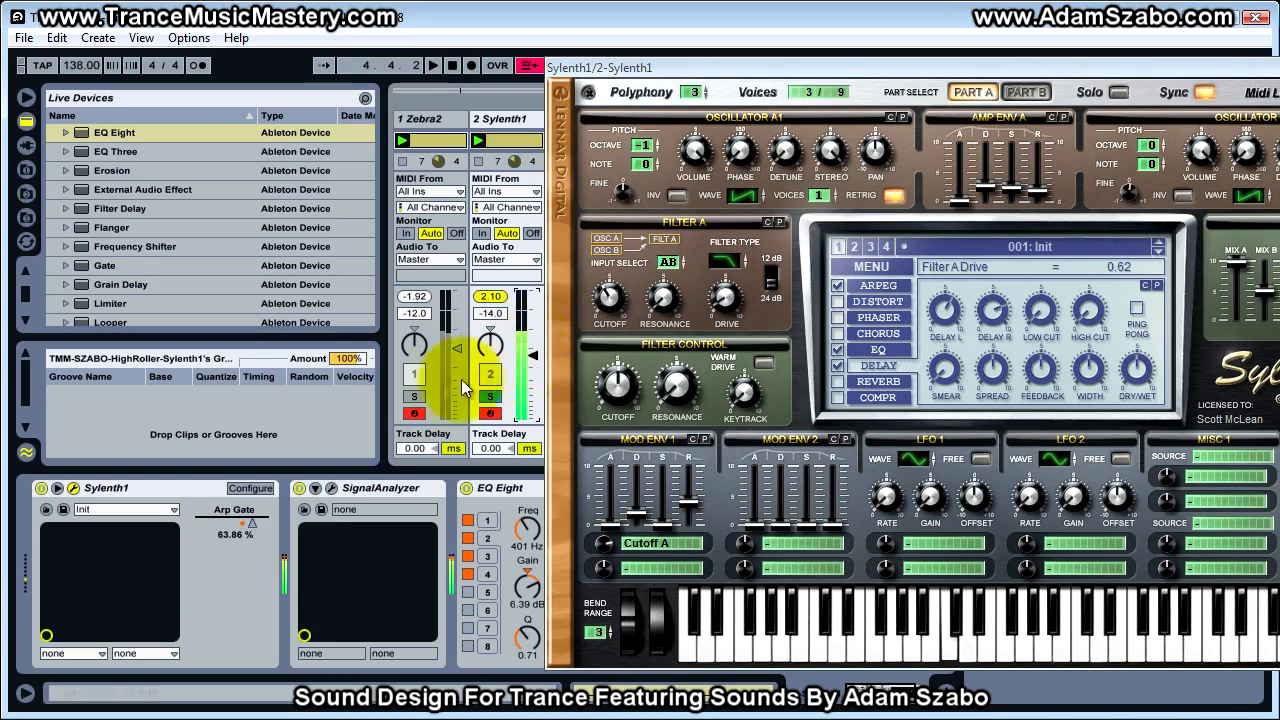
click(413, 396)
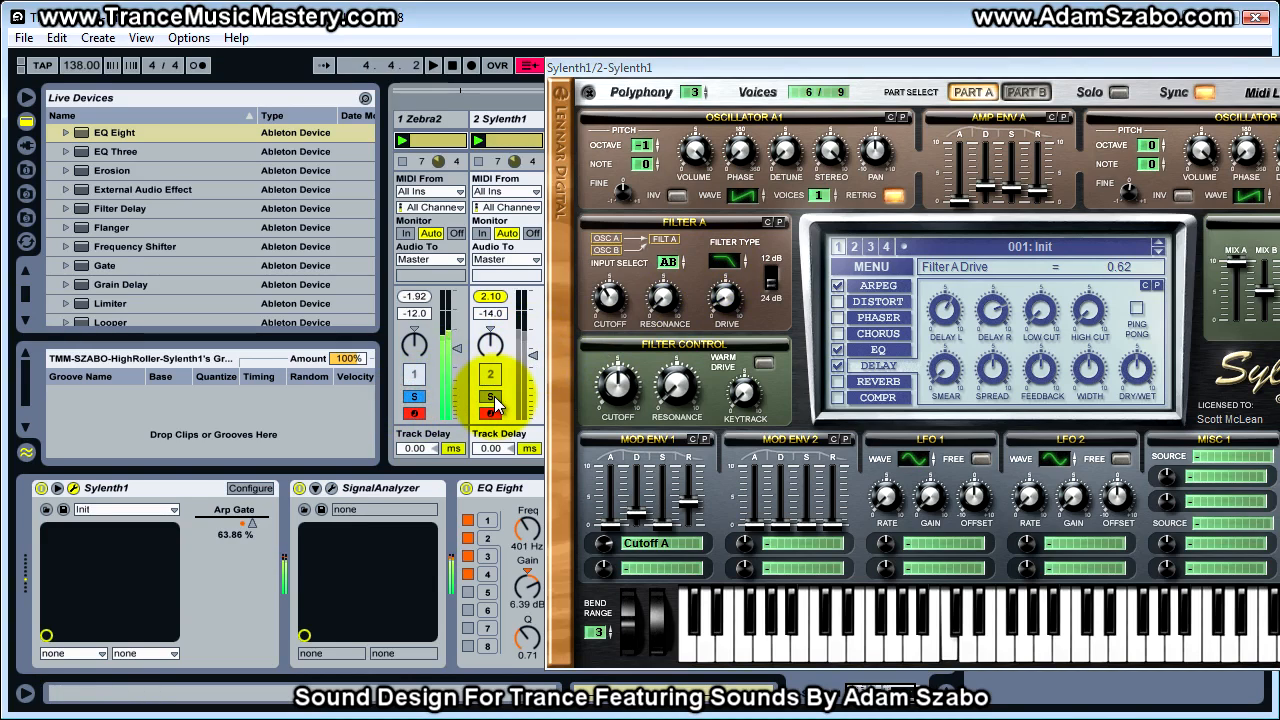
ctrl+click(490, 397)
Set Sylenth1's Filter A drive to 0.00 and its track volume to -12.2 dB, checking the level against Zebra2 solo
drag(727, 305, 745, 375)
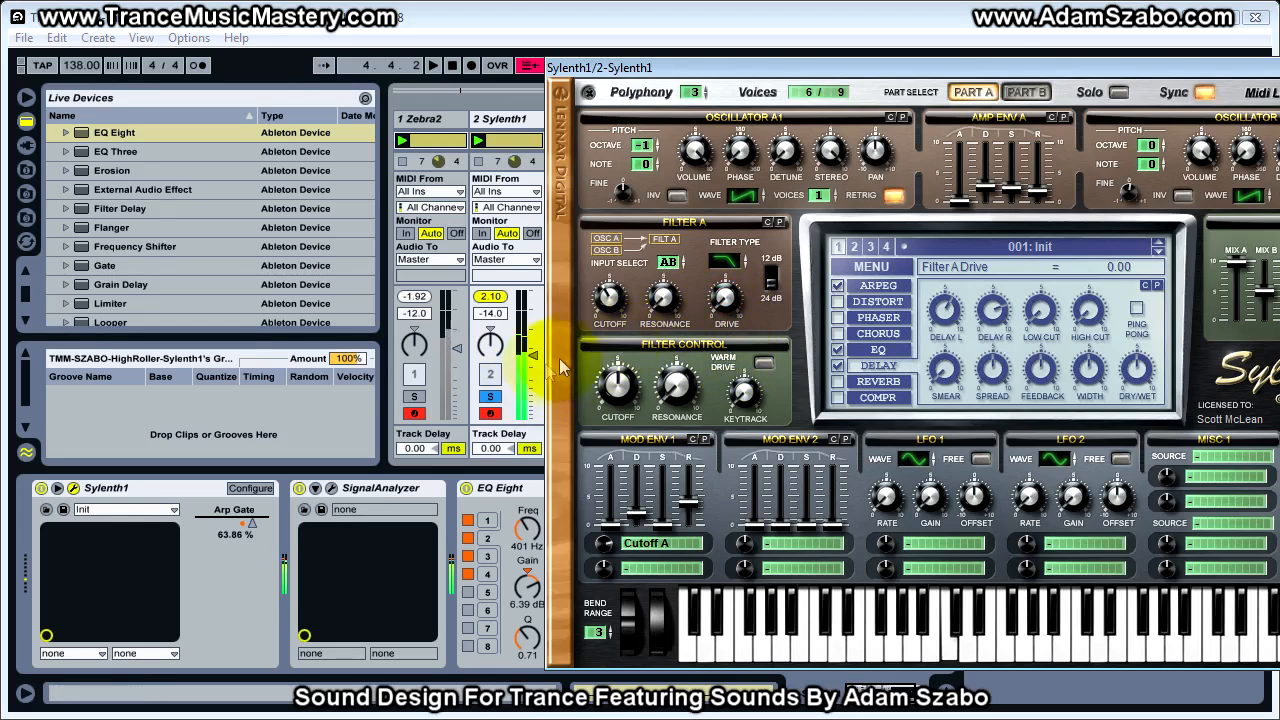
drag(530, 360, 529, 354)
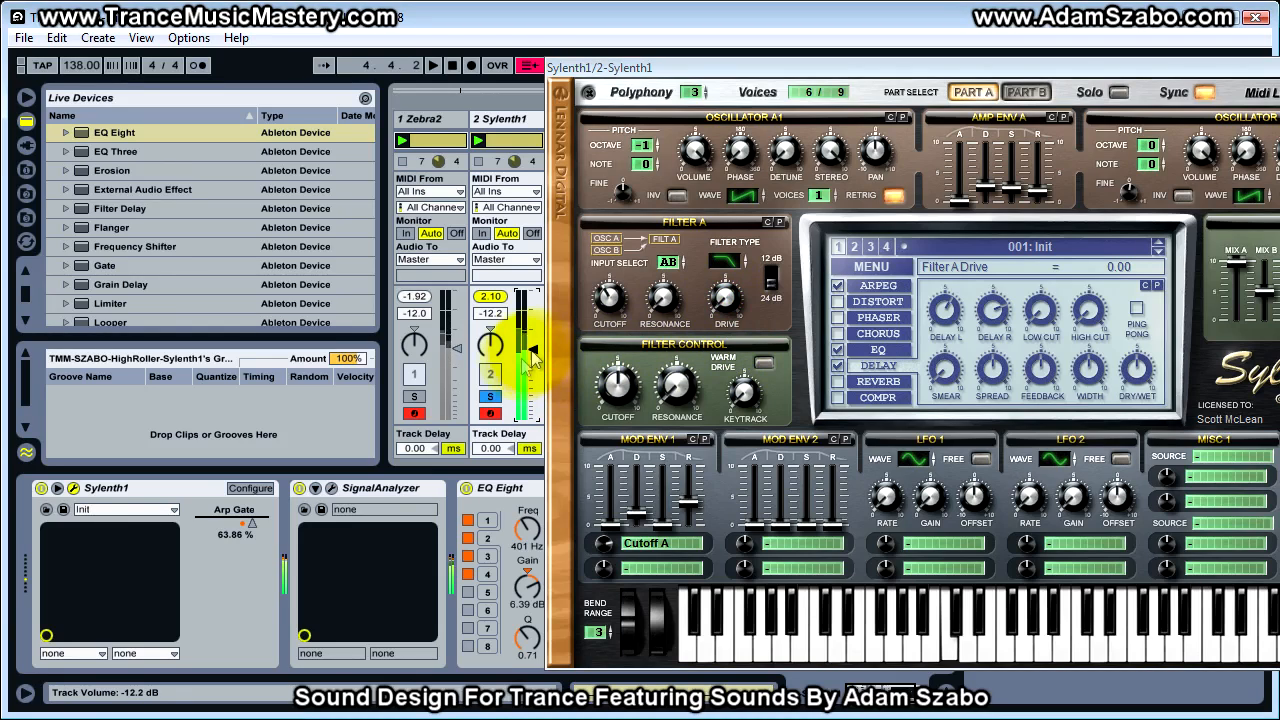
click(414, 396)
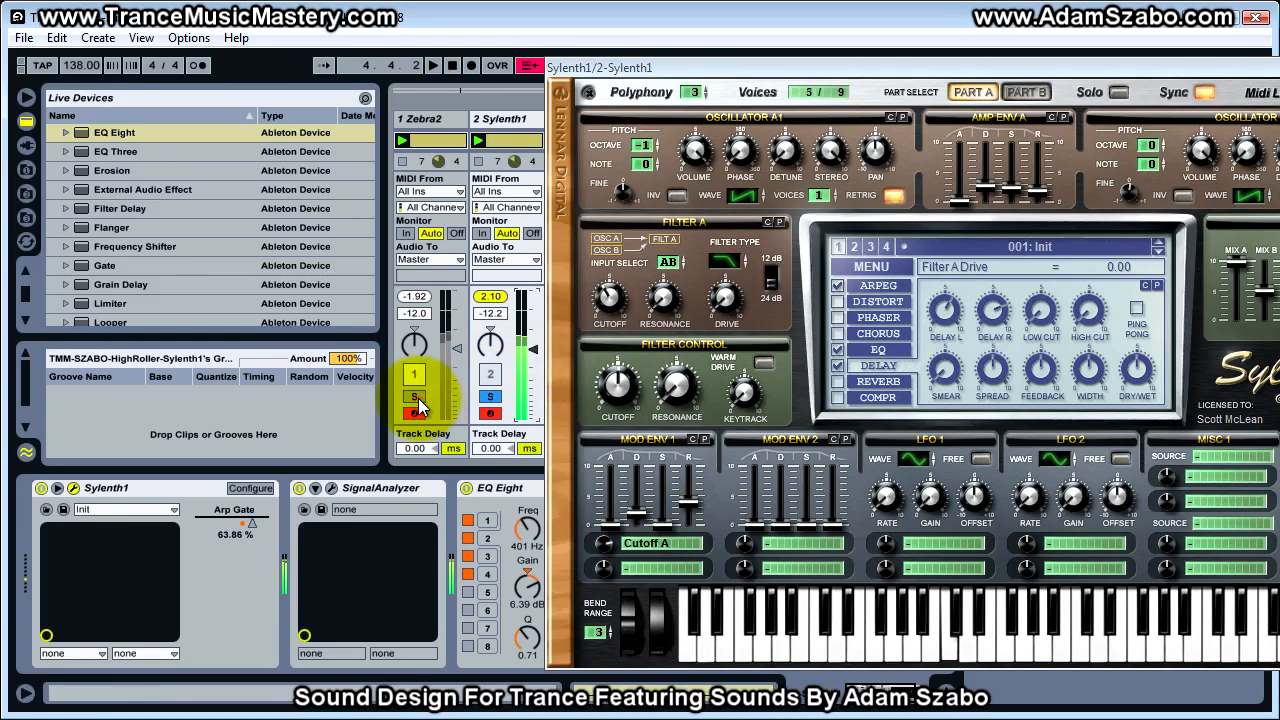
Solo the Sylenth1 track and set its delay dry/wet mix to 49.52 %
click(497, 403)
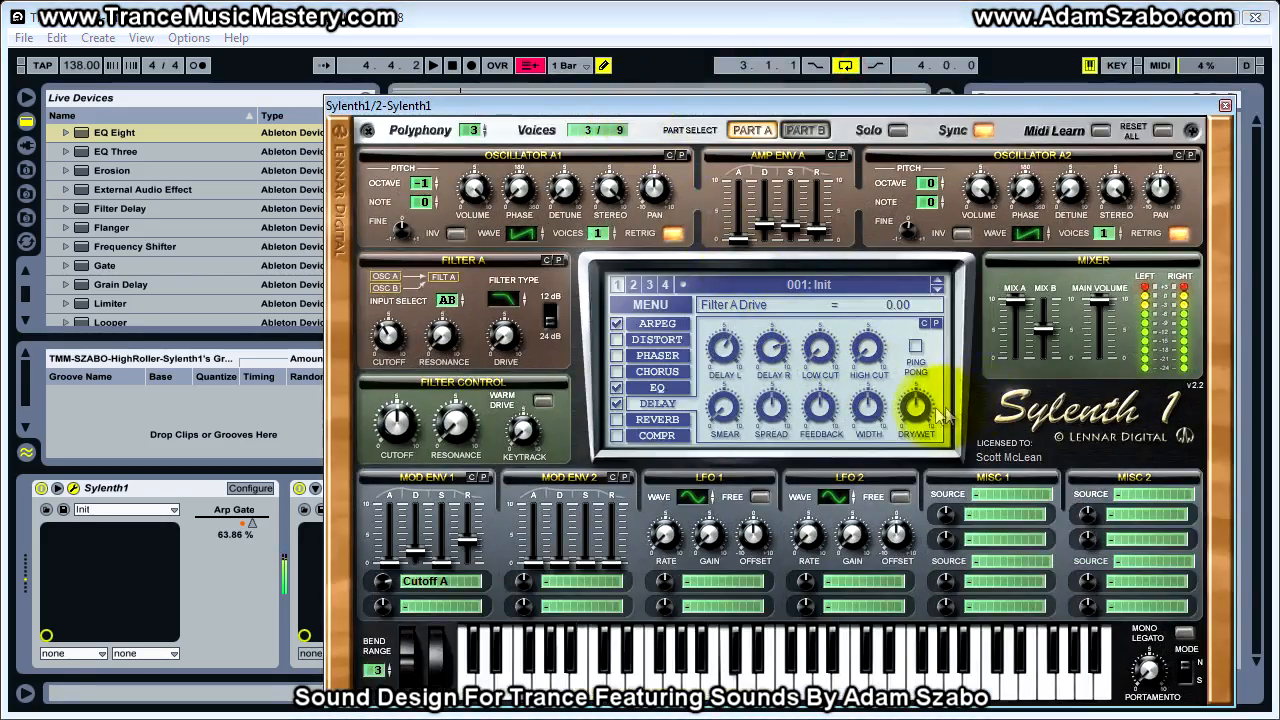
mouse_move(917, 407)
mouse_down()
mouse_move(919, 434)
mouse_move(925, 380)
mouse_move(922, 395)
mouse_up()
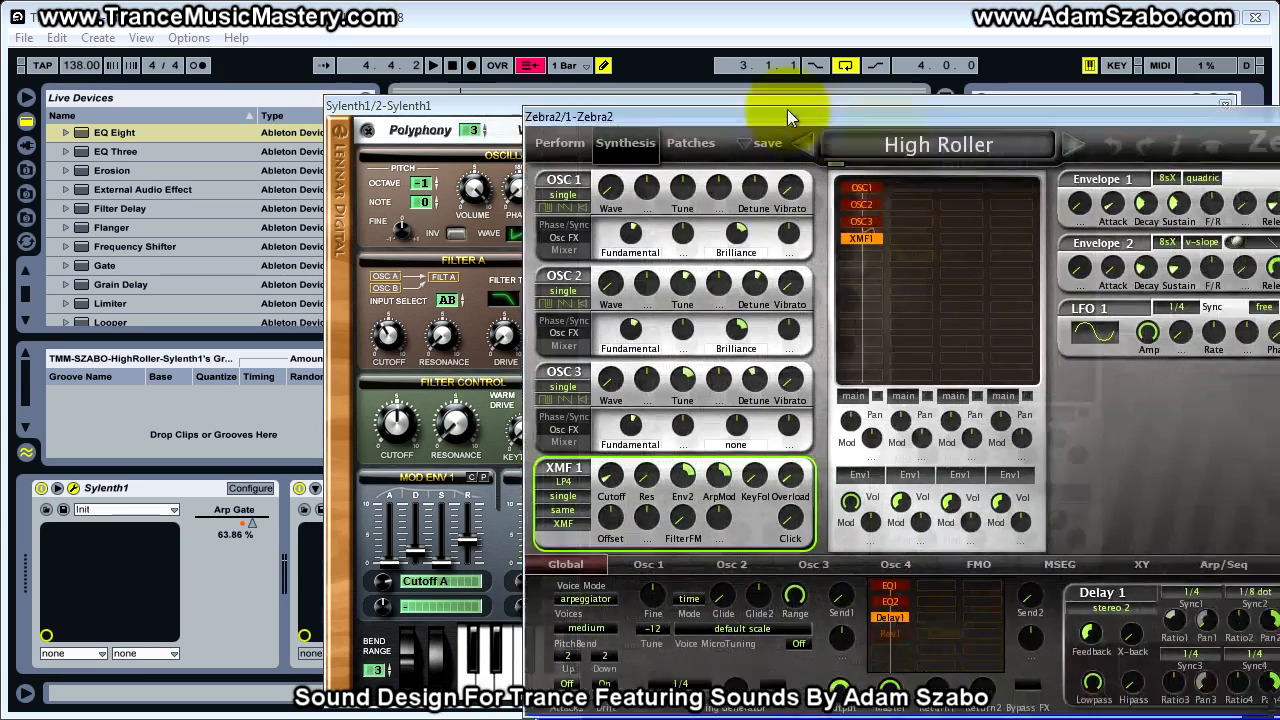
Switch on Rev1 in Zebra2's global effects grid and check its range and feedback values
drag(787, 109, 678, 88)
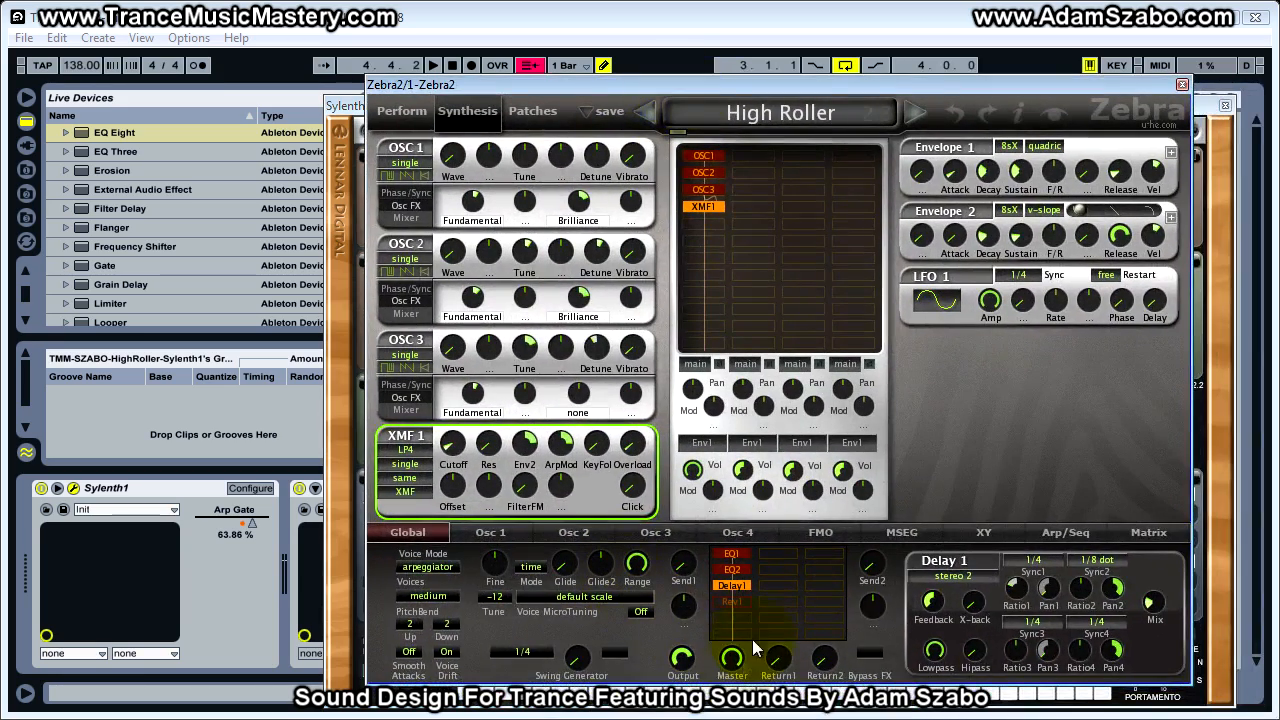
click(731, 600)
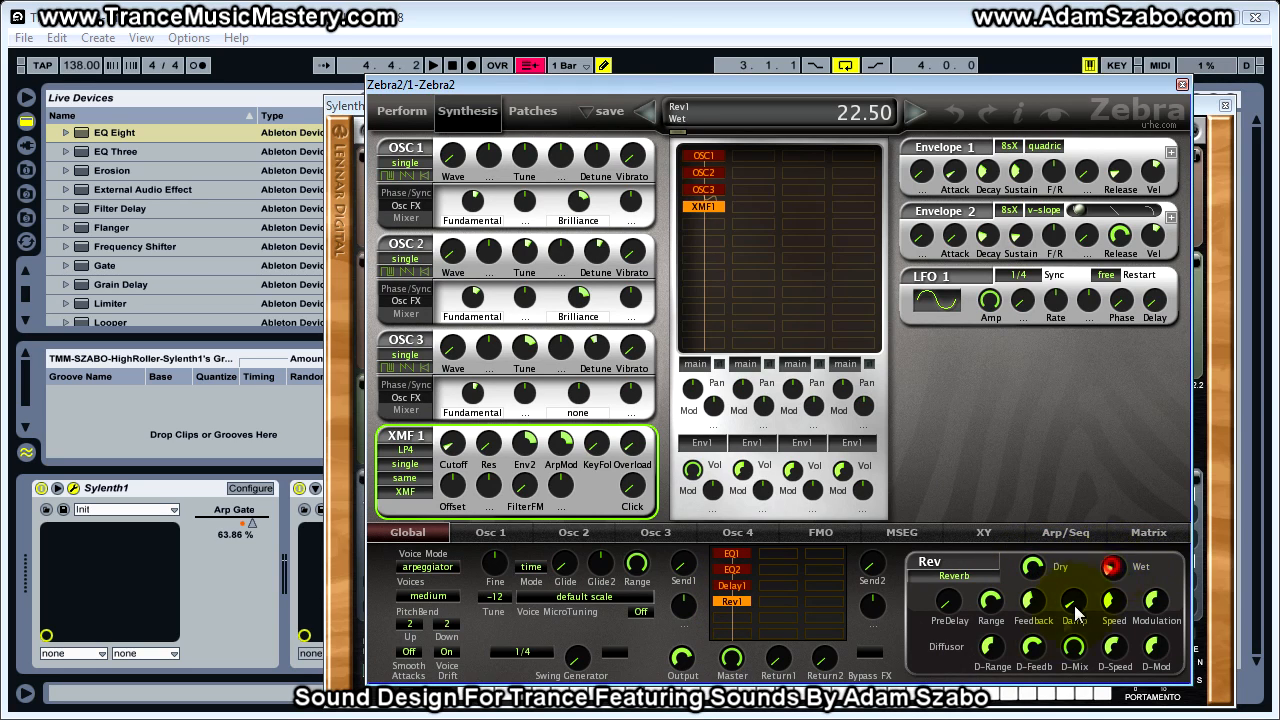
click(990, 603)
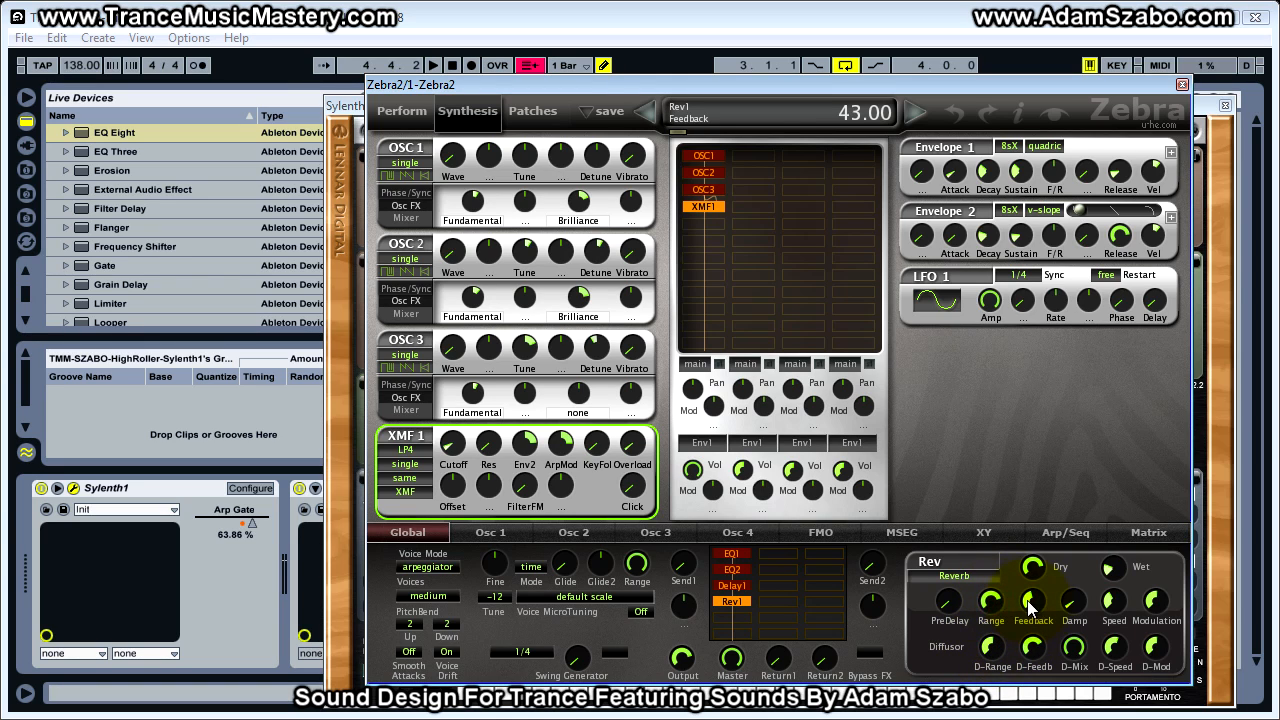
Set the Dry level of Zebra2's reverb to 0.00 and solo the Zebra2 track to hear only the wet signal
drag(830, 84, 682, 65)
drag(885, 555, 890, 567)
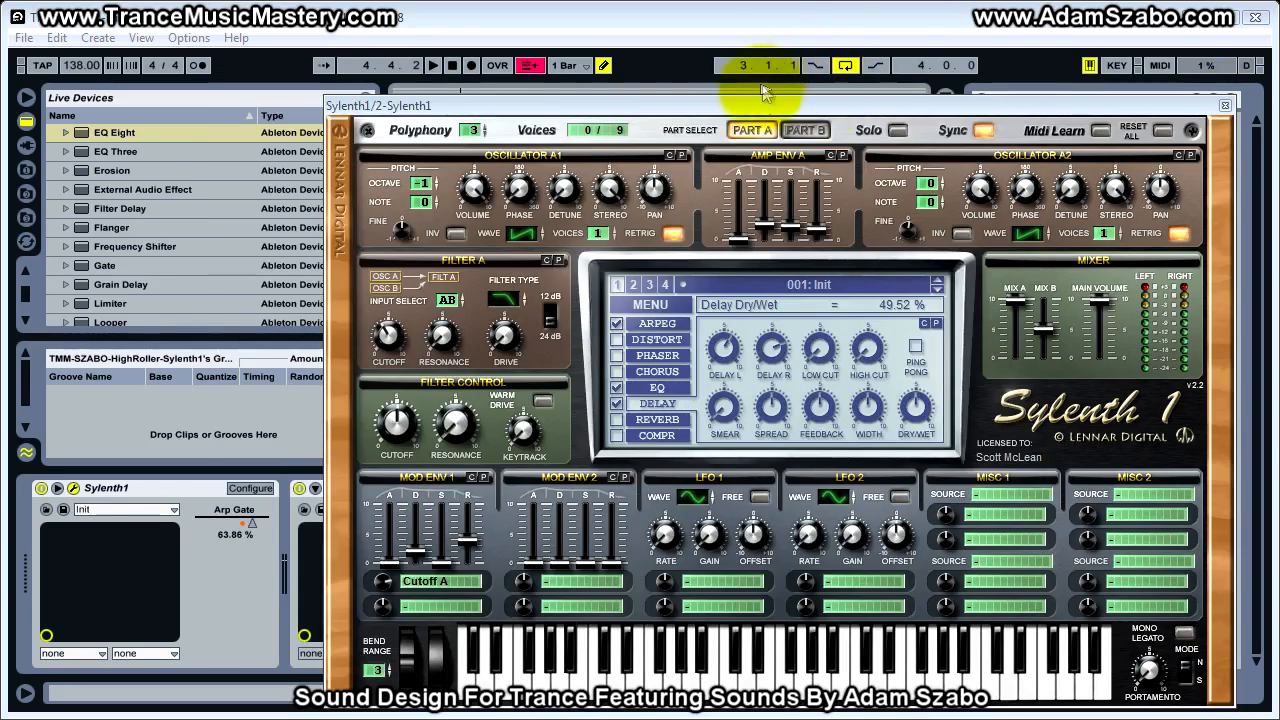
drag(760, 105, 1250, 140)
click(414, 396)
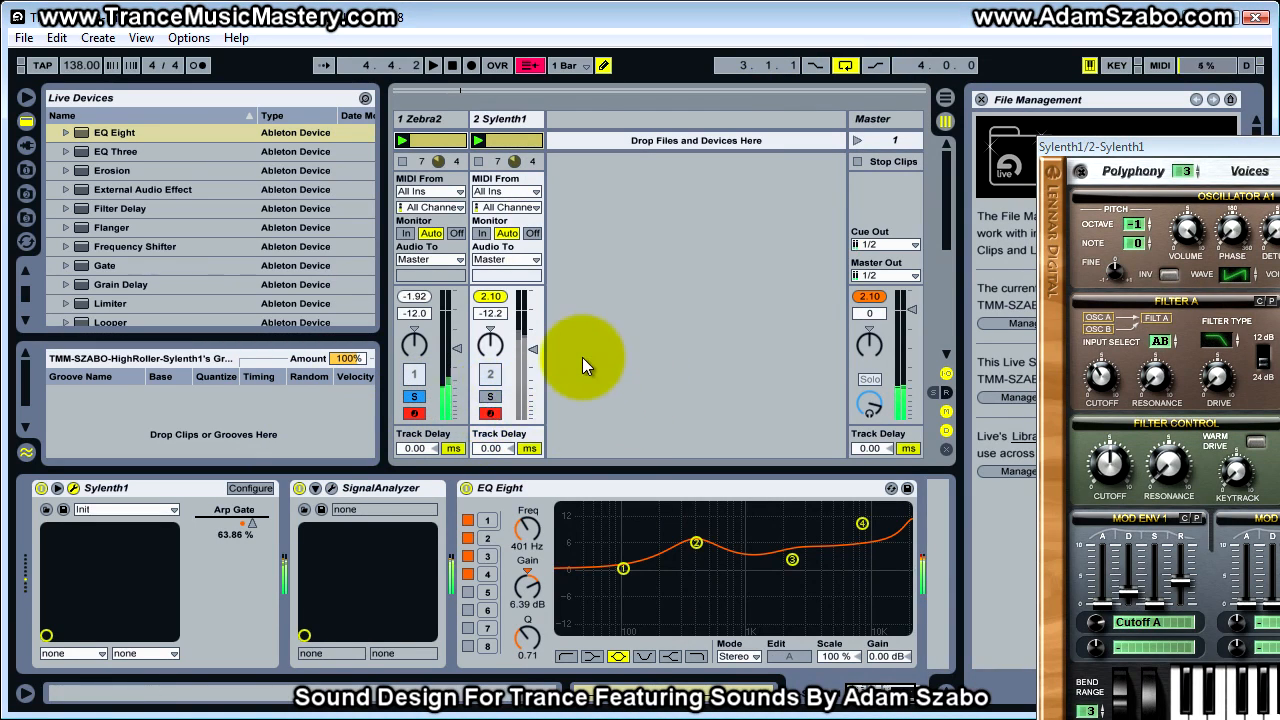
Switch on the reverb effect in Sylenth1 and set its dry/wet mix to 100 %
drag(1121, 145, 414, 53)
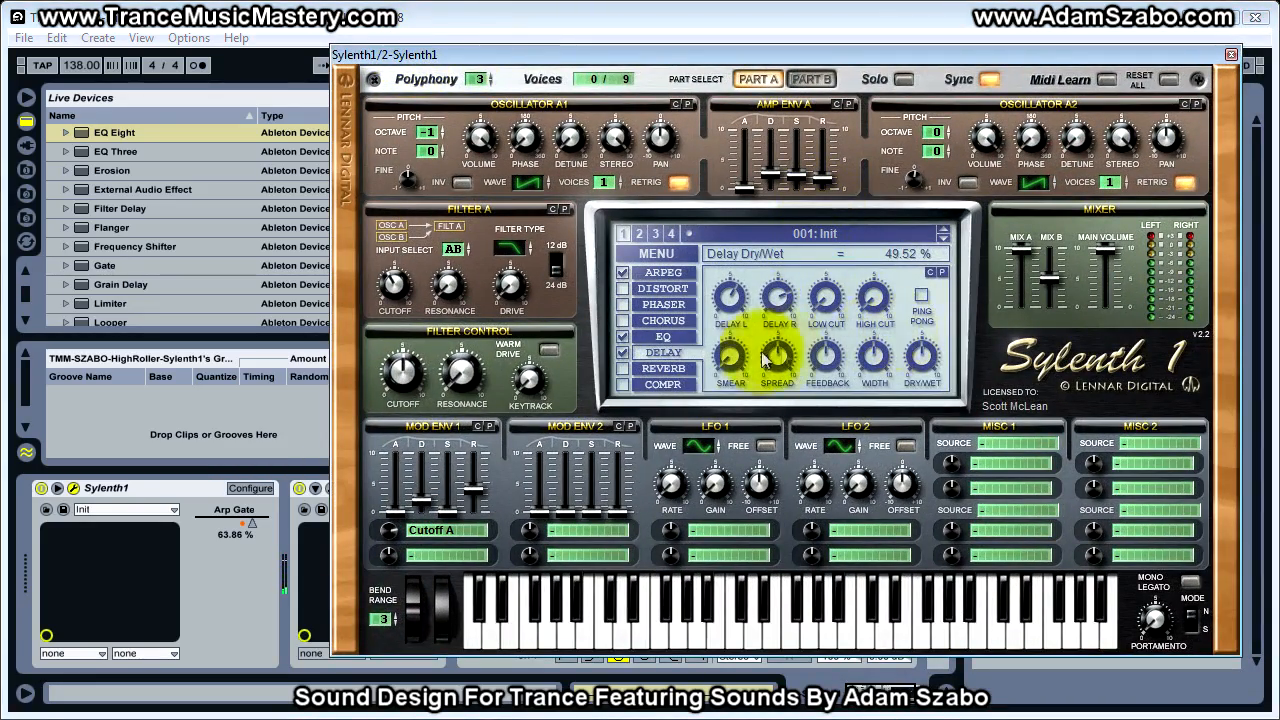
click(637, 369)
click(623, 369)
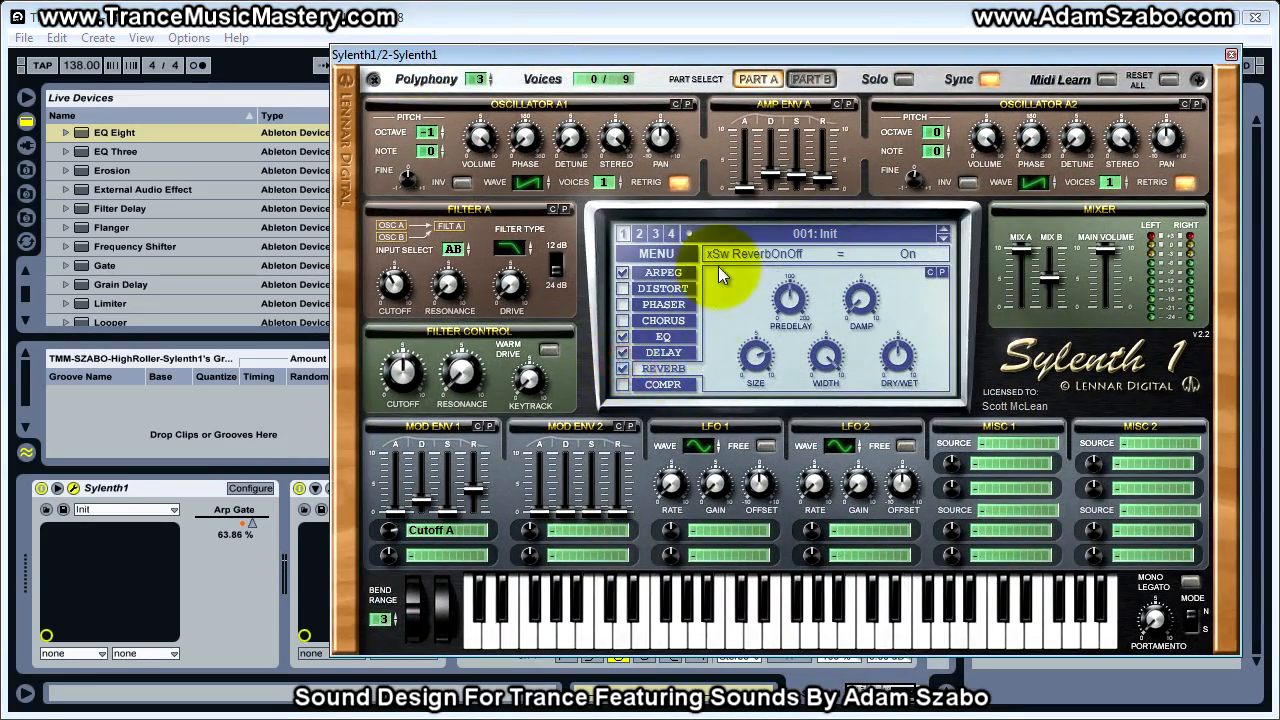
drag(903, 370, 914, 171)
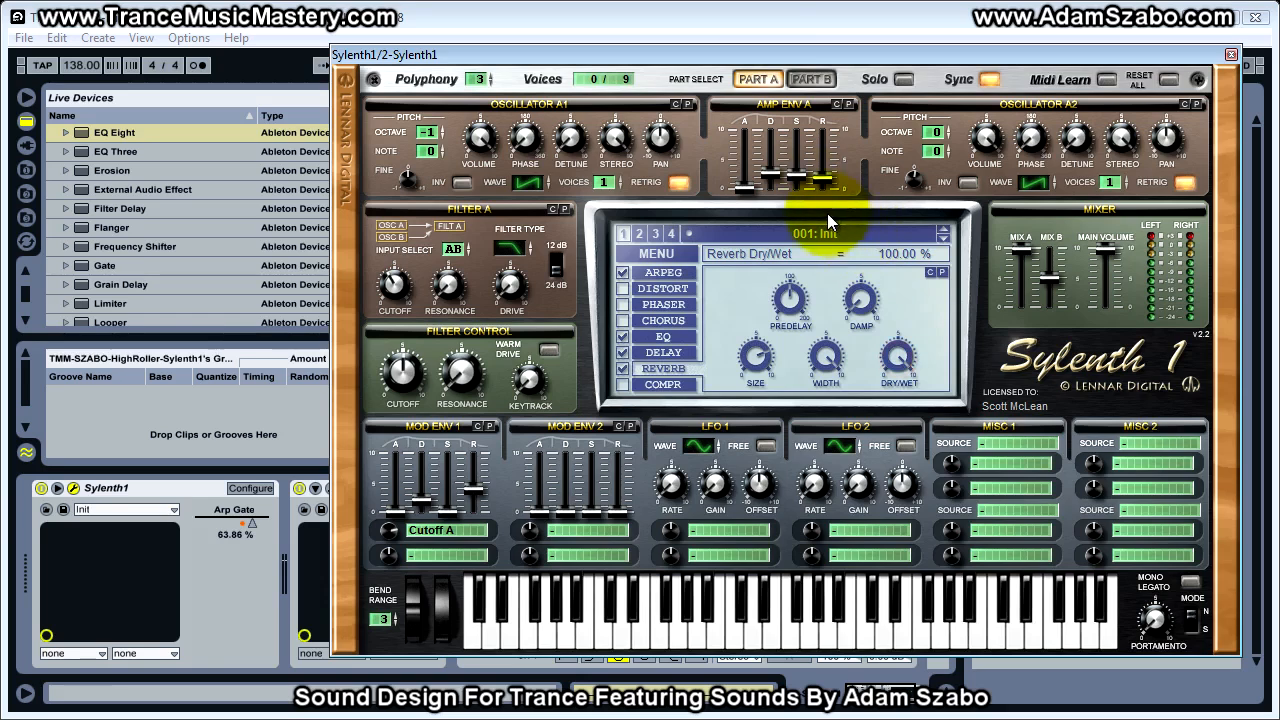
Alternate solo between Sylenth1 and Zebra2 to compare their fully wet reverbs
drag(760, 50, 1160, 84)
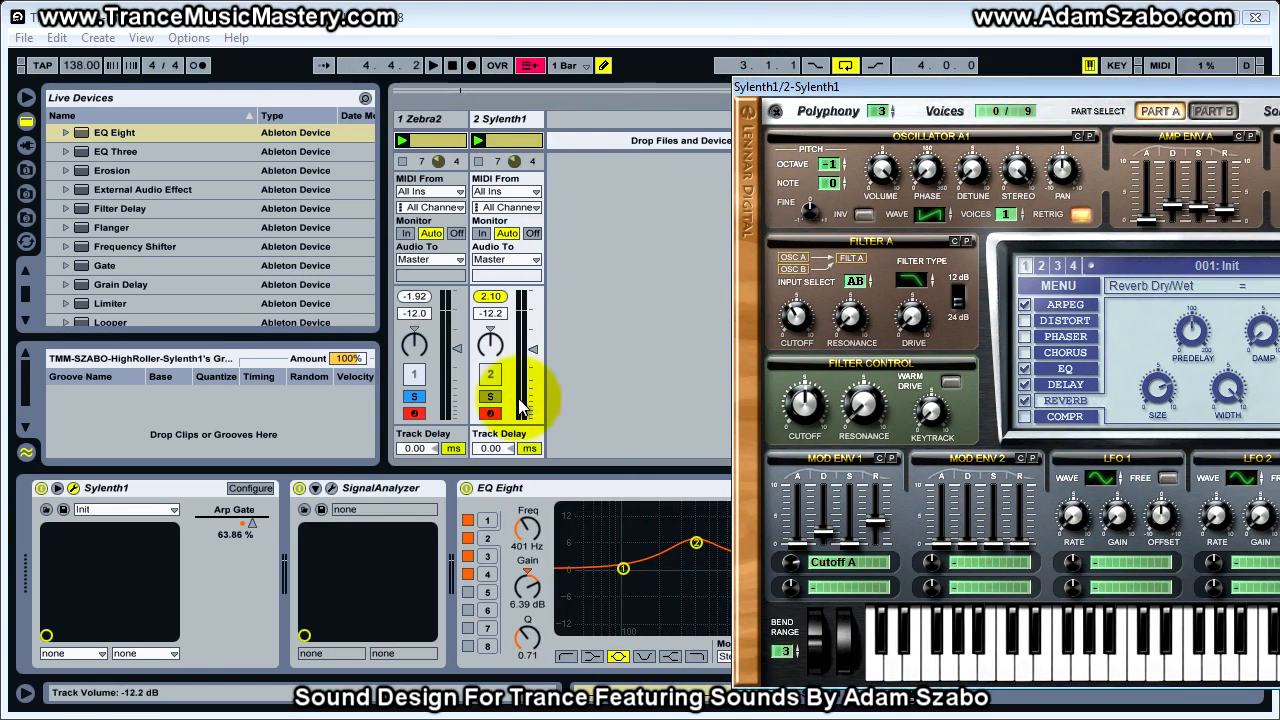
click(489, 398)
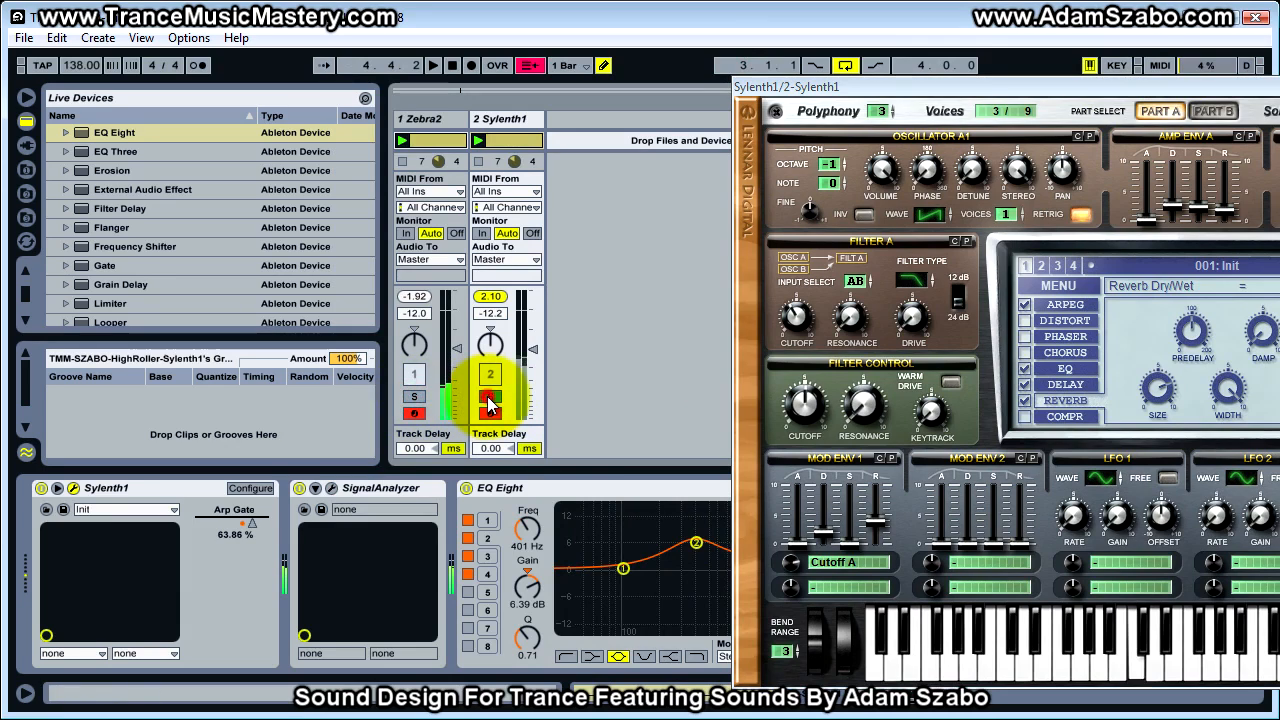
click(488, 398)
click(416, 399)
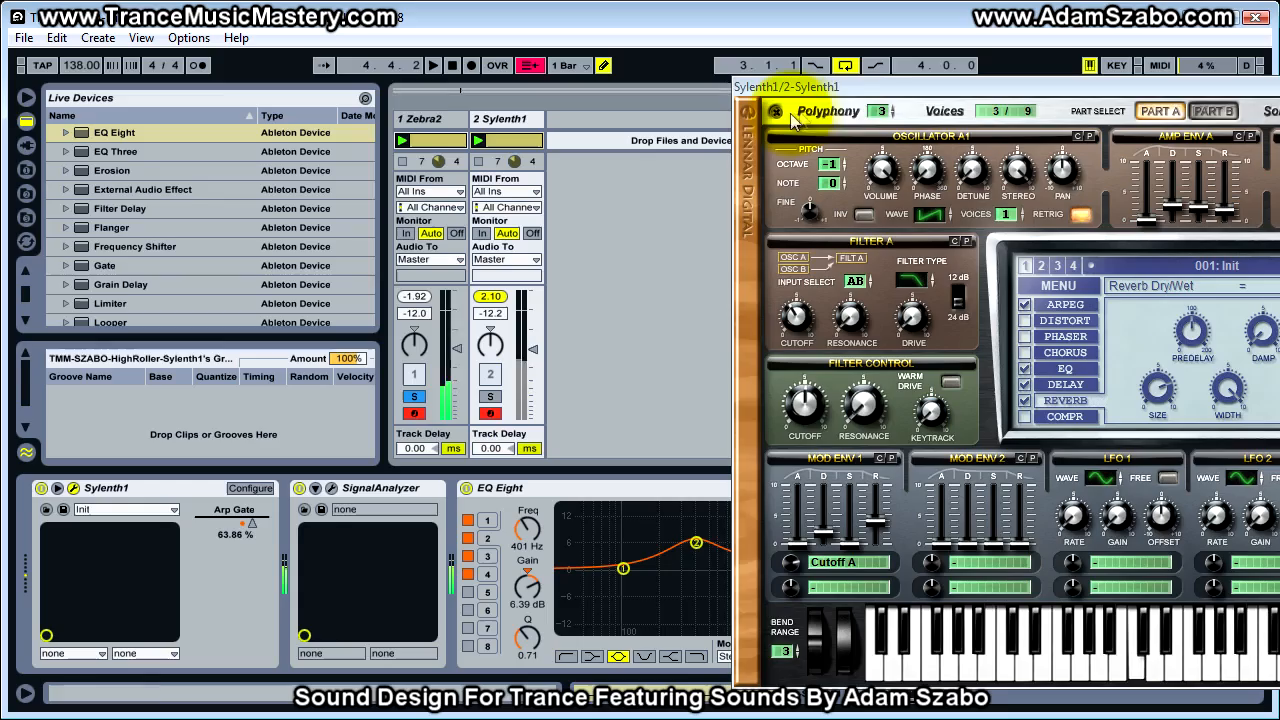
click(490, 396)
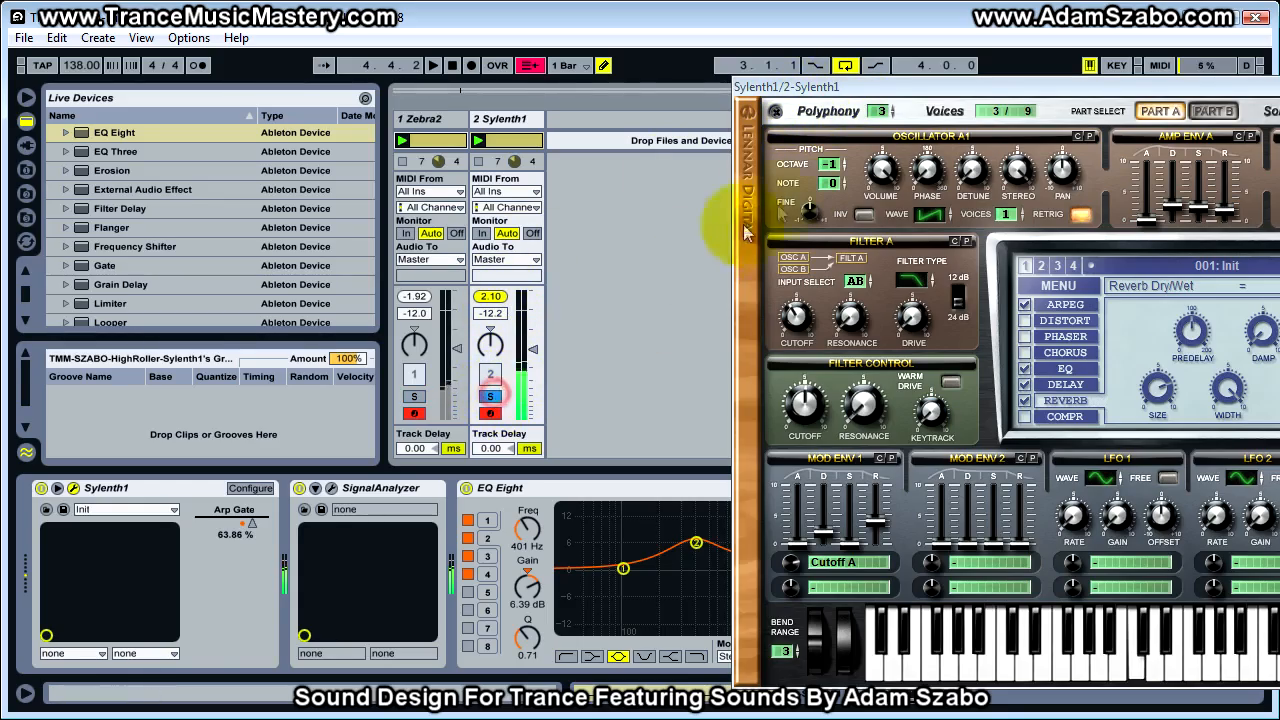
Set Sylenth1's reverb size to 5.02, placing its window so the mixer stays accessible
drag(870, 87, 494, 62)
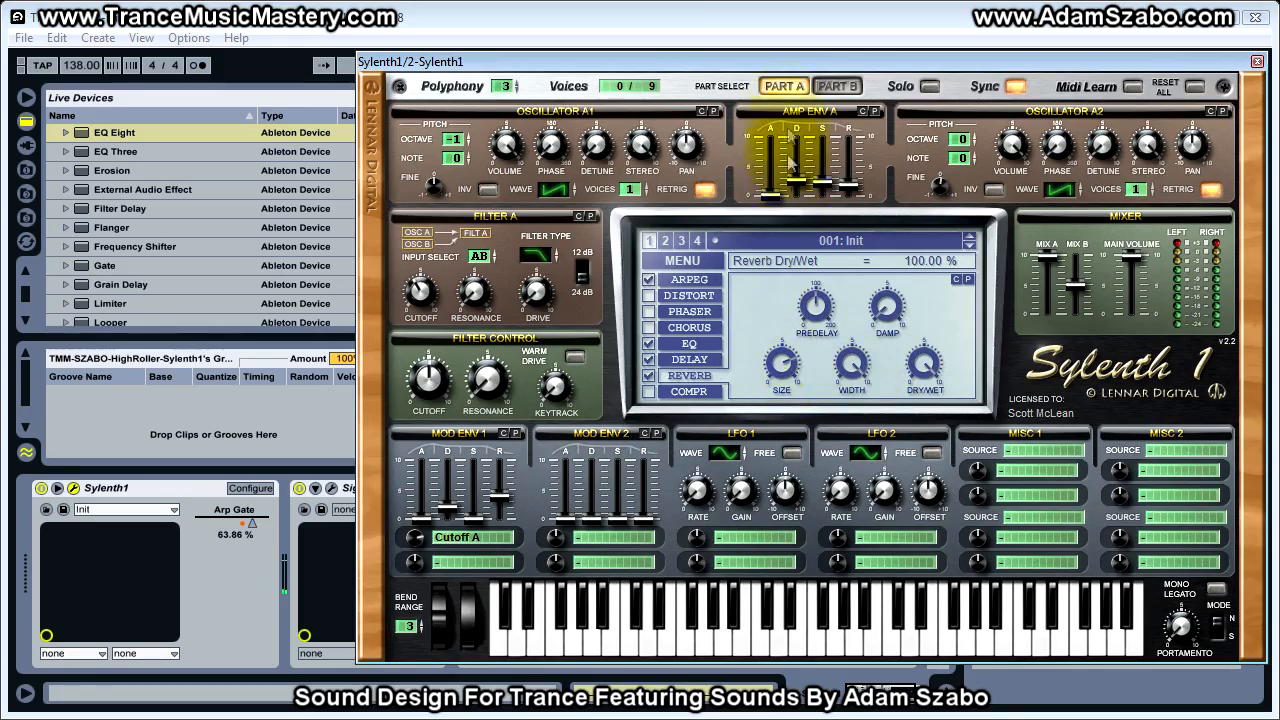
drag(783, 64, 1038, 72)
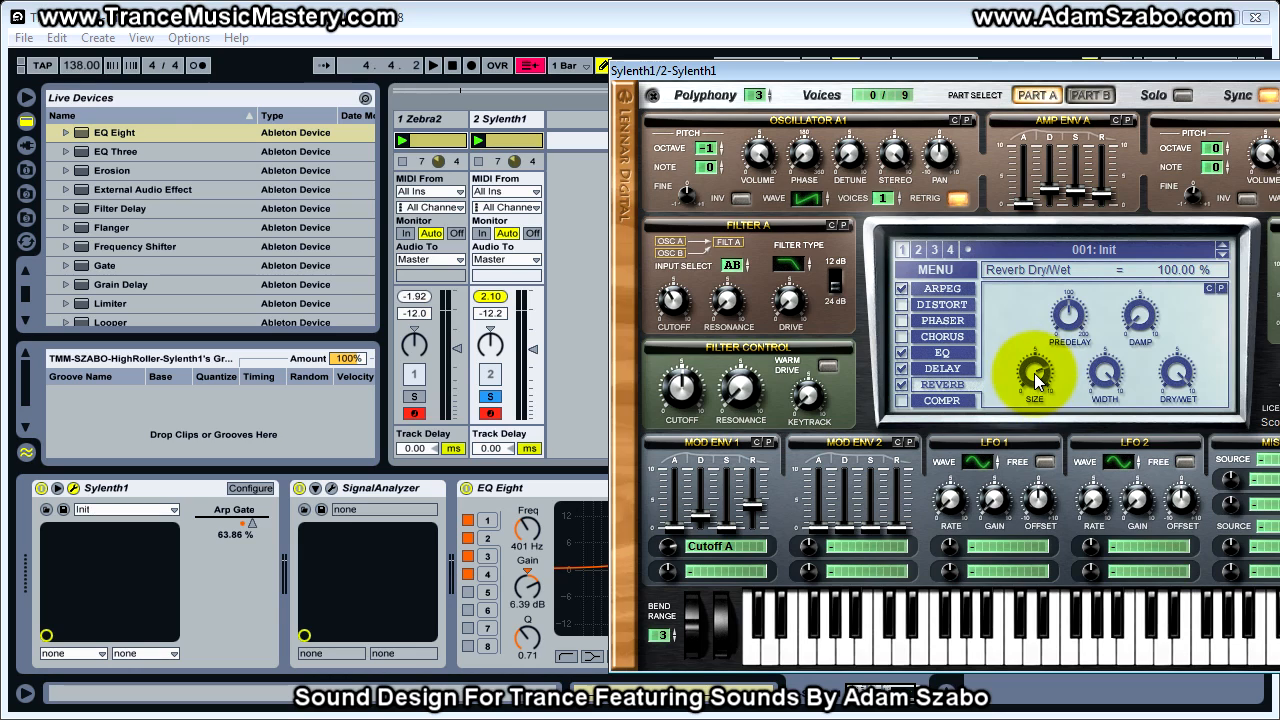
drag(1036, 376, 1029, 417)
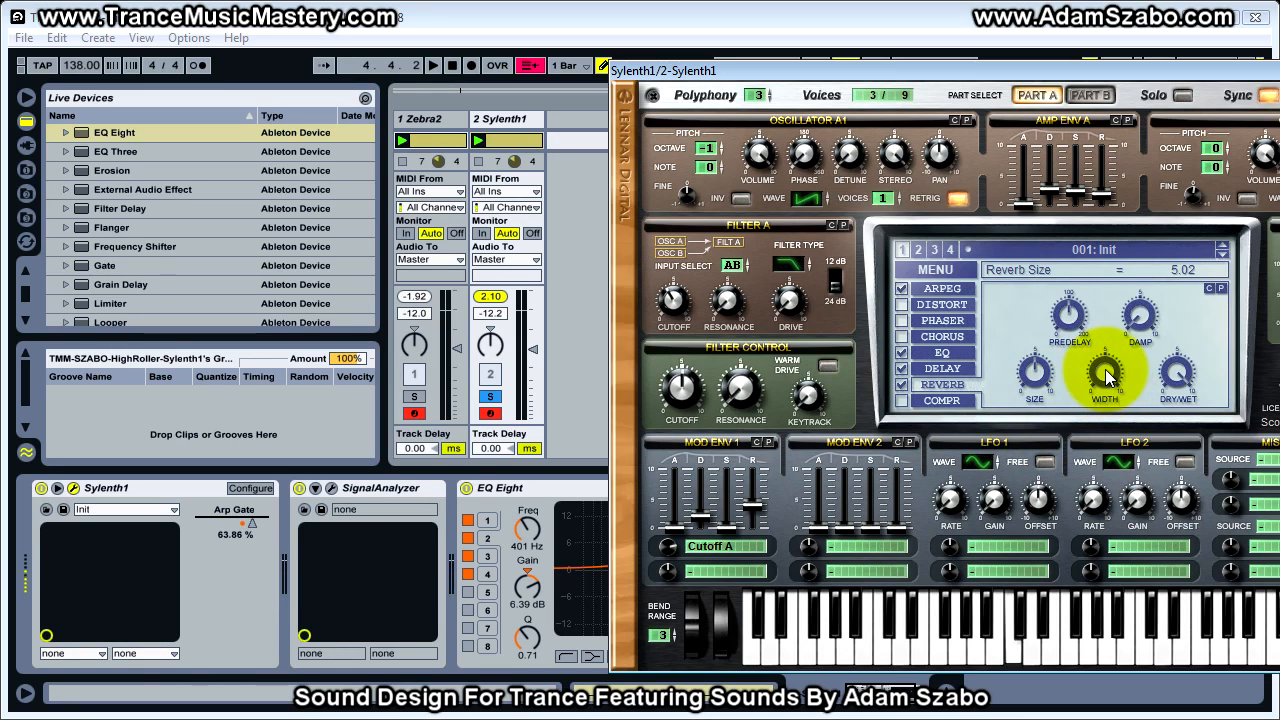
Set Sylenth1's reverb damp to 4.52, alternating solo with Zebra2 to match the reverb tone
drag(1140, 318, 1140, 282)
click(414, 396)
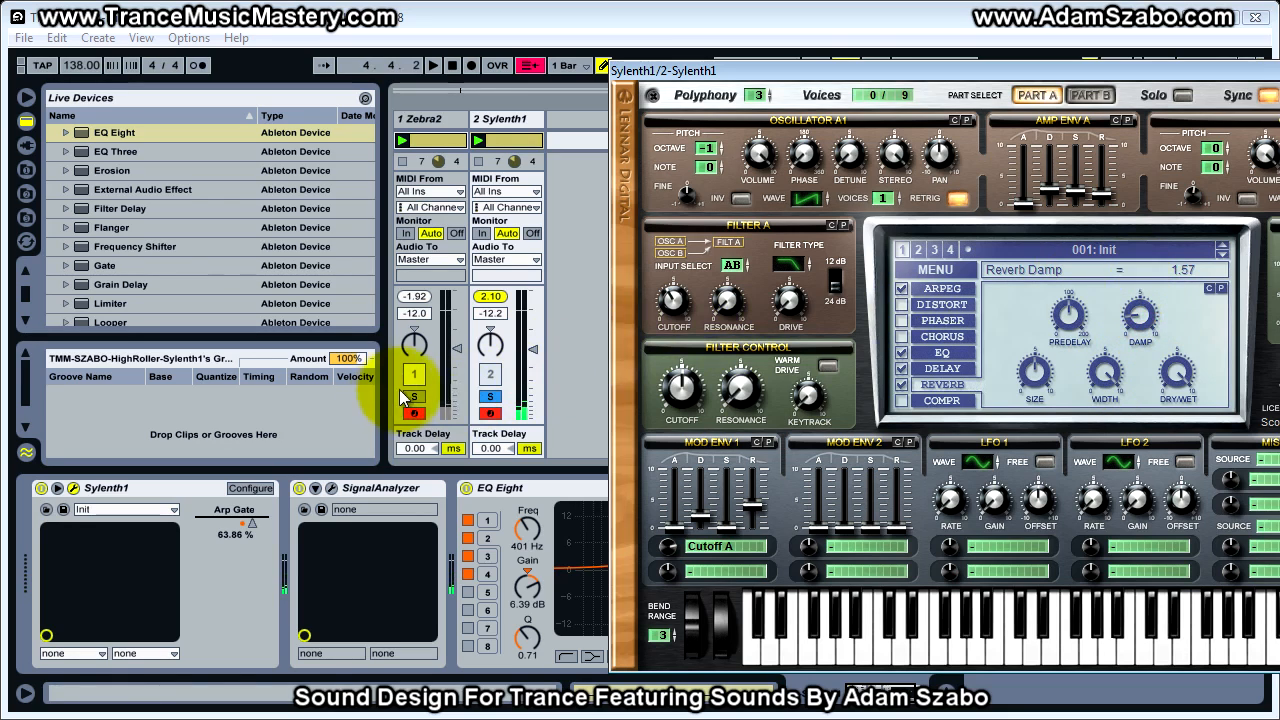
click(490, 398)
drag(1140, 318, 1145, 263)
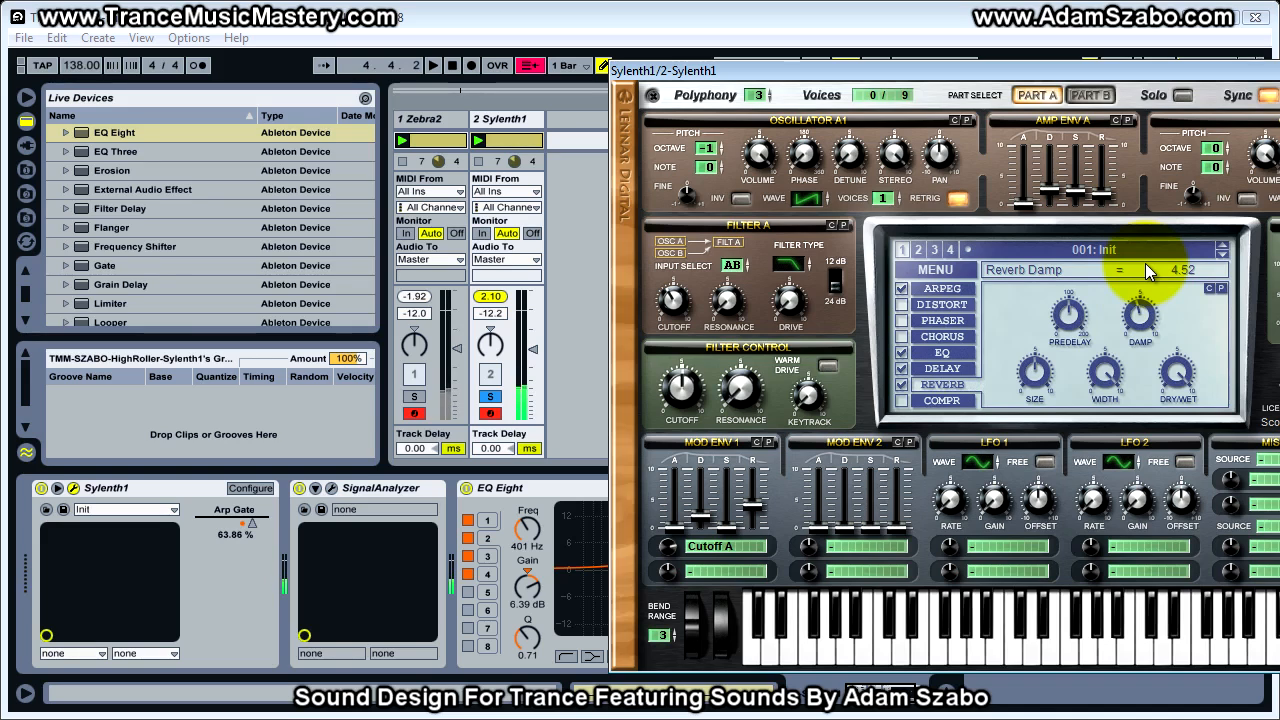
click(414, 396)
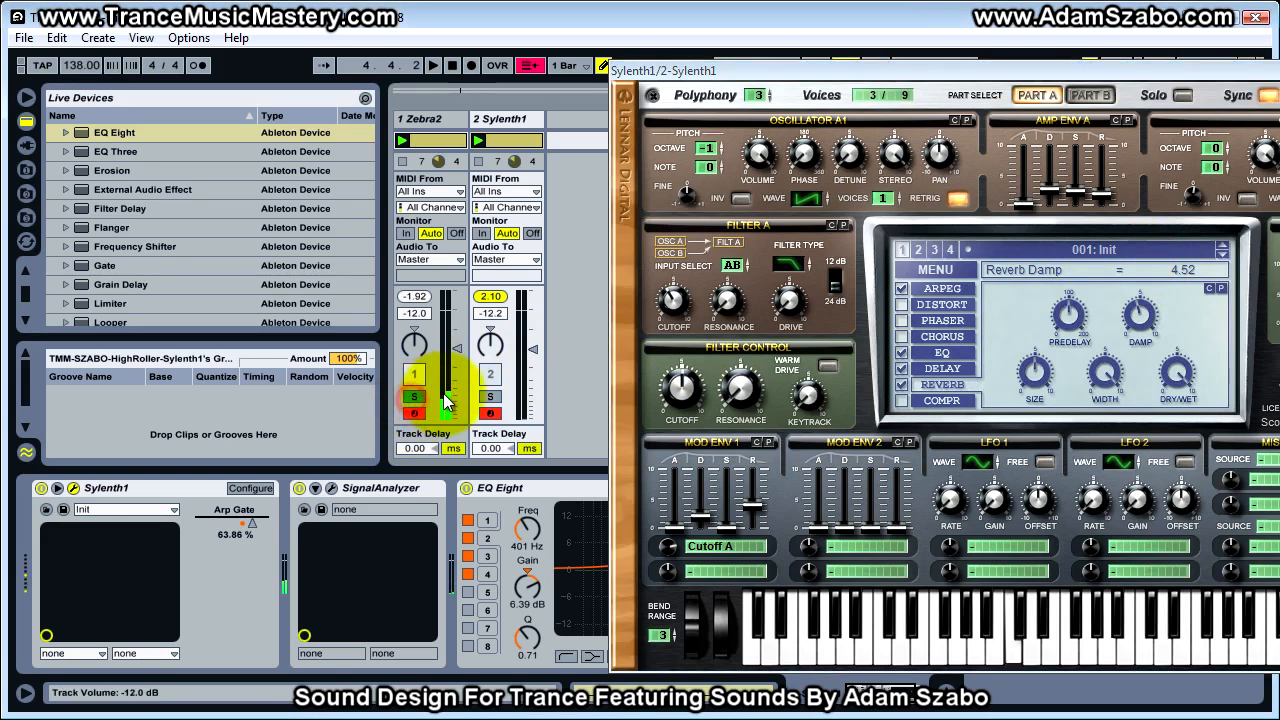
Set Sylenth1's reverb damp to 5.67, alternating solo with Zebra2 to compare the tone
click(490, 397)
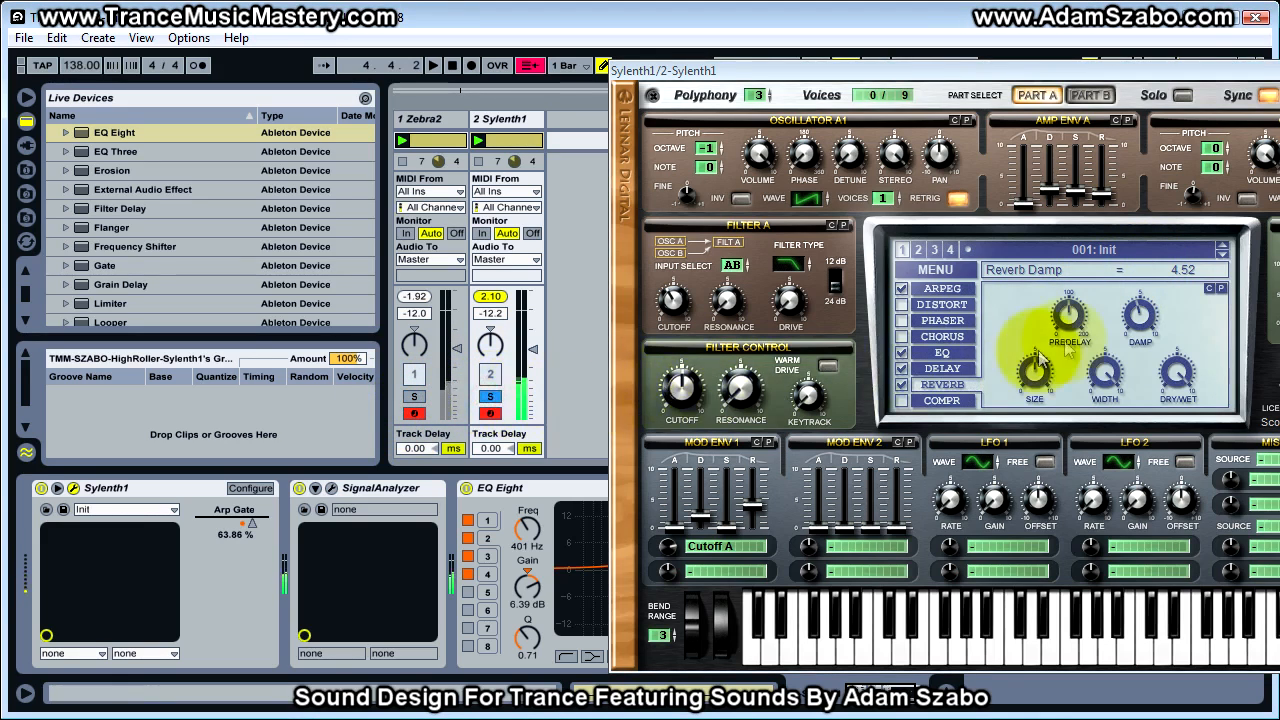
drag(1143, 318, 1149, 305)
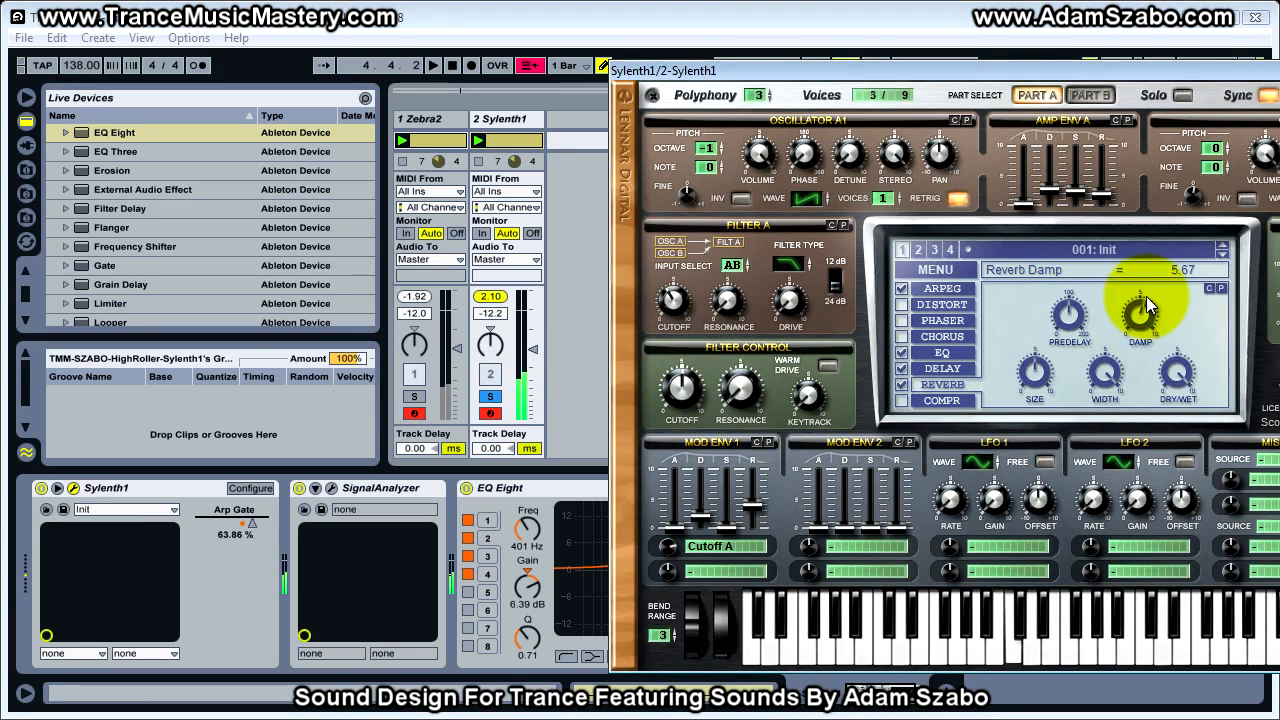
click(414, 396)
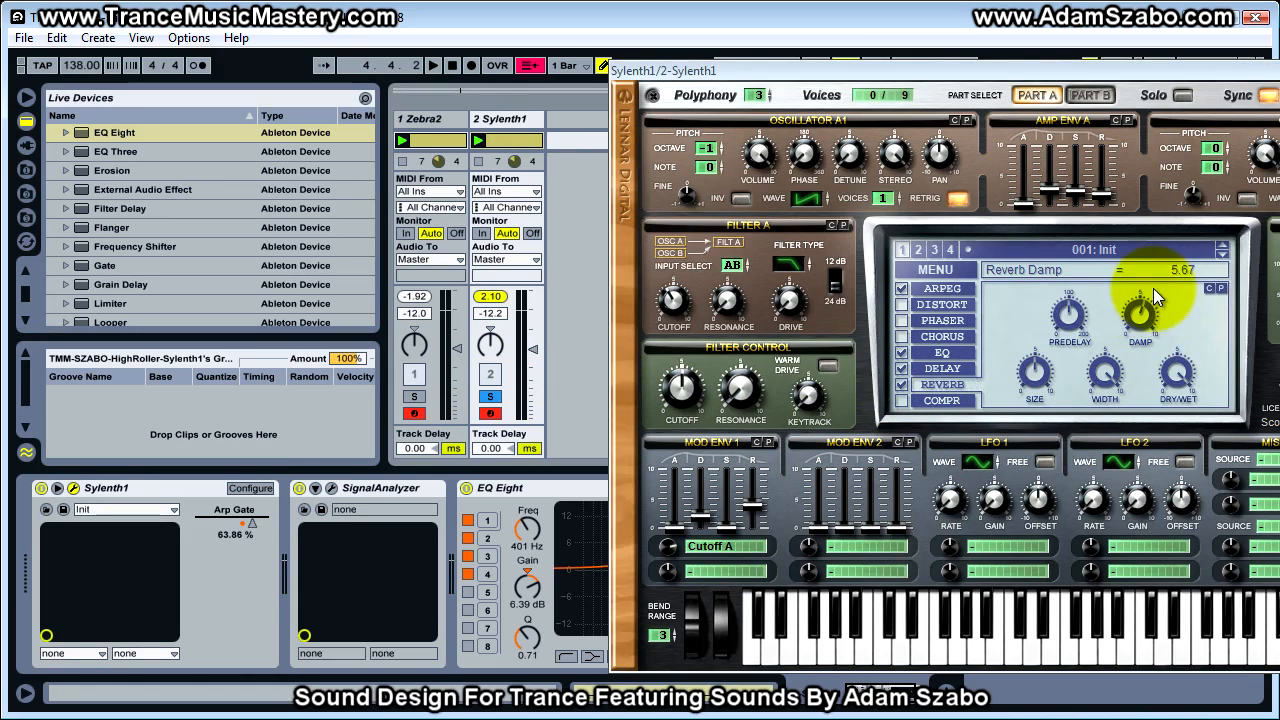
Set Sylenth1's reverb dry/wet mix to 48.10 %
drag(1079, 74, 930, 65)
mouse_move(940, 366)
mouse_down()
mouse_move(950, 358)
mouse_move(943, 445)
mouse_move(955, 360)
mouse_up()
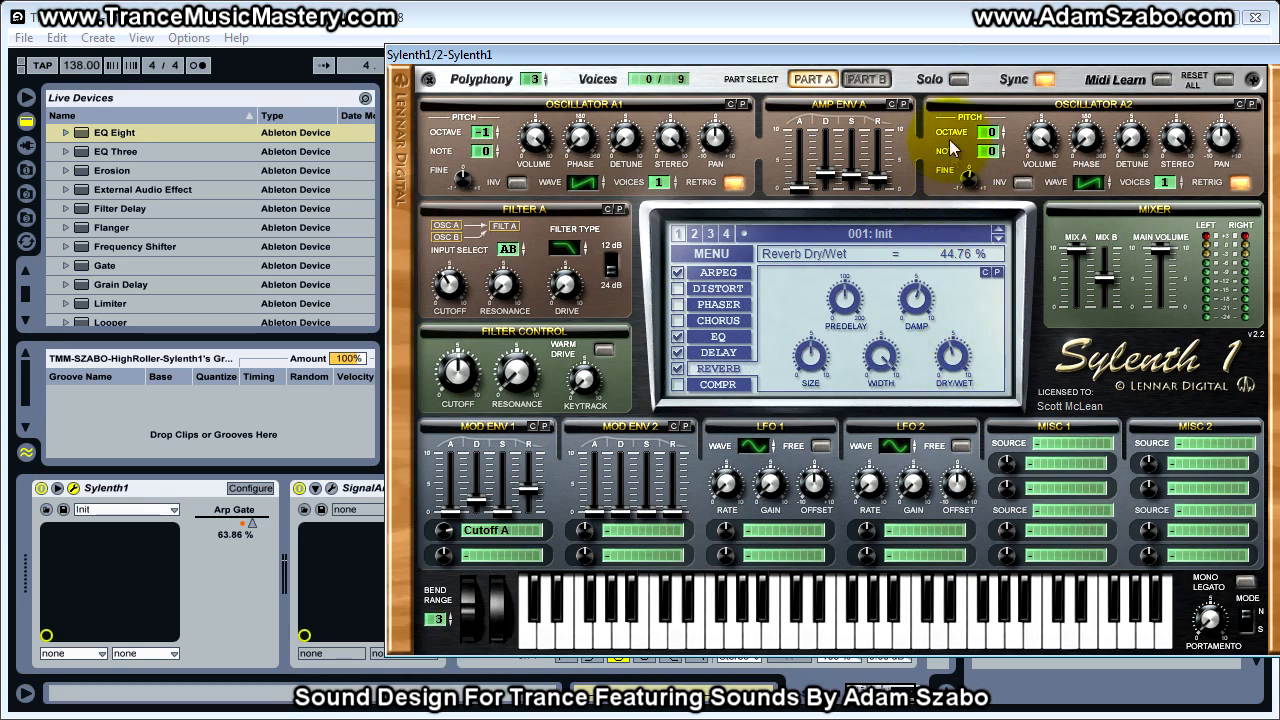
drag(950, 363, 950, 352)
Solo Zebra2 to compare its reverb mix with Sylenth1's, and check Zebra2's reverb settings
drag(836, 52, 1160, 65)
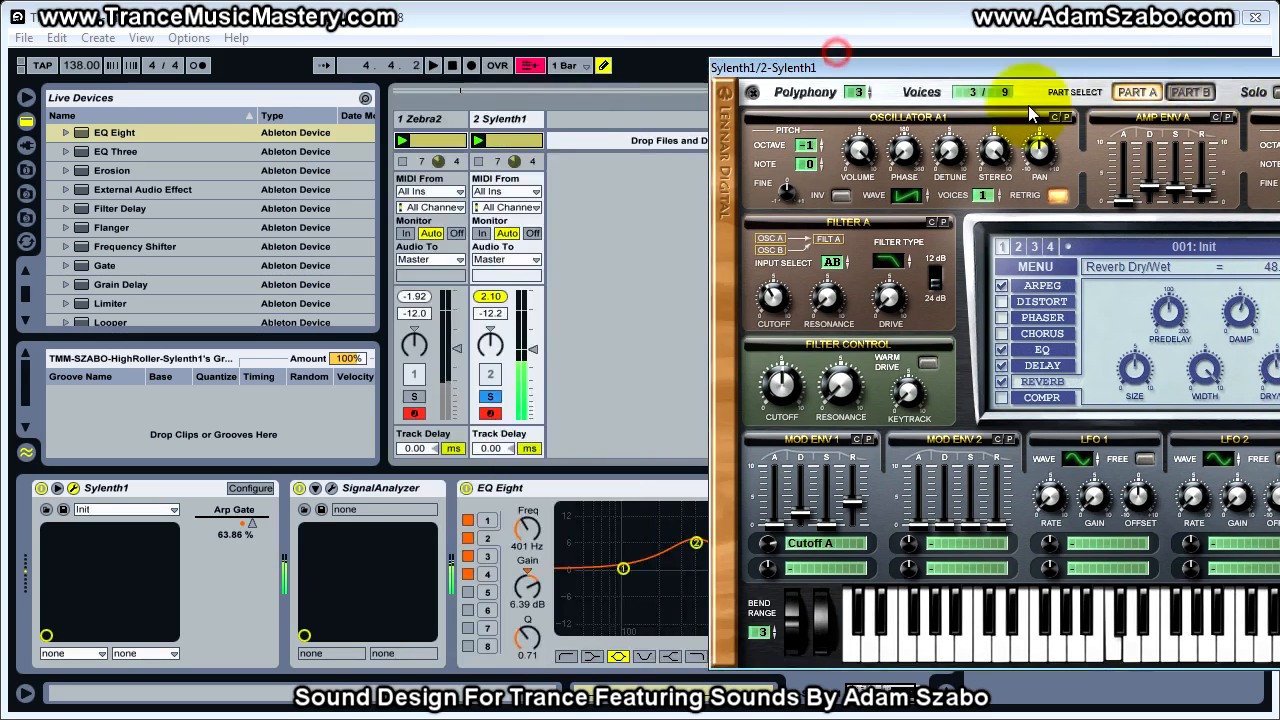
click(414, 396)
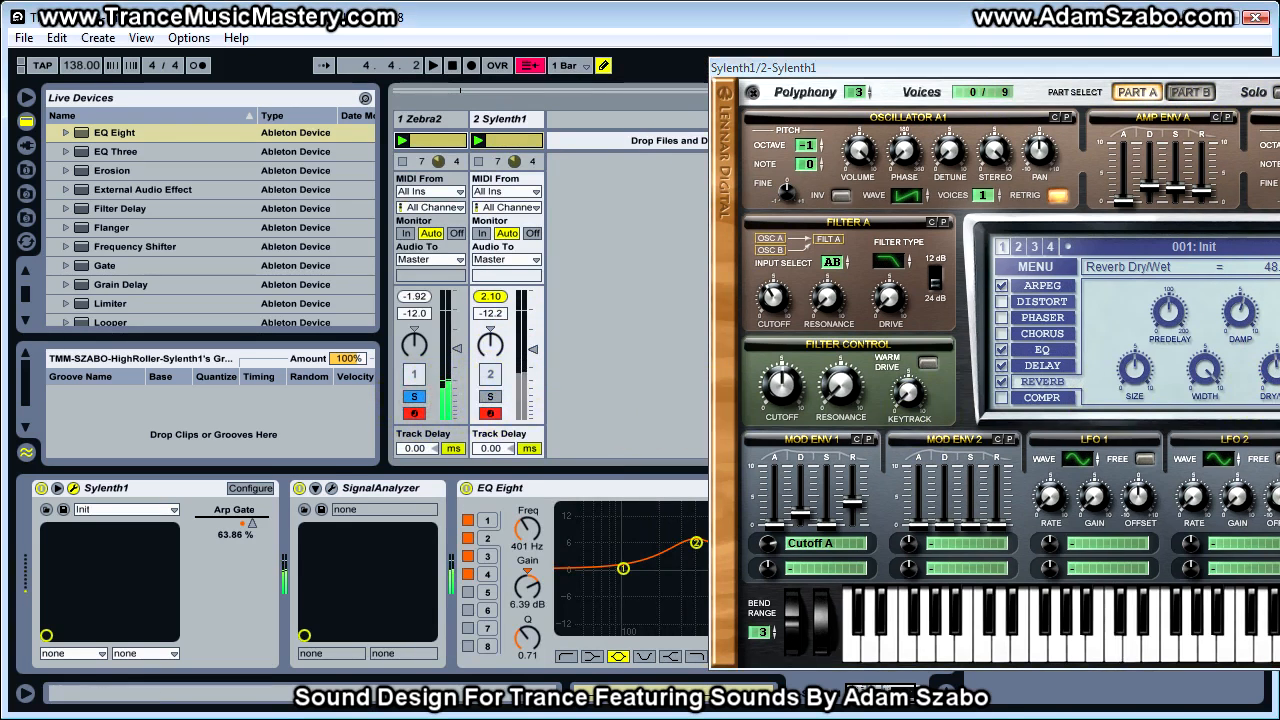
drag(1279, 68, 854, 55)
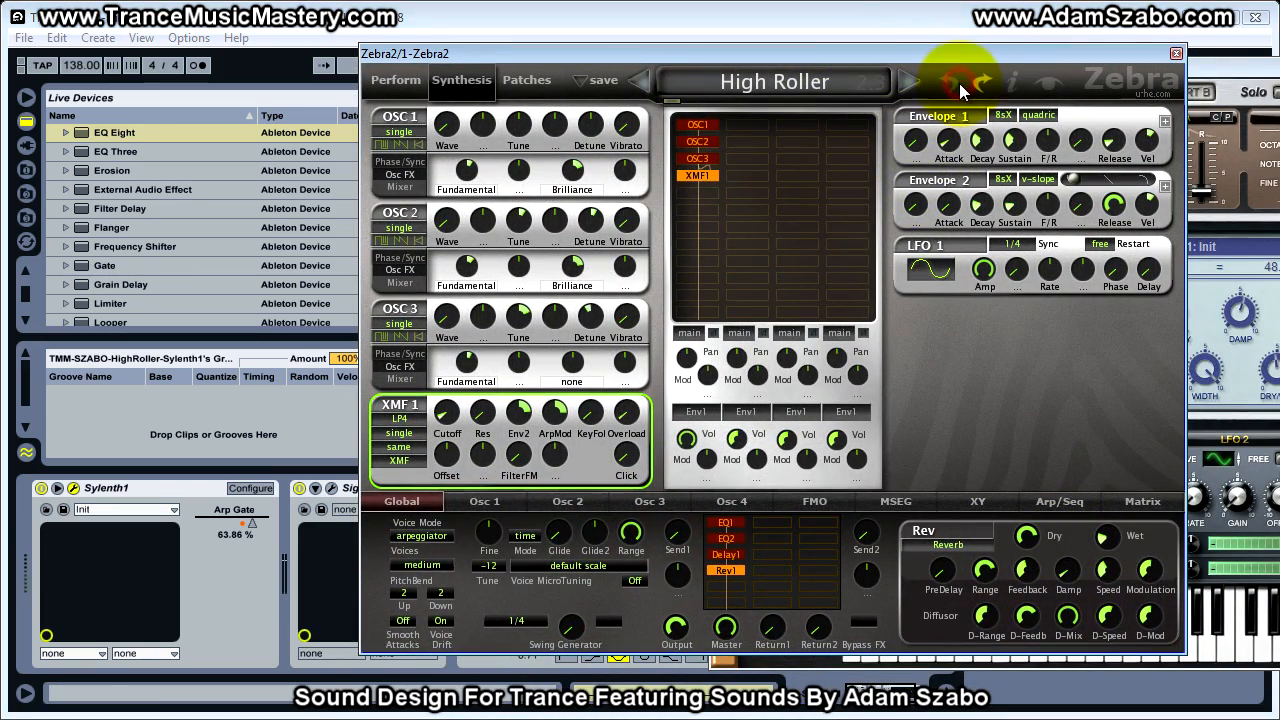
drag(905, 60, 1279, 112)
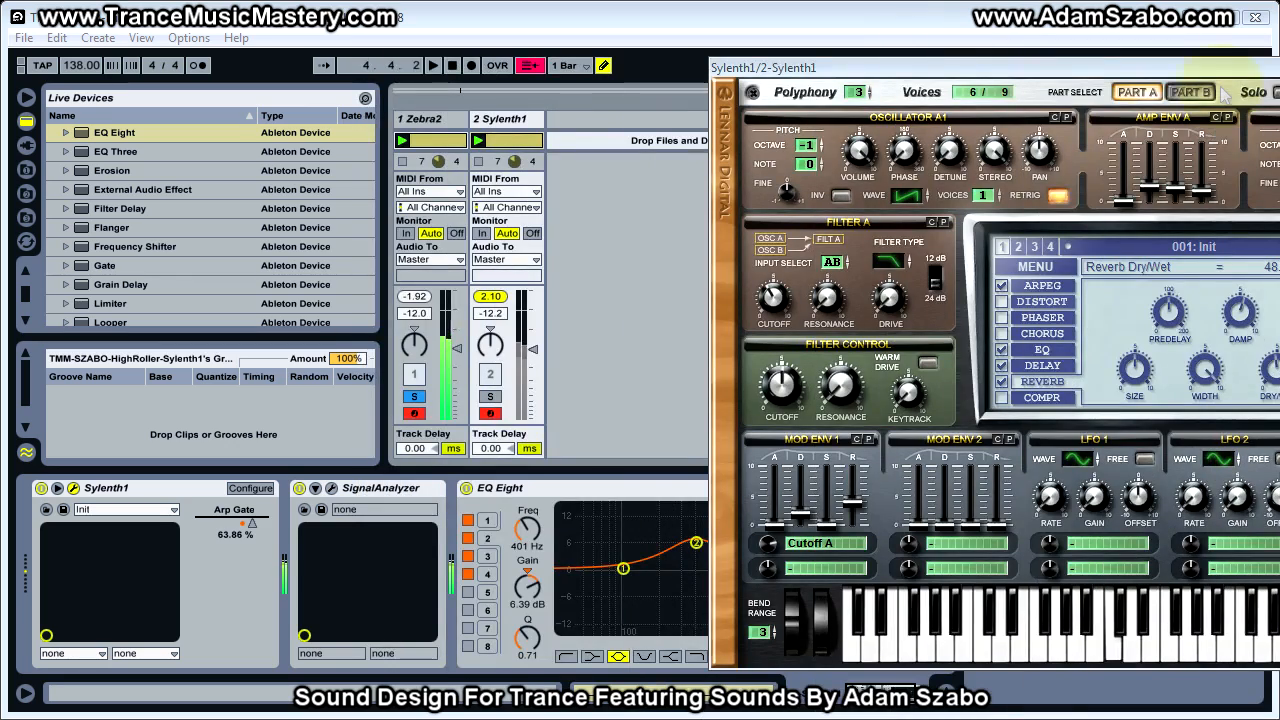
Raise the Sylenth1 track volume to -9.0 dB, alternating solo with Zebra2 to match their loudness
click(490, 397)
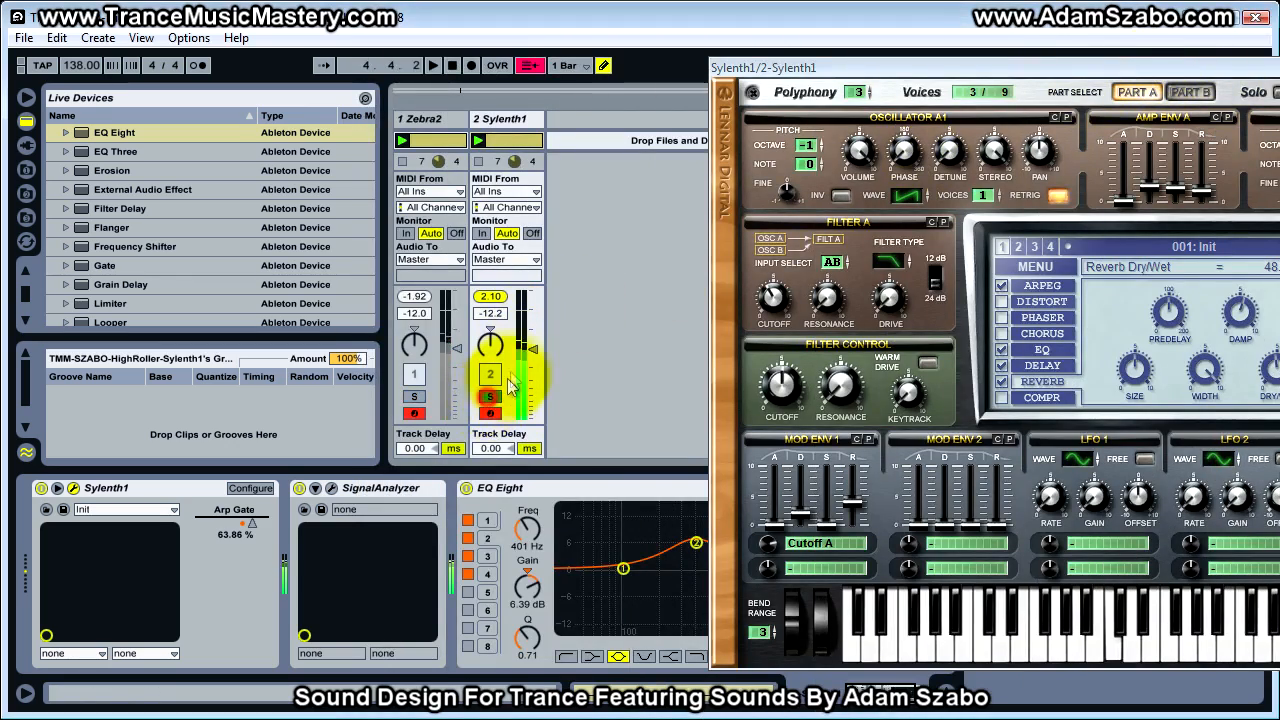
drag(532, 357, 528, 349)
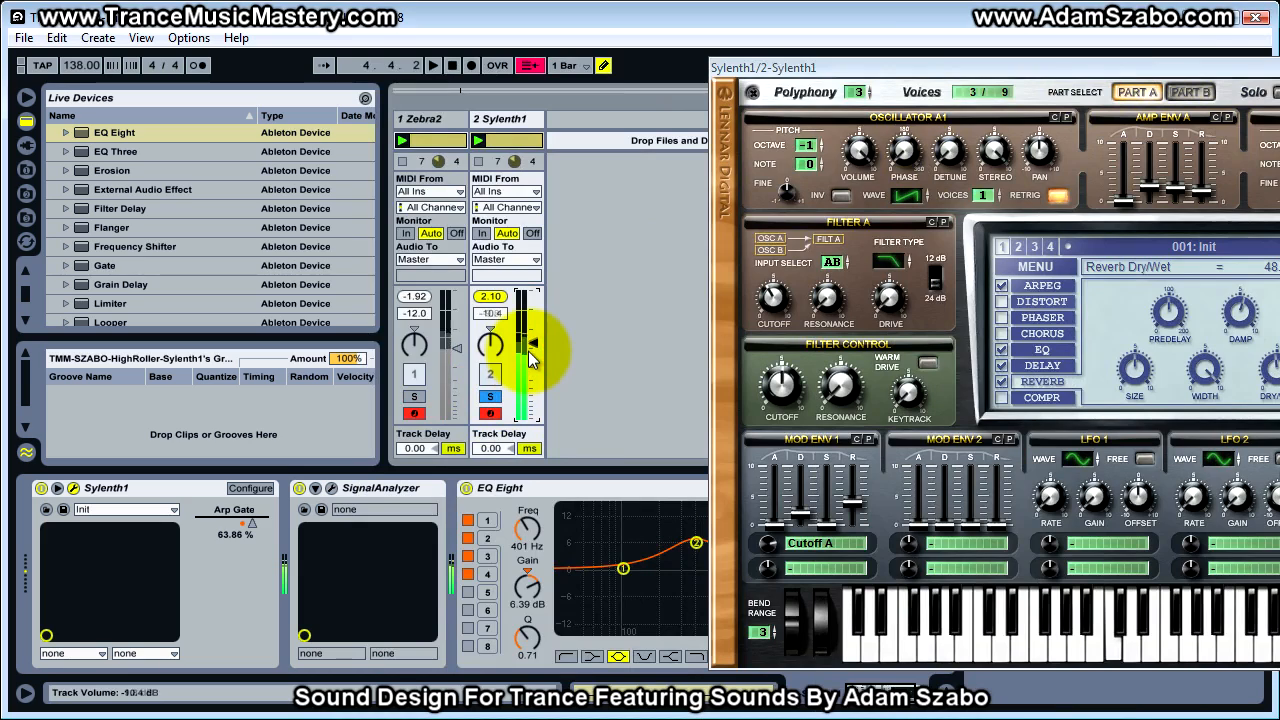
click(416, 396)
click(490, 397)
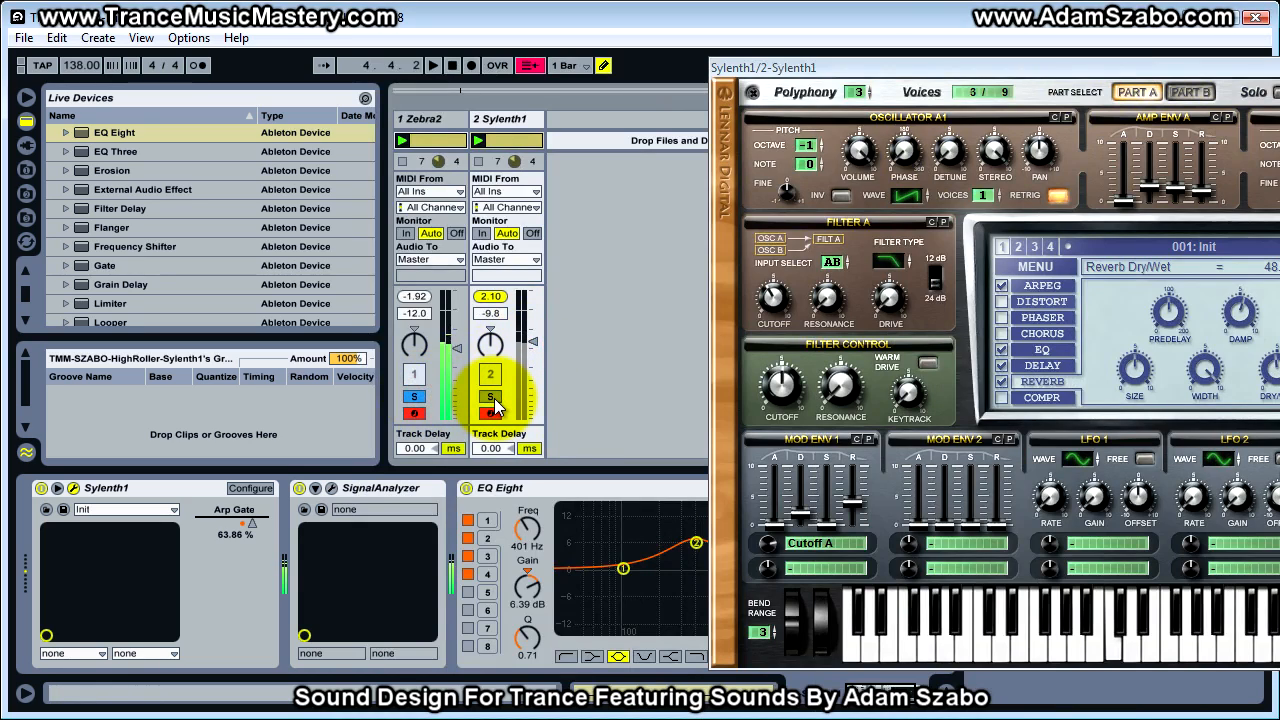
drag(532, 346, 530, 338)
click(416, 398)
click(490, 397)
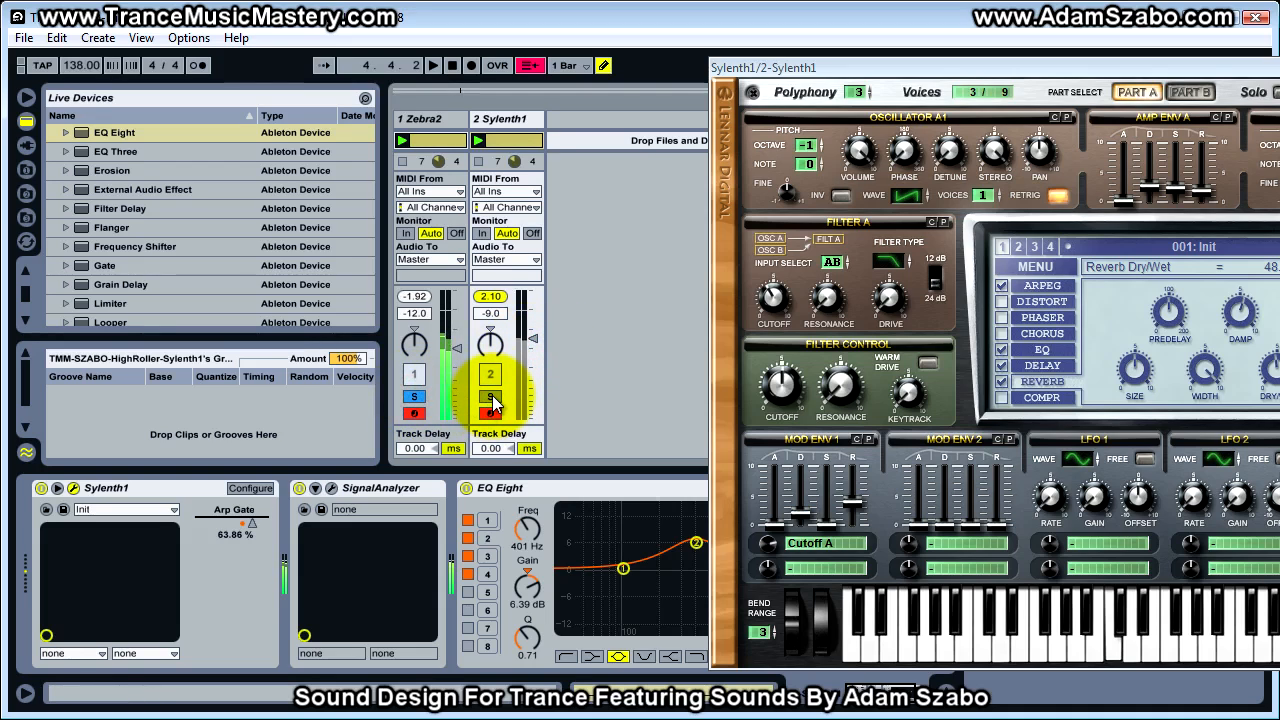
click(490, 398)
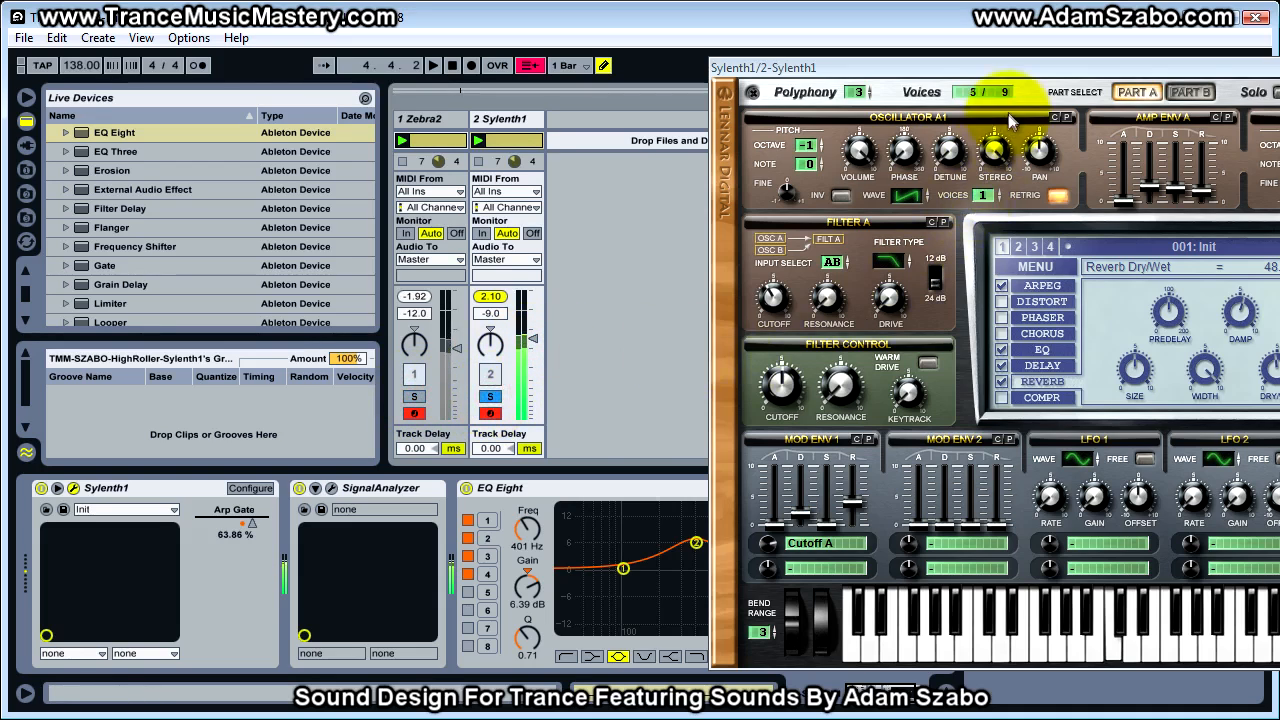
Examine the ArpMod step modulation in Zebra2's arpeggiator settings
drag(1042, 72, 590, 70)
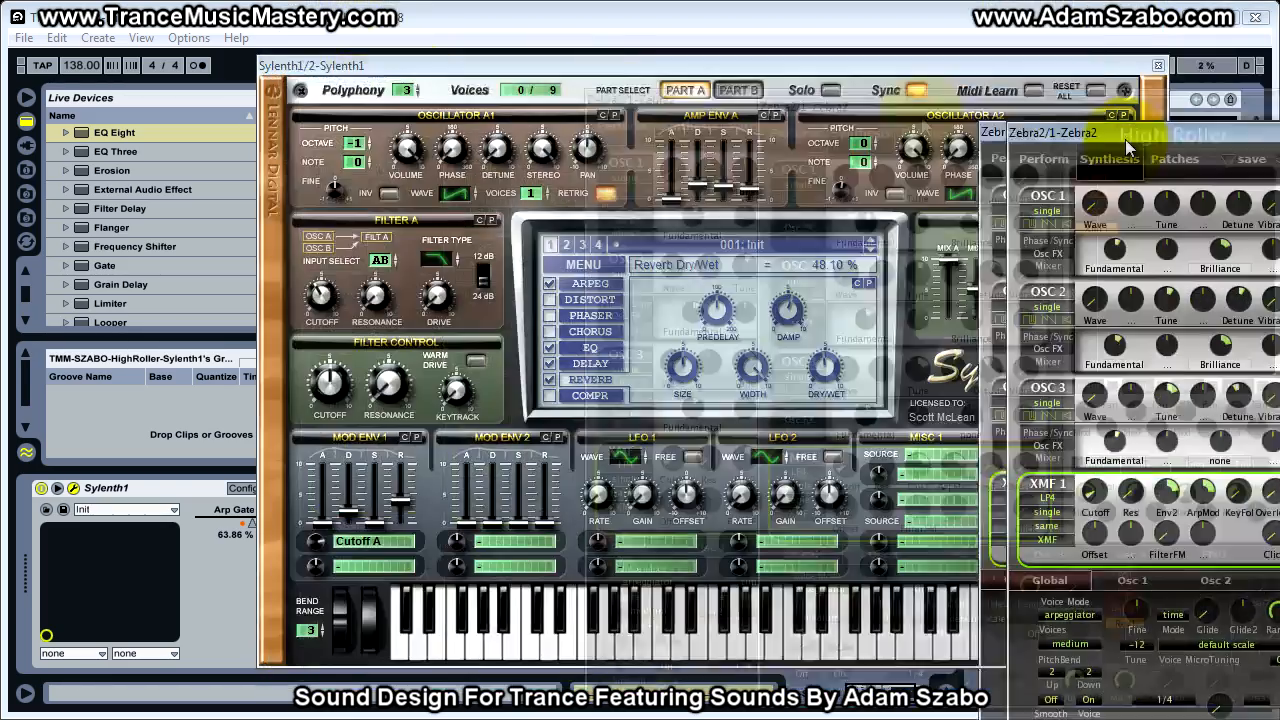
drag(1068, 128, 351, 48)
click(954, 489)
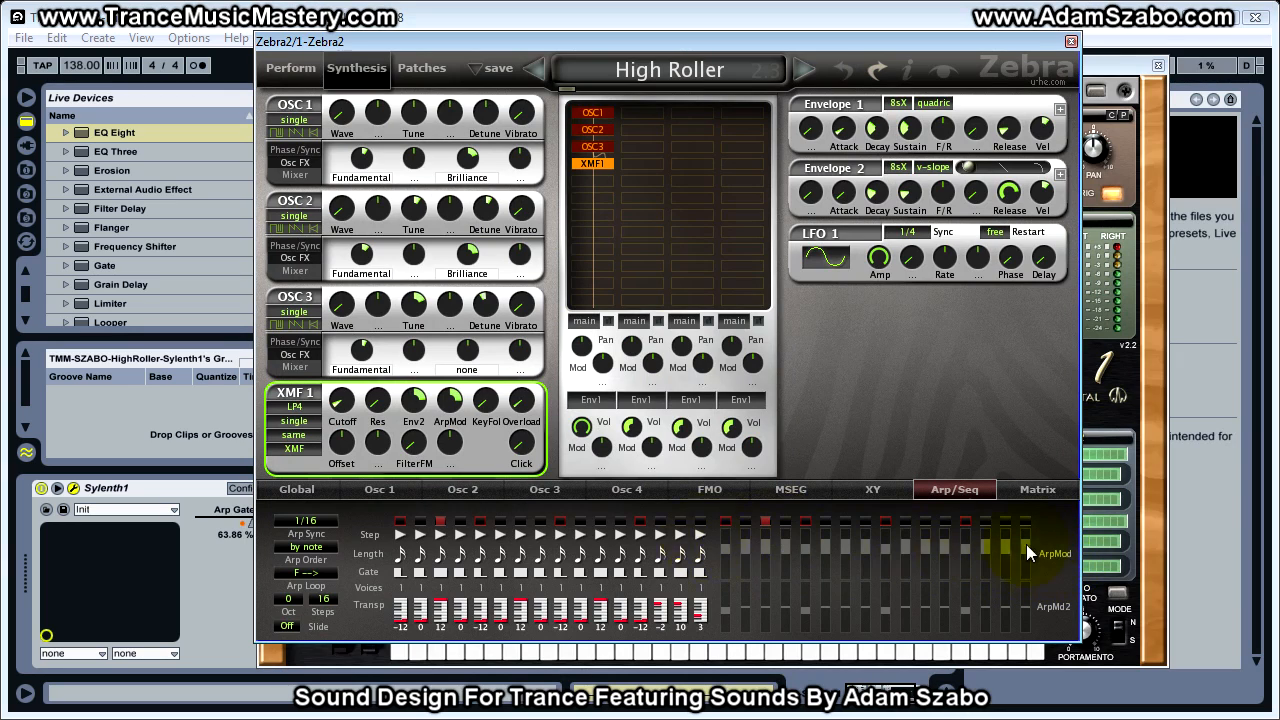
drag(634, 41, 1270, 120)
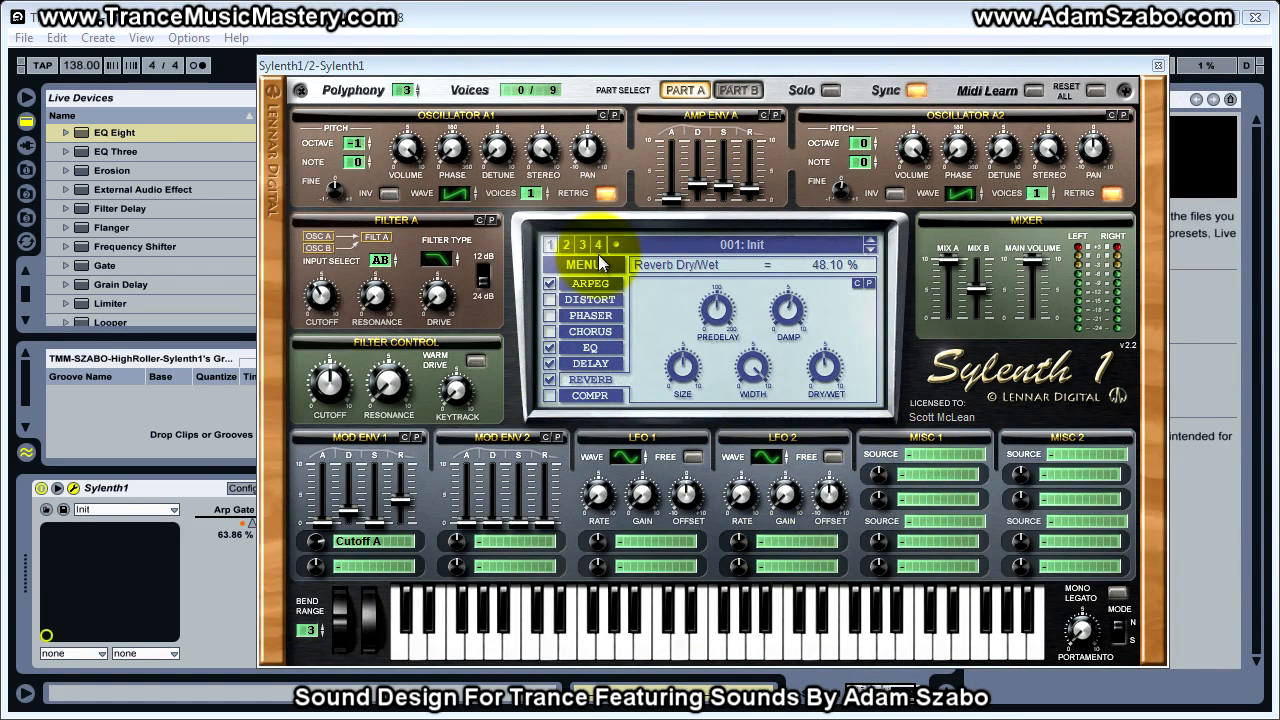
Show Sylenth1's arpeggiator and route Step Velocity to Cutoff A in the first Misc 1 modulation slot
click(601, 286)
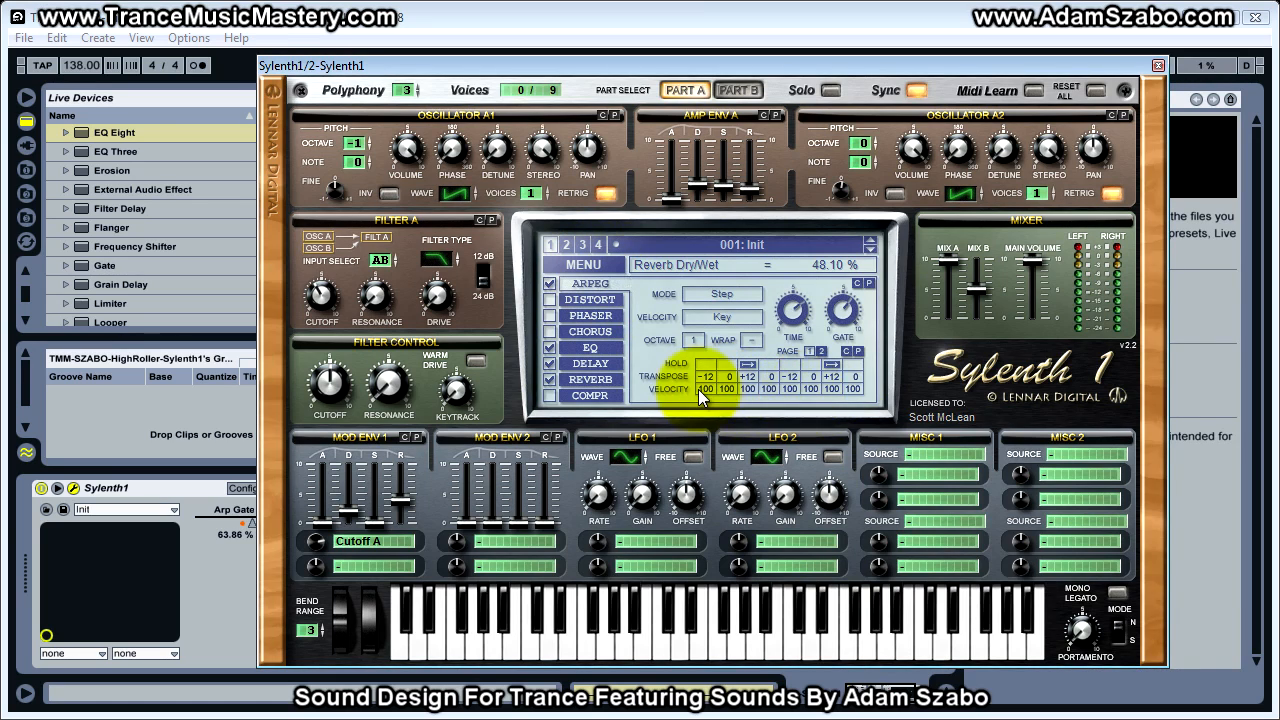
click(918, 457)
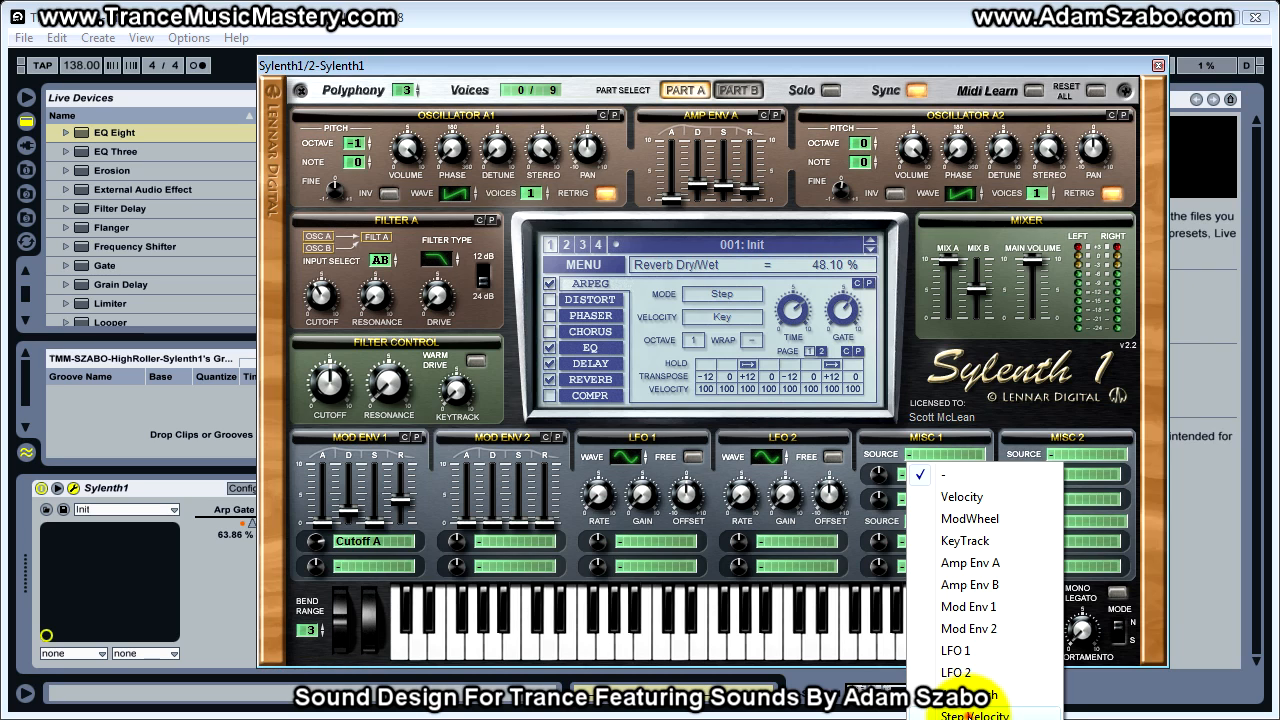
click(975, 714)
click(930, 485)
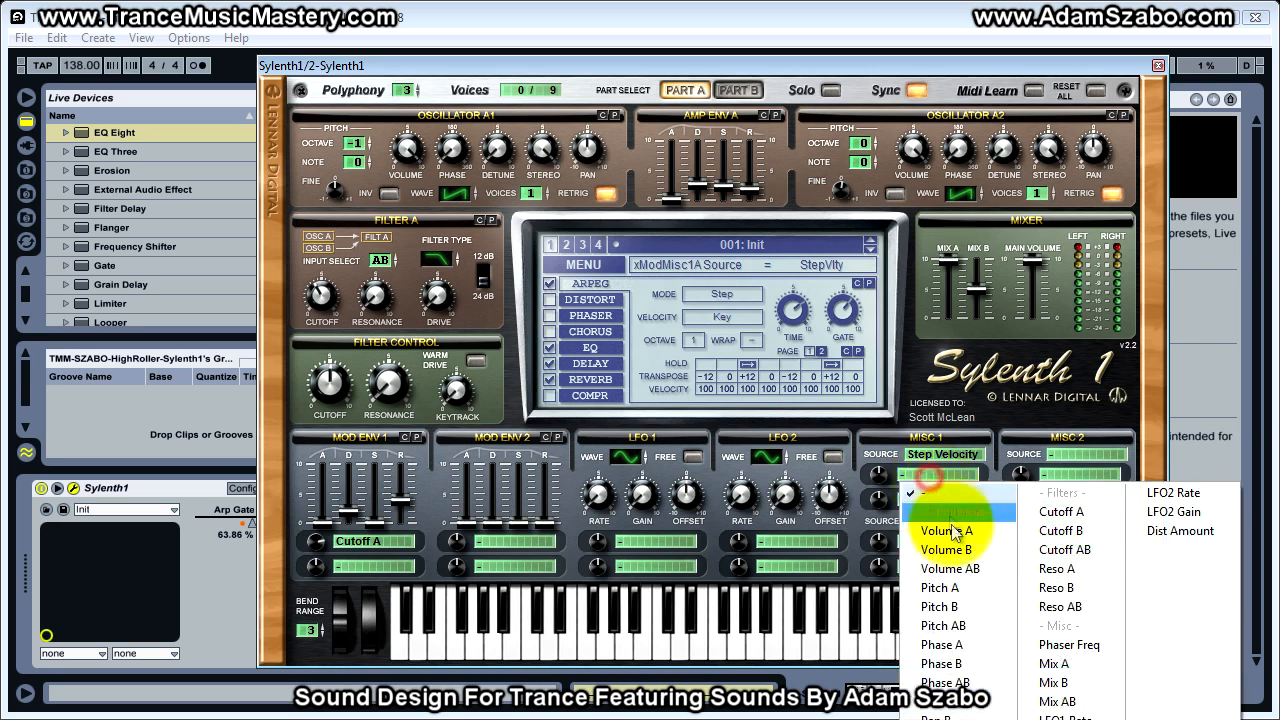
click(1052, 511)
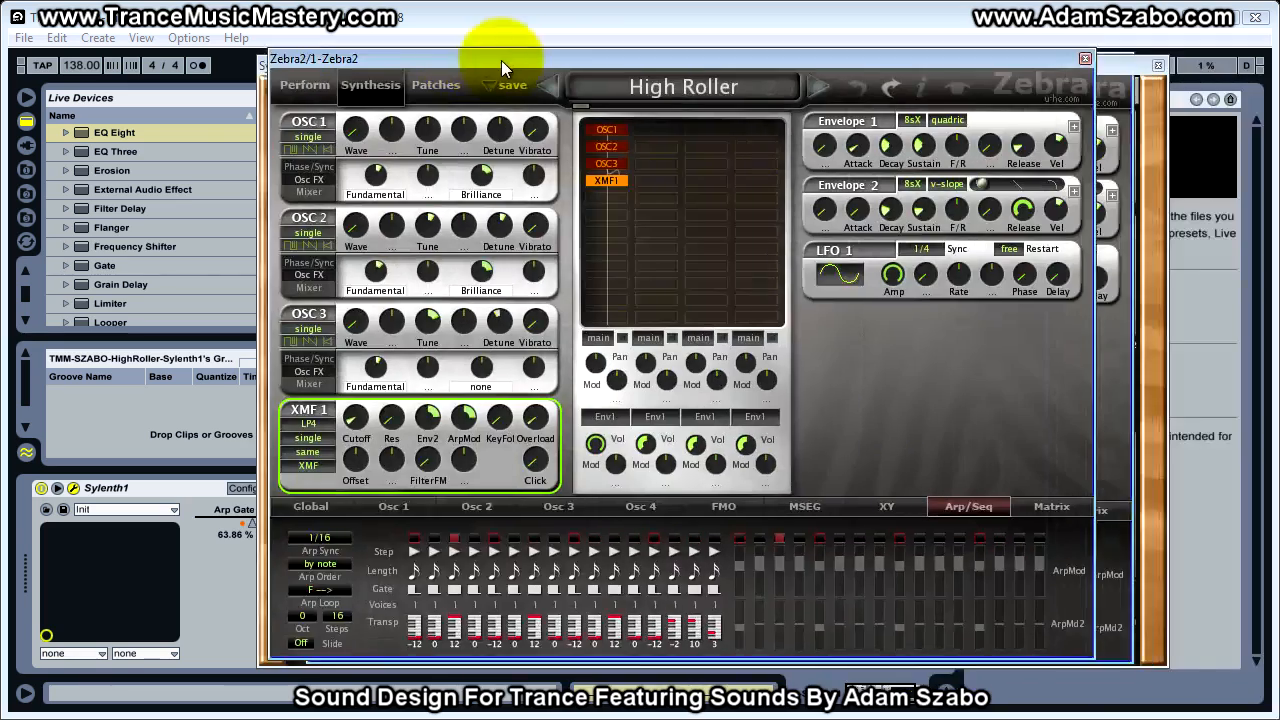
Check the ArpMod values of the first arpeggiator steps in Zebra2 and return to Sylenth1
drag(501, 60, 612, 88)
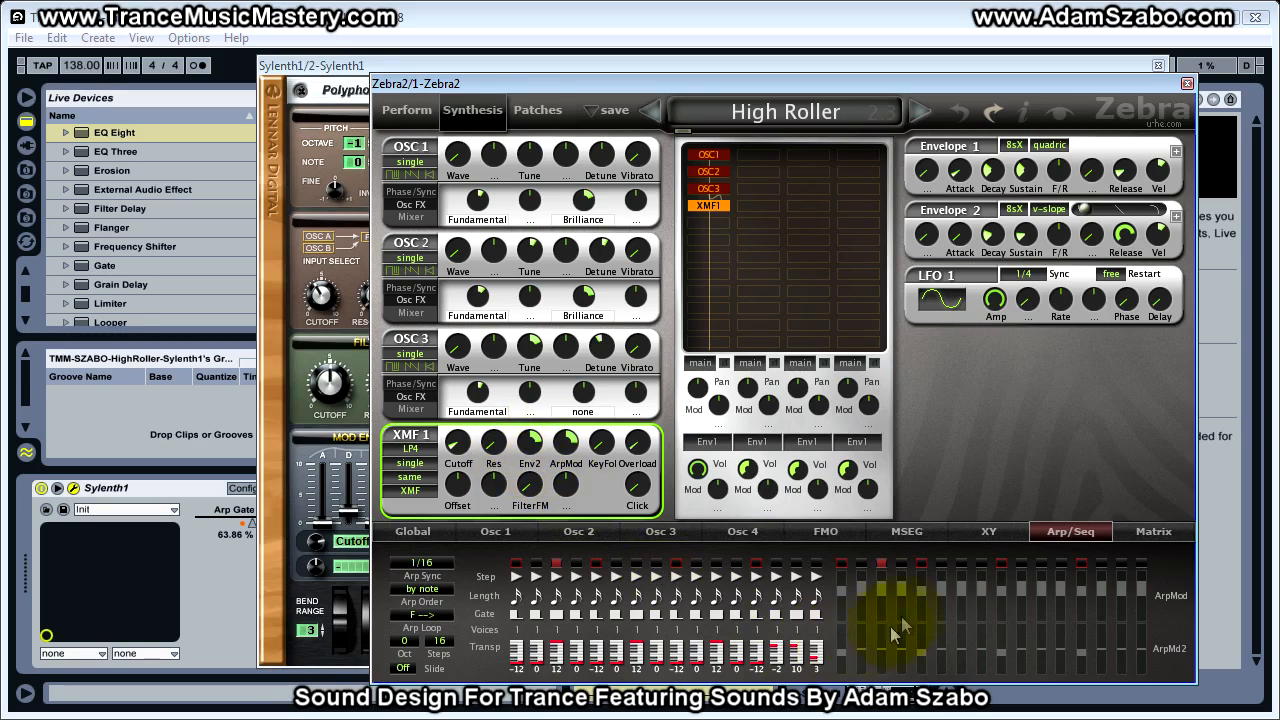
click(842, 587)
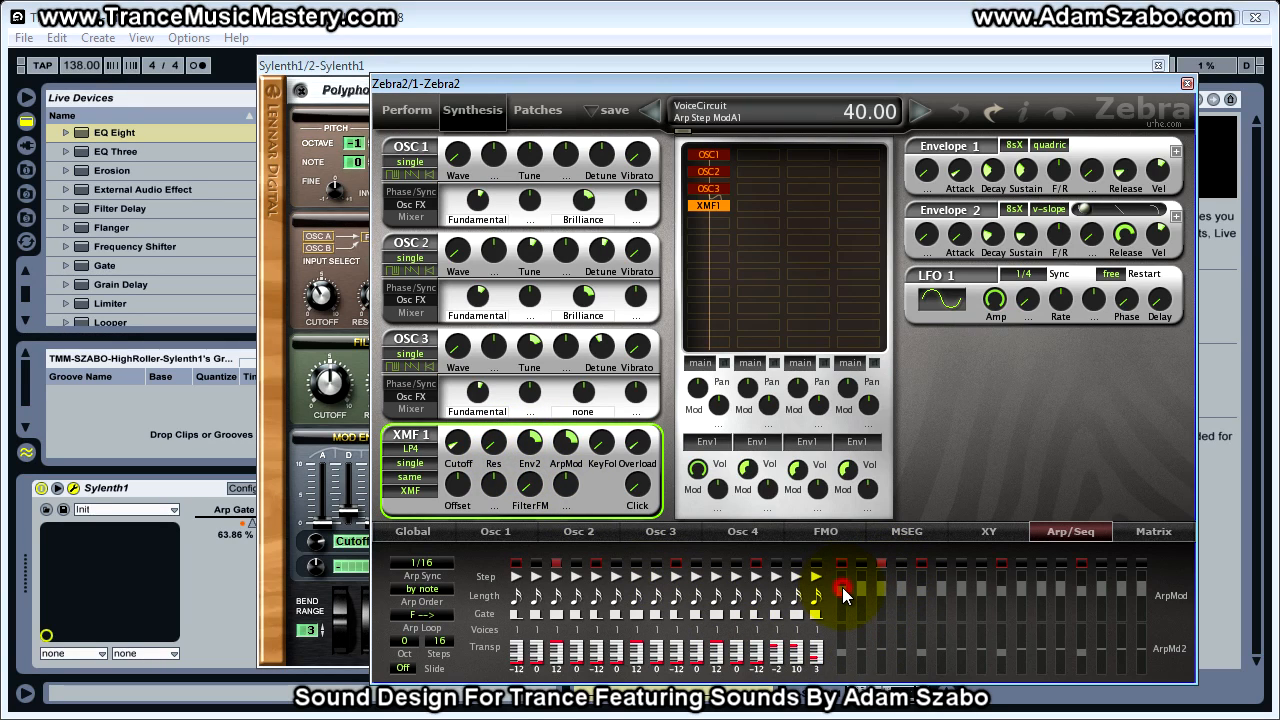
click(868, 585)
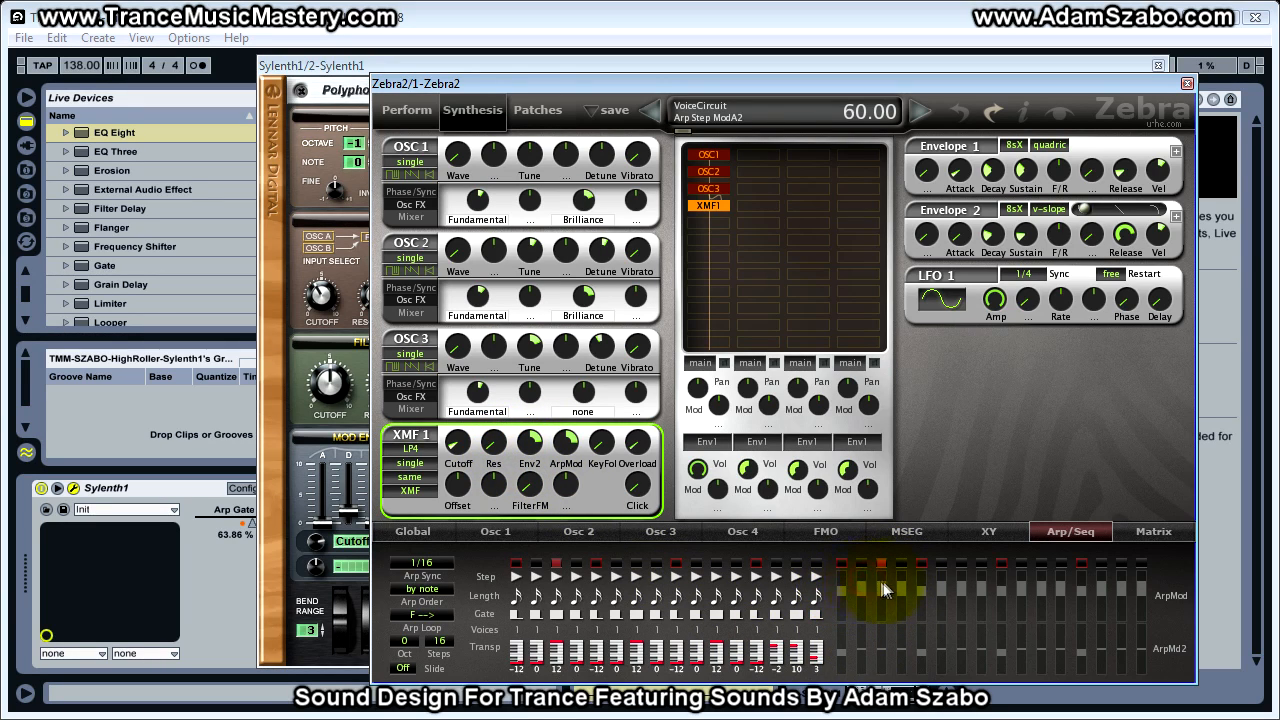
click(882, 585)
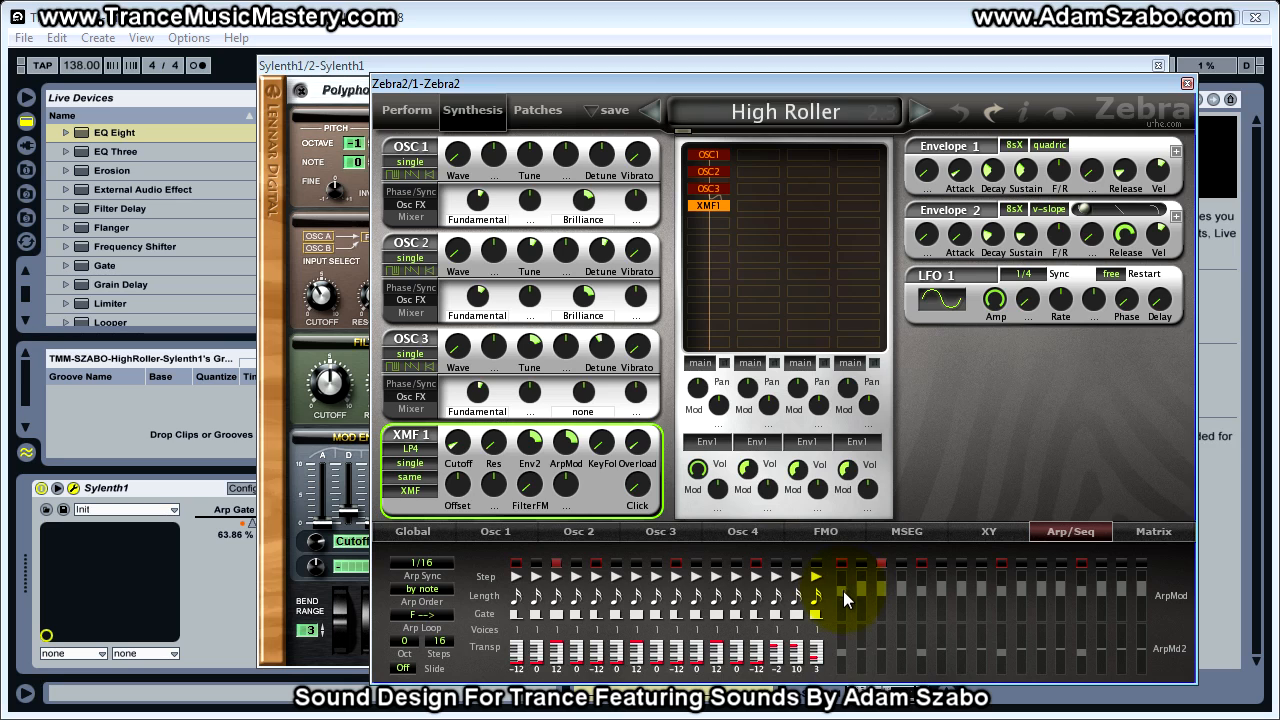
mouse_move(845, 588)
mouse_down()
mouse_move(847, 512)
mouse_move(837, 587)
mouse_up()
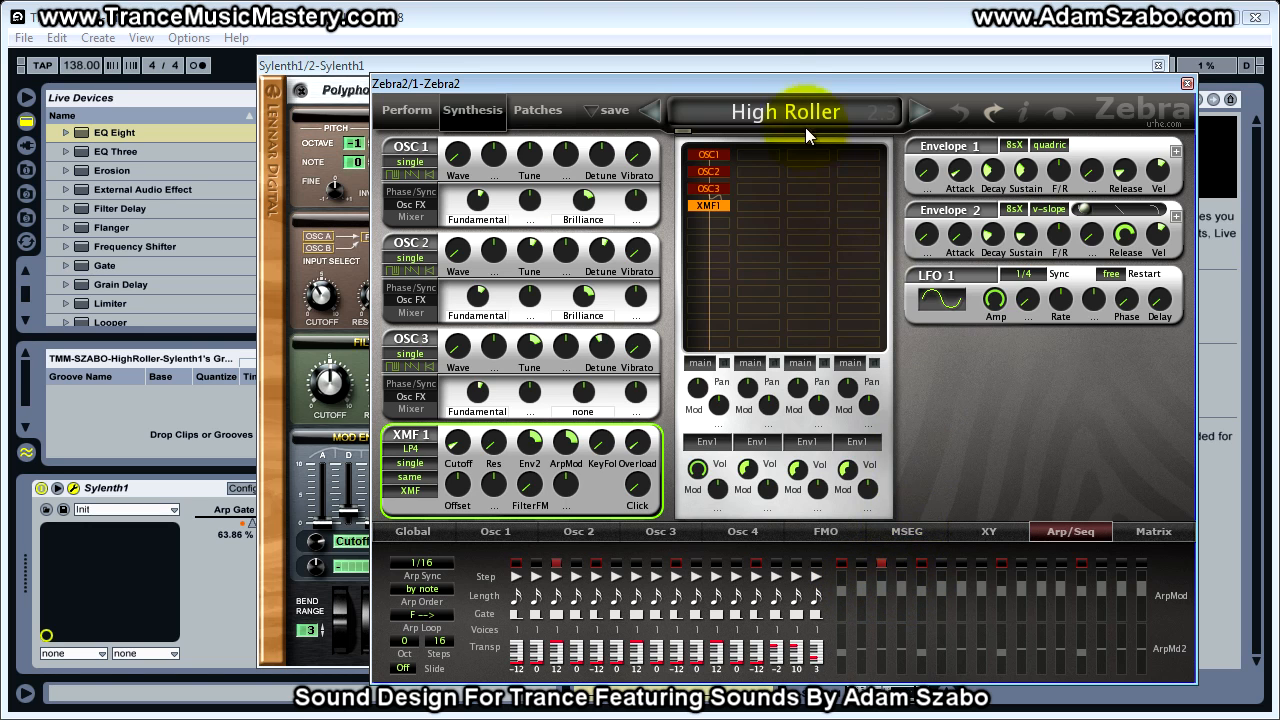
drag(799, 83, 1279, 80)
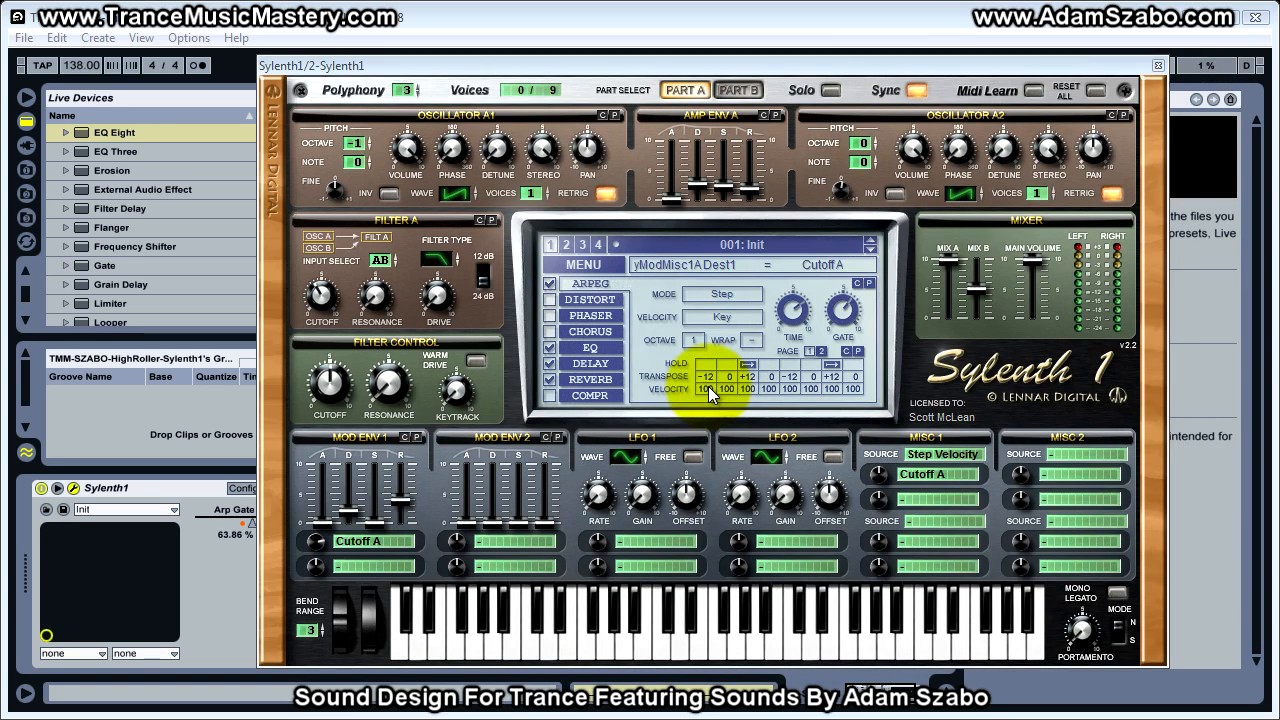
Set the velocity of Sylenth1's arpeggiator steps 1, 9 and 13 to 80, and lower step 5 to match
drag(706, 388, 713, 267)
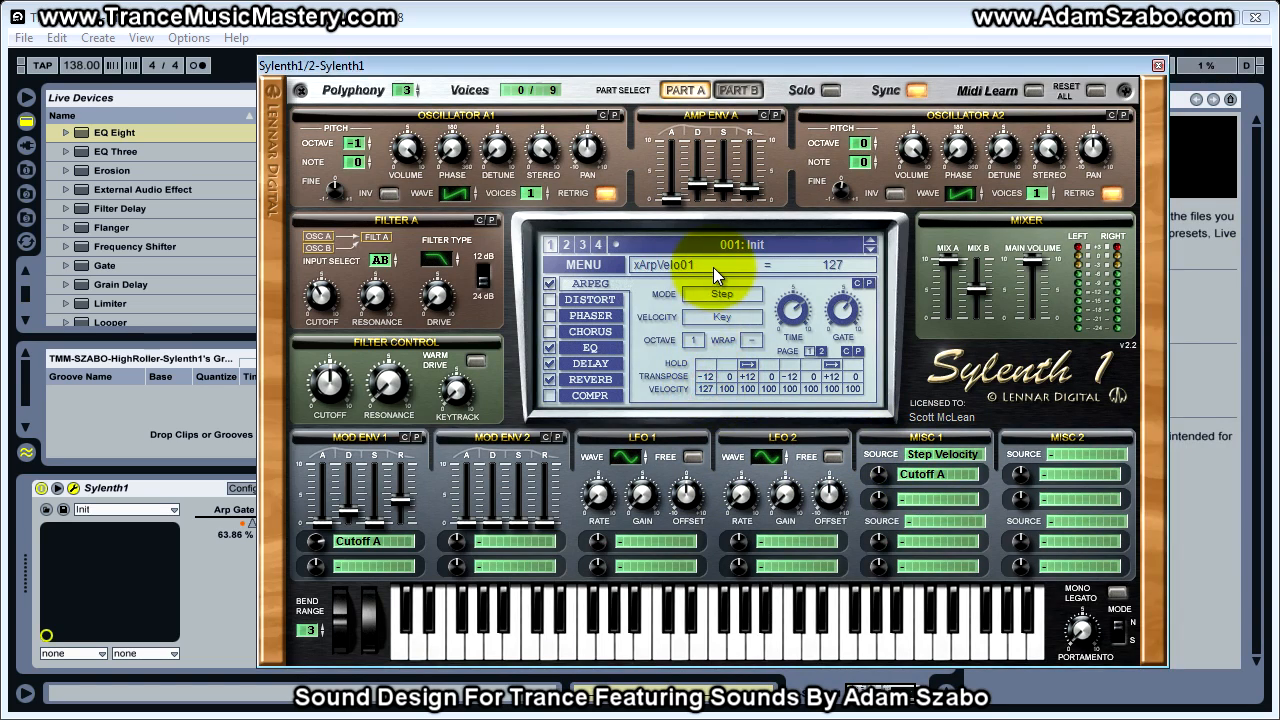
mouse_move(705, 400)
mouse_down()
mouse_move(706, 389)
mouse_move(705, 422)
mouse_up()
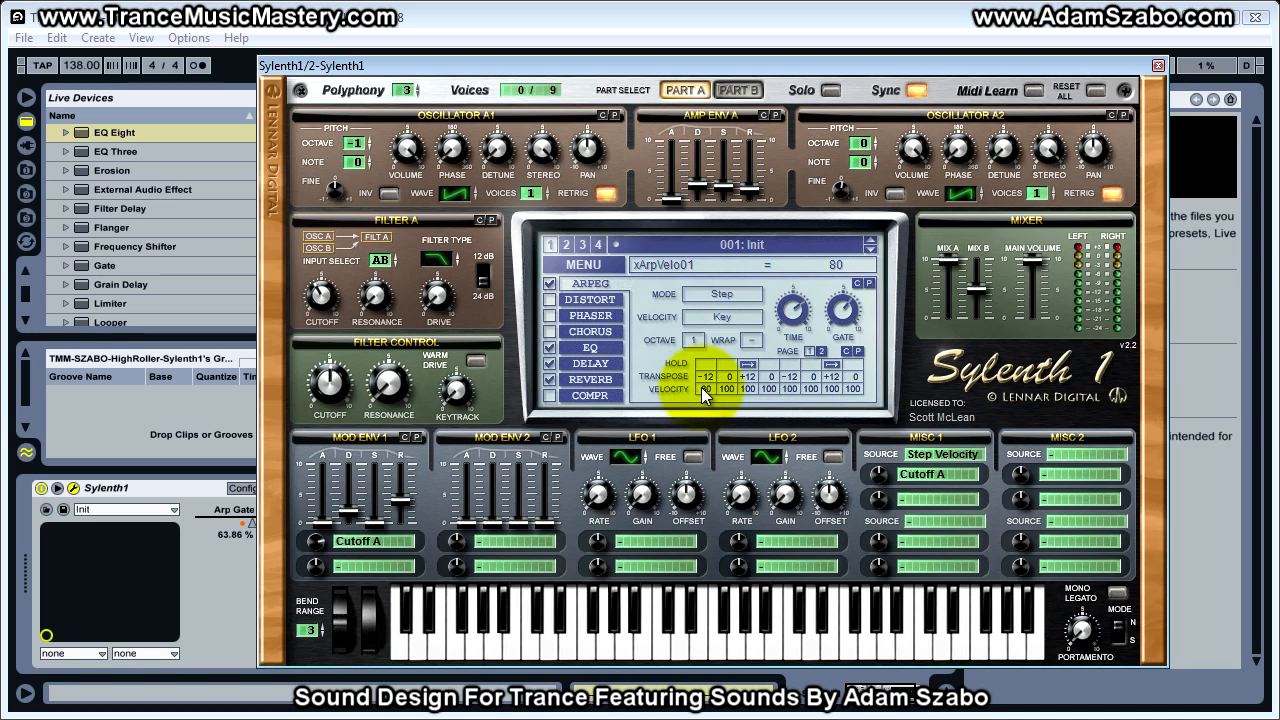
click(789, 389)
mouse_move(787, 395)
mouse_down()
mouse_move(785, 421)
mouse_move(785, 408)
mouse_up()
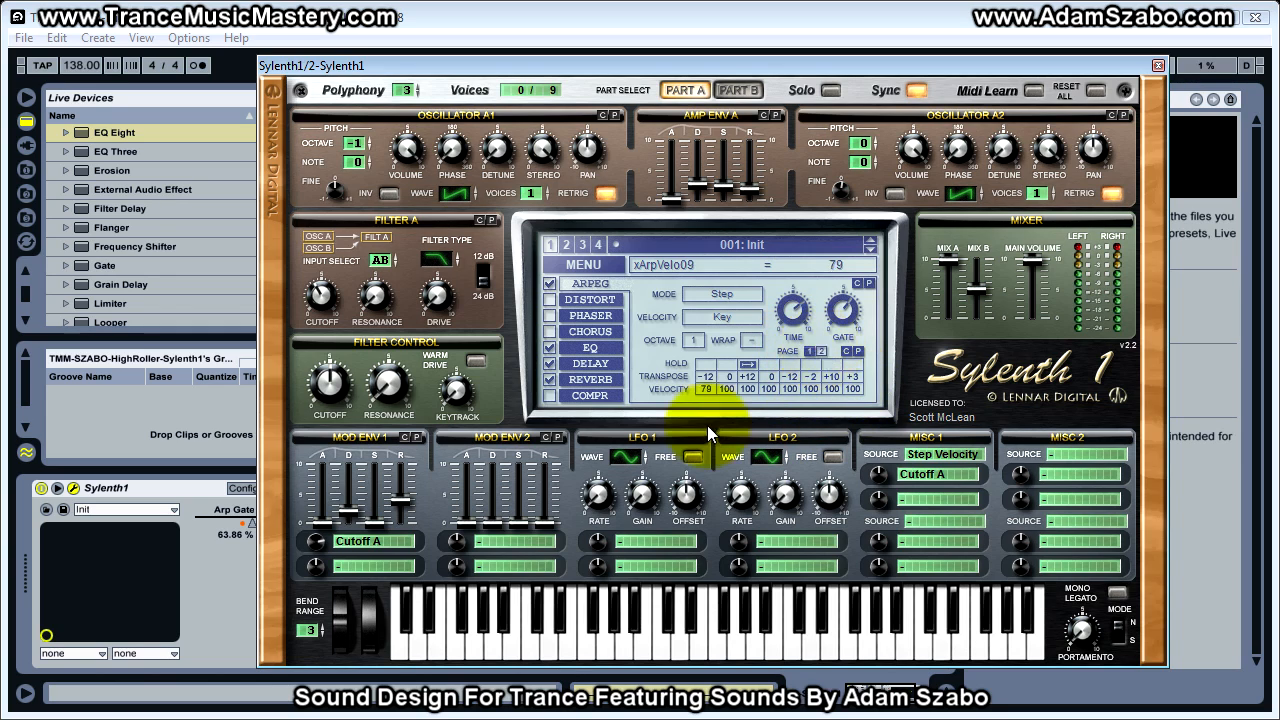
drag(791, 388, 789, 420)
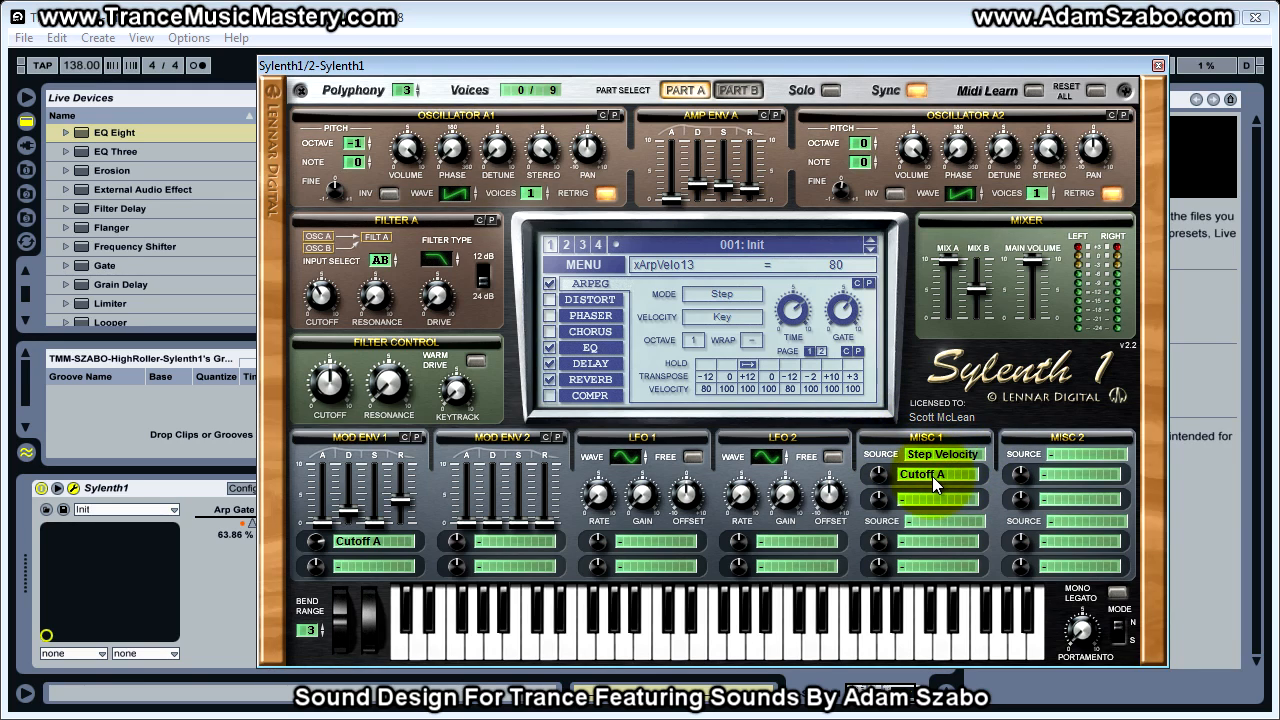
Set the Misc 1 Step Velocity modulation amount for Cutoff A to 5.52, and solo Zebra2 to compare
drag(880, 473, 880, 481)
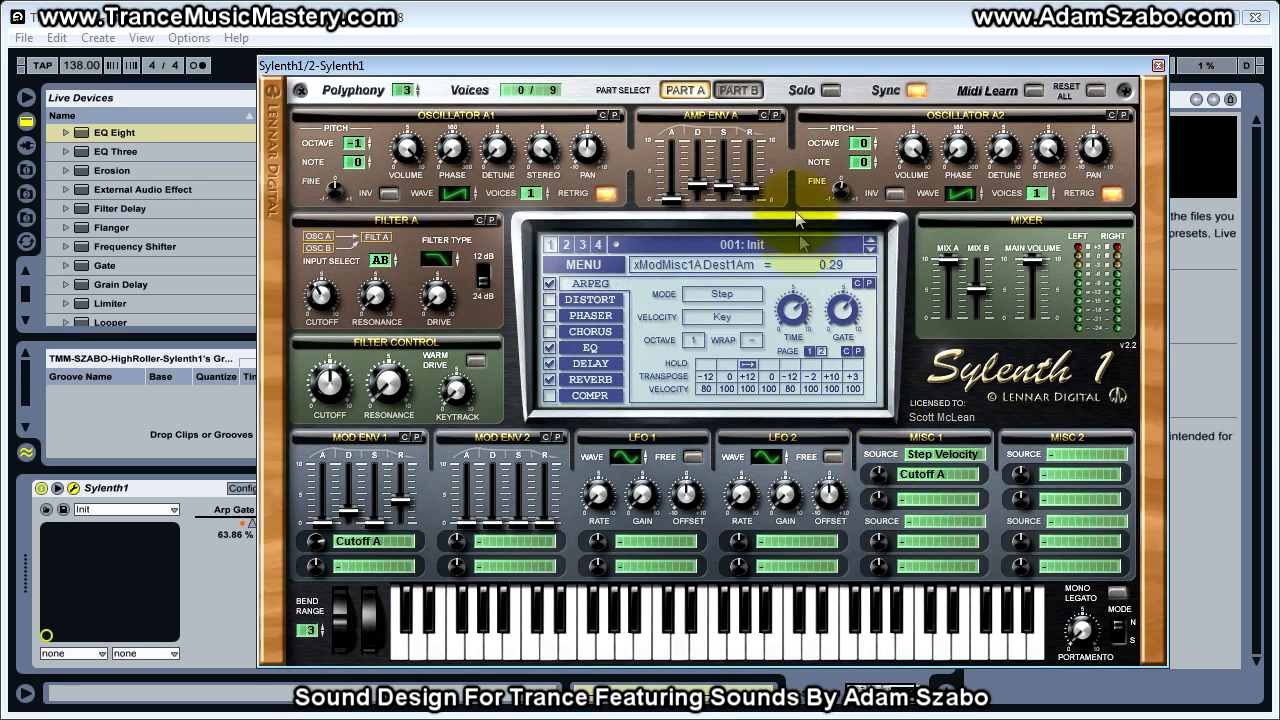
drag(737, 63, 735, 45)
drag(872, 456, 877, 458)
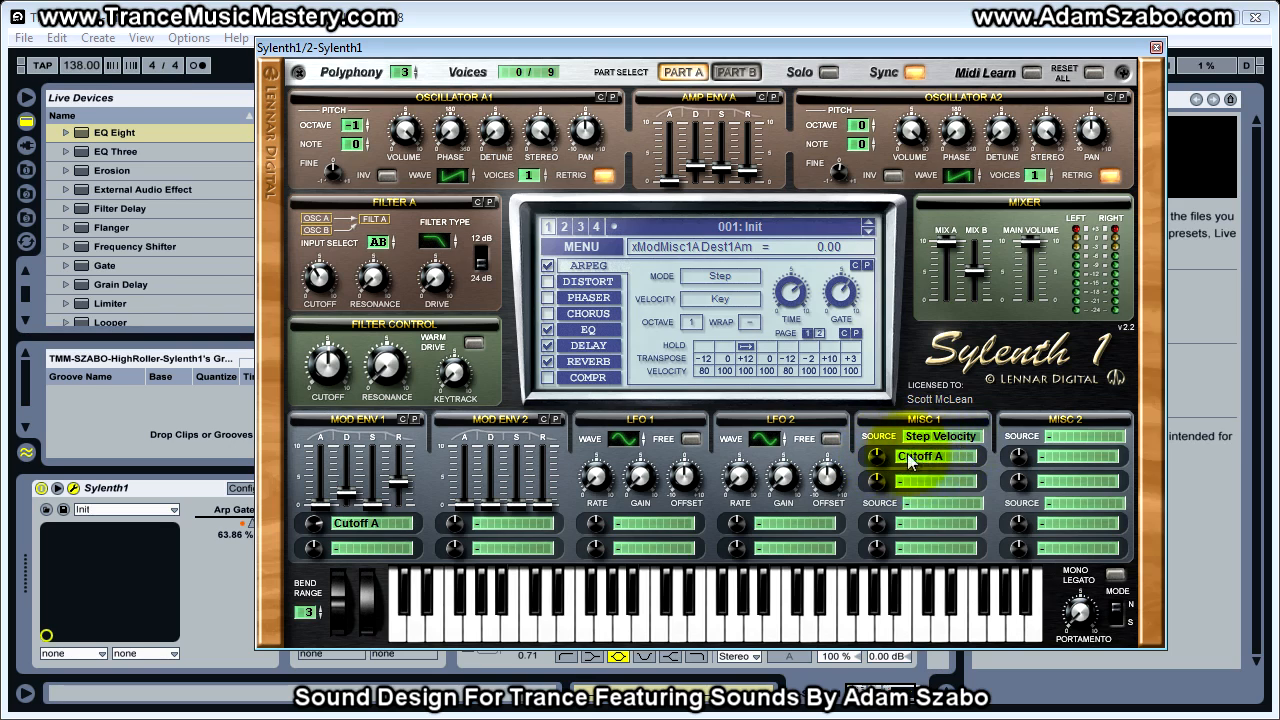
drag(876, 454, 875, 442)
mouse_move(881, 397)
mouse_down()
mouse_move(885, 464)
mouse_move(880, 388)
mouse_up()
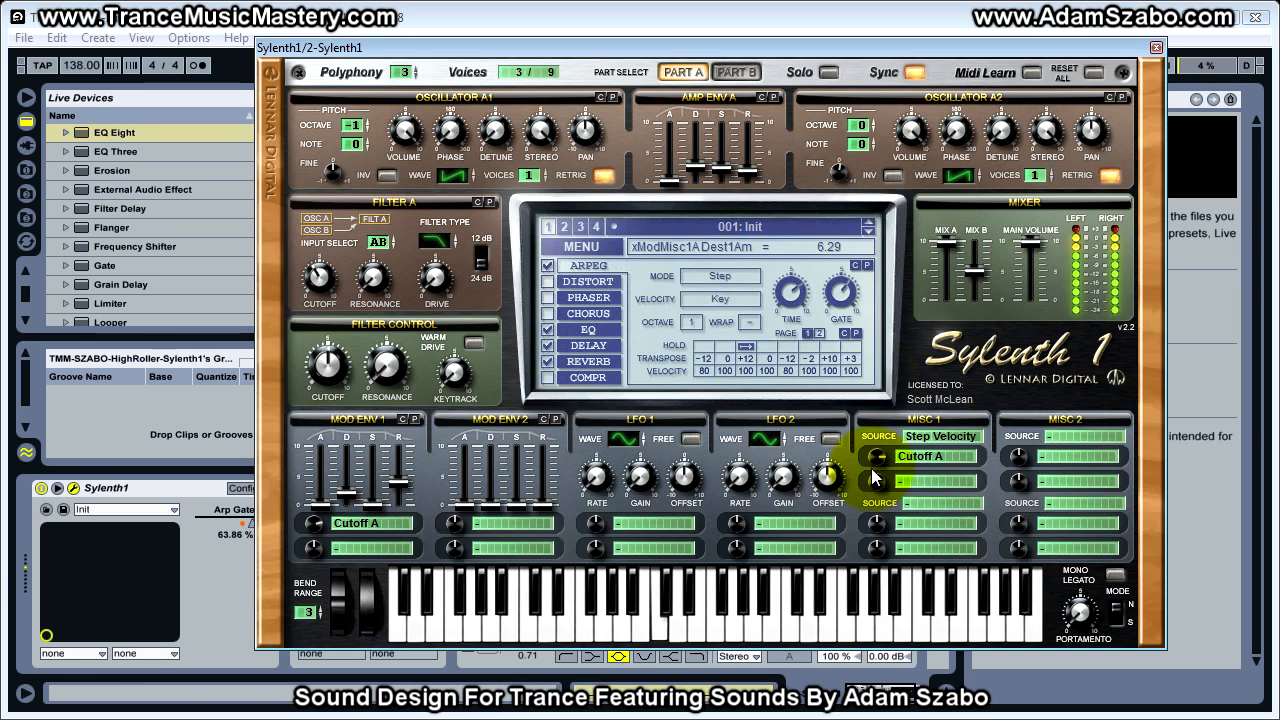
drag(874, 458, 873, 388)
drag(875, 455, 873, 499)
drag(663, 53, 997, 62)
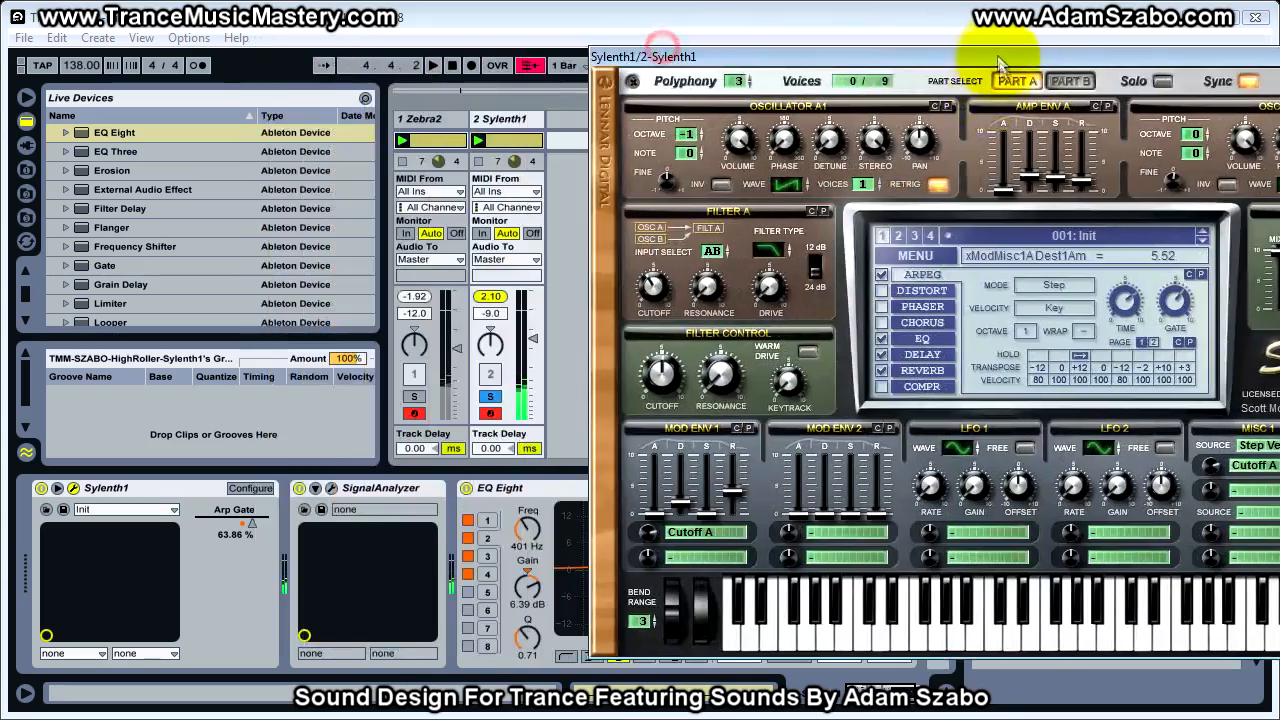
click(414, 396)
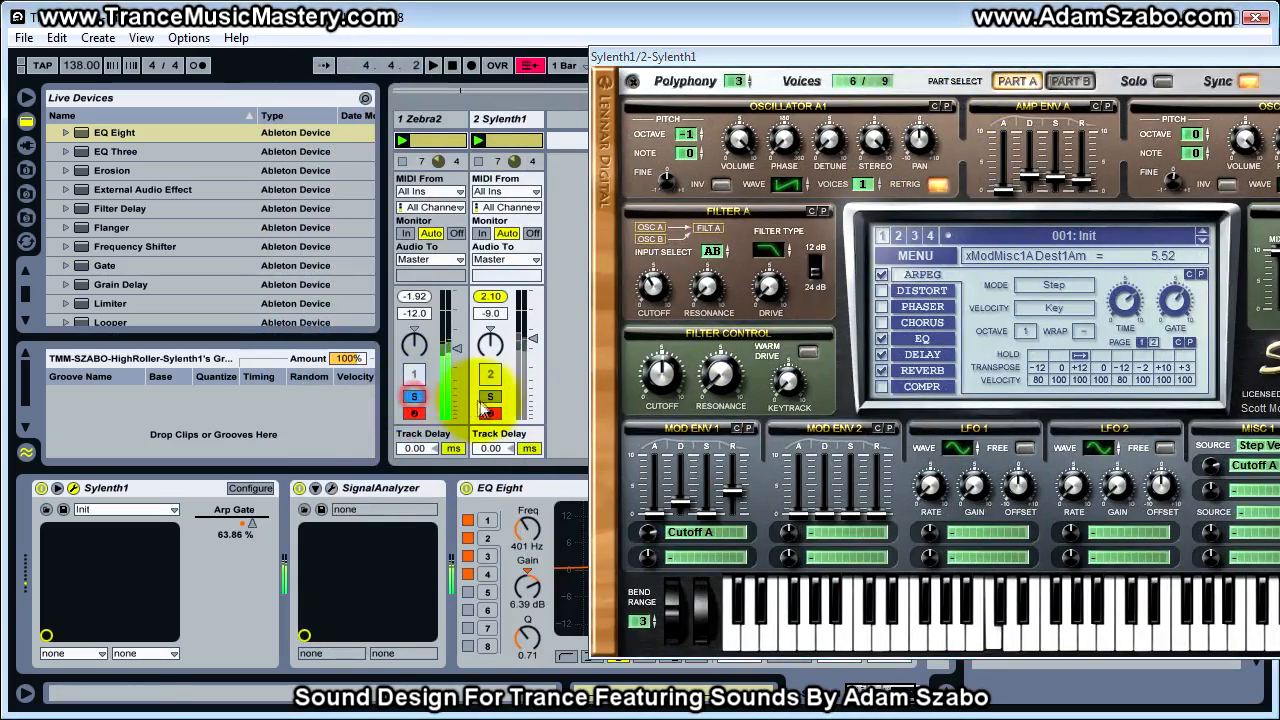
Solo Sylenth1, set its Misc 1 Step Velocity amount for Cutoff A to -0.86, and solo Zebra2 to compare
click(490, 397)
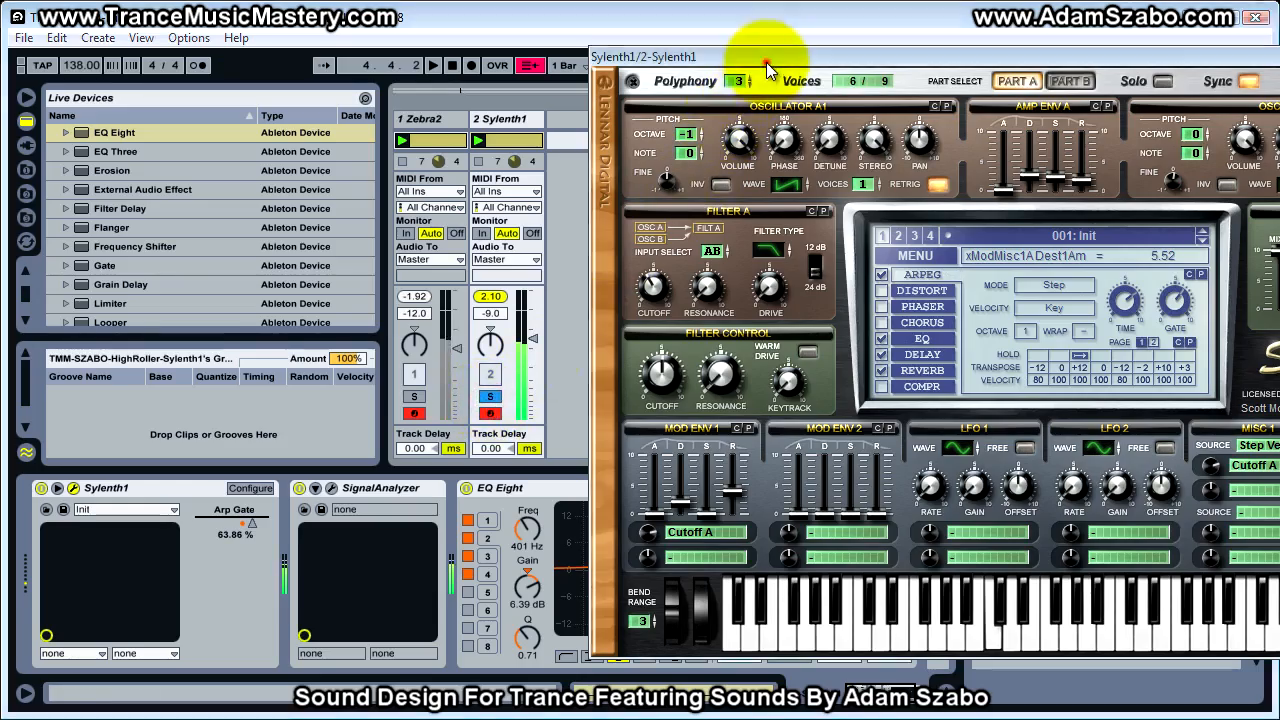
drag(766, 63, 556, 82)
mouse_move(998, 486)
mouse_down()
mouse_move(982, 553)
mouse_move(1004, 470)
mouse_move(1004, 482)
mouse_up()
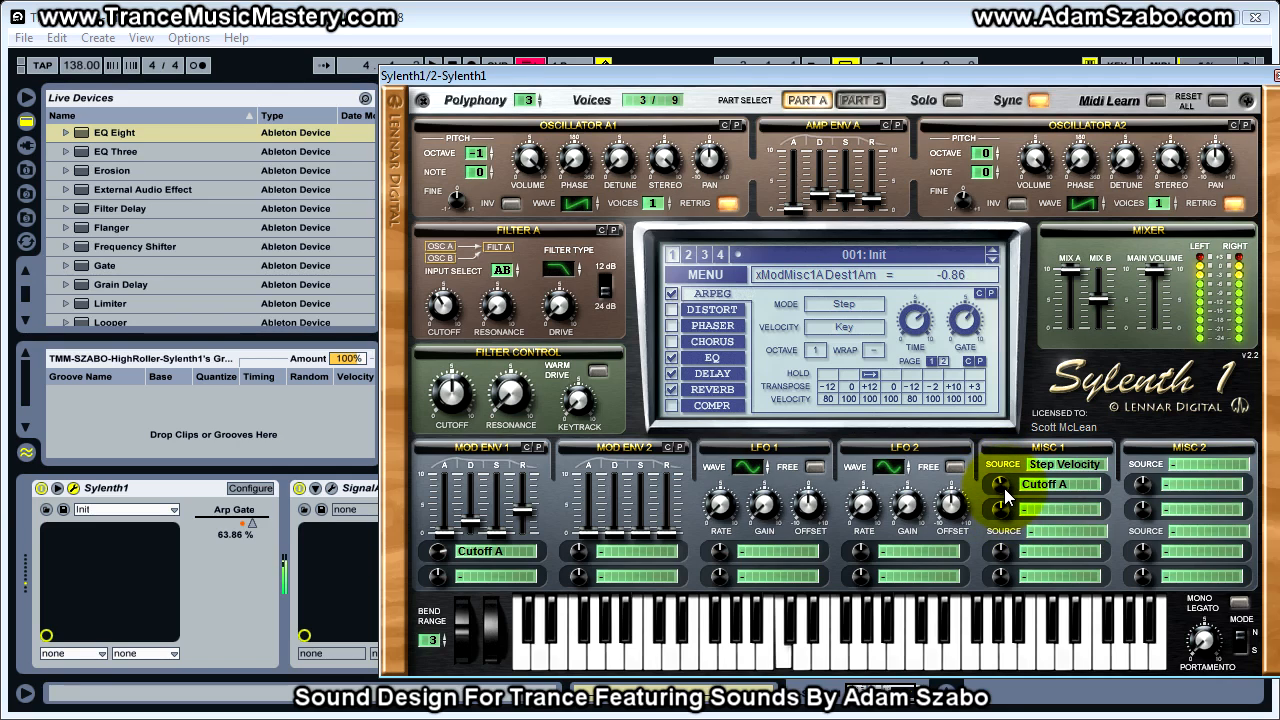
drag(867, 72, 1146, 78)
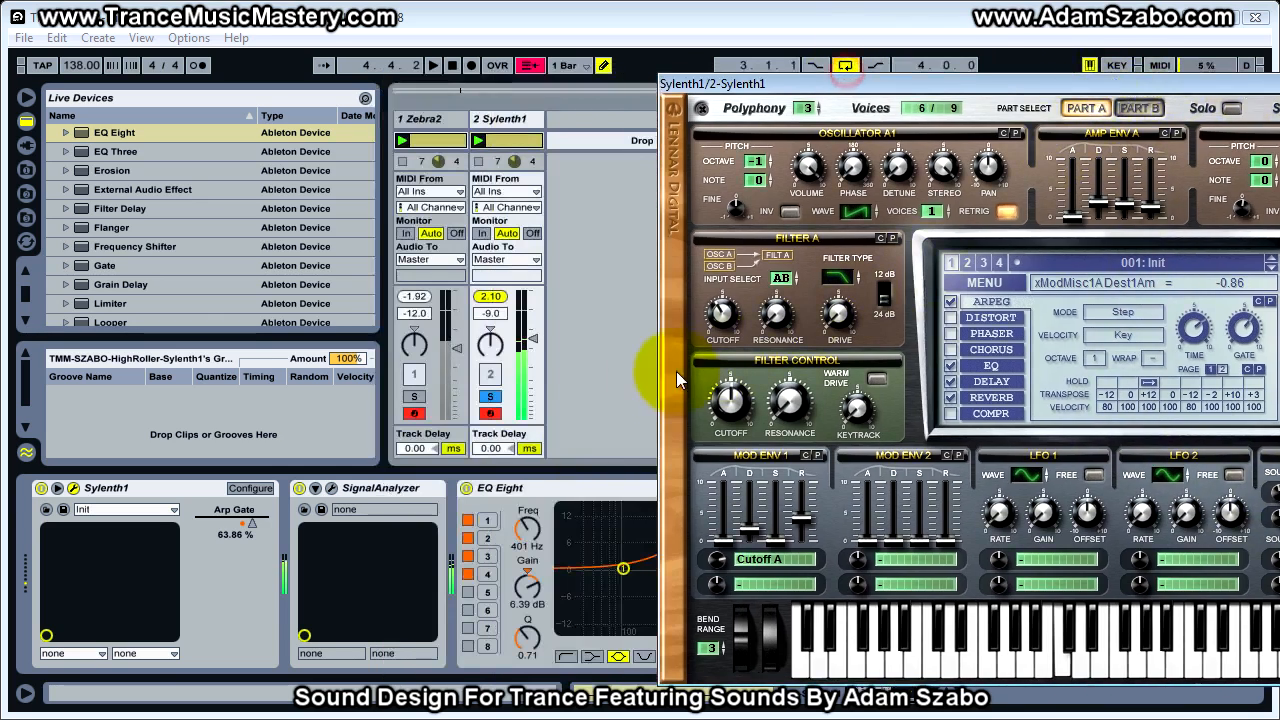
click(420, 396)
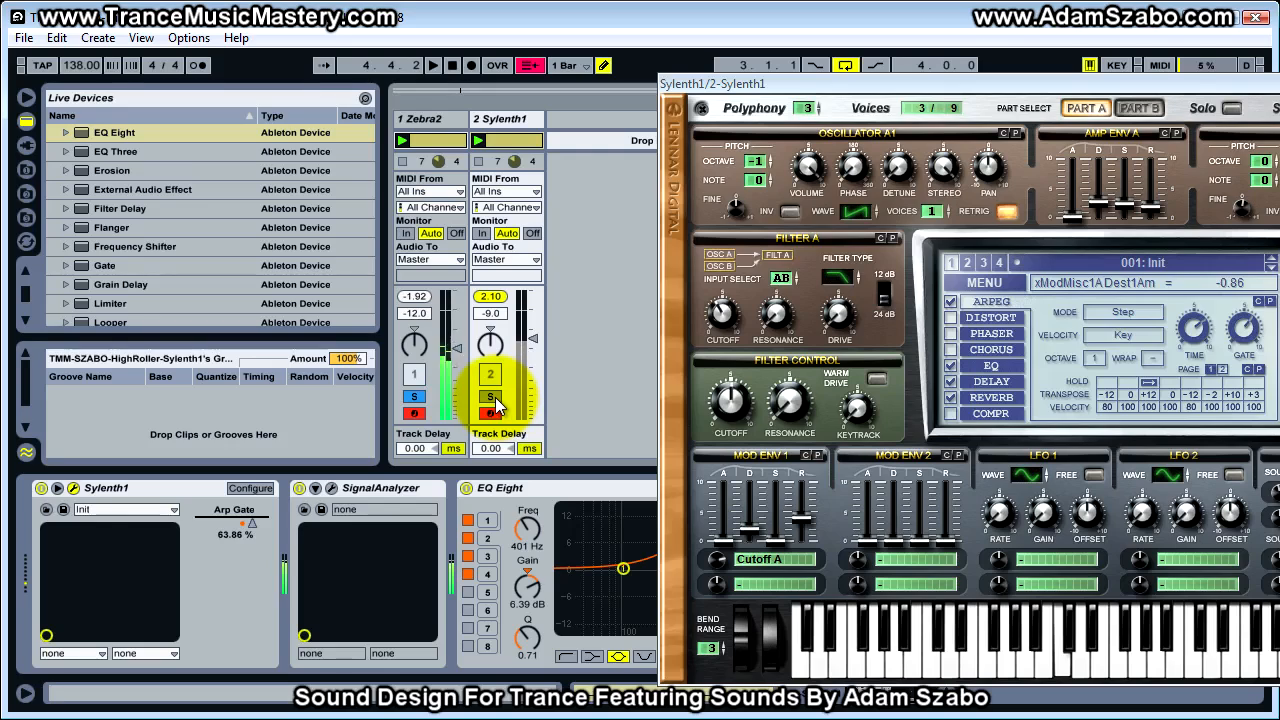
Set Sylenth1's Misc 1 Step Velocity modulation amount for Cutoff A to -1.24 and compare it against the Zebra2 track
drag(962, 83, 618, 51)
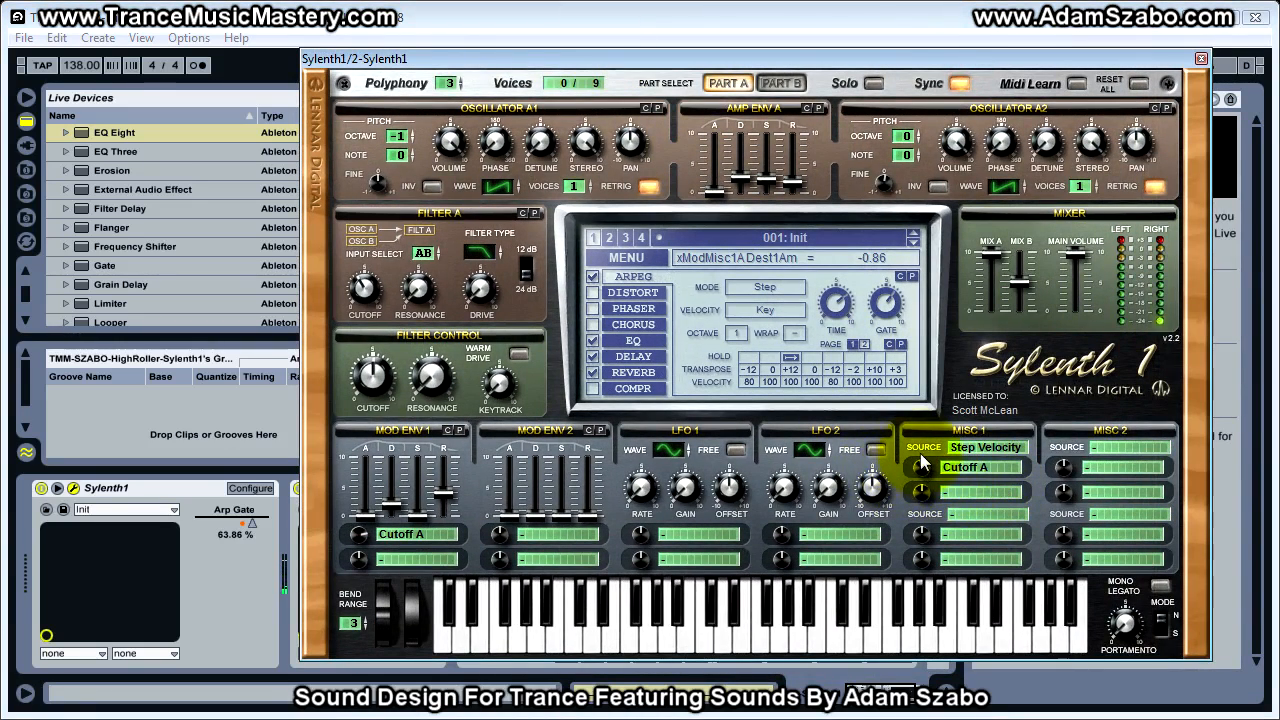
drag(700, 55, 973, 73)
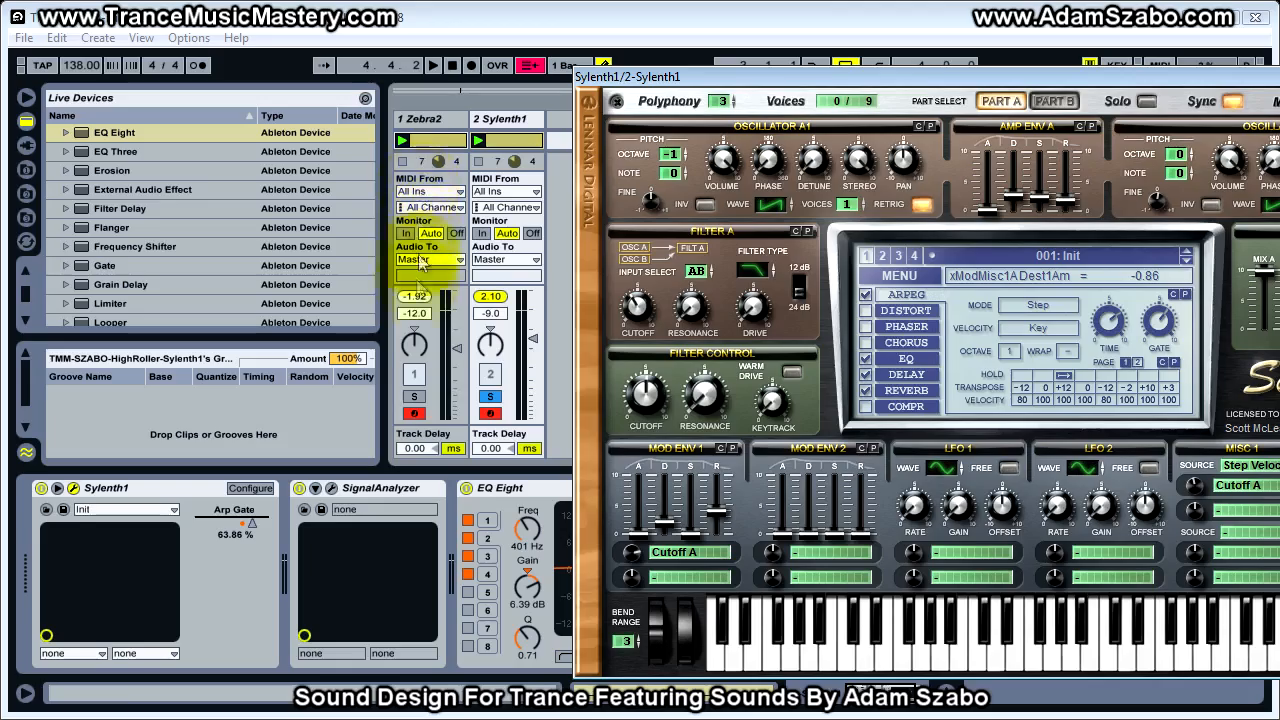
drag(896, 76, 659, 54)
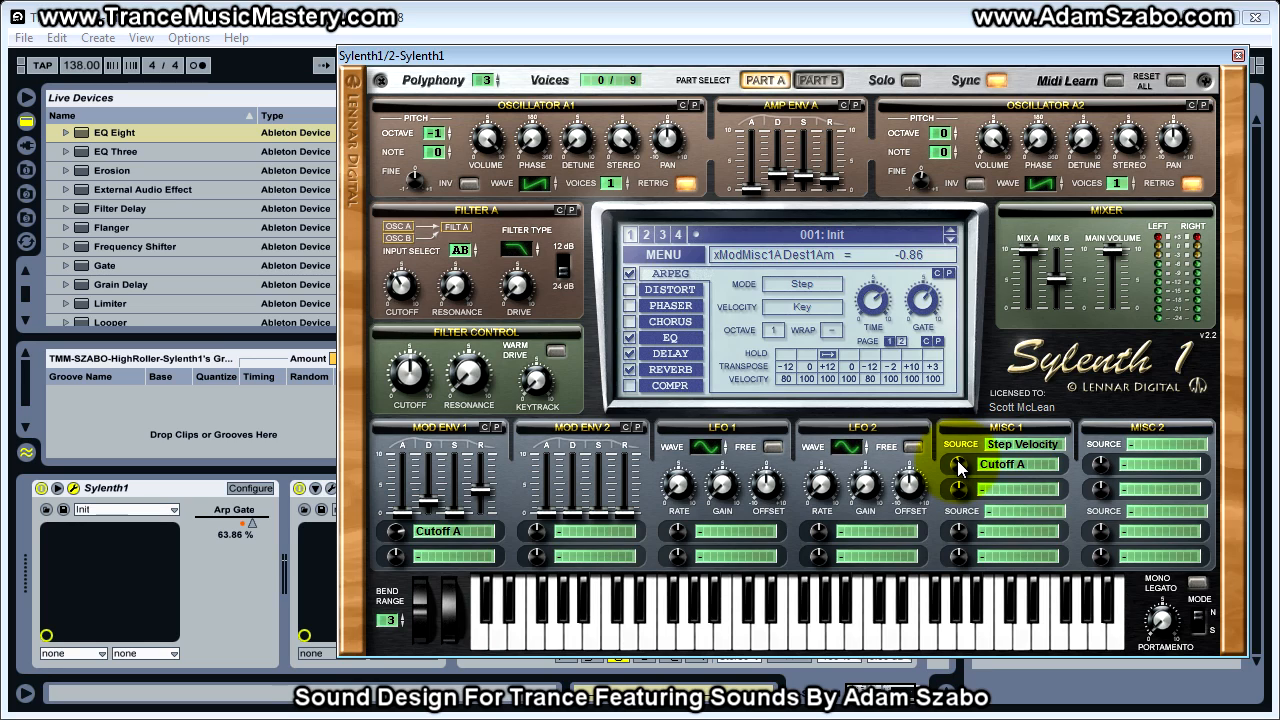
drag(961, 467, 959, 472)
drag(742, 55, 1039, 23)
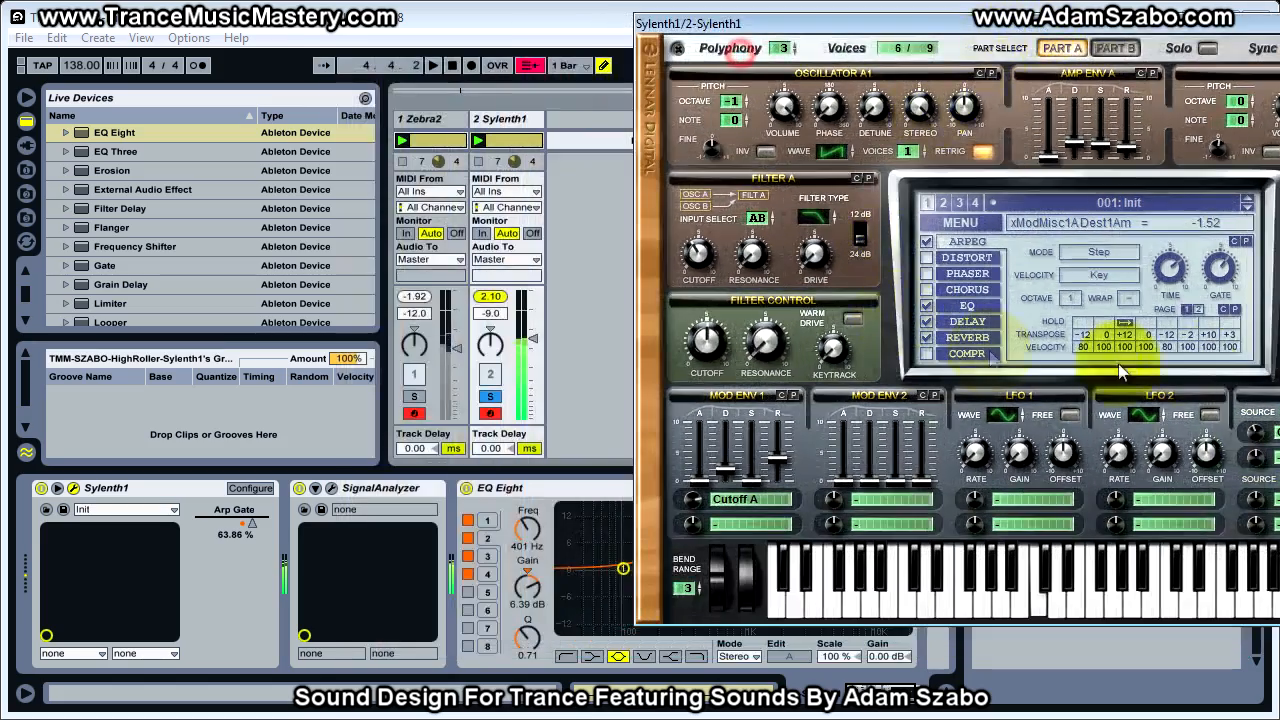
mouse_move(1268, 453)
mouse_down()
mouse_move(1268, 478)
mouse_move(1262, 436)
mouse_up()
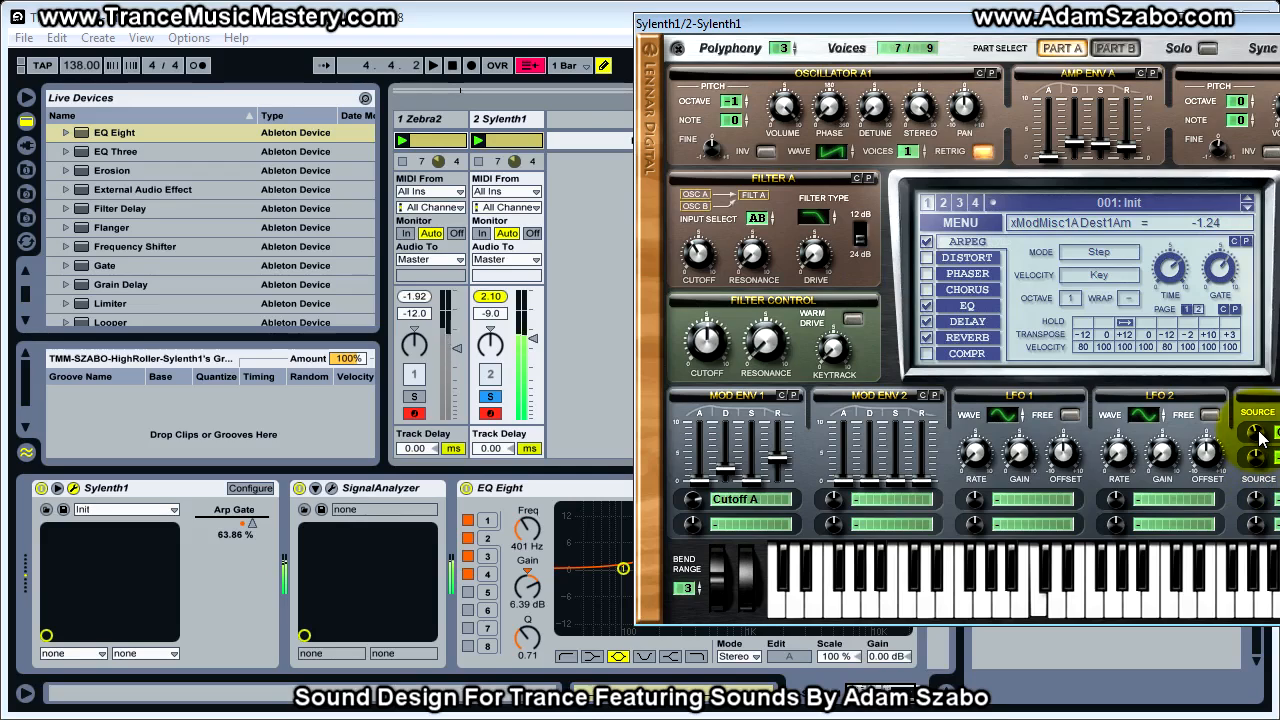
click(414, 396)
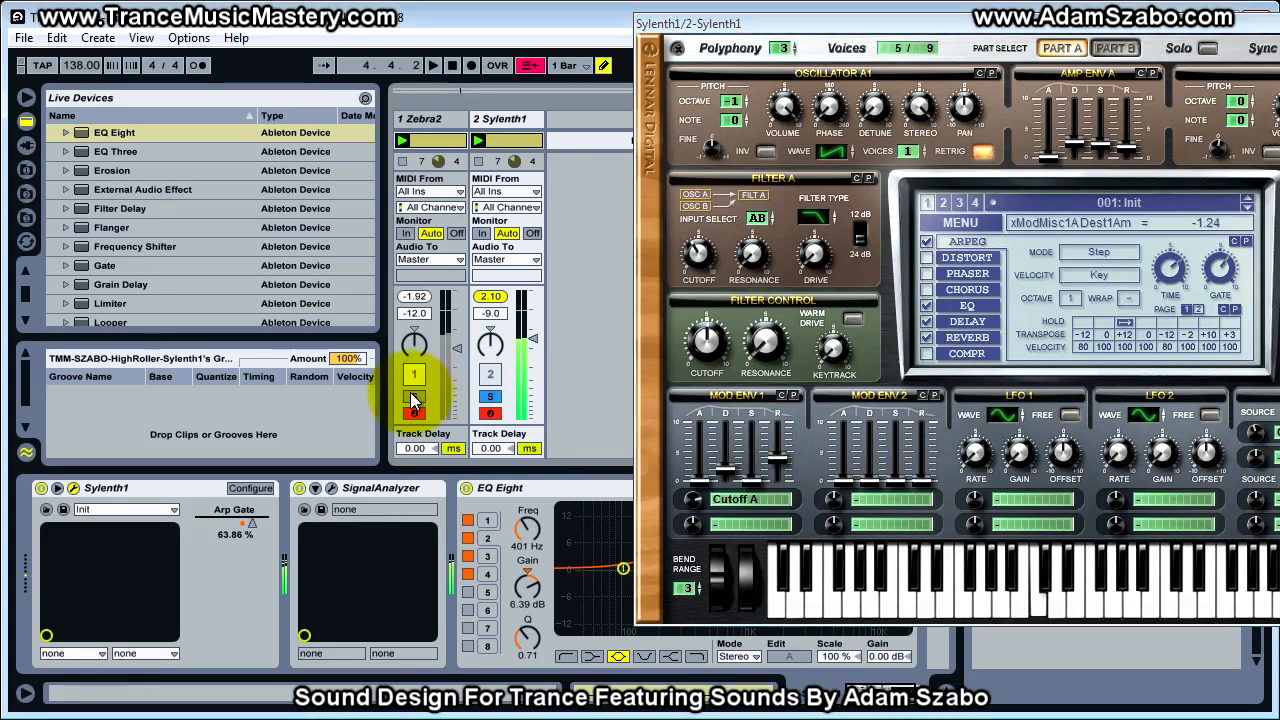
Fine-tune the Misc 1 Cutoff A amount and set Mod Env 1's Cutoff A amount to 6.10, comparing Sylenth1 with Zebra2
click(490, 397)
drag(1255, 436, 1257, 446)
mouse_move(693, 501)
mouse_down()
mouse_move(698, 517)
mouse_move(698, 500)
mouse_up()
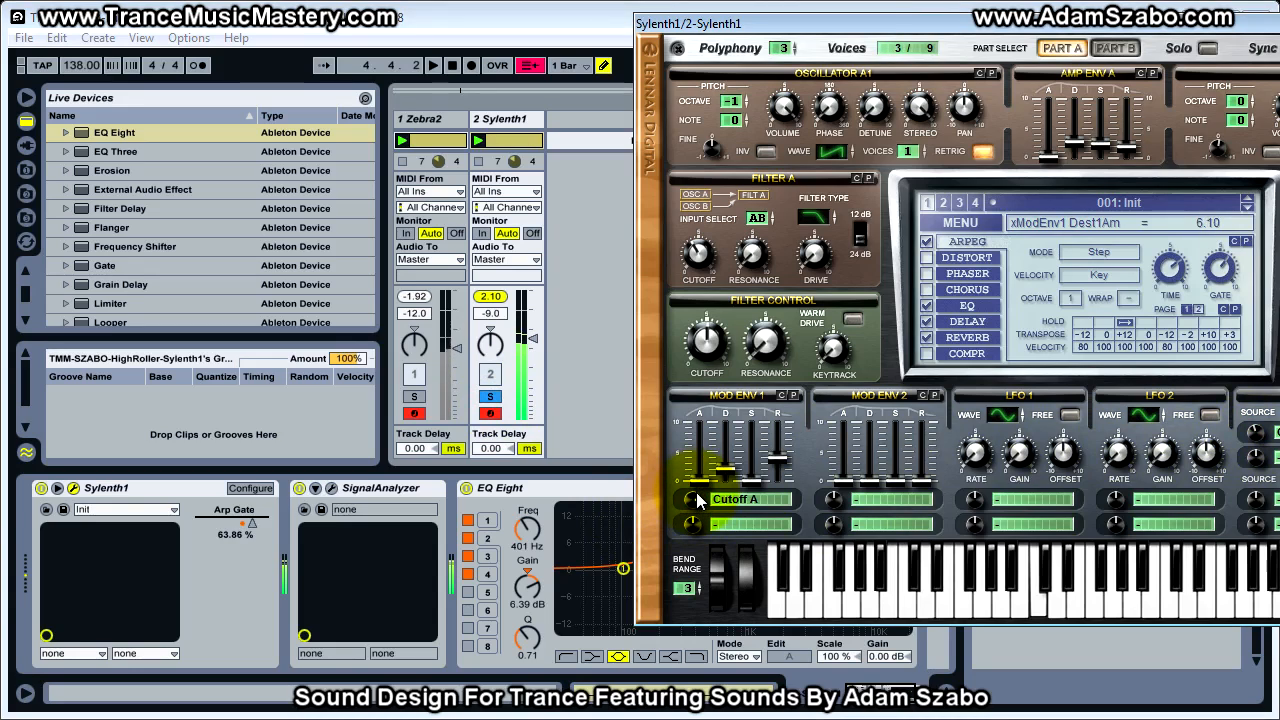
click(414, 397)
click(490, 397)
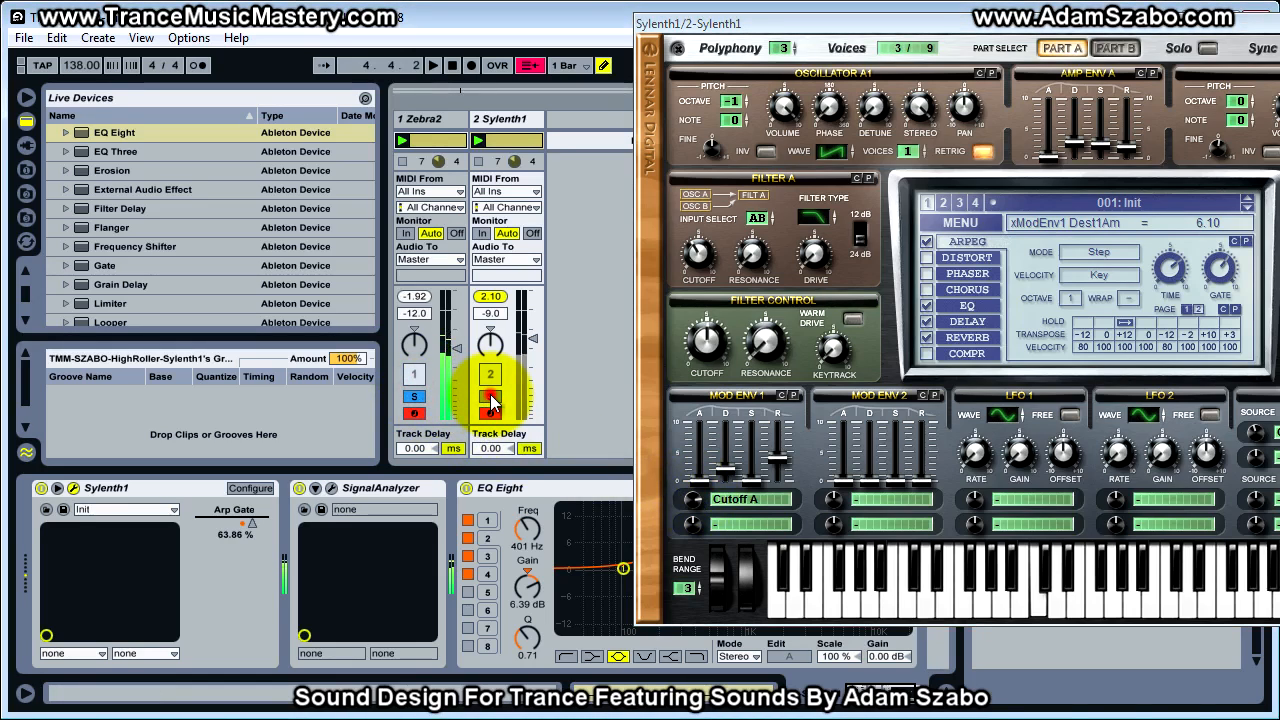
drag(867, 22, 489, 78)
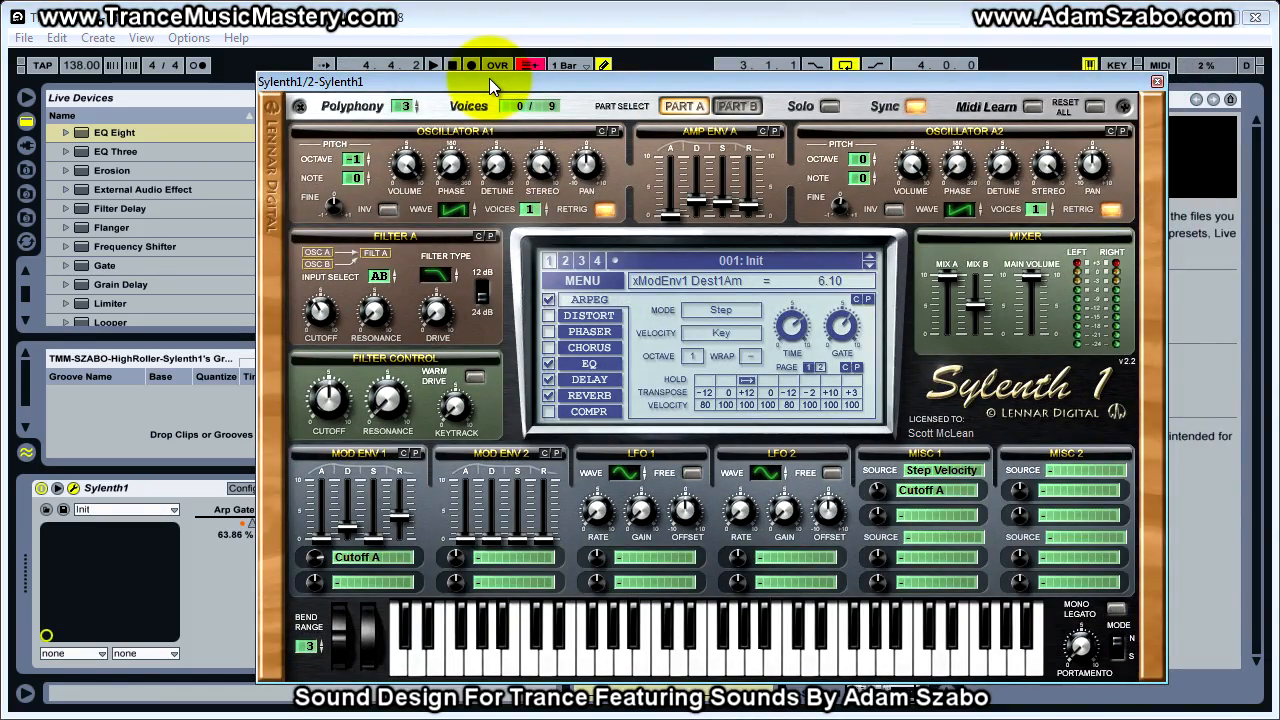